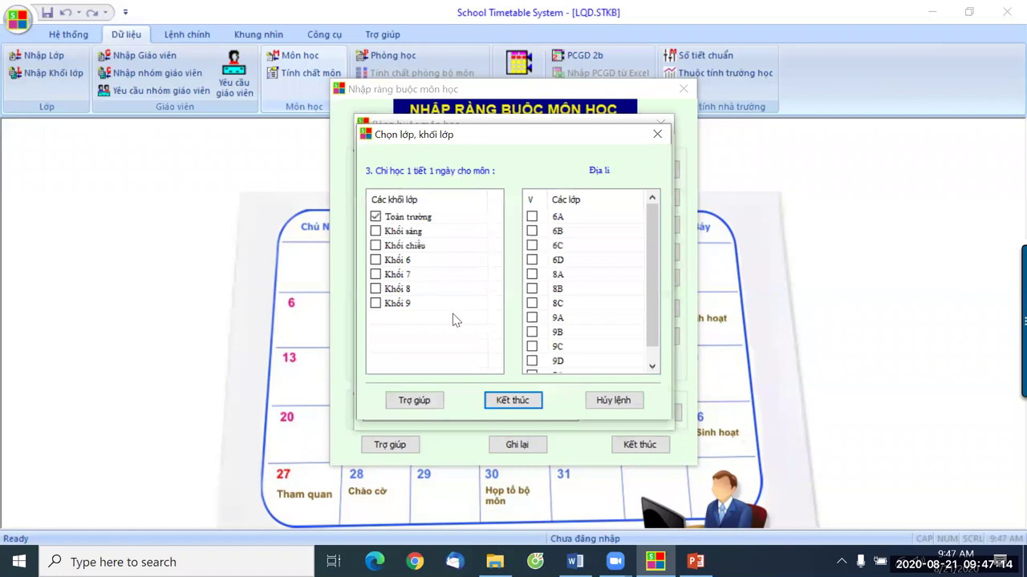
Apply the one-period-per-day constraint to Địa lí for Toàn trường, then save and close the subject constraints
click(507, 400)
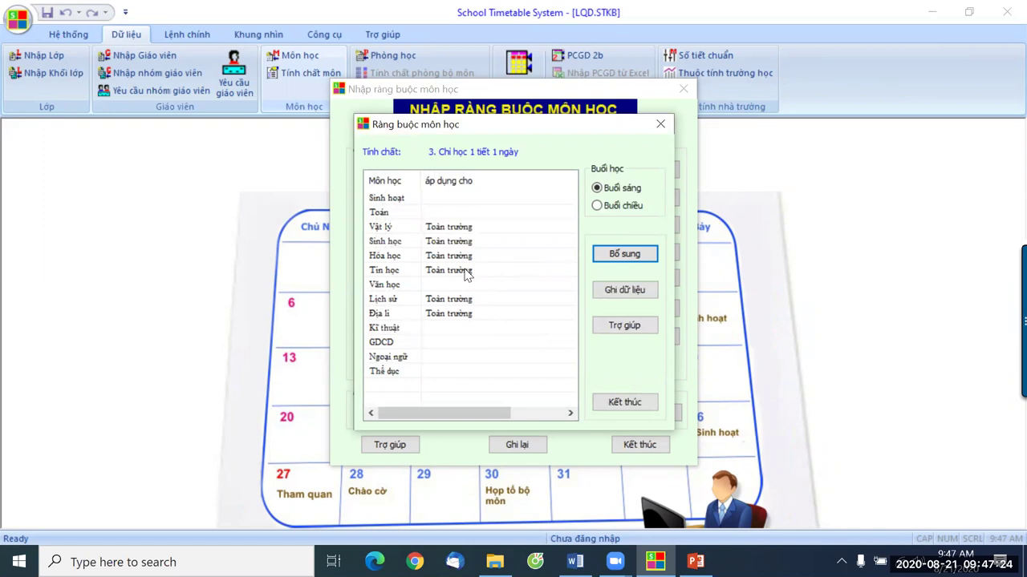
click(631, 408)
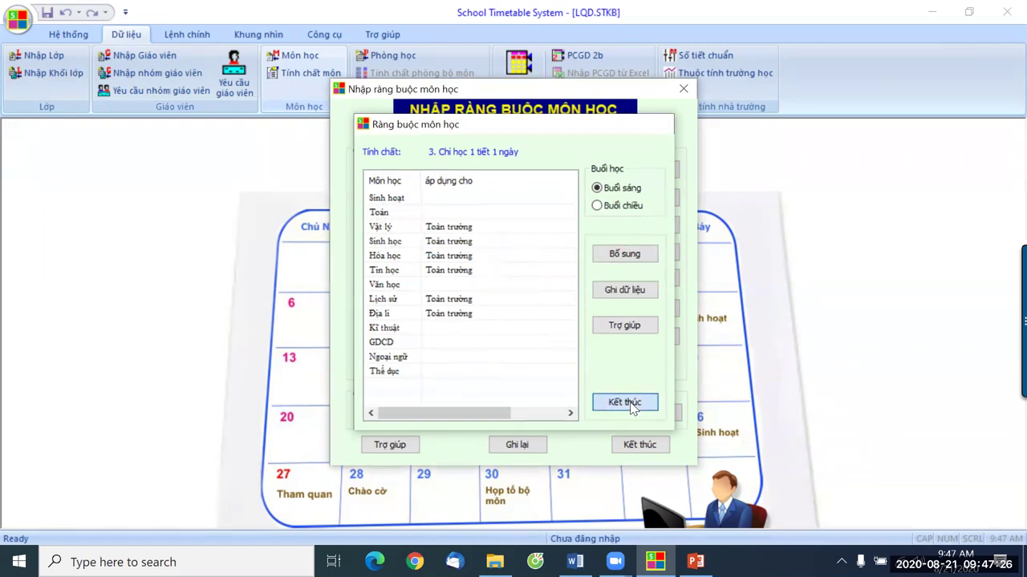
click(501, 445)
click(645, 448)
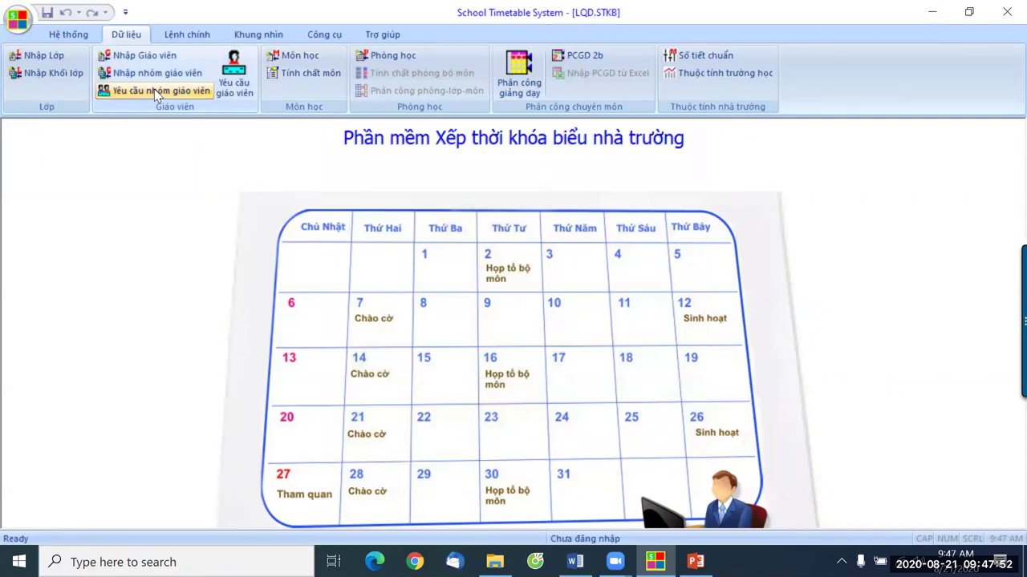
Open the teacher group requirements for the Văn group and show its afternoon (Buổi chiều) schedule
click(158, 92)
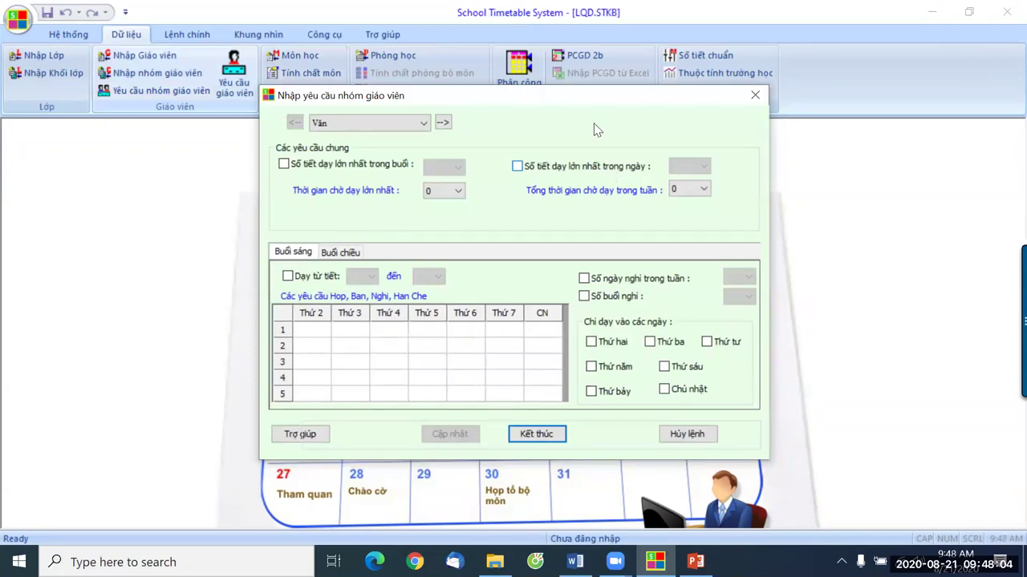
click(356, 123)
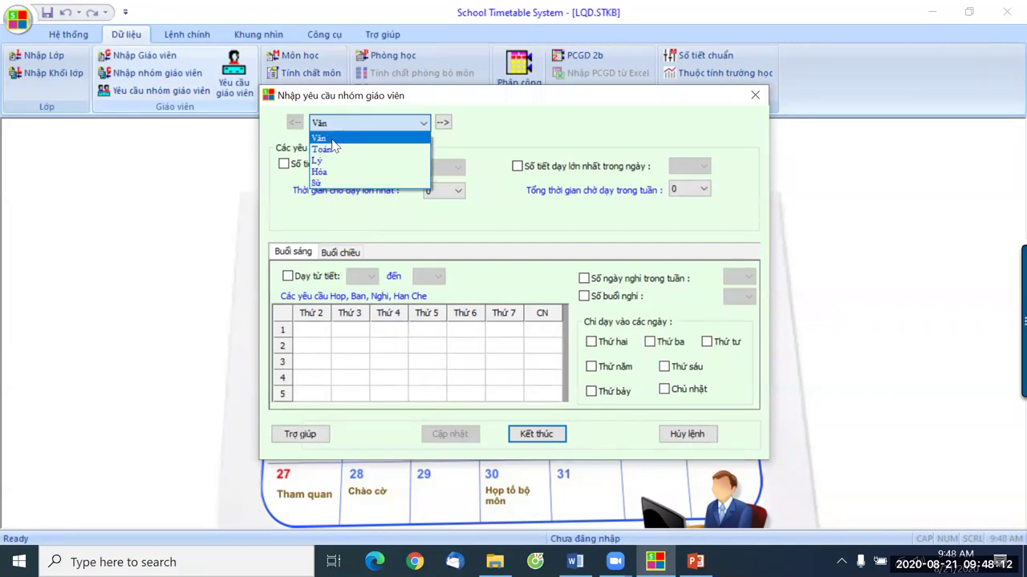
click(331, 141)
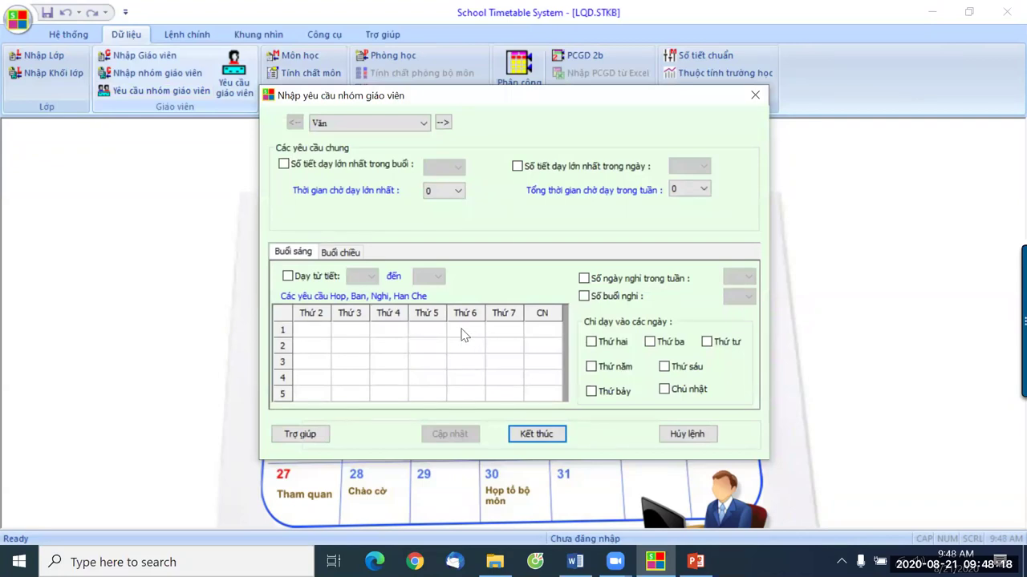
click(339, 254)
click(298, 253)
click(345, 253)
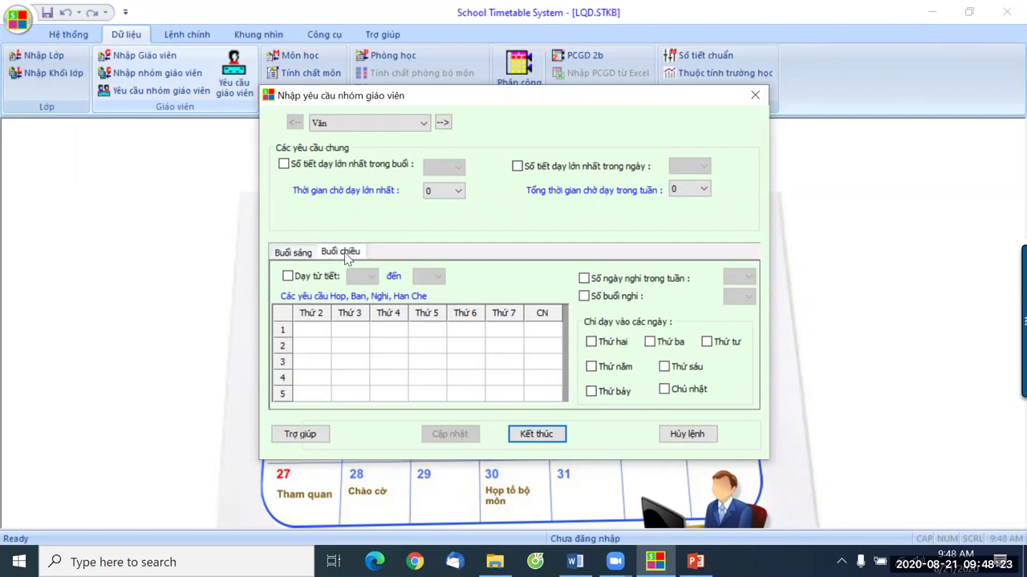
Mark period 1 on Thứ 4 afternoon as Họp for the Văn group
click(389, 330)
right_click(388, 331)
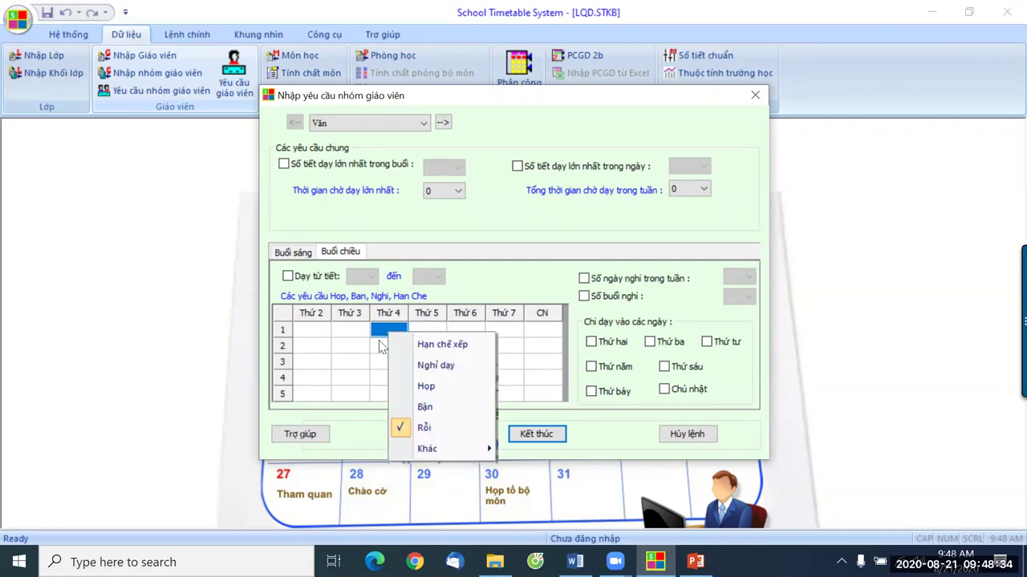
click(381, 344)
right_click(382, 339)
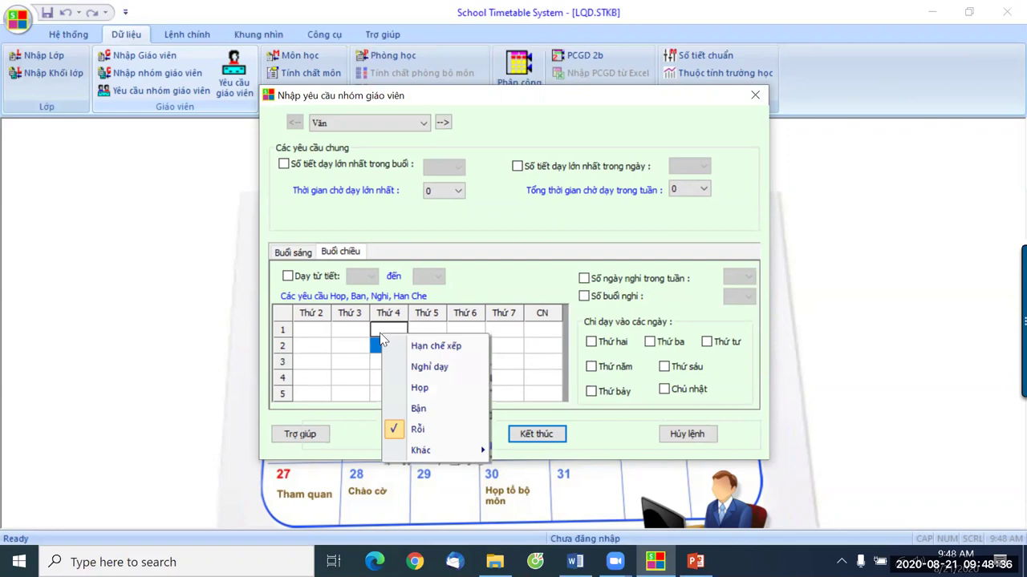
click(393, 332)
right_click(393, 335)
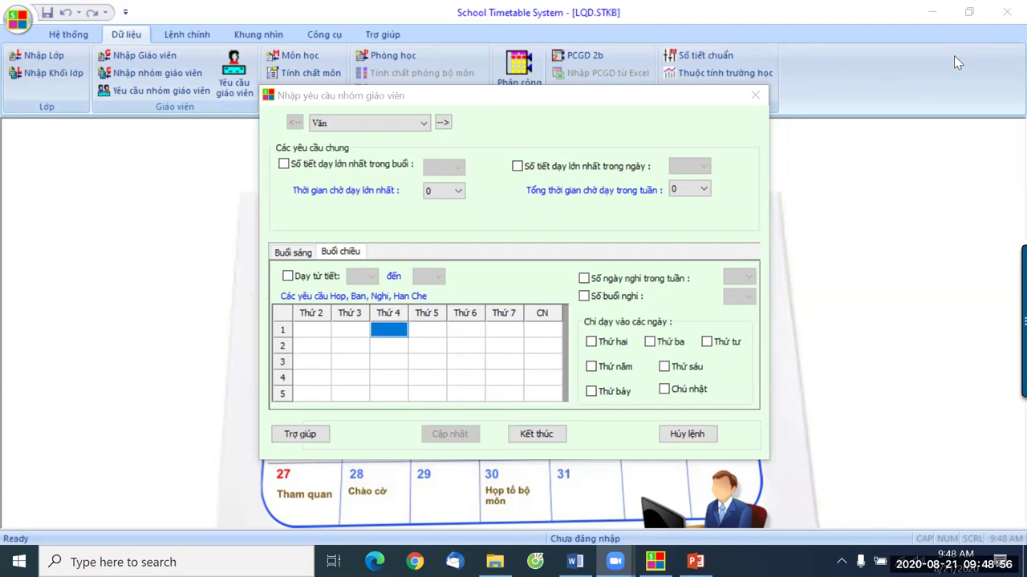
right_click(386, 335)
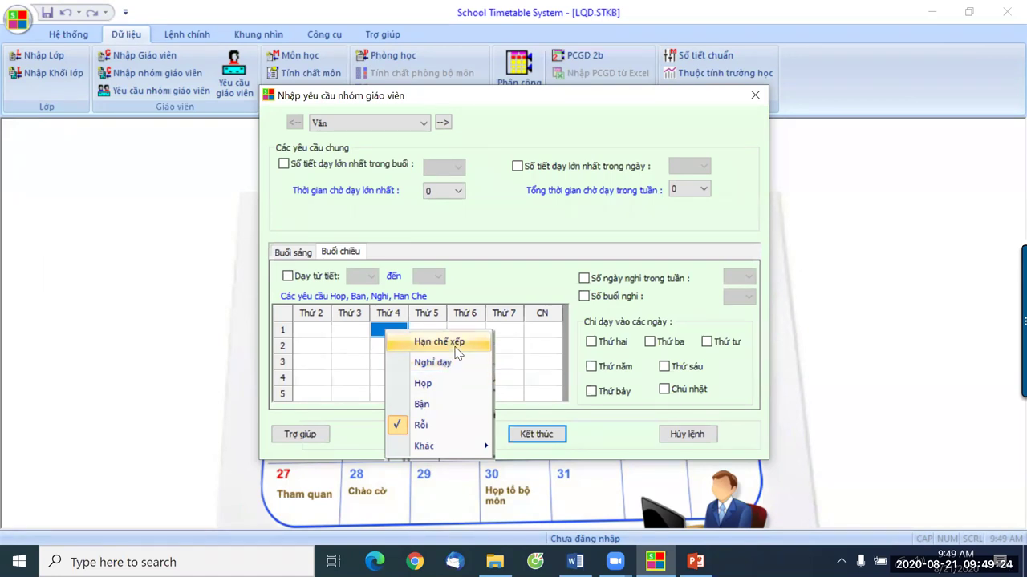
click(425, 385)
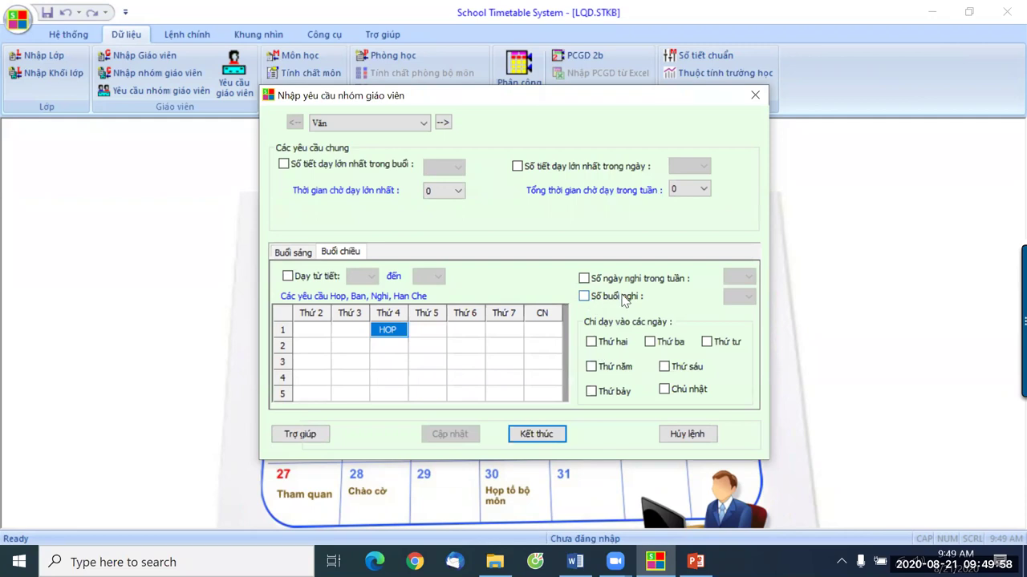
Try the Văn group's weekly days-off limit at 1 and the Số buổi nghỉ option, clearing each again
click(584, 278)
click(747, 278)
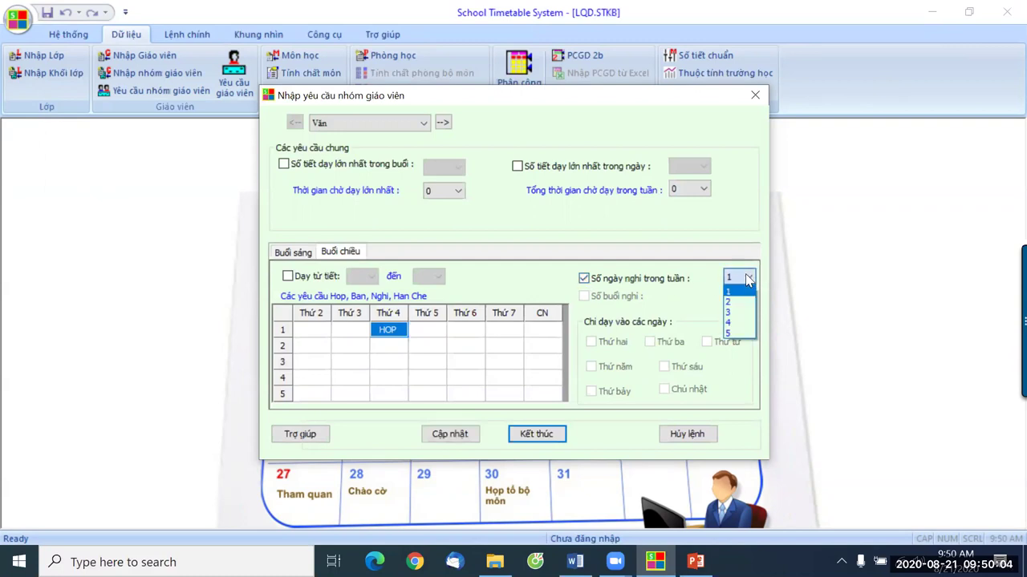
click(734, 293)
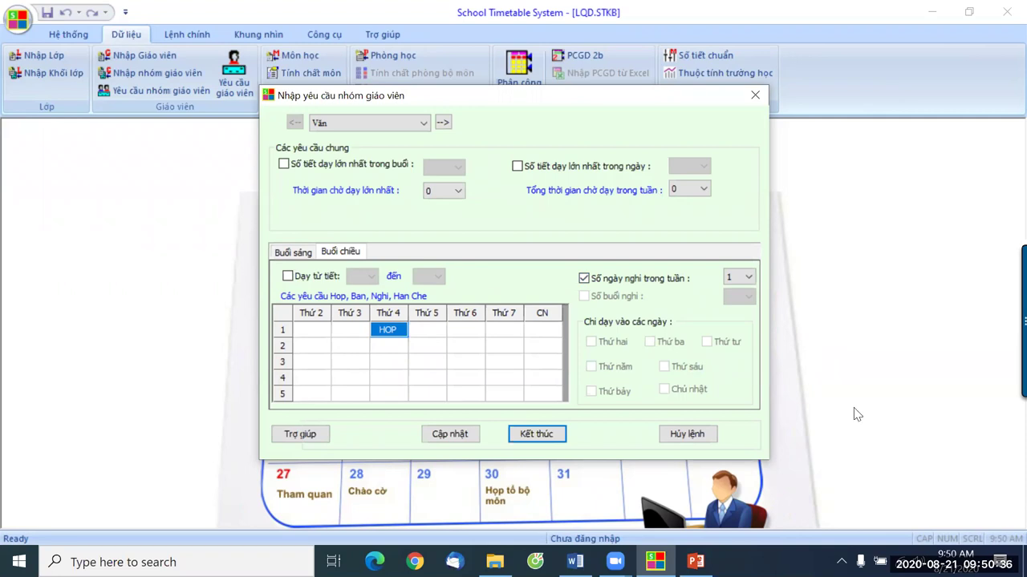
click(583, 278)
click(584, 296)
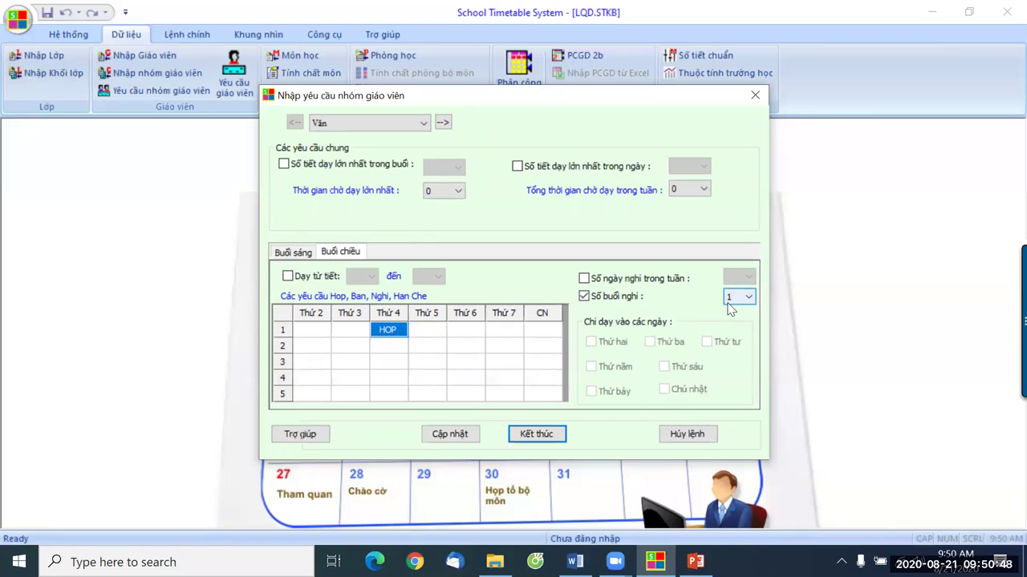
click(585, 297)
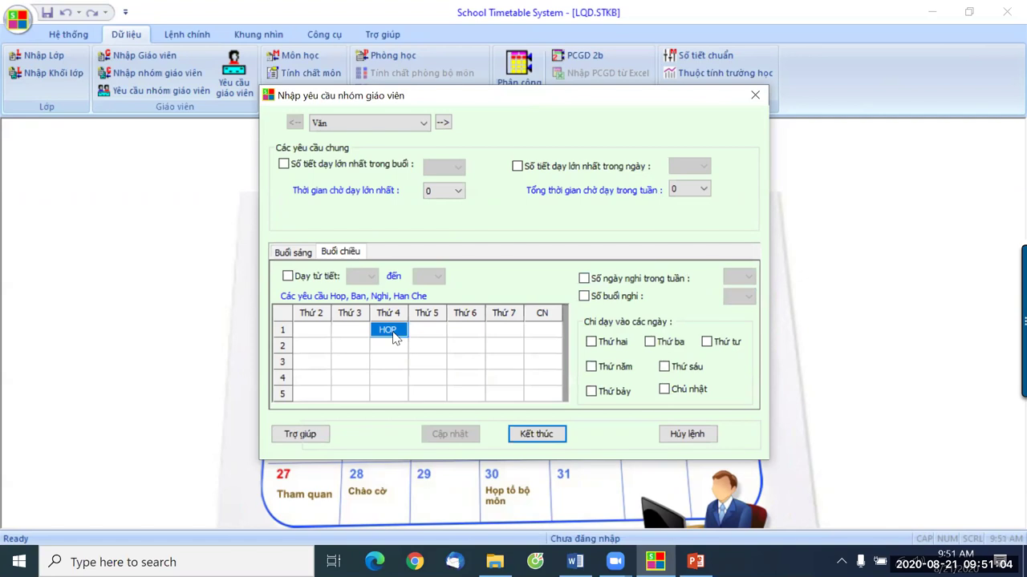
Mark period 1 on Thứ 5 afternoon as Họp for the Toán group
click(377, 127)
click(351, 150)
click(427, 329)
right_click(430, 330)
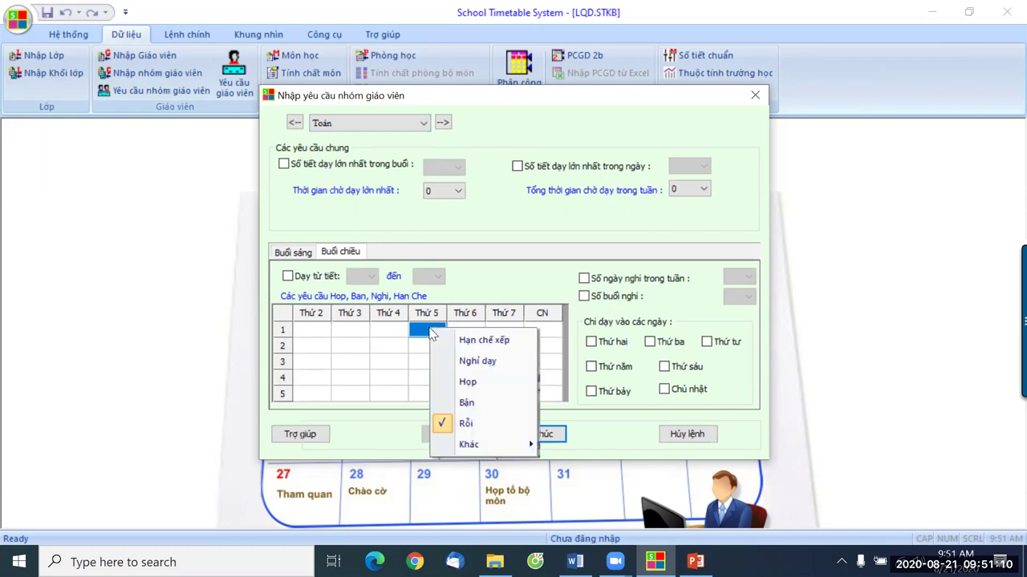
click(479, 381)
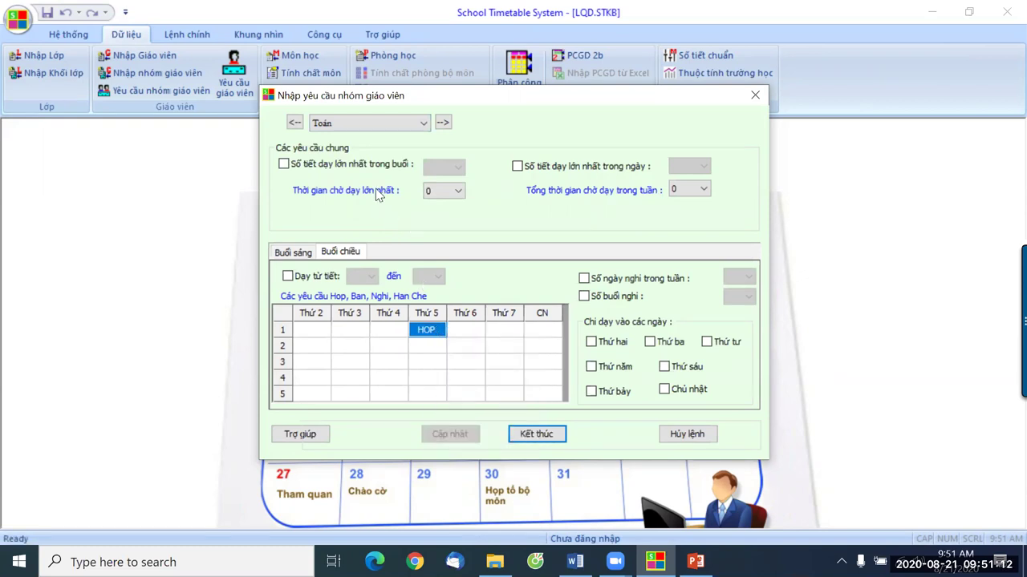
Mark period 2 on Thứ 6 afternoon as Họp for the Lý group
click(361, 124)
click(335, 163)
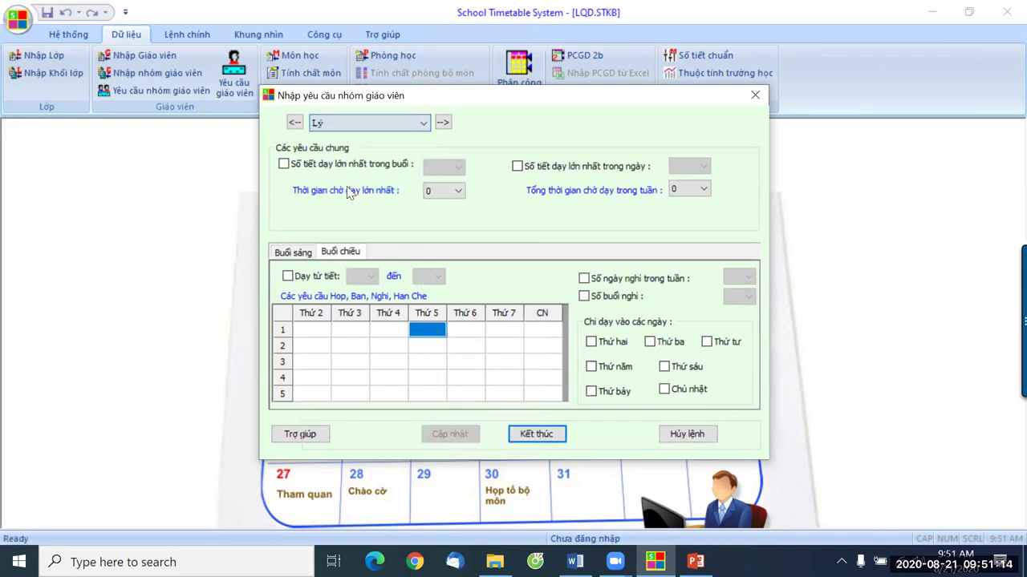
click(457, 351)
right_click(459, 352)
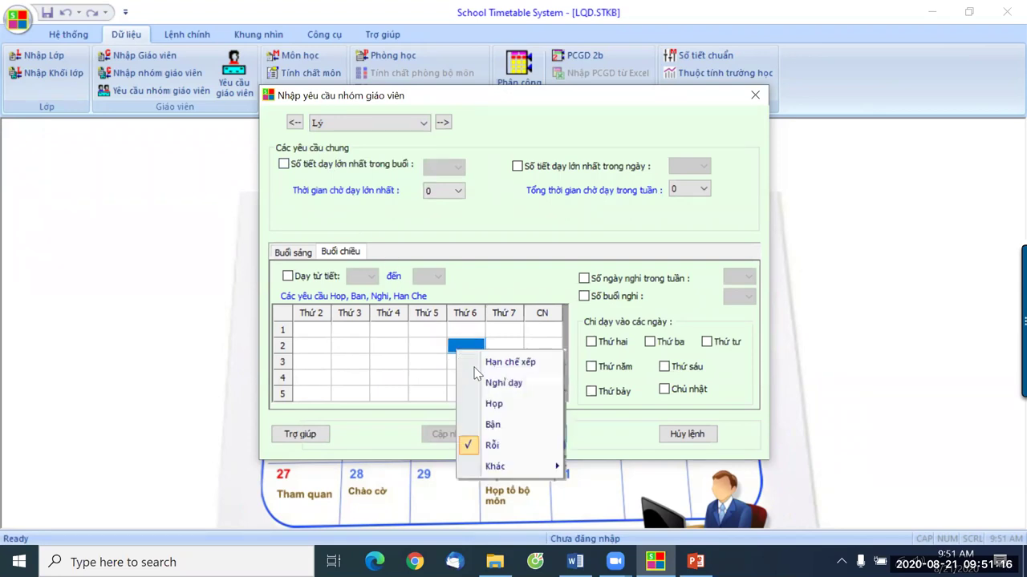
click(494, 403)
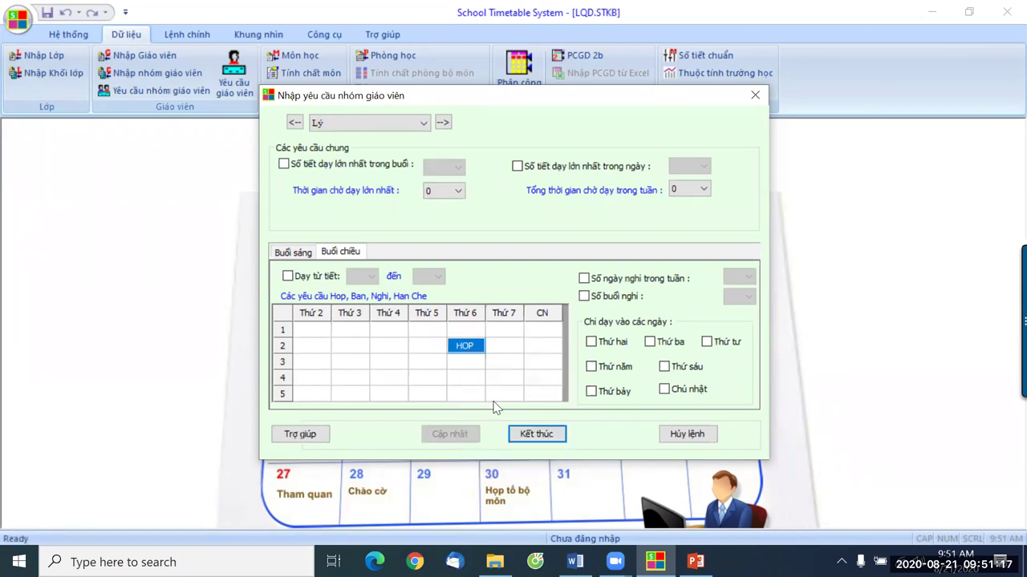
Mark period 1 on Thứ 7 afternoon as Họp for the Hóa group, then close the group requirements
click(360, 124)
click(334, 171)
click(502, 331)
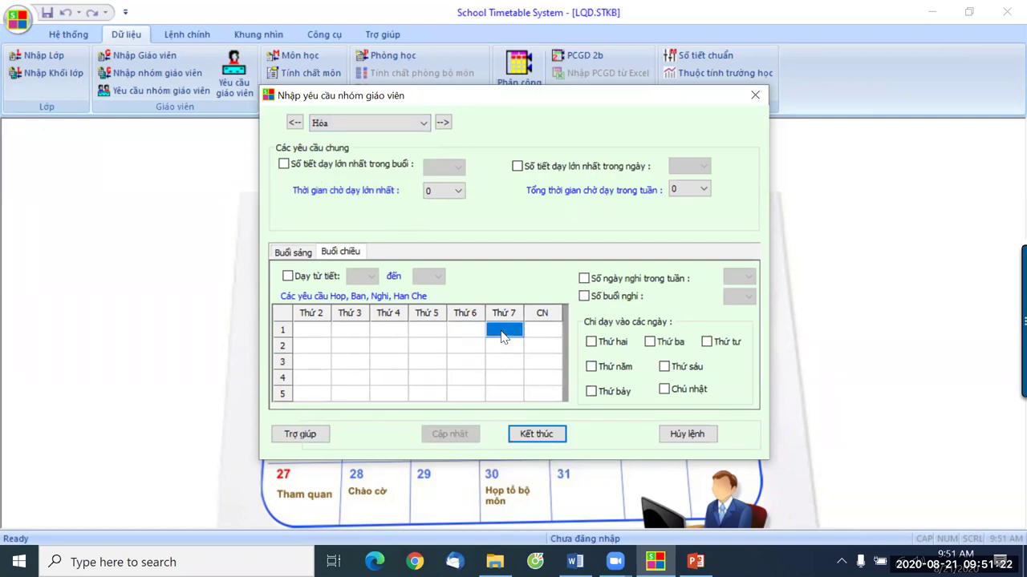
right_click(502, 335)
click(550, 387)
click(295, 123)
click(295, 122)
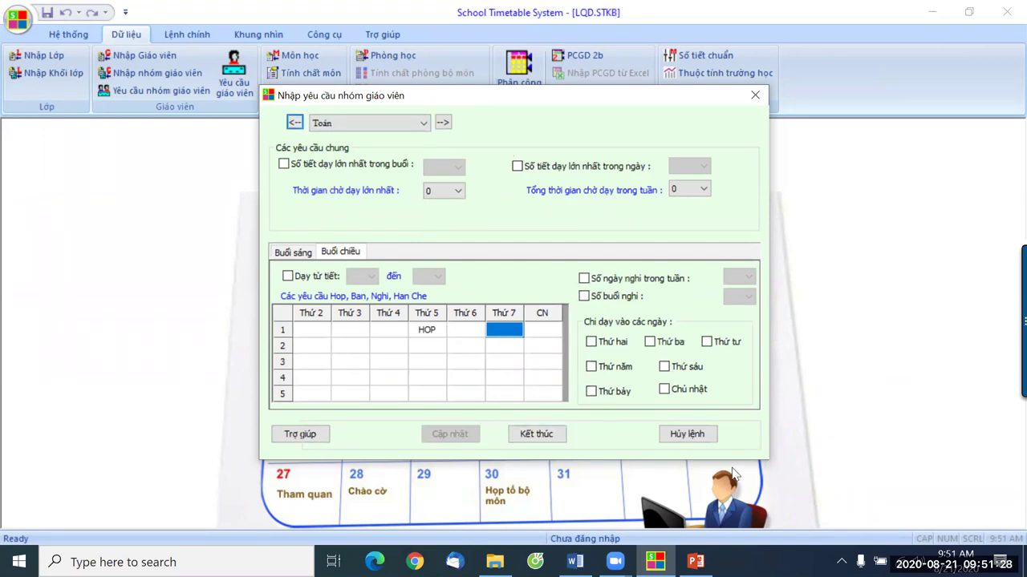
click(536, 434)
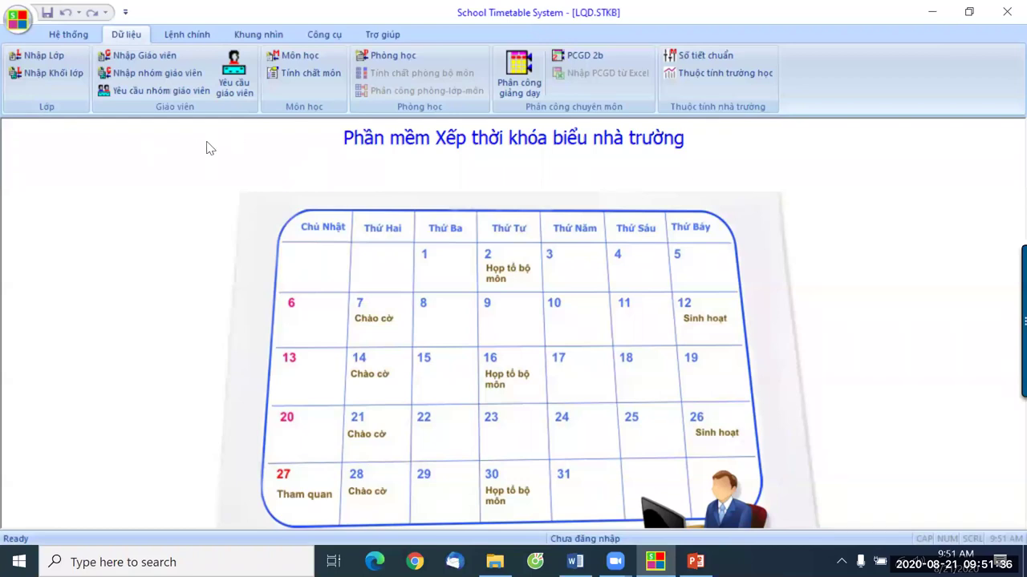
Open the individual teacher requirements and select the first teacher in the list
click(232, 87)
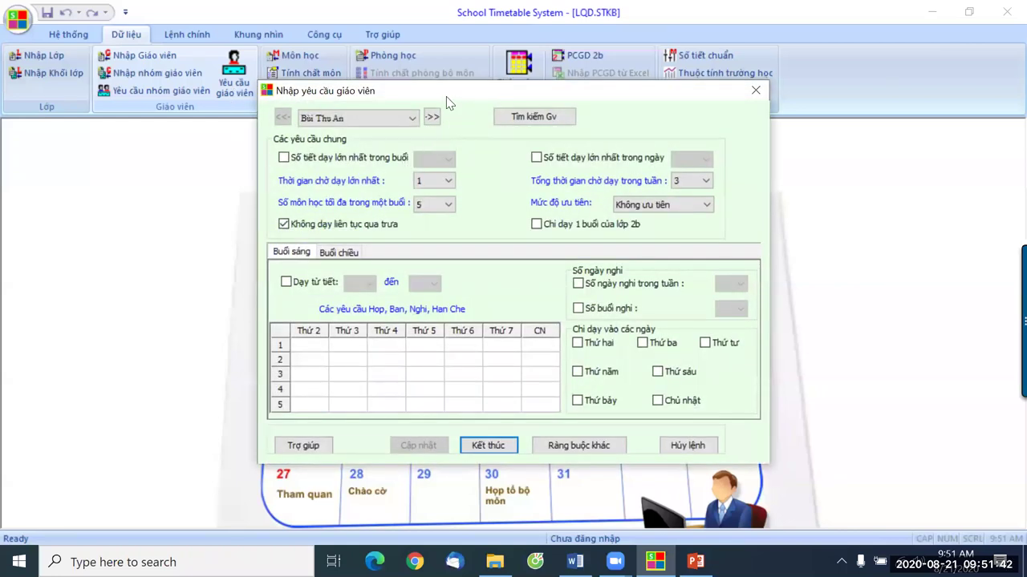
drag(446, 96, 408, 91)
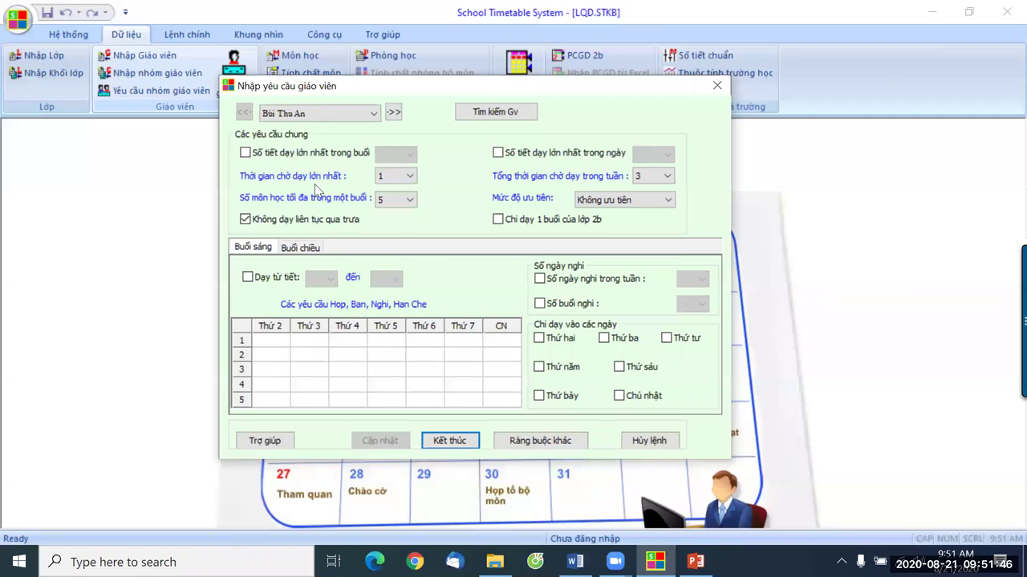
click(377, 114)
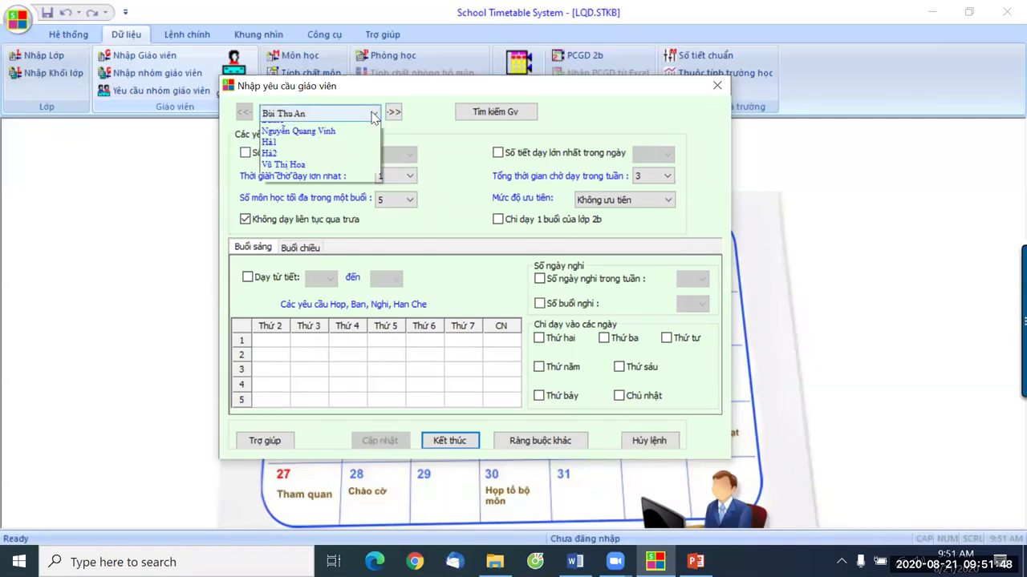
click(298, 162)
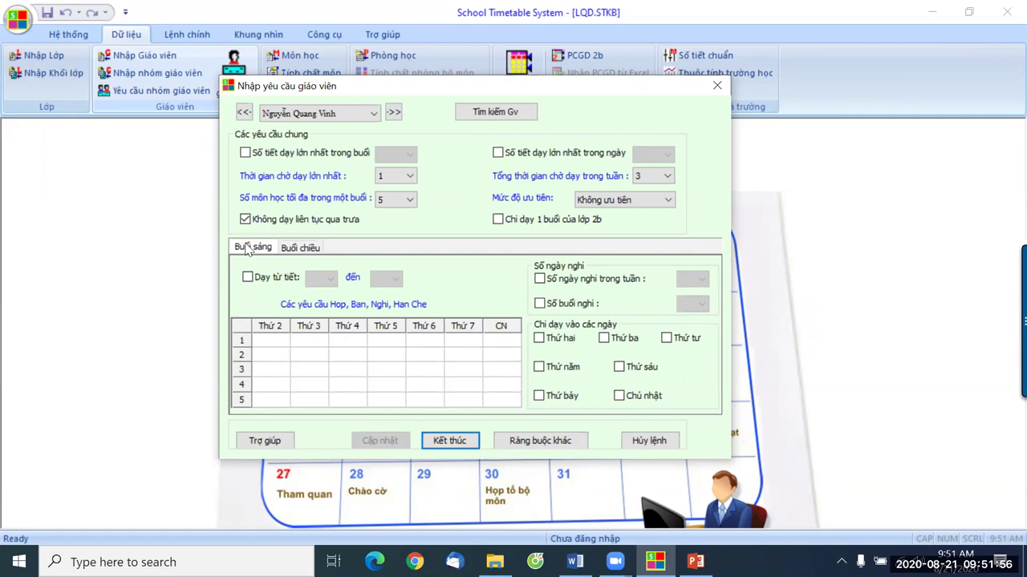
click(308, 249)
click(255, 249)
click(373, 113)
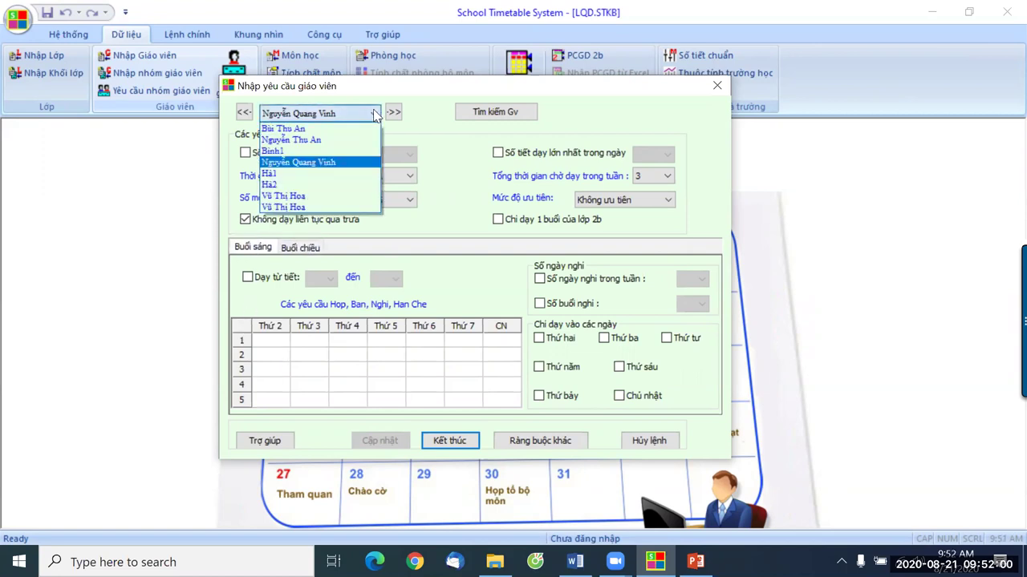
click(304, 129)
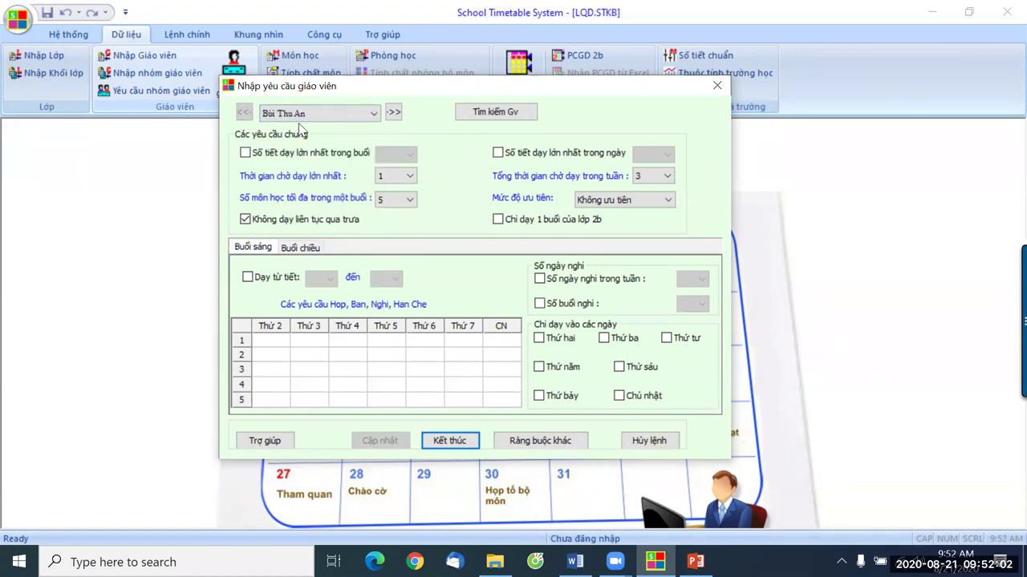
Limit the teacher's morning (Buổi sáng) teaching to periods 2 through 5
click(247, 277)
click(322, 277)
click(318, 306)
click(391, 279)
click(389, 335)
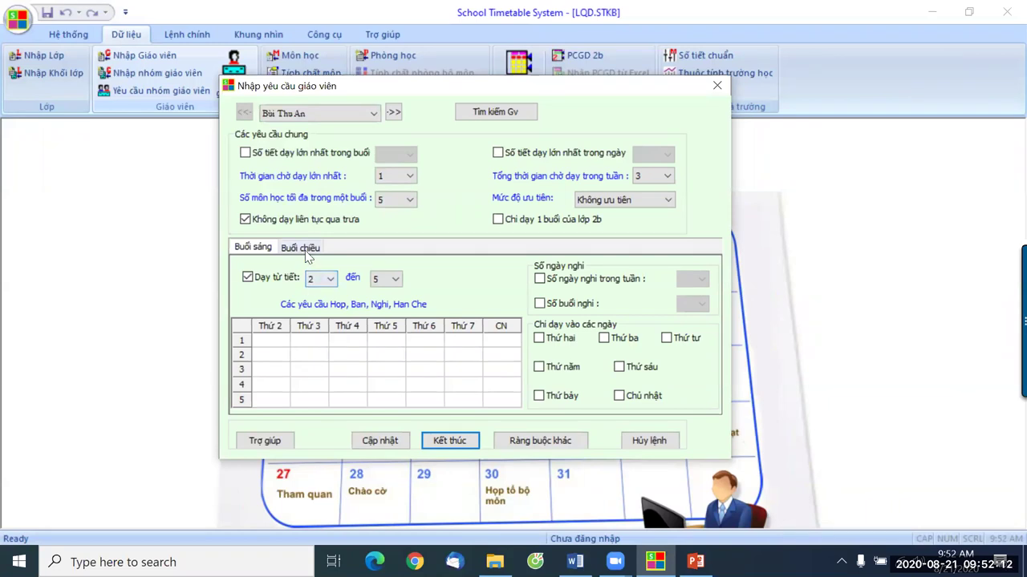
Limit the teacher's afternoon (Buổi chiều) teaching to periods 1 through 4
click(302, 248)
click(247, 277)
click(329, 278)
click(328, 294)
click(389, 278)
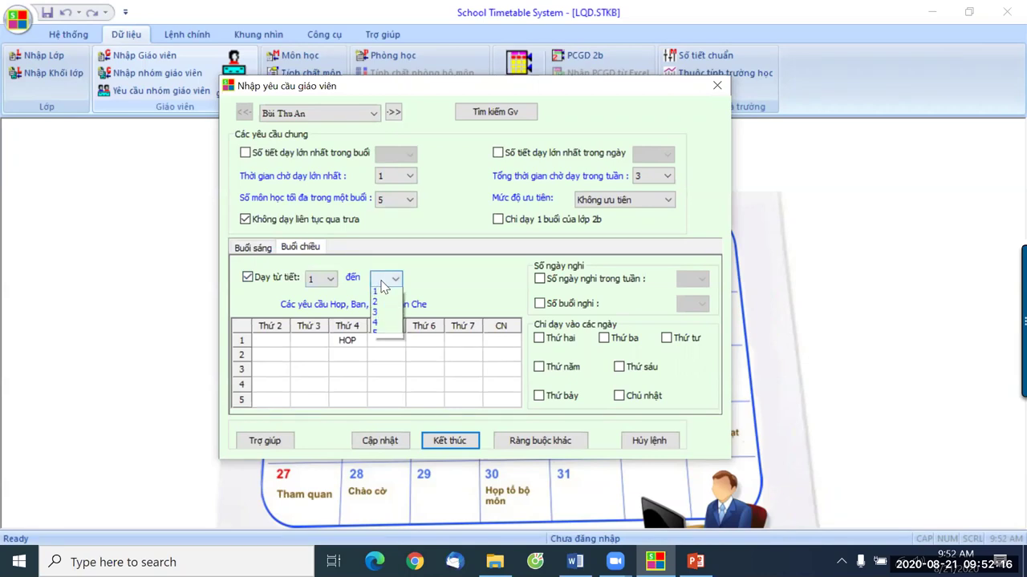
click(392, 326)
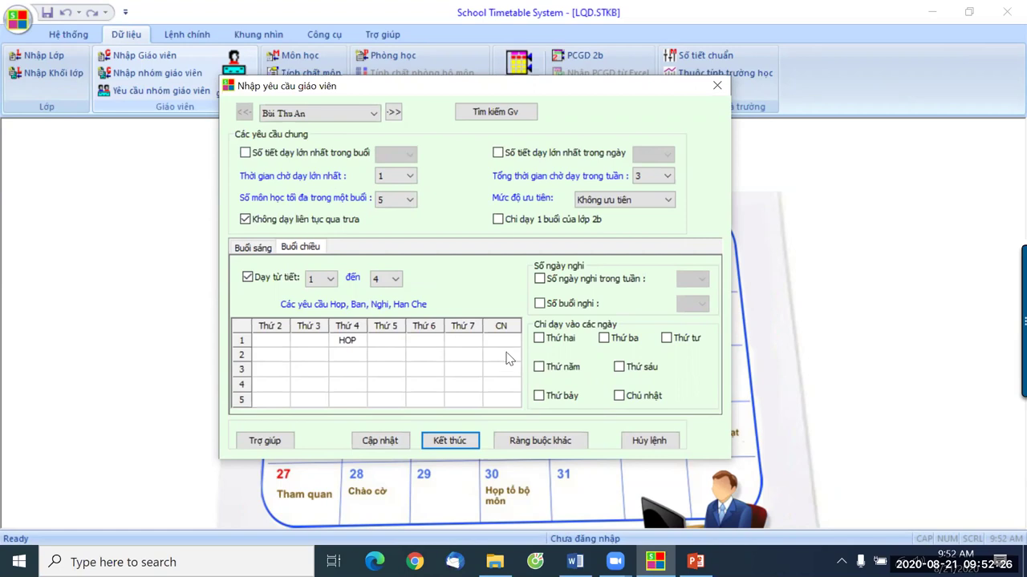
Mark periods 1 through 5 on Thứ 7 afternoon as Nghỉ dạy for the selected teacher
click(463, 342)
right_click(464, 343)
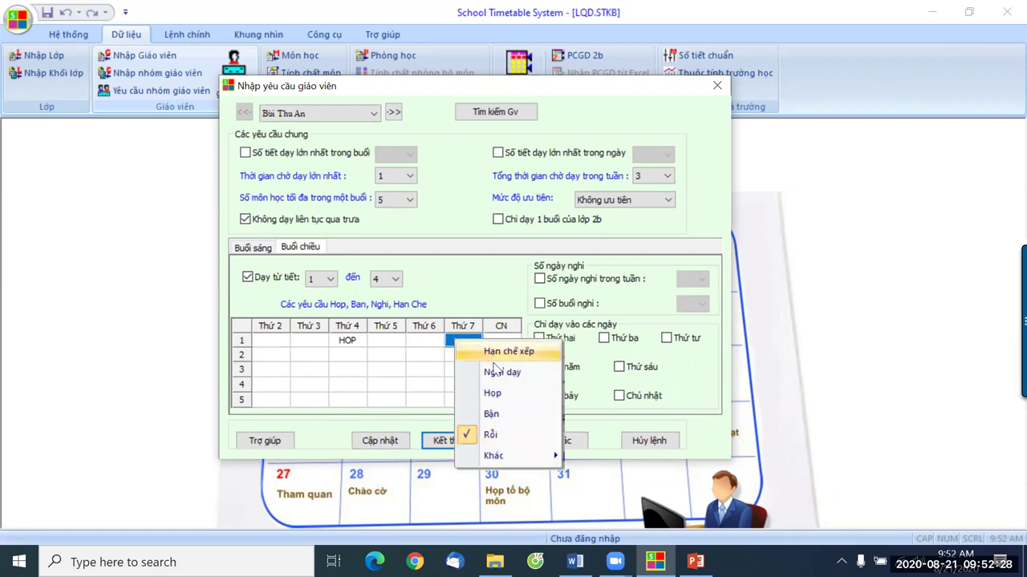
click(502, 372)
click(470, 356)
right_click(470, 355)
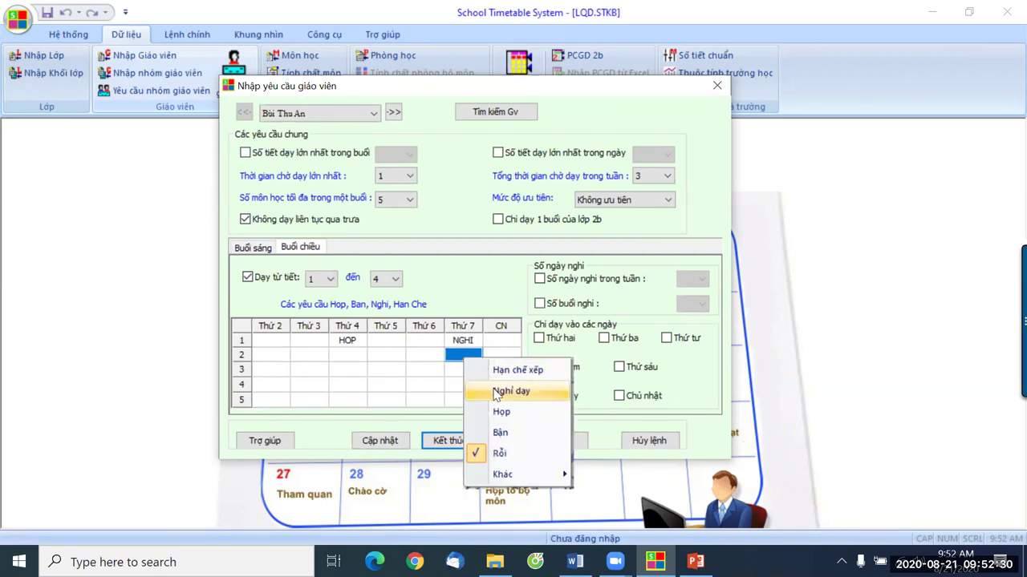
click(499, 390)
click(463, 370)
right_click(464, 370)
click(497, 410)
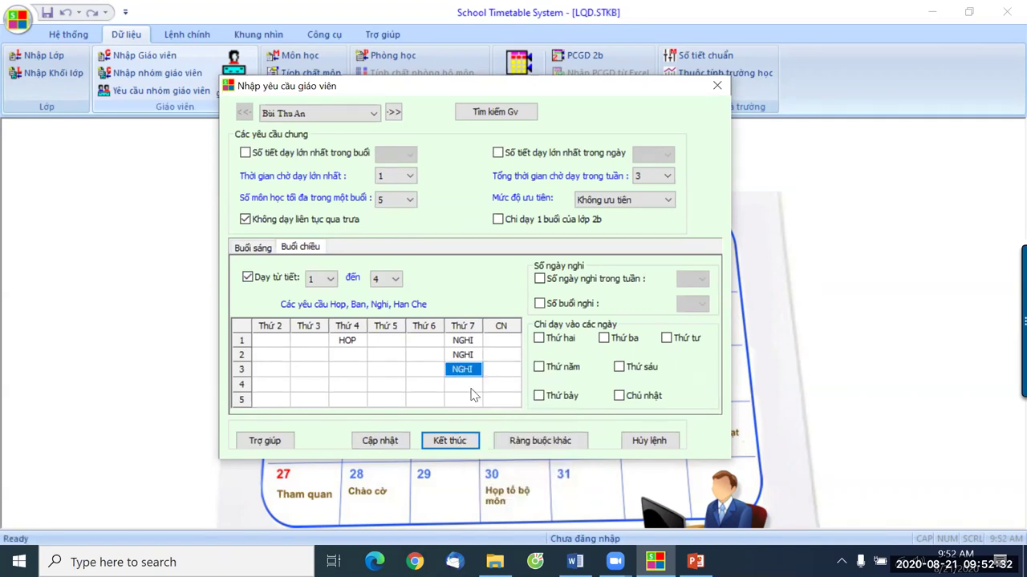
click(464, 384)
right_click(465, 385)
click(491, 414)
click(472, 400)
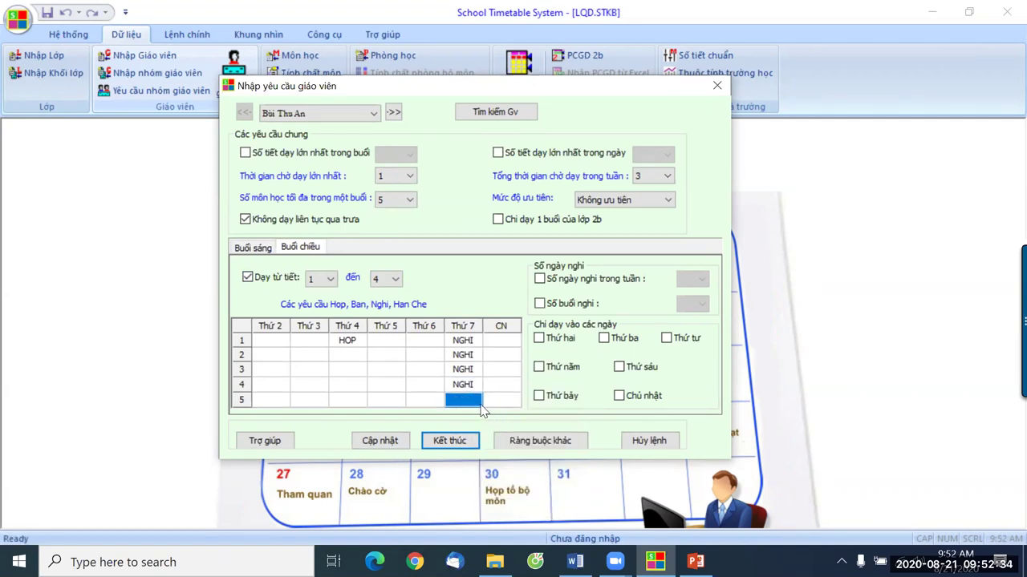
right_click(478, 403)
click(497, 438)
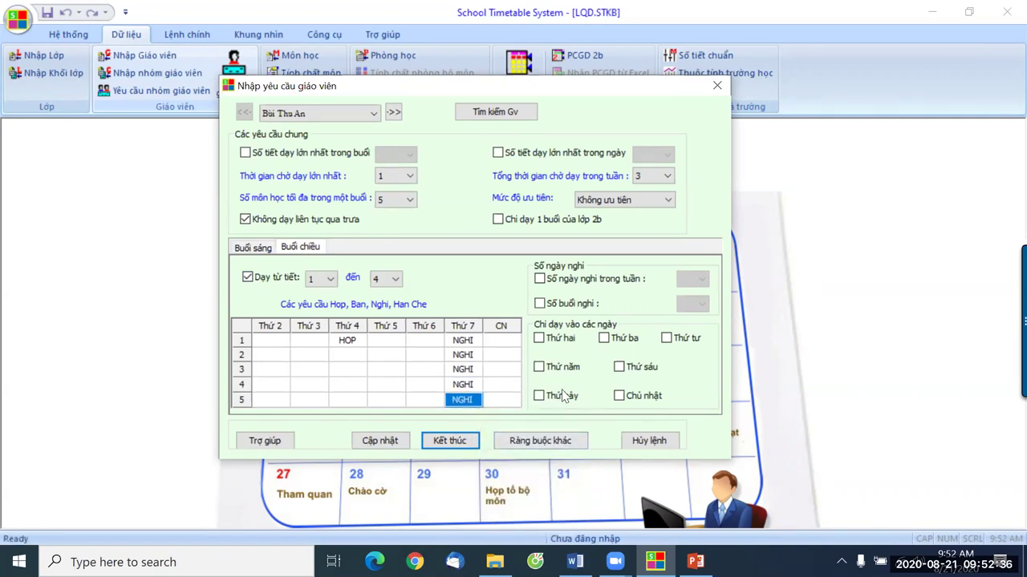
Restrict the teacher's afternoon teaching days to Thứ hai, Thứ ba, Thứ tư, Thứ năm and Thứ sáu, leaving Thứ bảy unselected
click(539, 340)
click(603, 338)
click(620, 368)
click(539, 366)
click(539, 396)
click(666, 337)
click(538, 397)
Try 3, 1 and 5 as the teacher's maximum number of subjects per session, finishing with 2
click(411, 200)
click(384, 224)
click(409, 200)
click(389, 238)
click(407, 201)
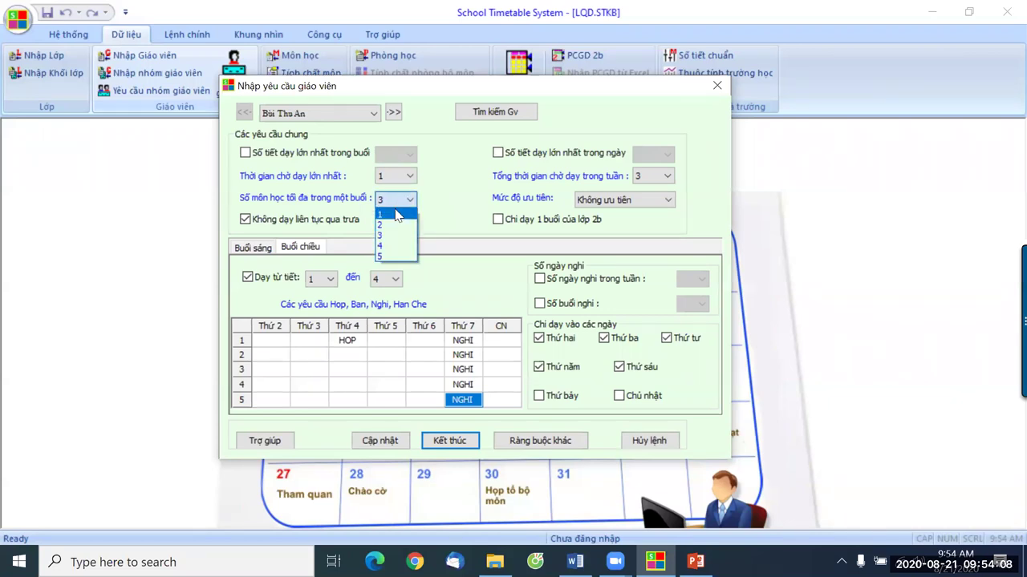
click(395, 212)
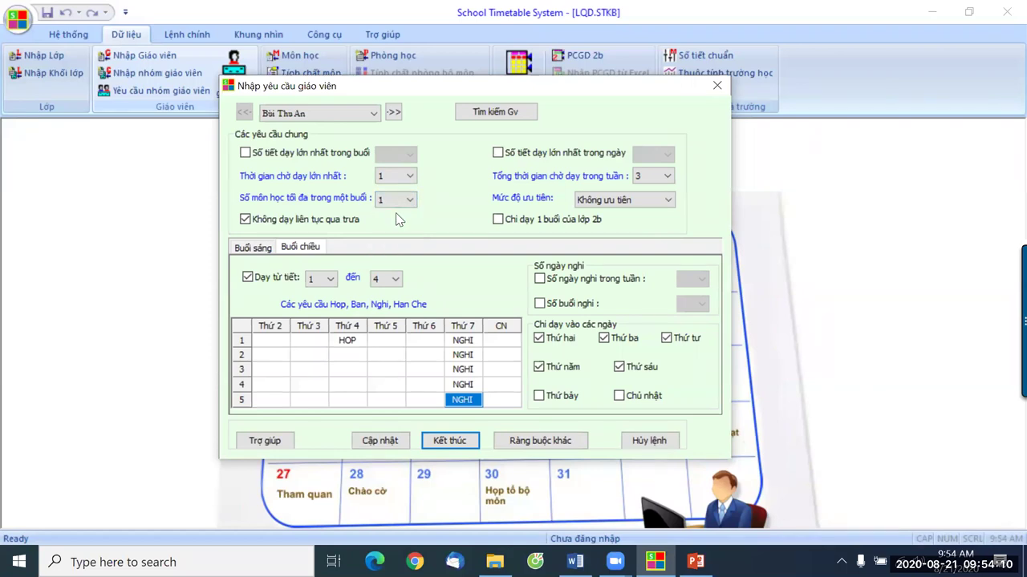
click(412, 199)
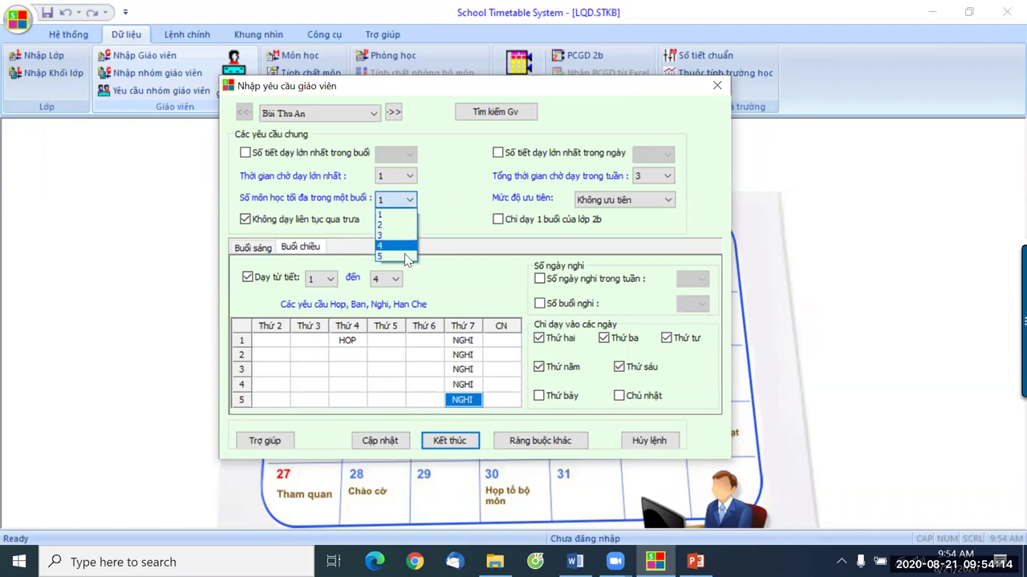
click(384, 256)
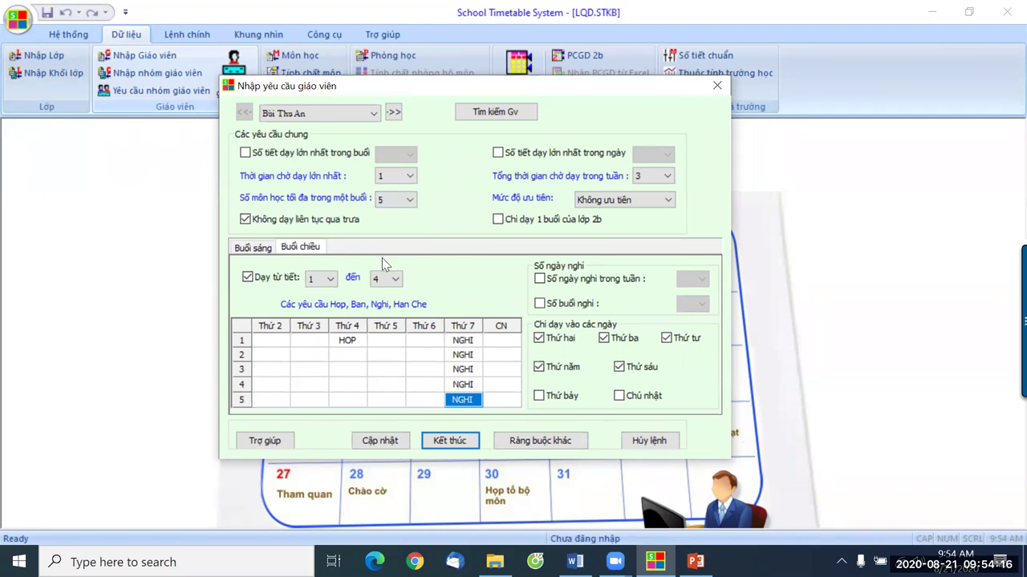
click(392, 203)
click(391, 225)
In the teacher's other constraints, try one location per day, then choose one location per session and apply it to the whole school
click(554, 440)
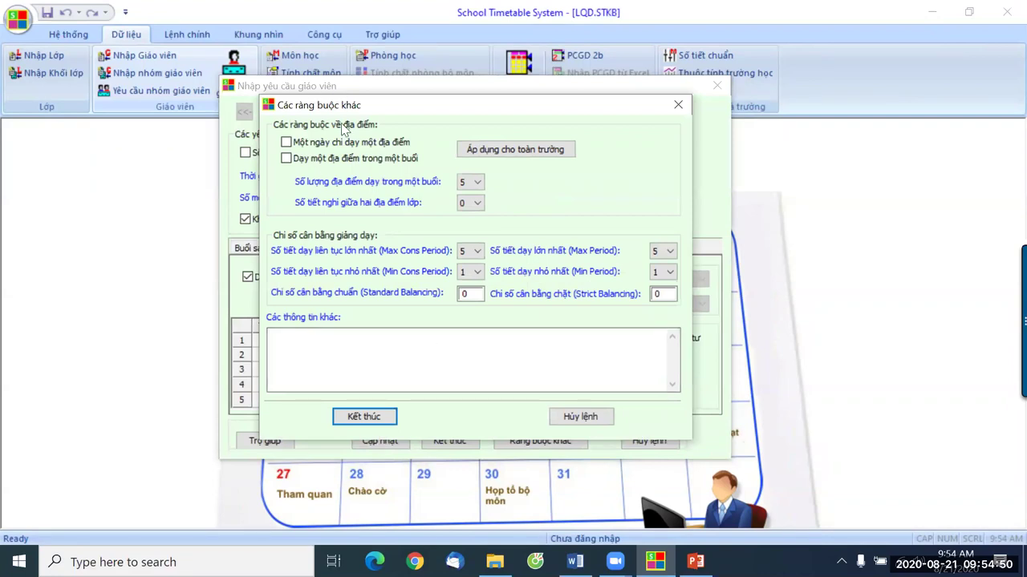
click(286, 143)
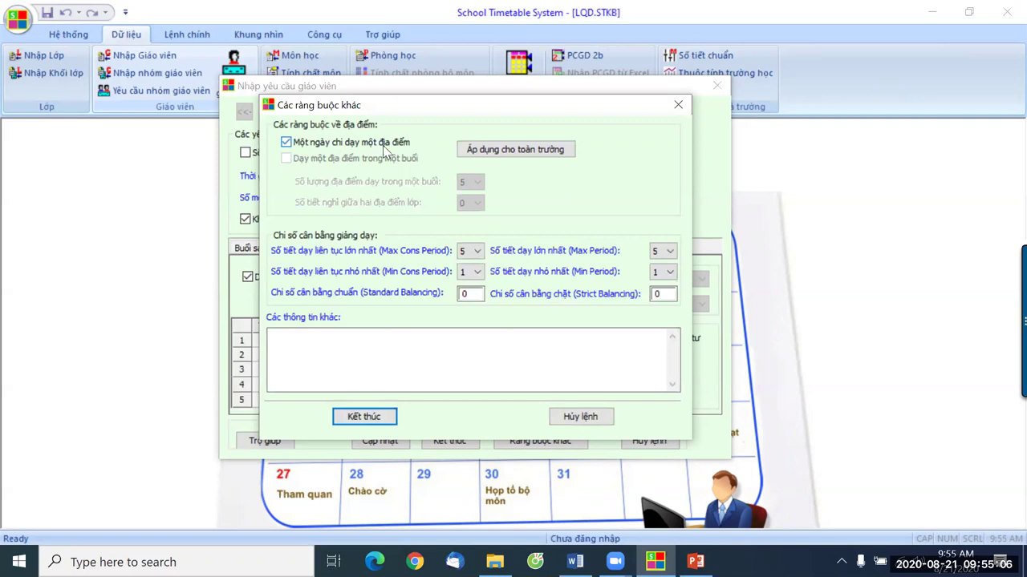
click(286, 142)
click(290, 159)
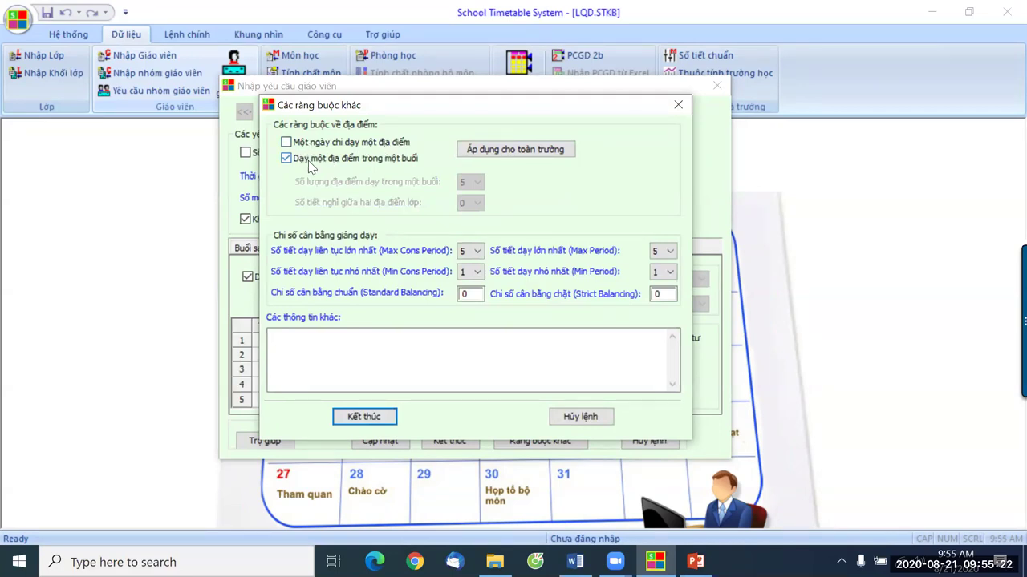
click(489, 158)
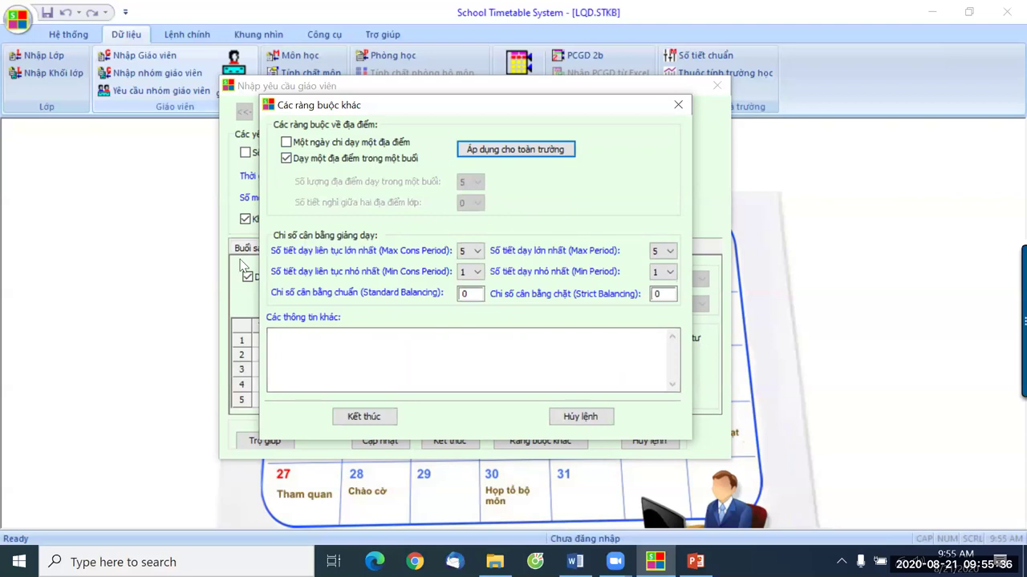
Cancel the other constraints and the teacher requirements, and switch to the PowerPoint presentation
click(376, 425)
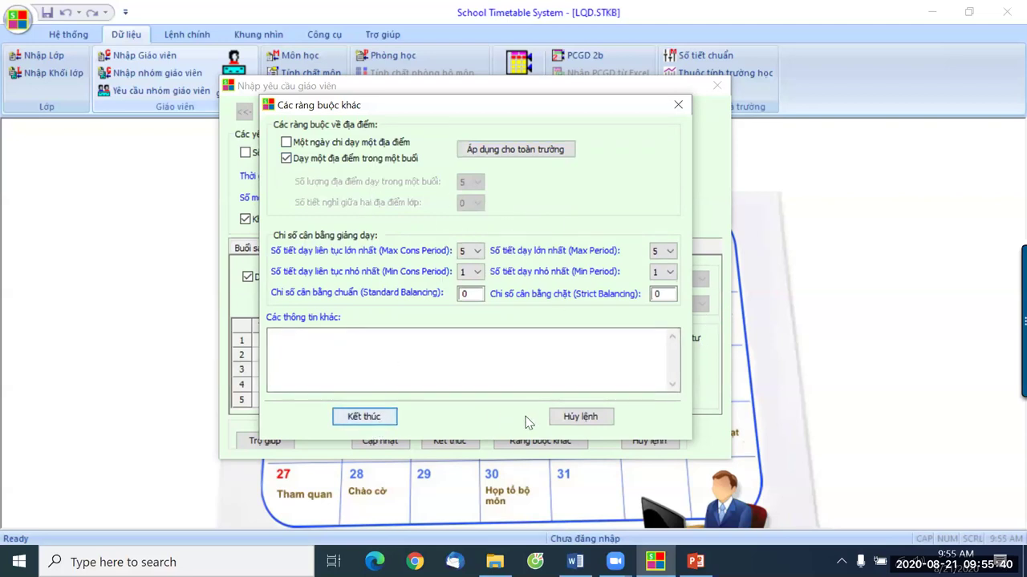
click(576, 417)
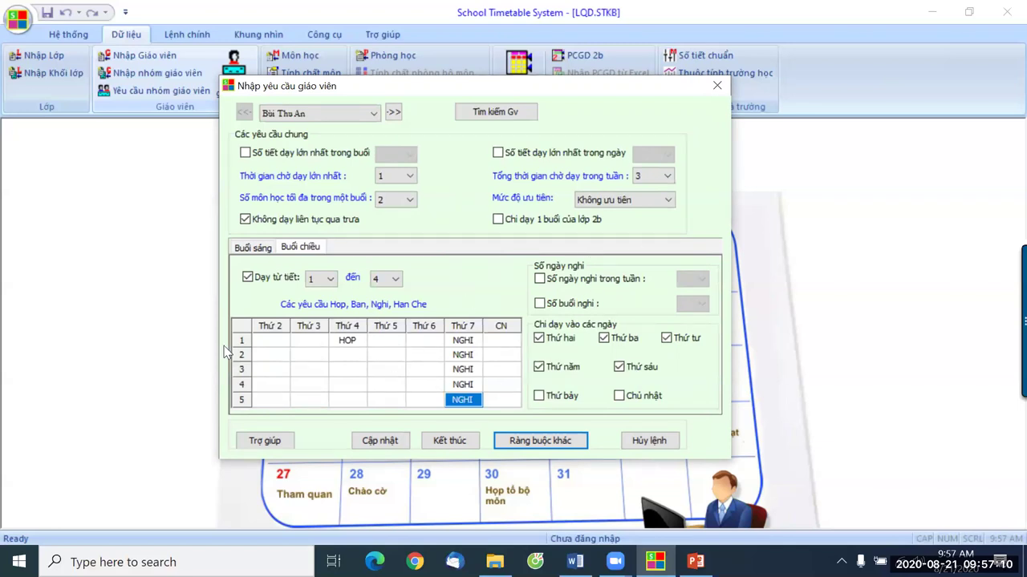
click(648, 442)
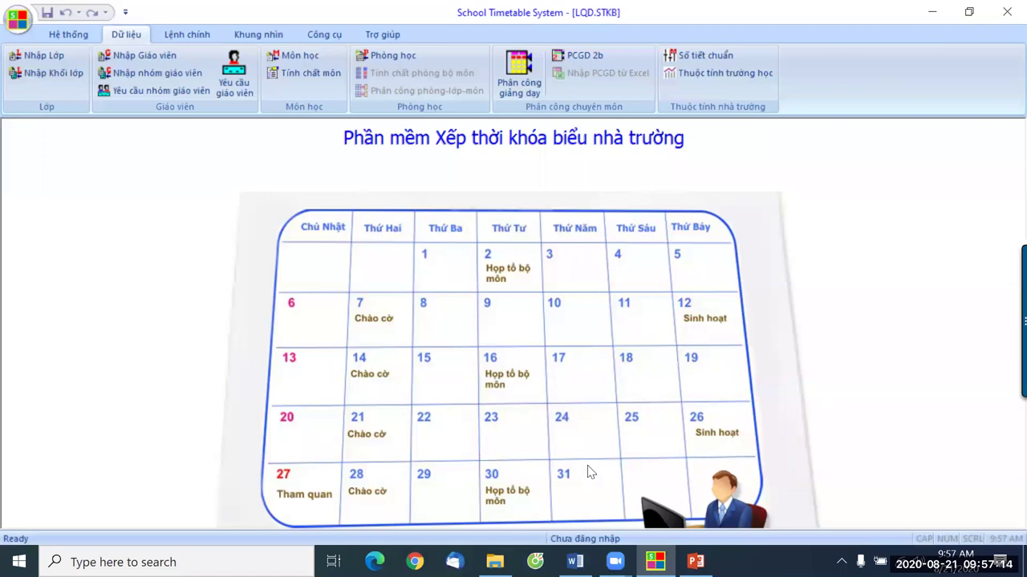
click(695, 562)
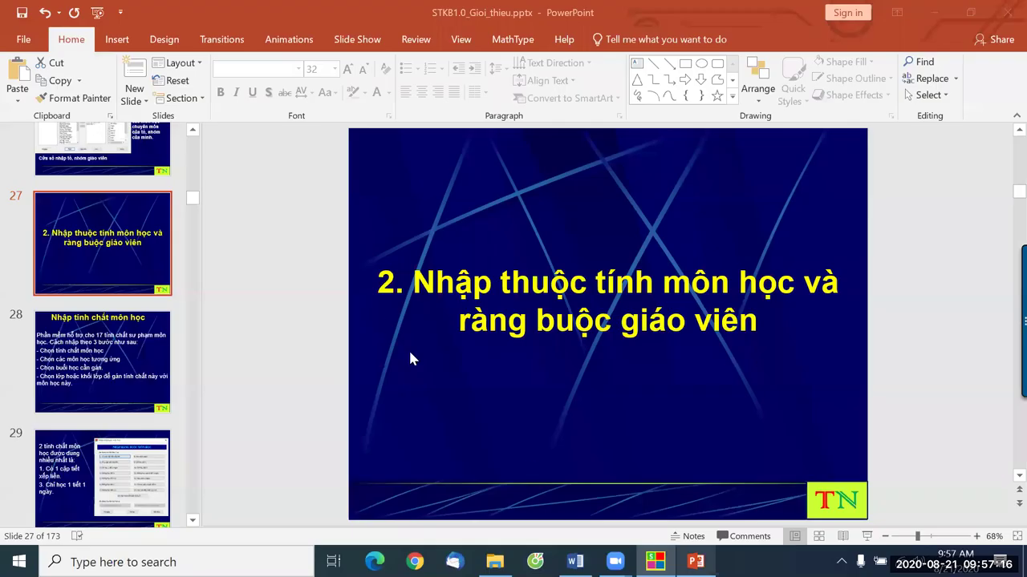
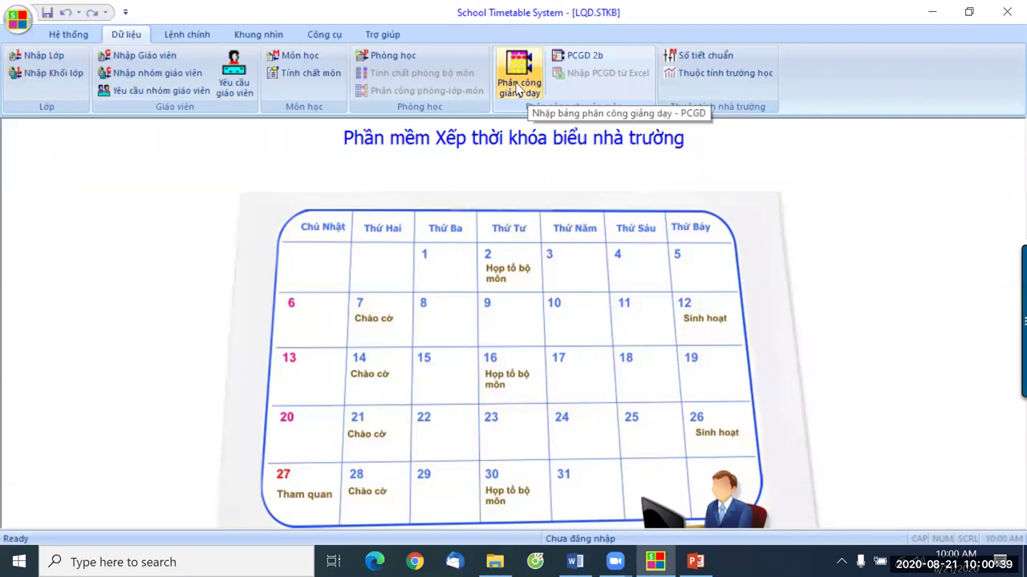
Open the teaching assignment table in School Timetable System and view its entry layouts by class, teacher, subject and grade level
click(517, 86)
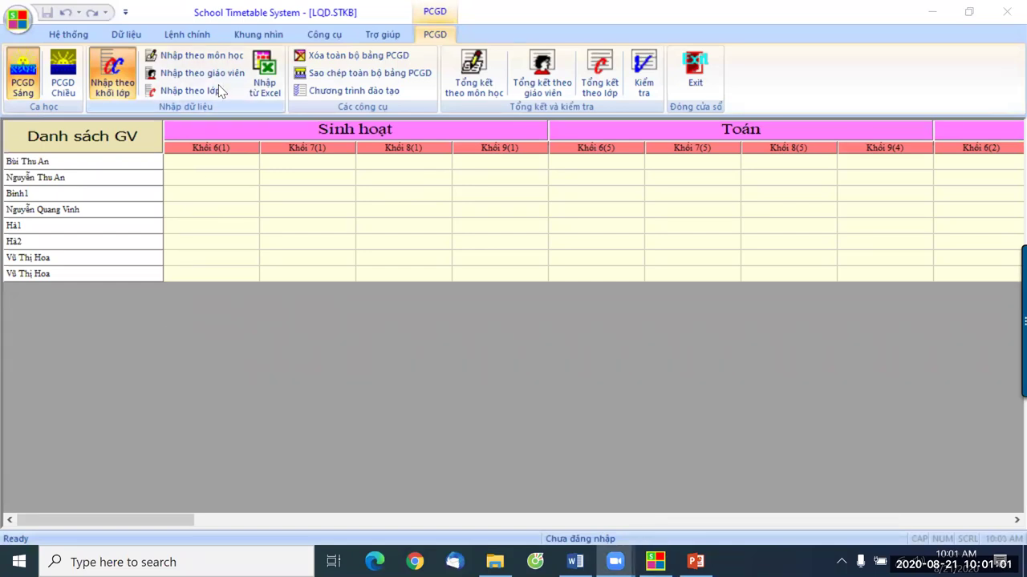
drag(97, 518, 244, 513)
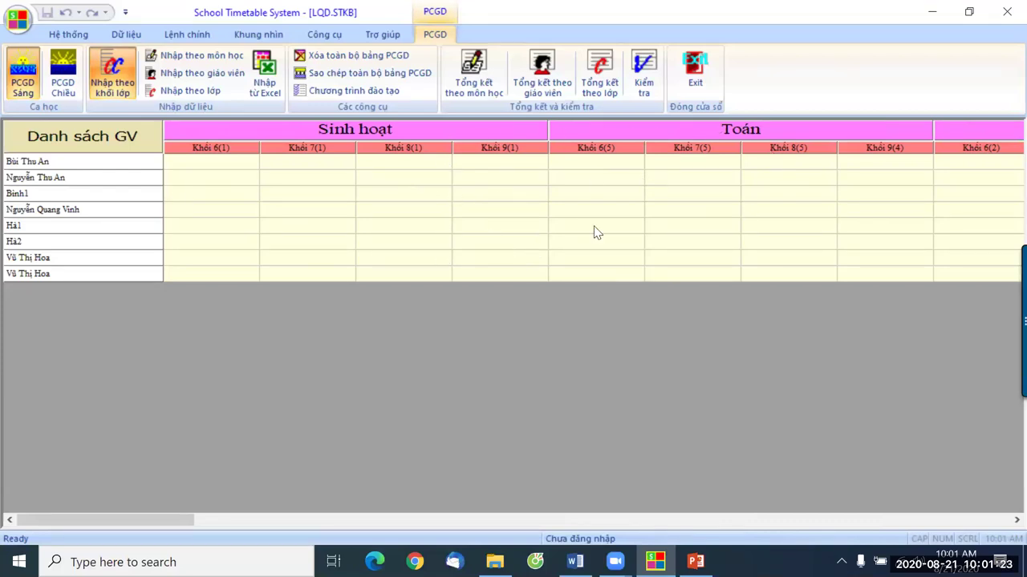
click(114, 72)
click(194, 90)
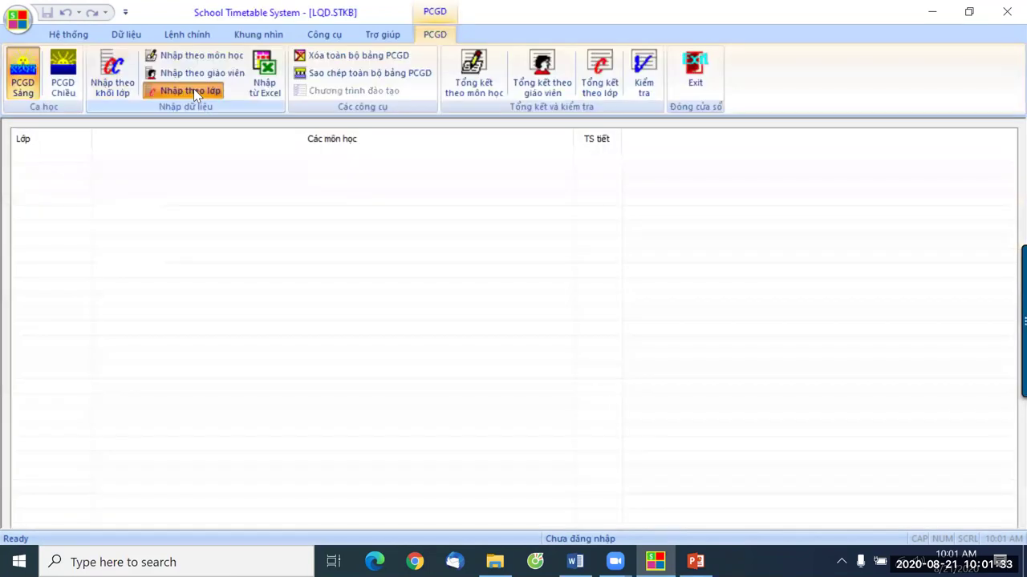
click(202, 74)
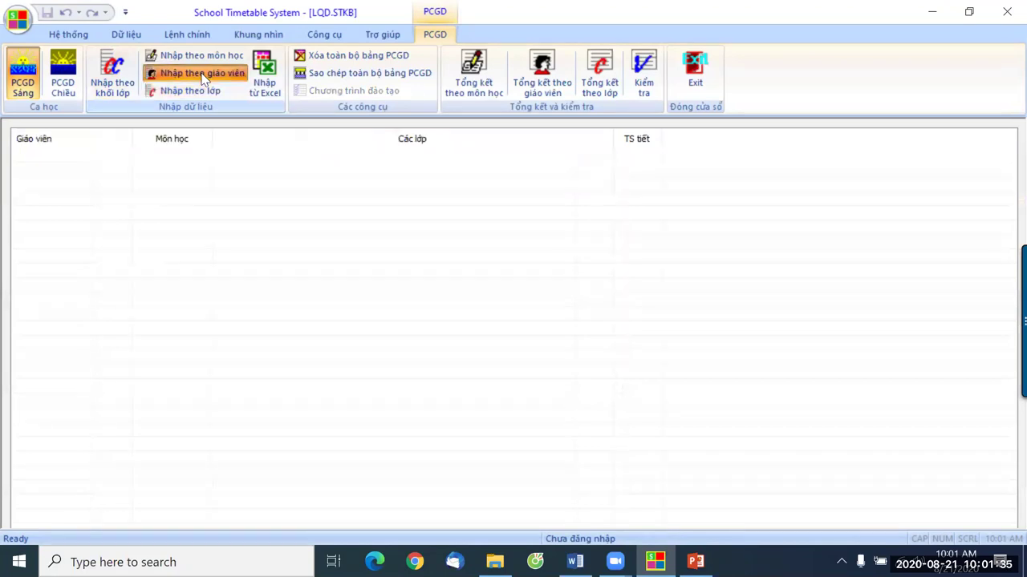
click(203, 57)
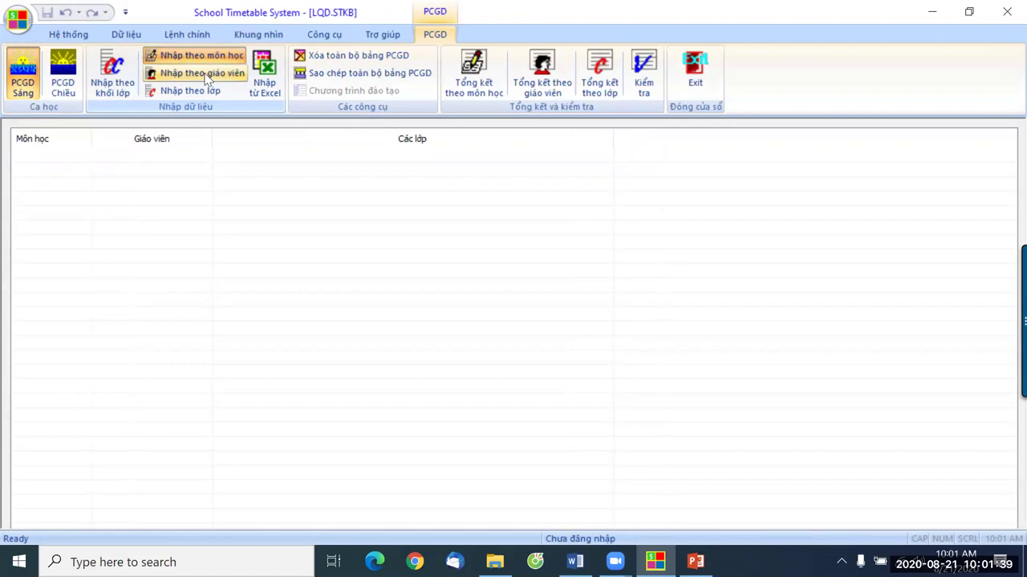
click(124, 91)
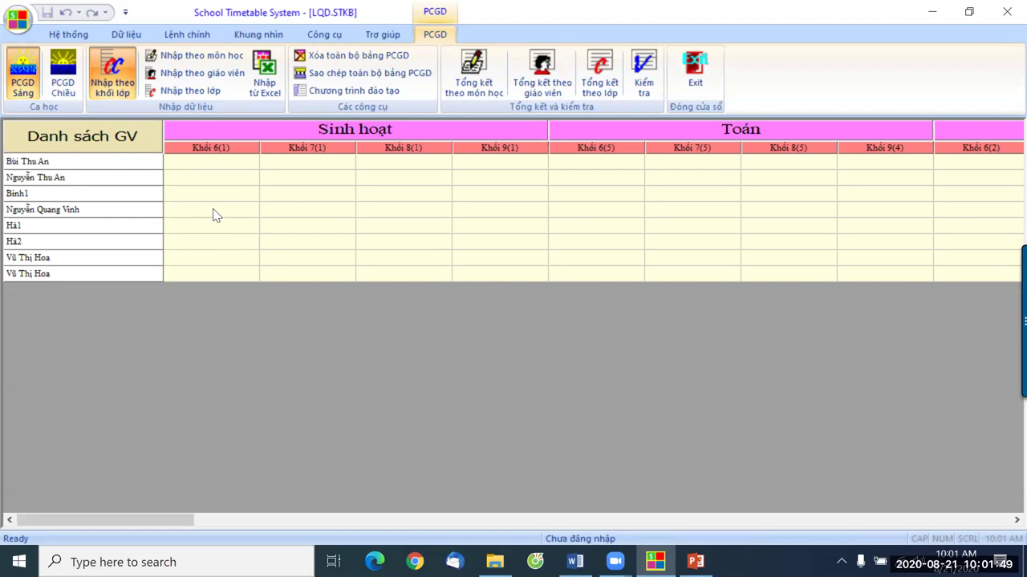
Compare the afternoon and morning teaching assignment tables, finishing on the morning one
click(62, 82)
click(30, 86)
click(53, 94)
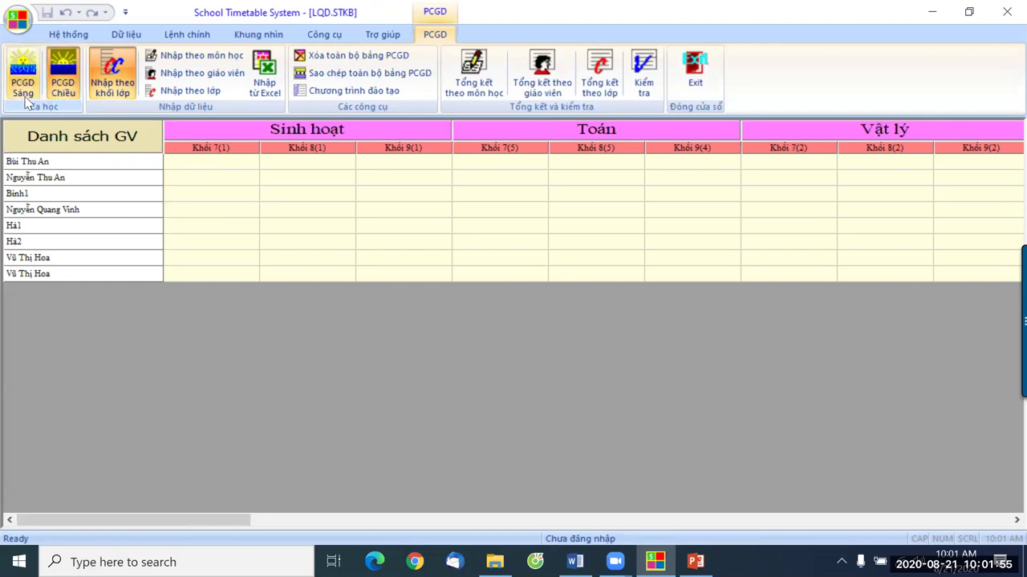
click(24, 95)
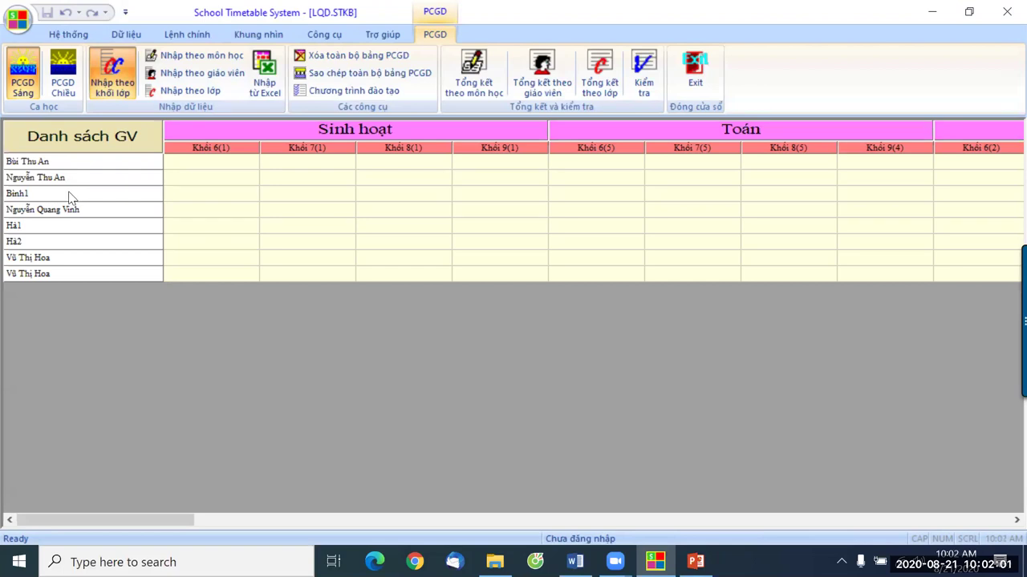
Show only the Văn teacher group in the morning assignment table, then close the table
right_click(78, 142)
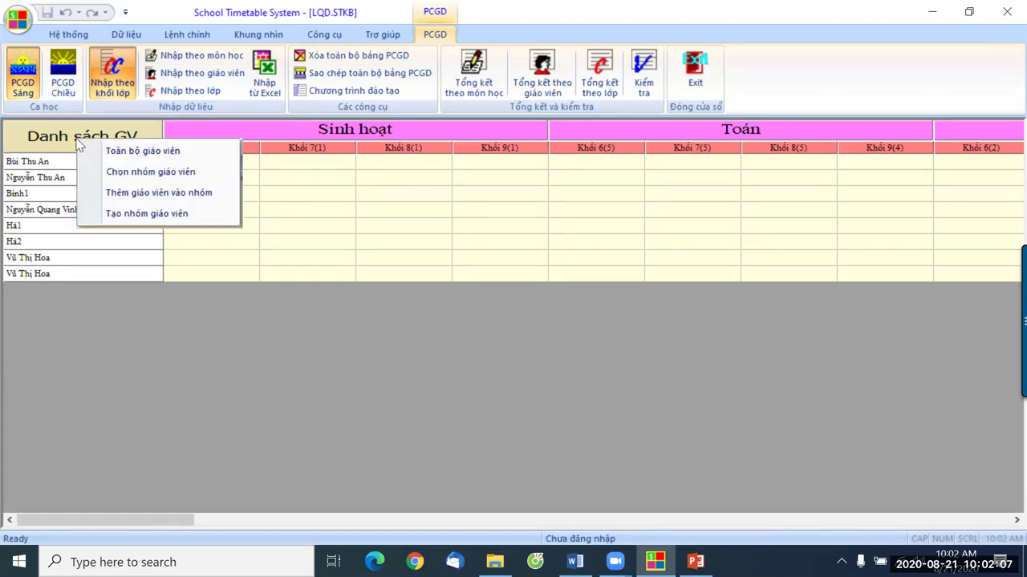
click(149, 178)
click(176, 211)
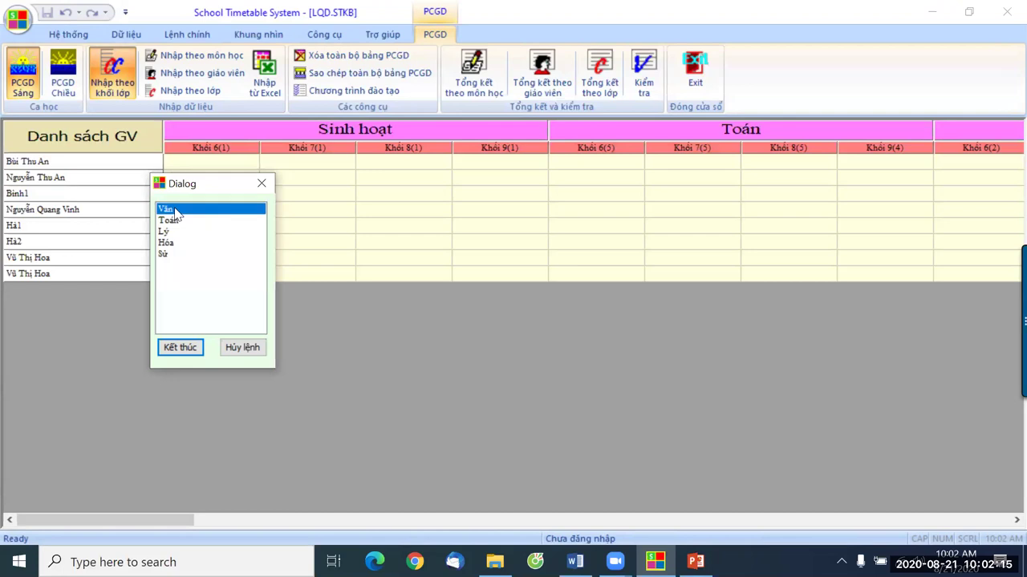
click(178, 349)
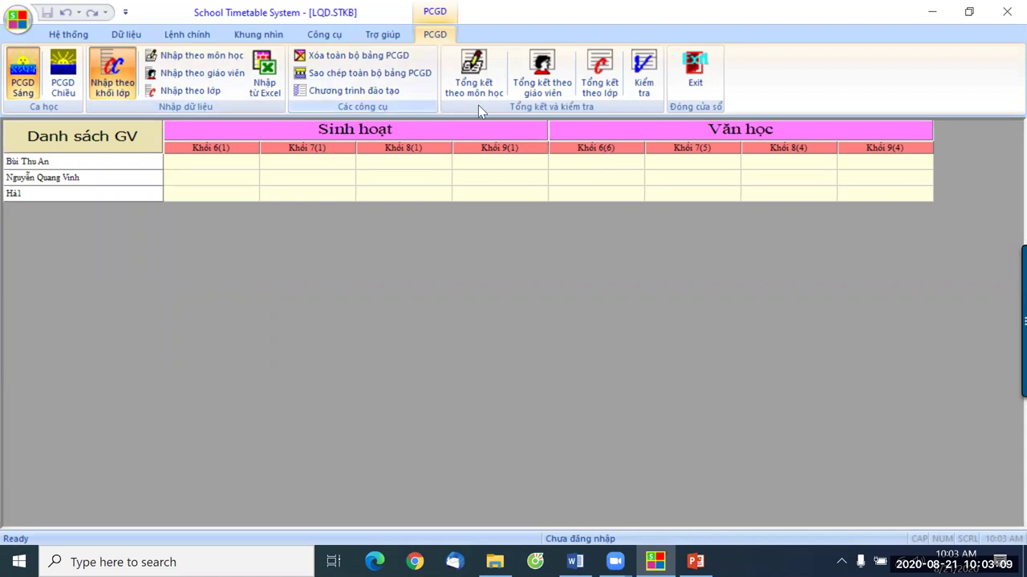
click(697, 81)
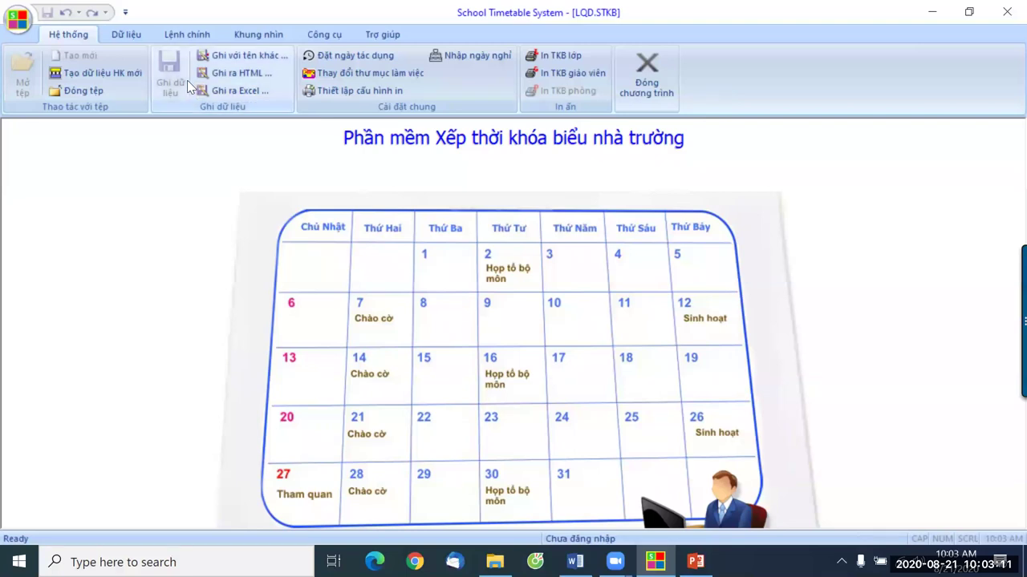
Reopen the teaching assignment table, show only the Lý teacher group, and close the table
click(126, 35)
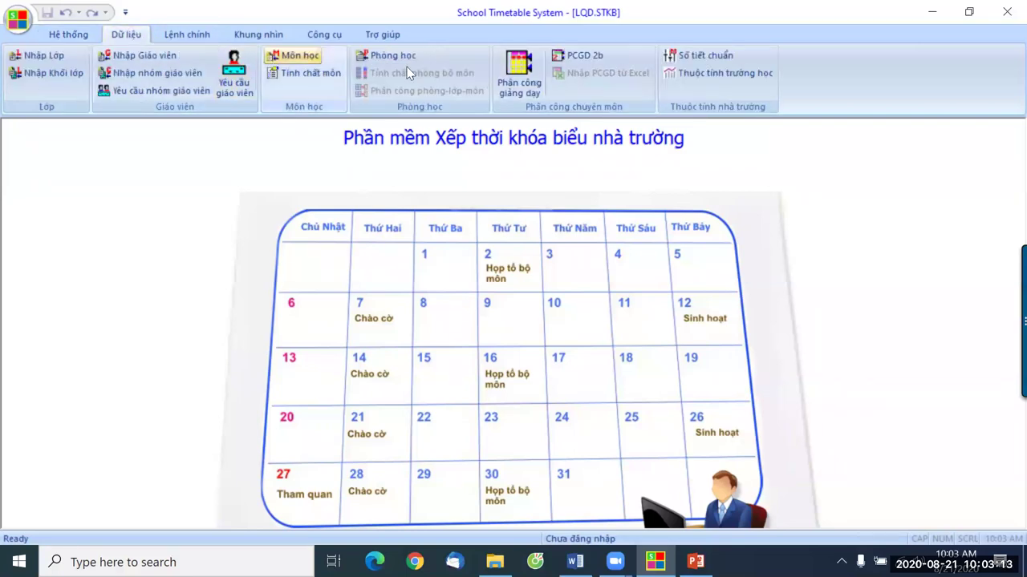
click(521, 80)
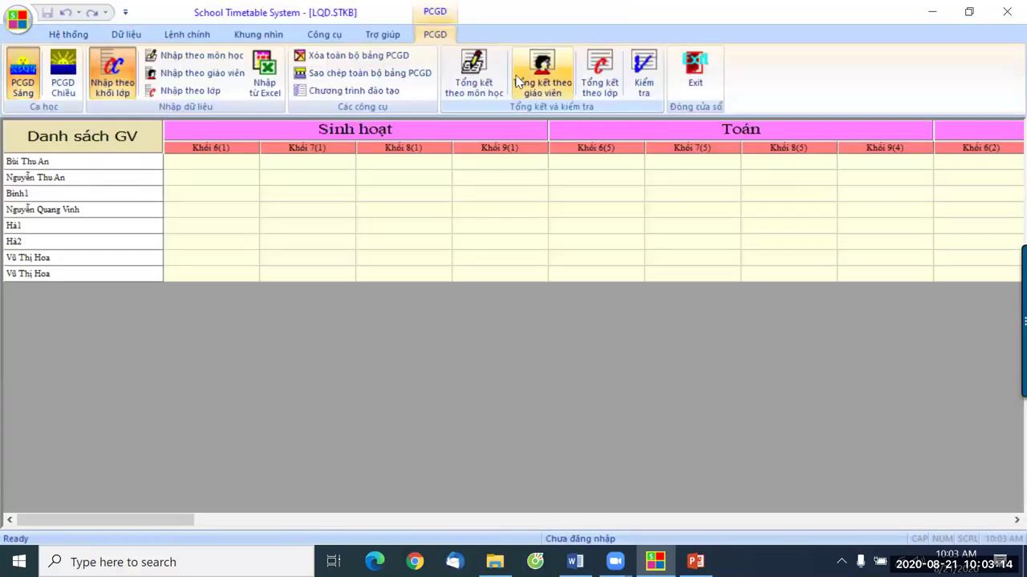
right_click(68, 136)
click(134, 170)
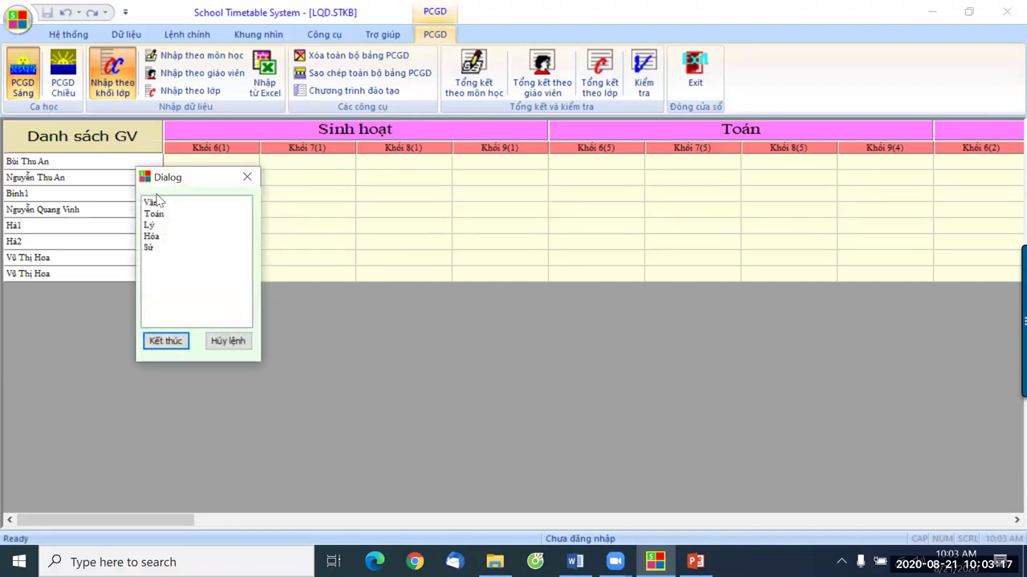
click(157, 225)
click(165, 340)
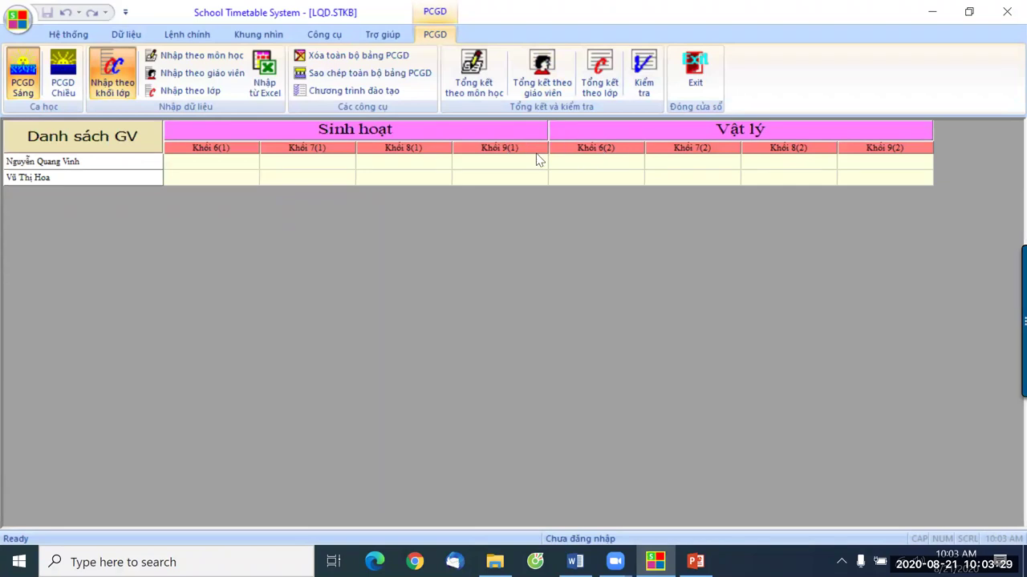
click(703, 84)
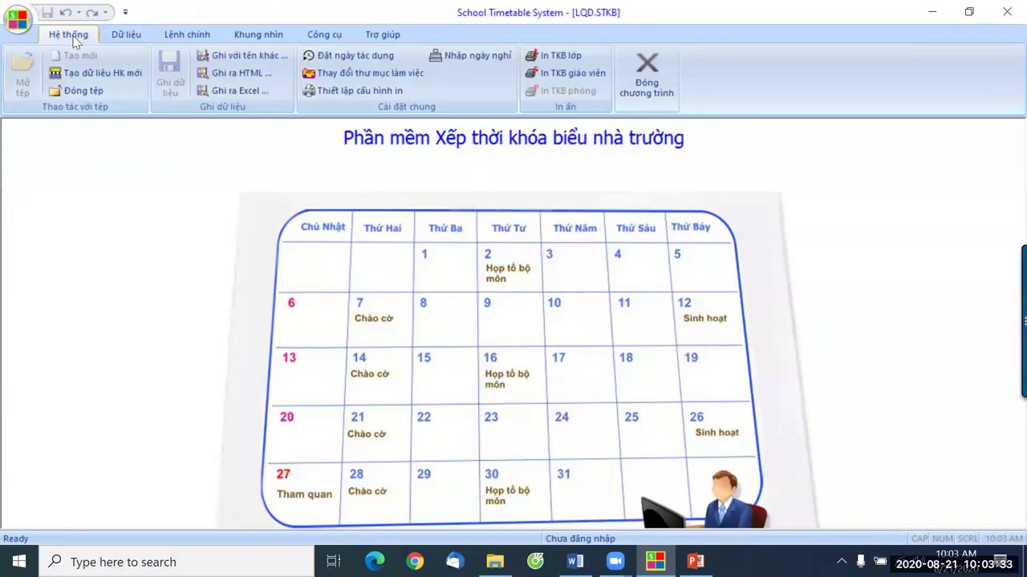
Check the Vật lý row in the standard periods table for all grades, then cancel out of the table
click(128, 36)
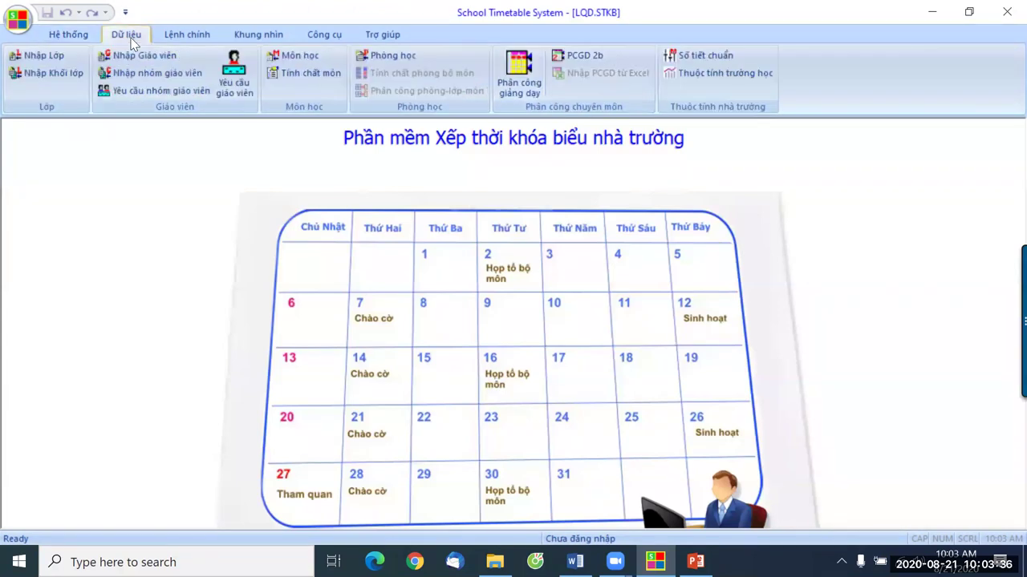
click(710, 58)
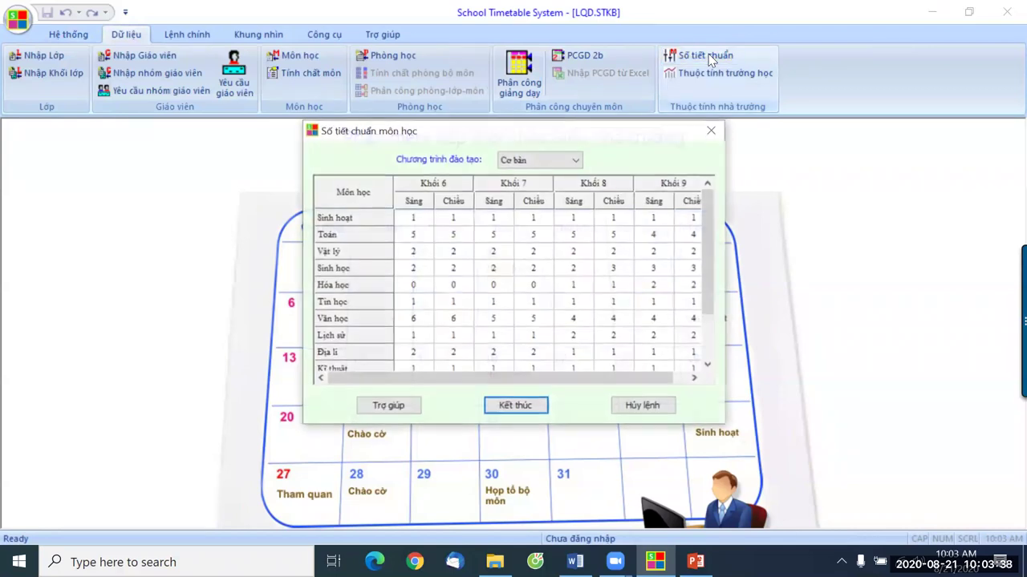
click(337, 253)
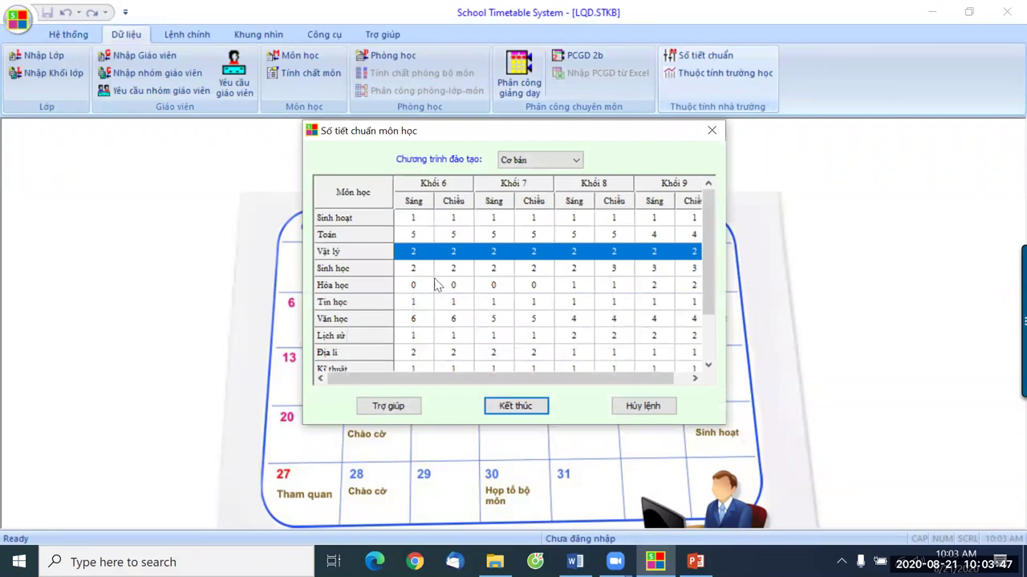
click(642, 406)
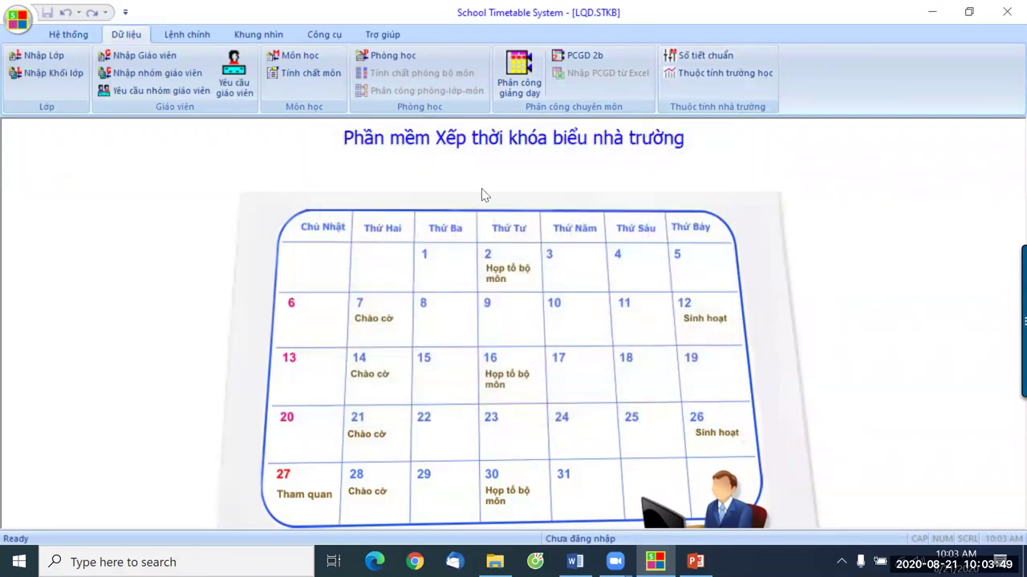
Reopen the morning teaching assignment table and show only the Lý teacher group
click(519, 95)
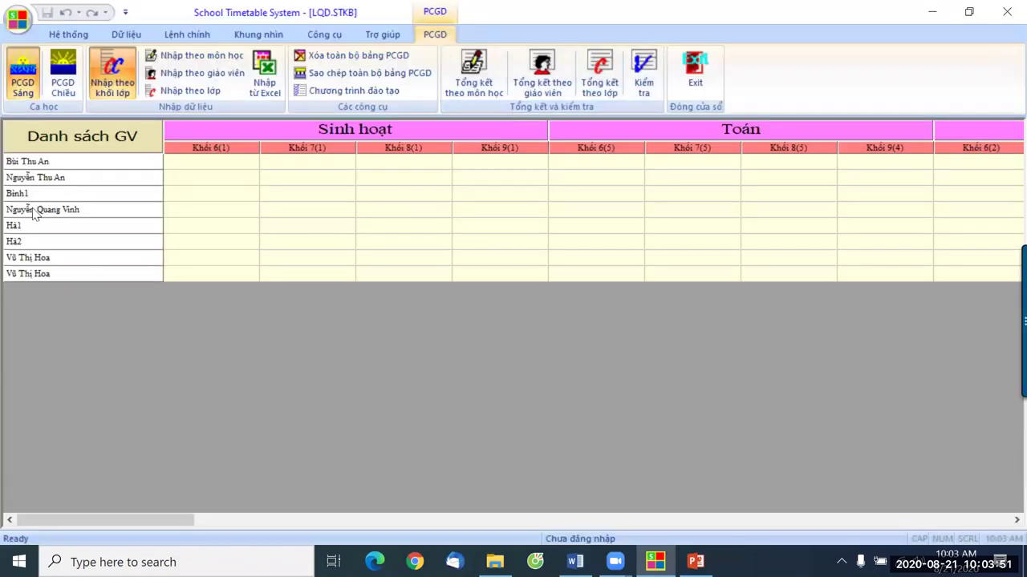
right_click(83, 142)
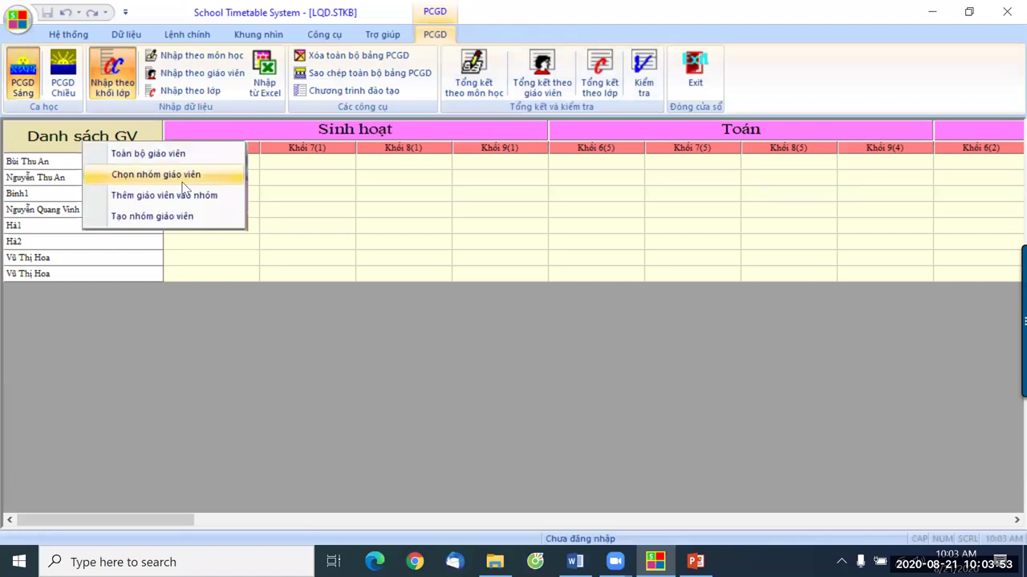
click(181, 179)
click(204, 240)
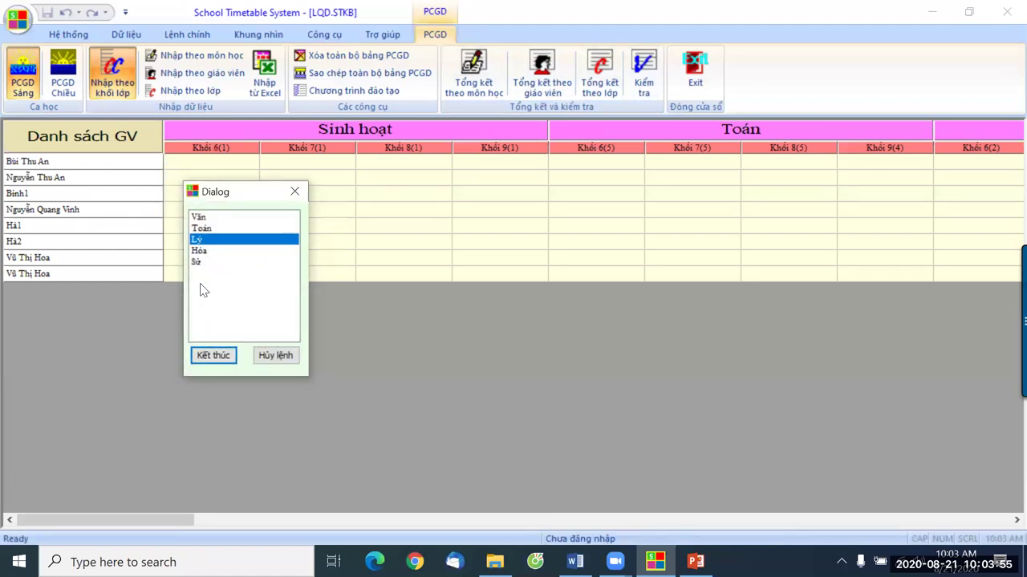
click(211, 356)
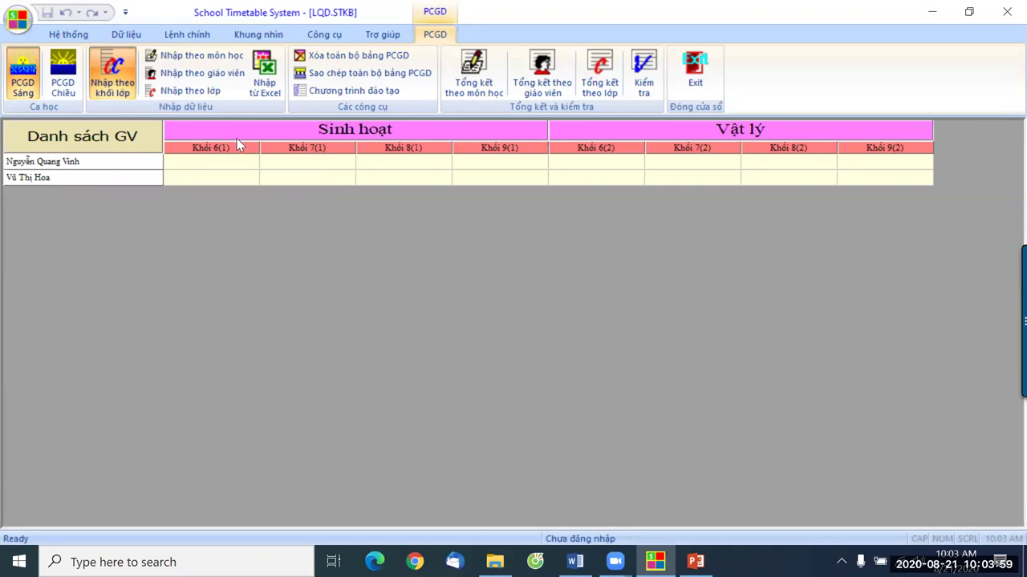
Assign class 6B to the first listed teacher for Sinh hoạt under Khối 6
right_click(202, 168)
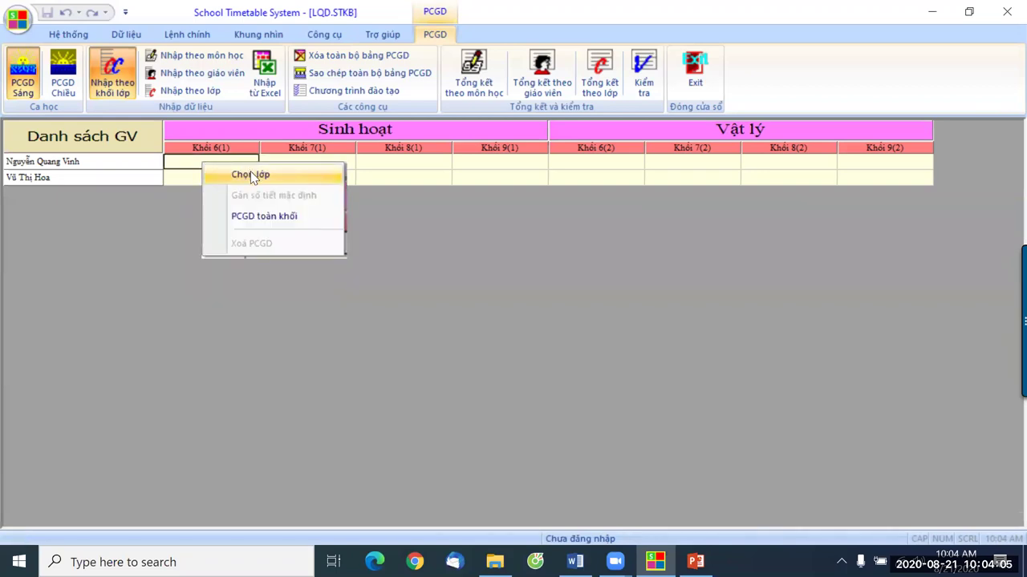
click(251, 175)
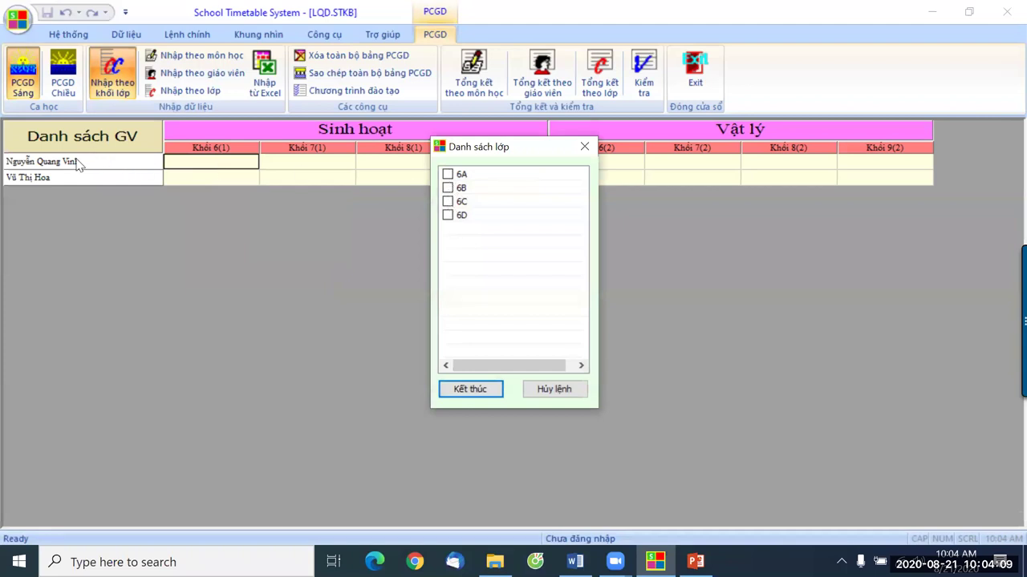
click(448, 190)
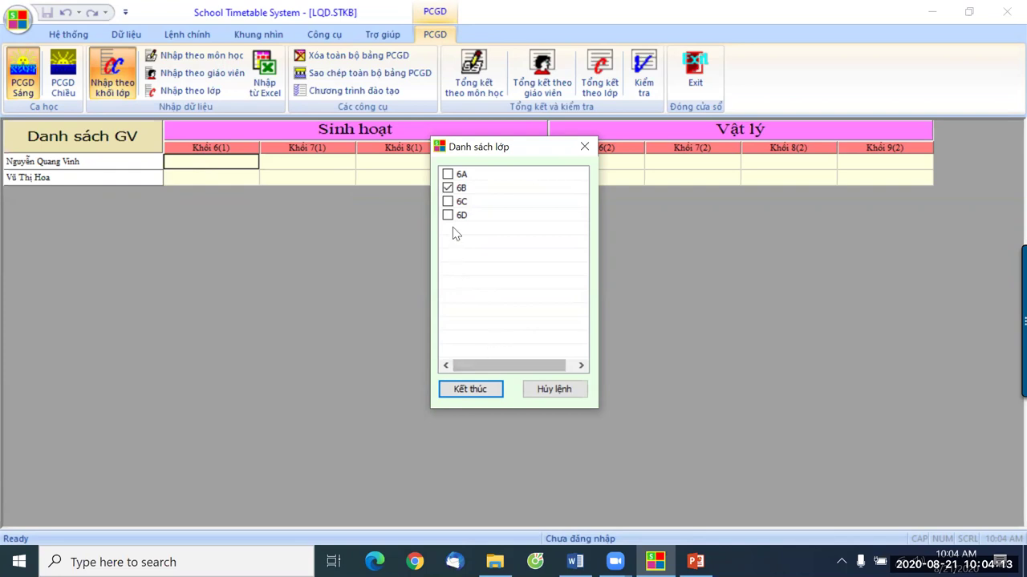
click(479, 390)
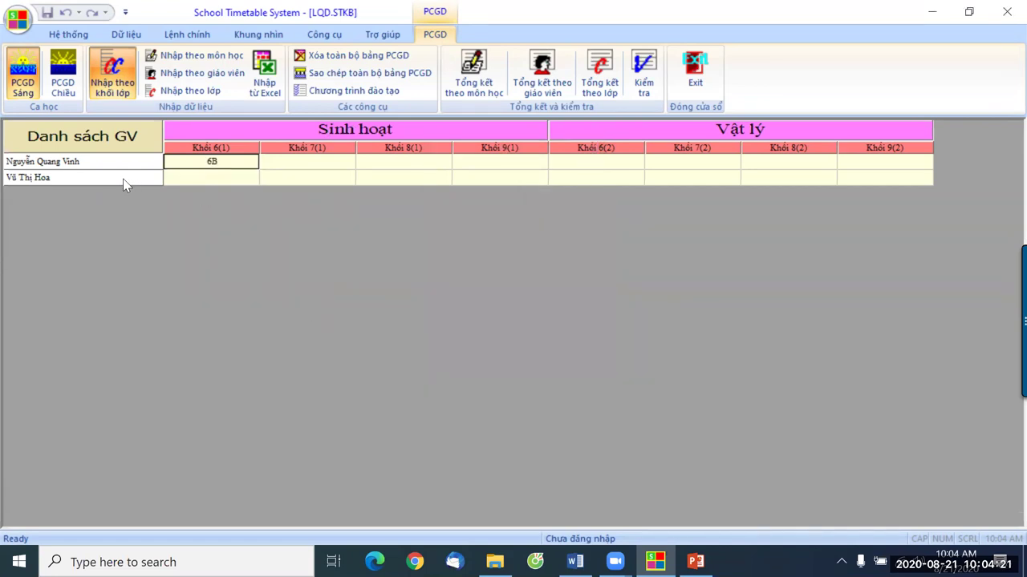
Assign class 7A to the second listed teacher for Sinh hoạt under Khối 7
right_click(306, 180)
click(345, 191)
click(448, 174)
click(471, 389)
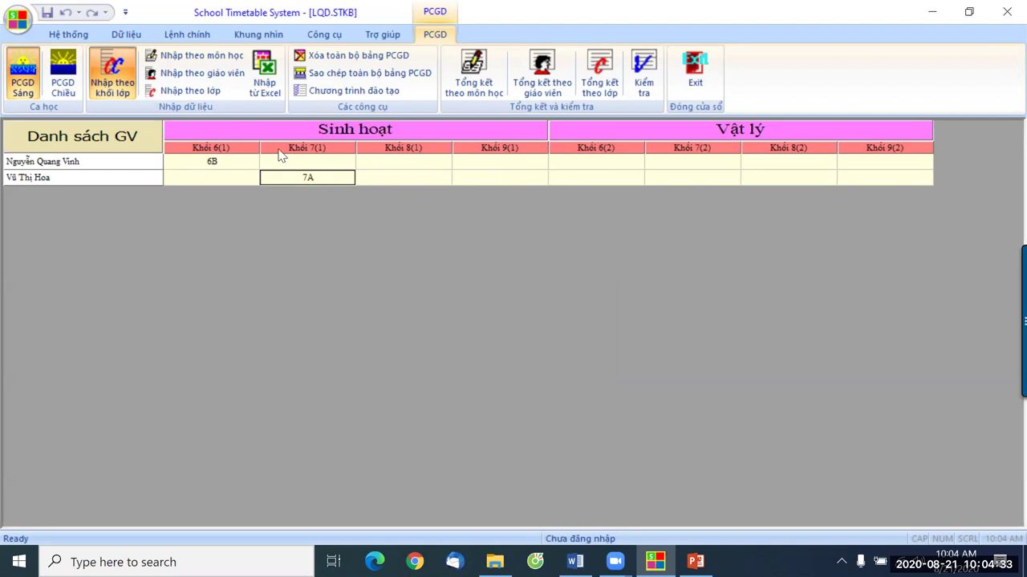
Assign classes 6A, 6B, 6C and 6D to the first listed teacher for Vật lý under Khối 6
right_click(592, 162)
click(622, 171)
click(448, 174)
click(447, 188)
click(447, 201)
click(450, 216)
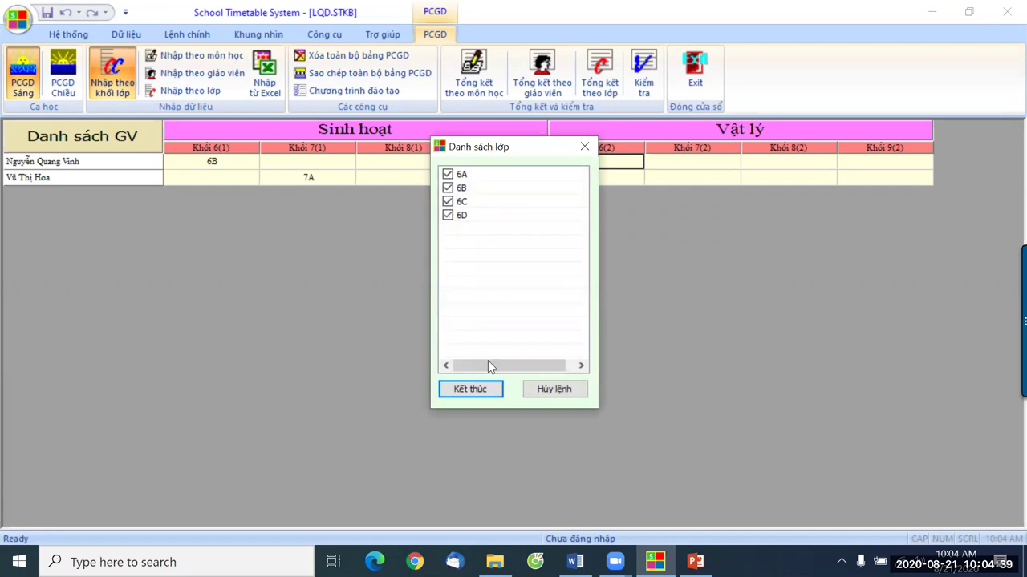
click(486, 390)
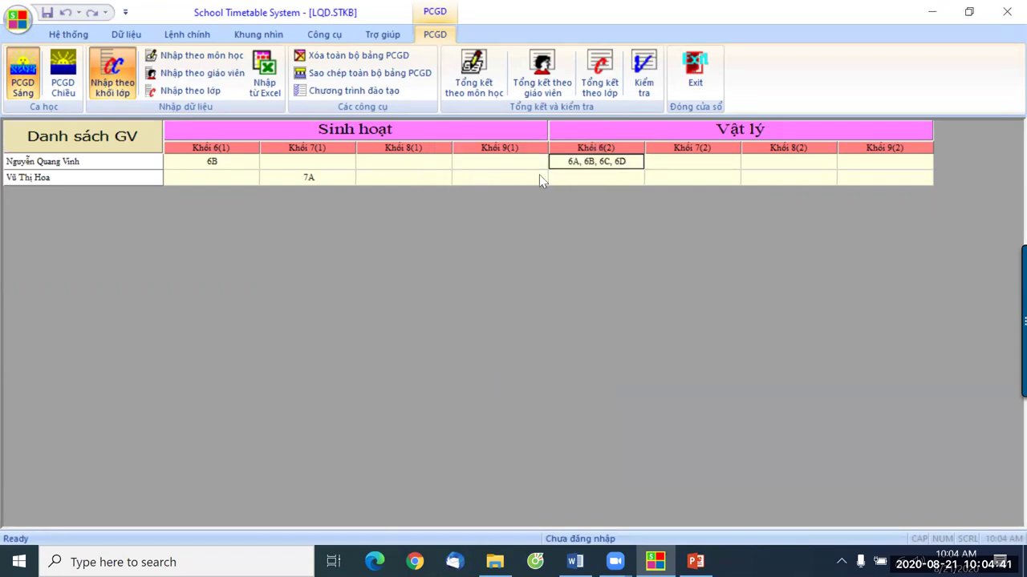
Assign classes 8A, 8B and 8C to the first listed teacher for Vật lý under Khối 8
right_click(772, 166)
click(805, 175)
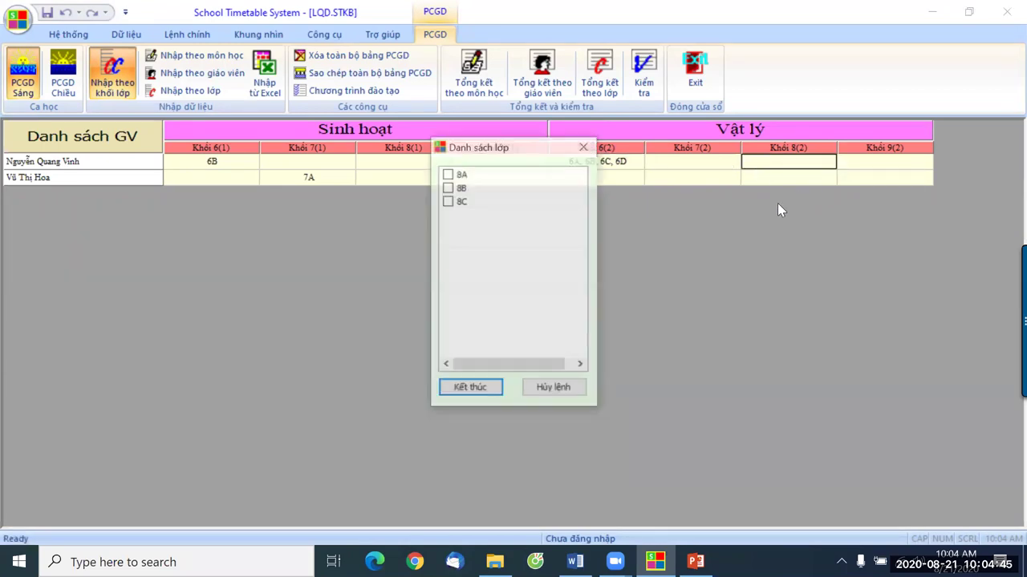
click(448, 174)
click(451, 187)
click(448, 201)
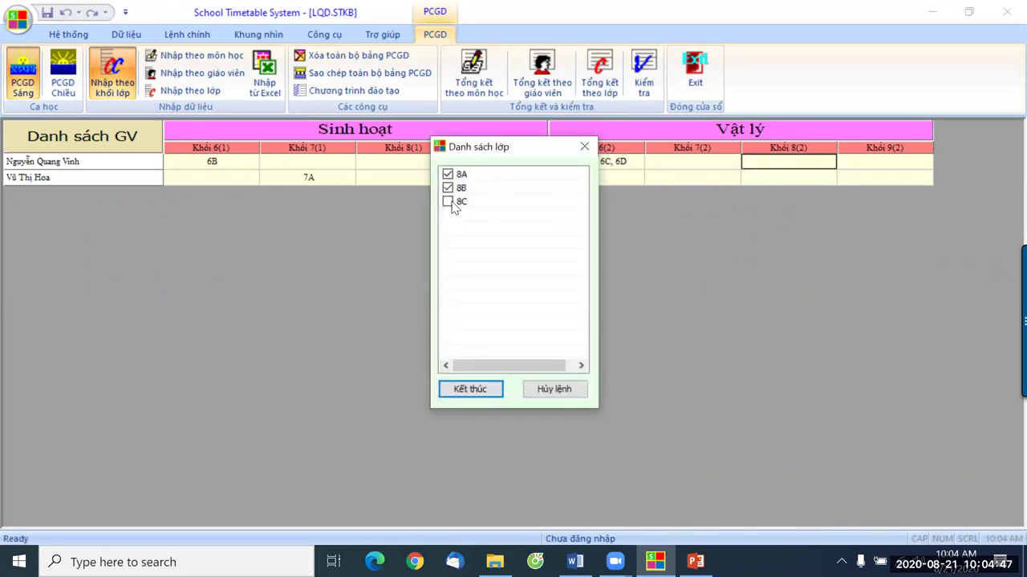
click(490, 391)
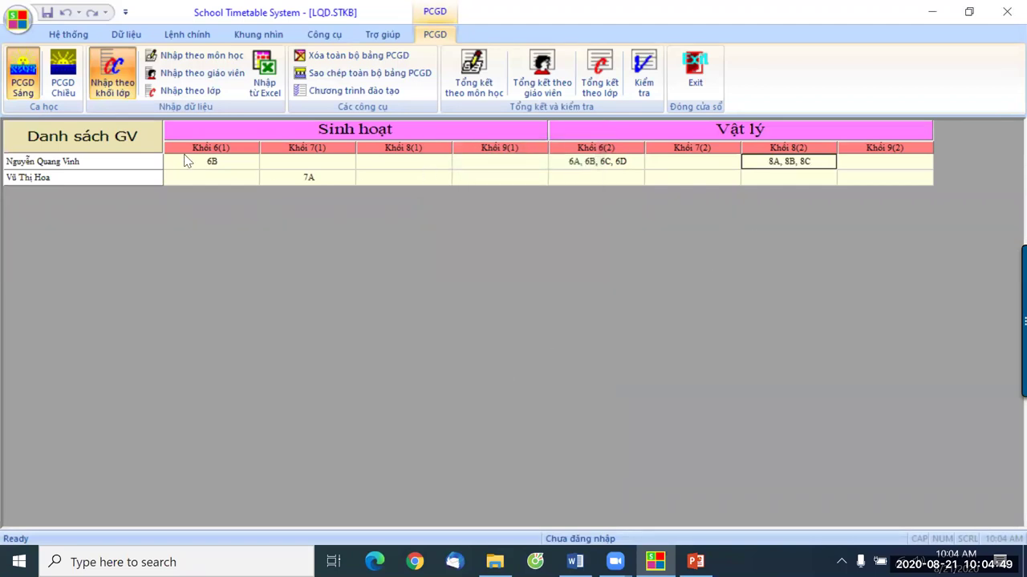
Assign classes 9A, 9B, 9C and 9D to the second listed teacher for Vật lý under Khối 9
right_click(872, 178)
click(901, 188)
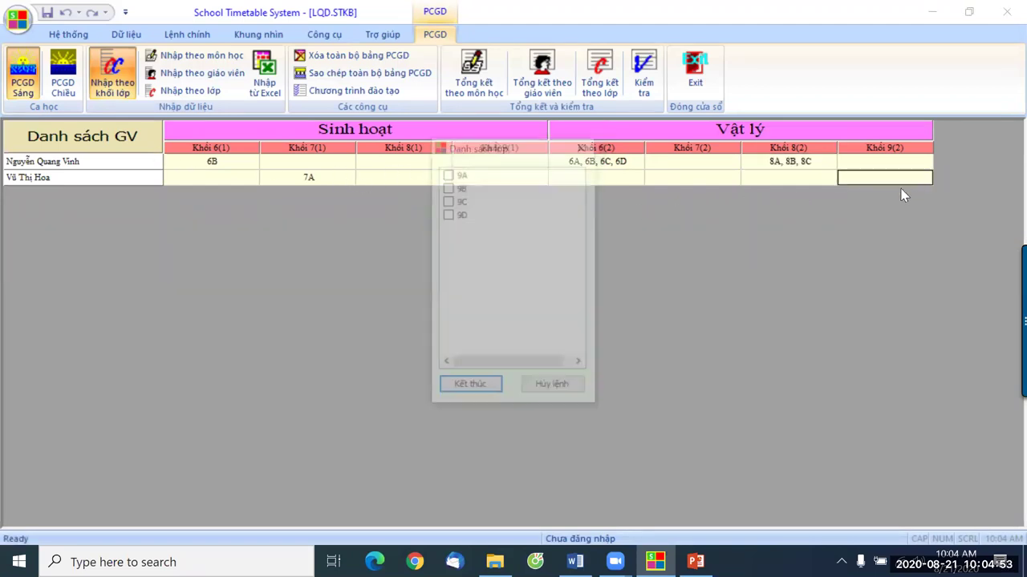
click(447, 174)
click(452, 188)
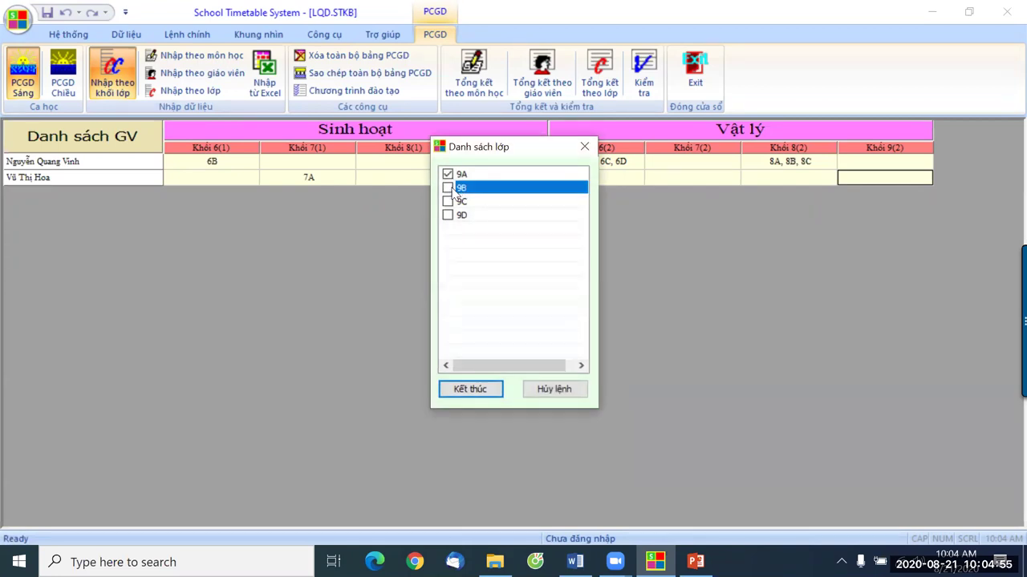
click(448, 188)
click(448, 201)
click(447, 215)
click(482, 391)
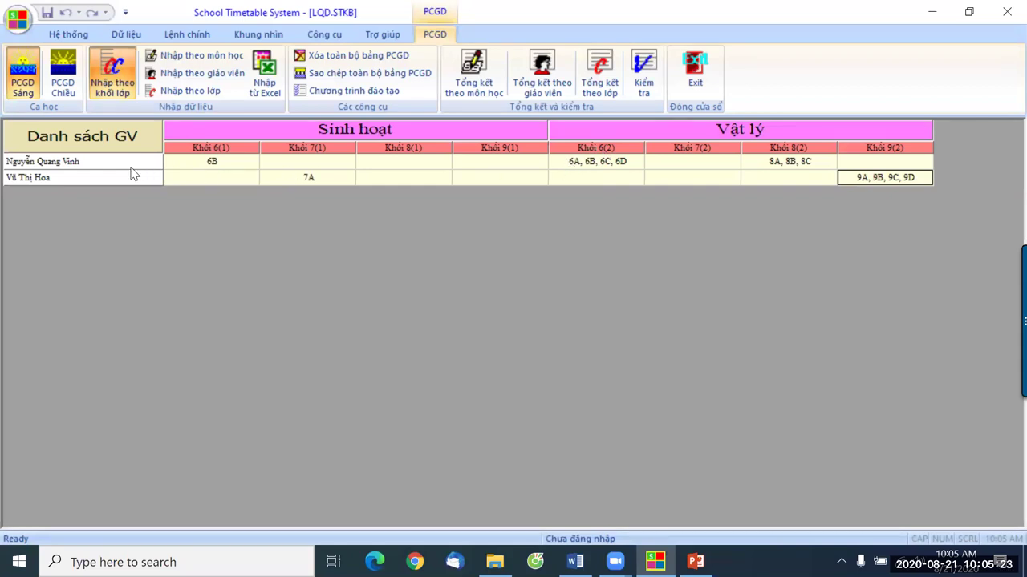
Set class 6A to 3 periods in the first teacher's Vật lý Khối 6 assignment and accept reassigning the grade 6 classes to the same teacher
click(574, 167)
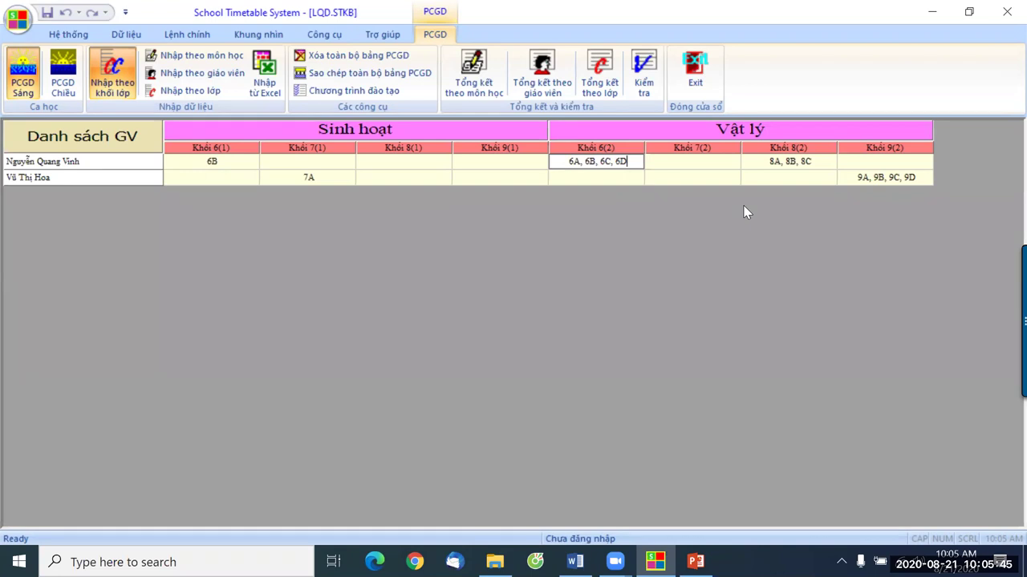
key(ctrl+Left)
key(ctrl+Left)
key(ctrl+Left)
text((3))
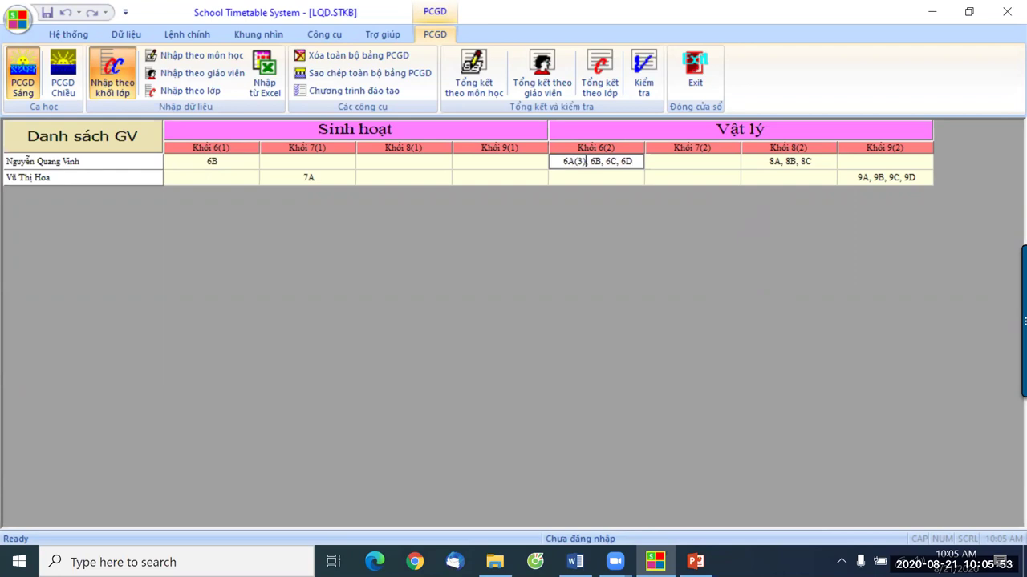
key(Return)
click(440, 320)
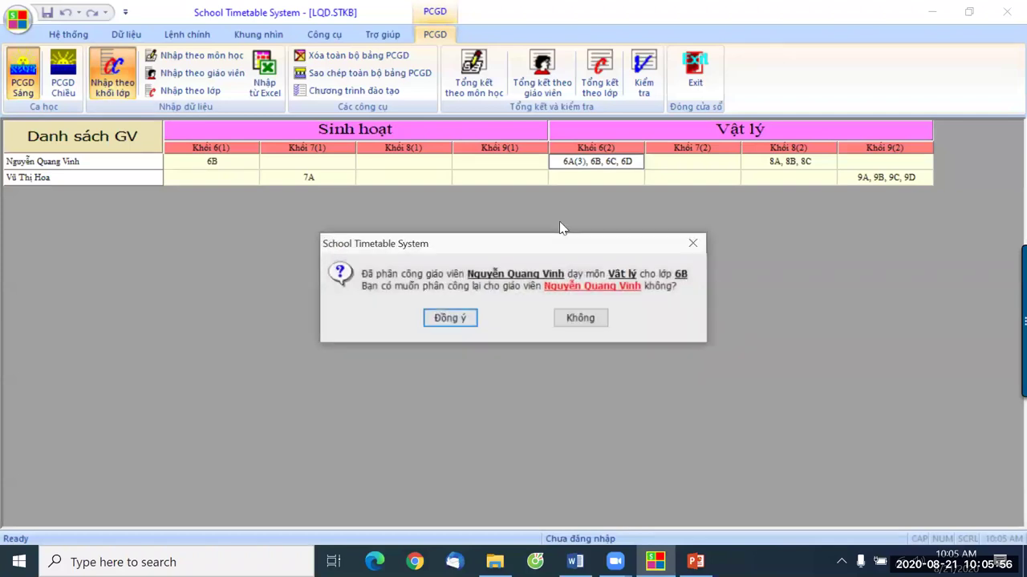
click(462, 322)
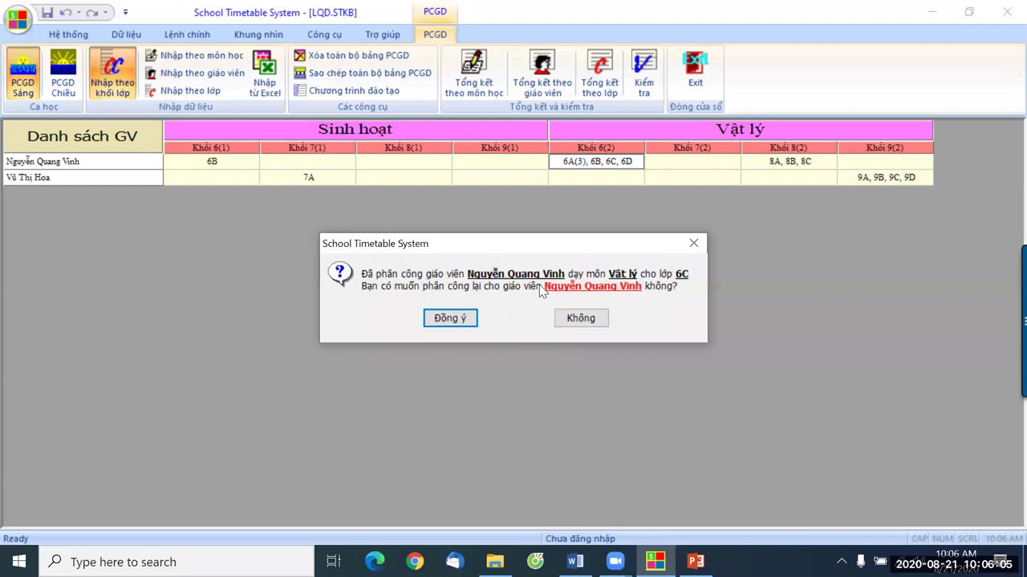
click(452, 320)
click(450, 318)
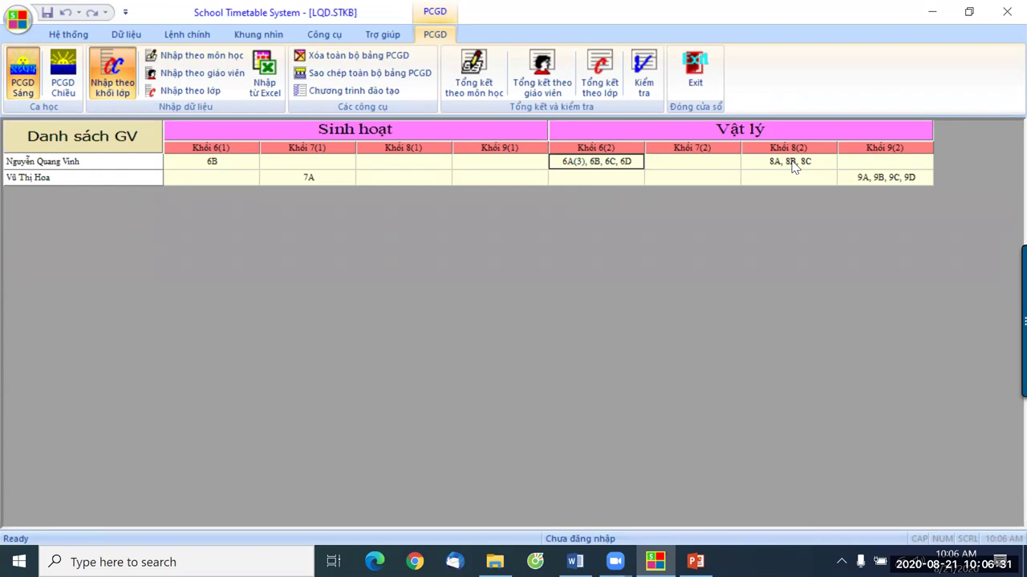
Change the default number of Vật lý periods for Khối 9 to 3, applying it to the classes already entered
click(885, 182)
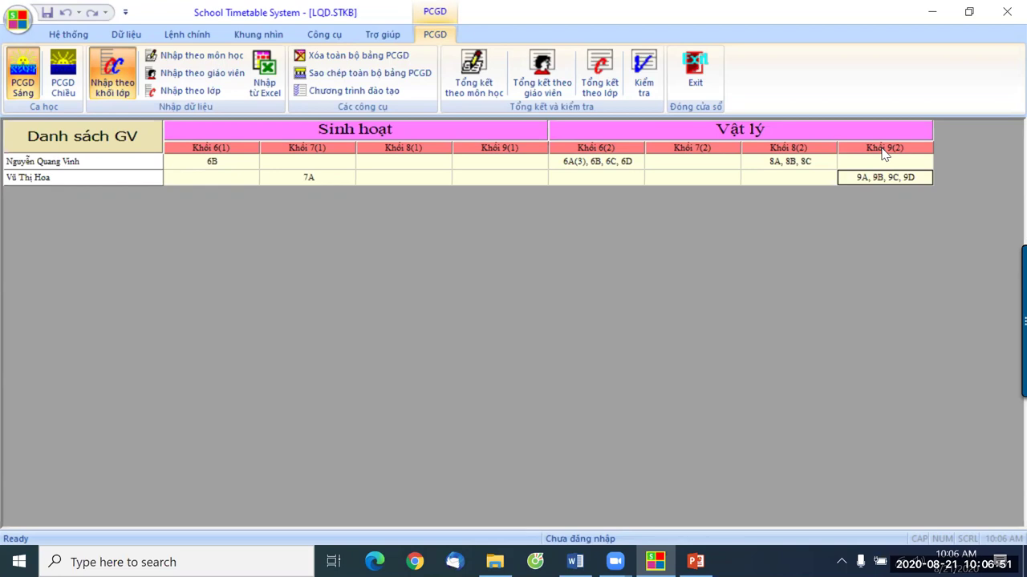
right_click(881, 151)
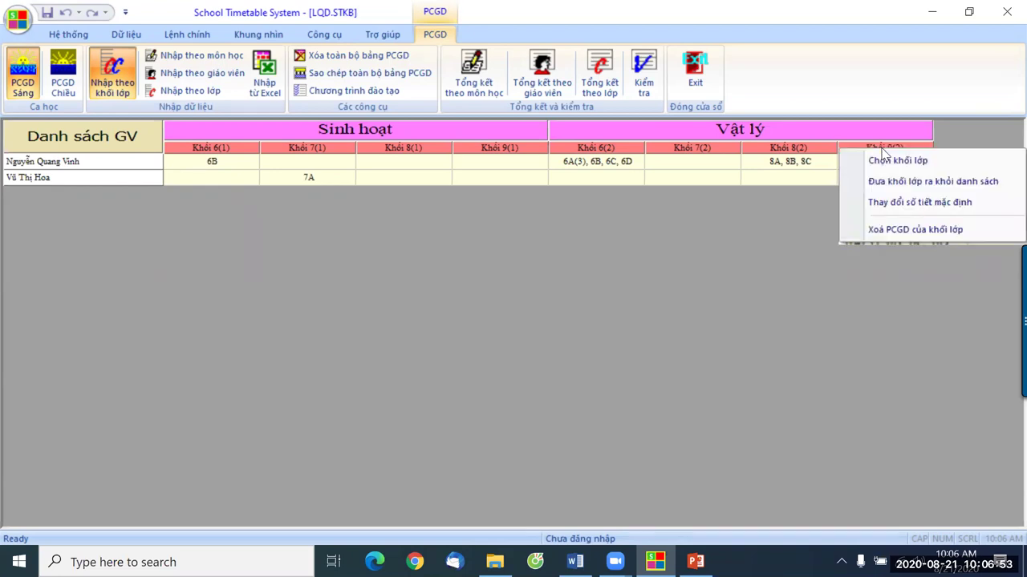
click(911, 206)
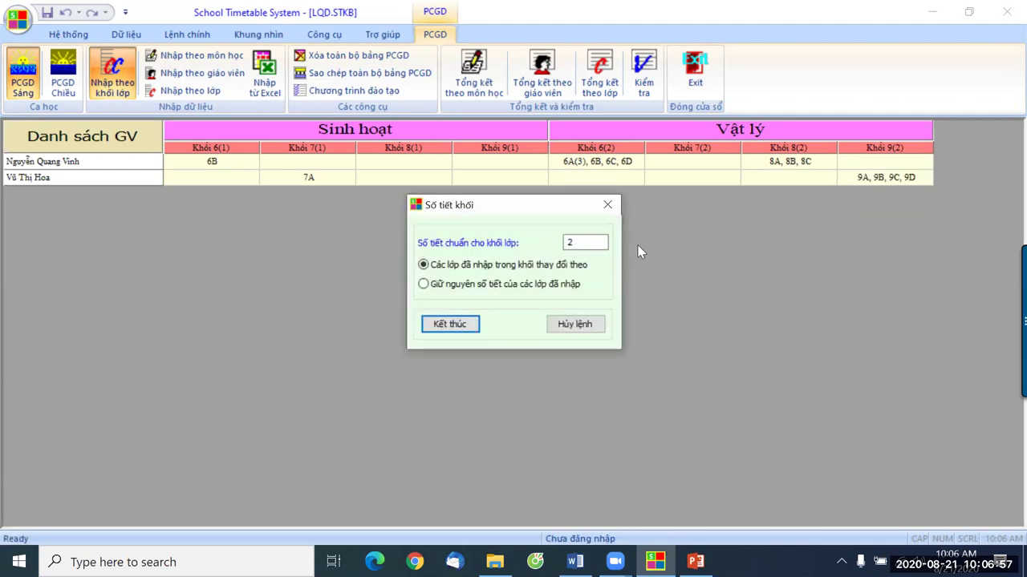
click(582, 242)
key(BackSpace)
text(3)
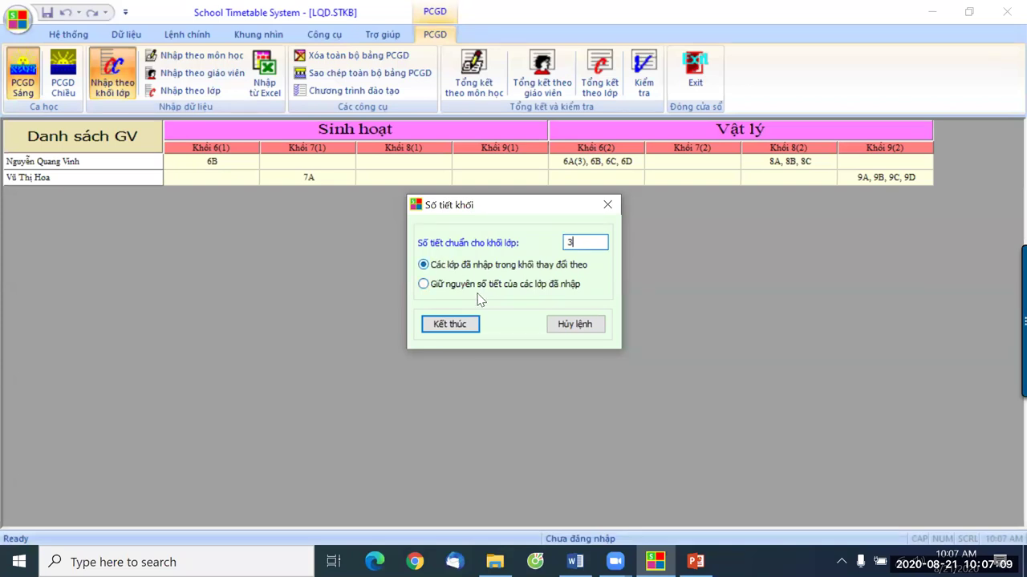
click(441, 324)
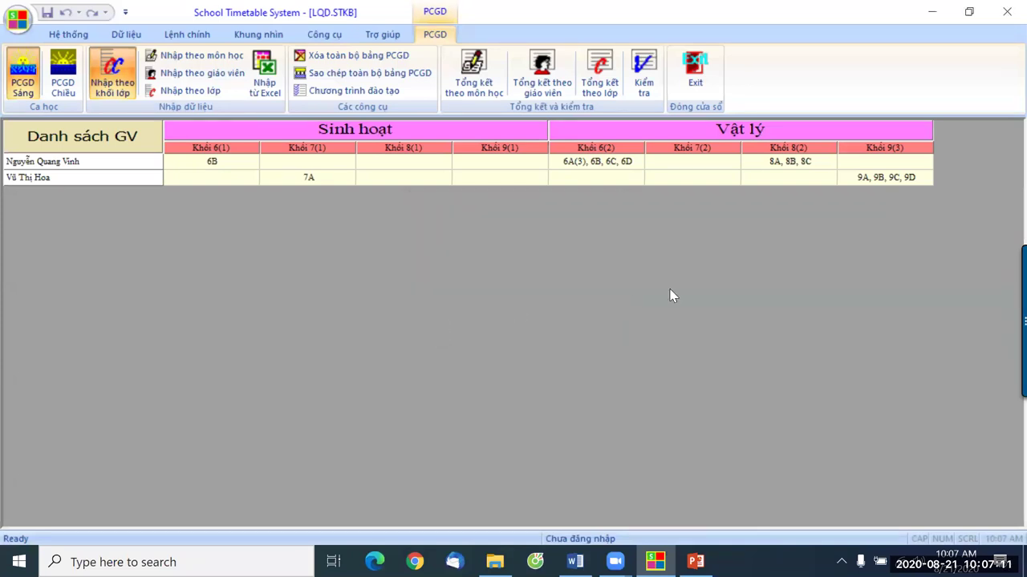
Set class 9A to 2 periods in the second teacher's Vật lý Khối 9 assignment
click(860, 183)
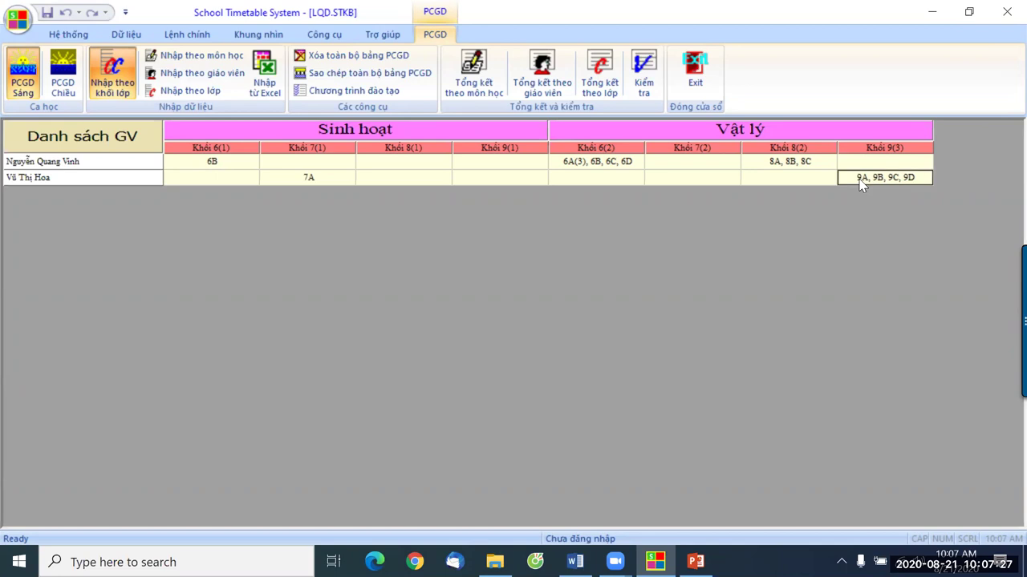
key(Left)
key(Left)
key(Left)
key(Left)
key(Left)
key(Left)
key(Left)
key(Left)
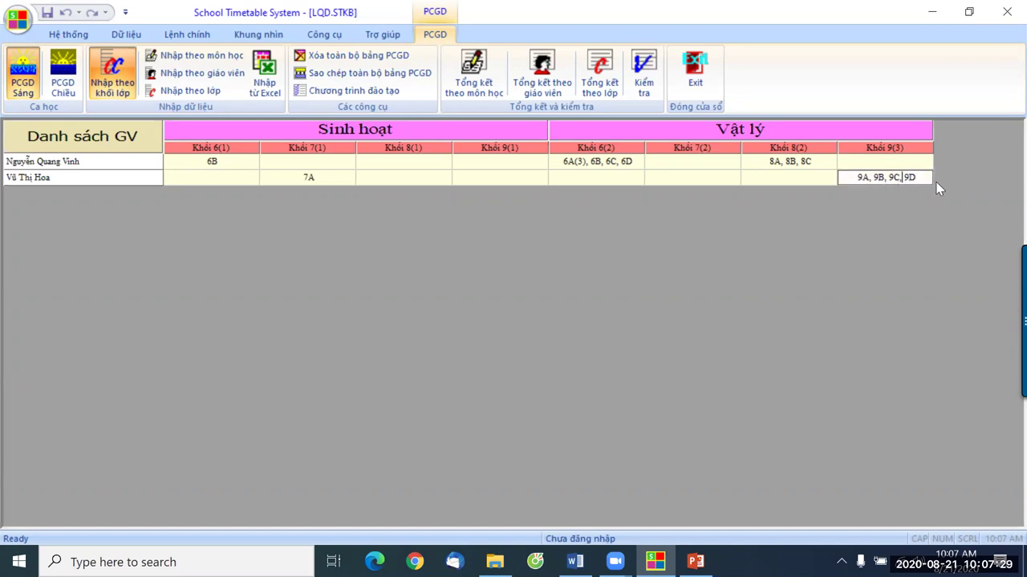
key(Left)
key(Left)
key(Left)
key(Left)
text((2)
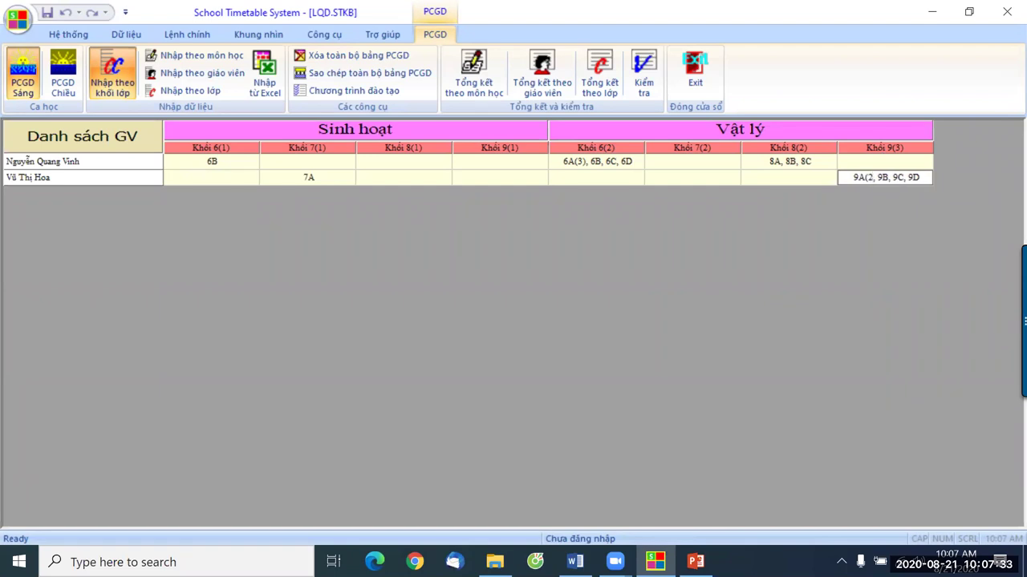
text())
click(938, 188)
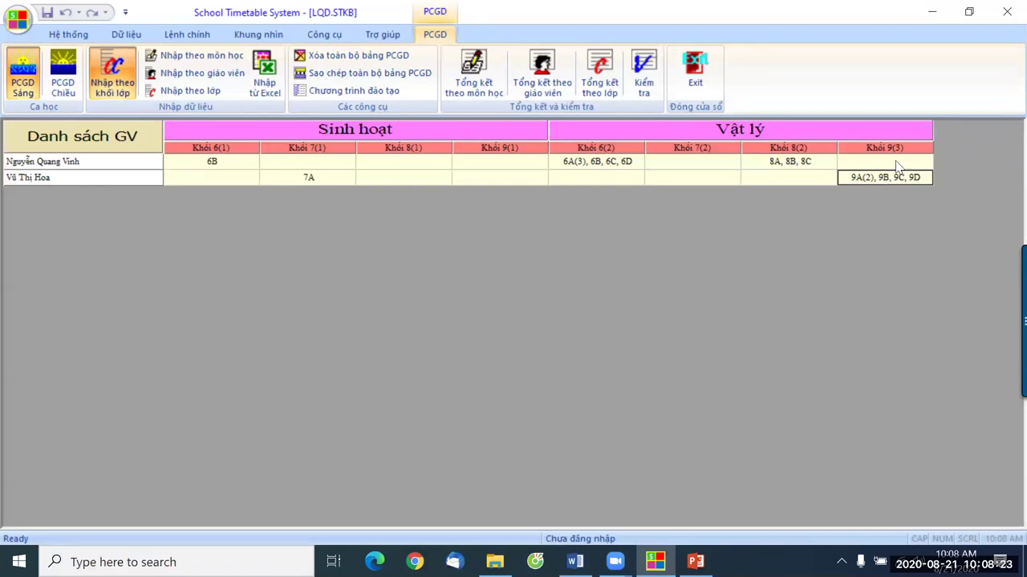
Display the whole list of teachers in the assignment table instead of only the Lý group
click(872, 183)
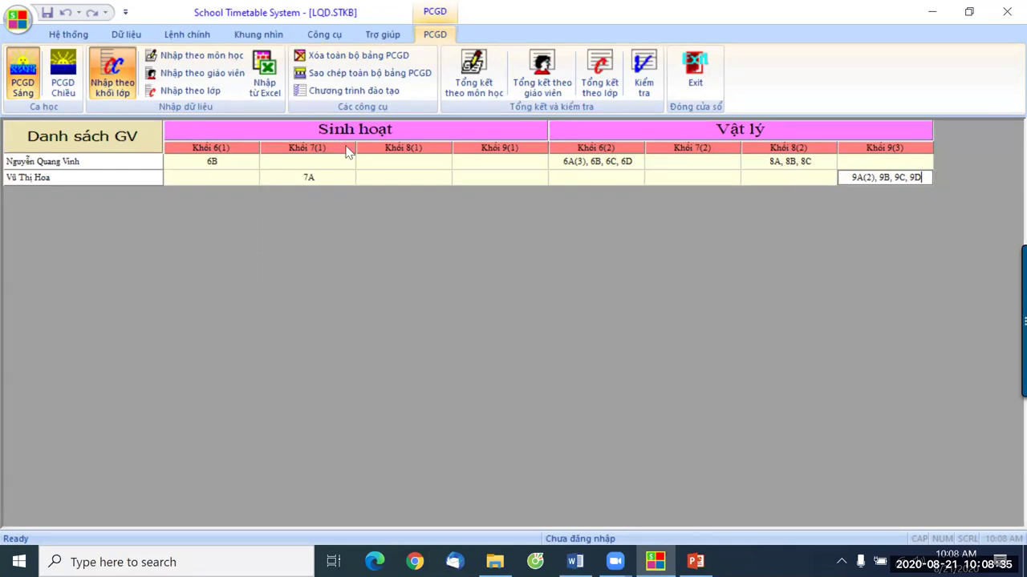
click(125, 142)
right_click(125, 142)
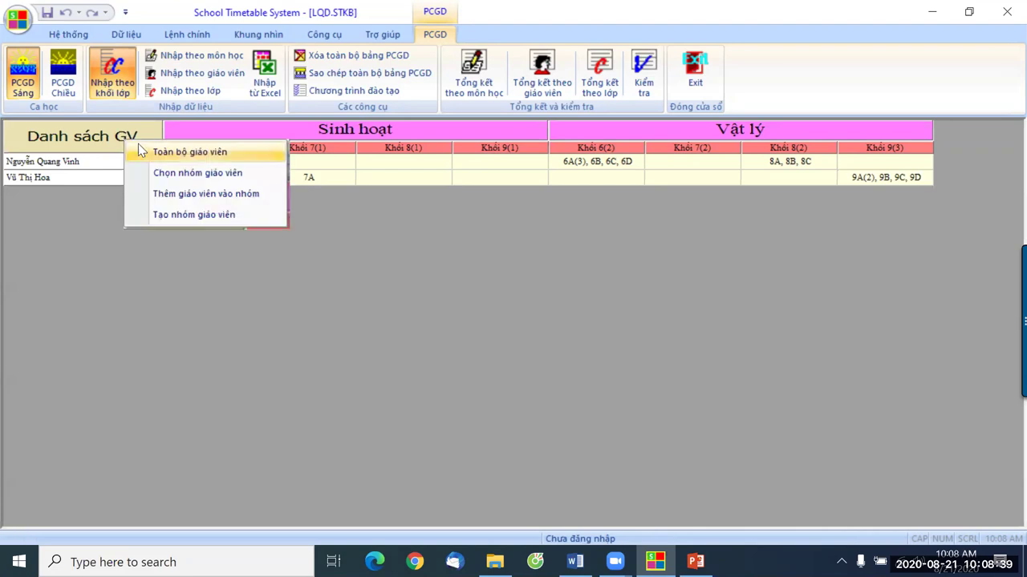
click(144, 153)
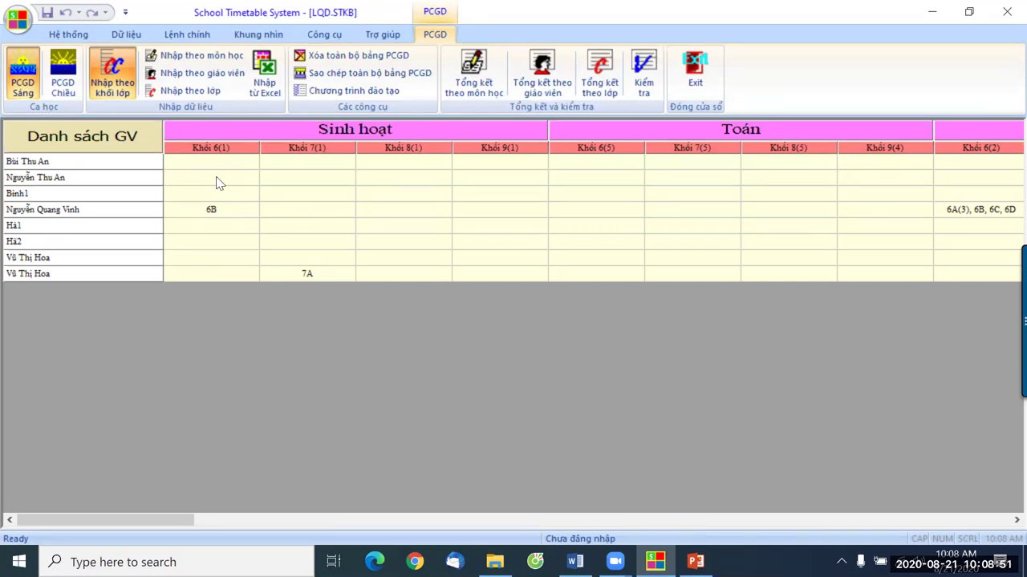
Review the morning assignments by class with each class's total periods, and close the assignment table
click(182, 90)
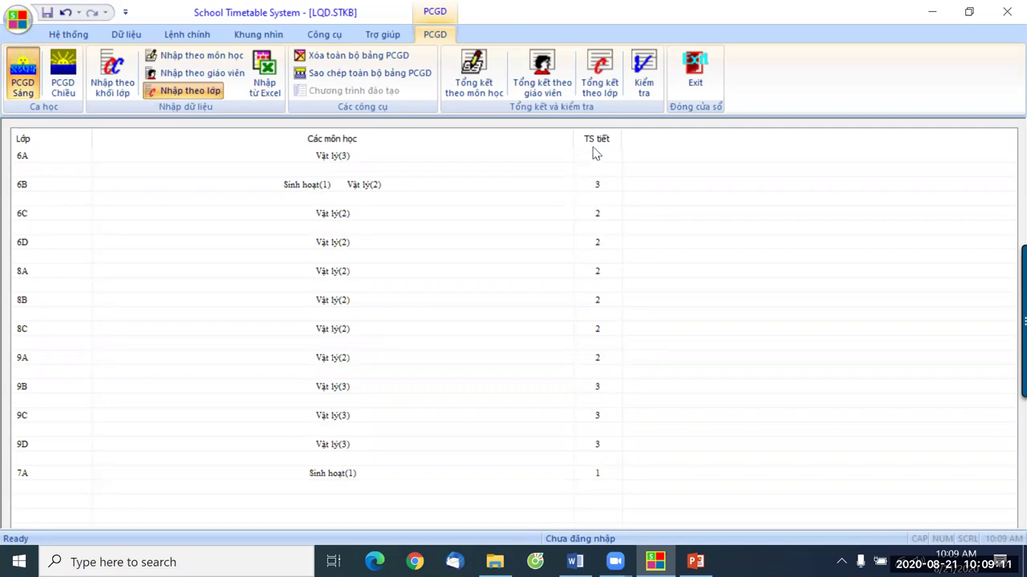
click(598, 221)
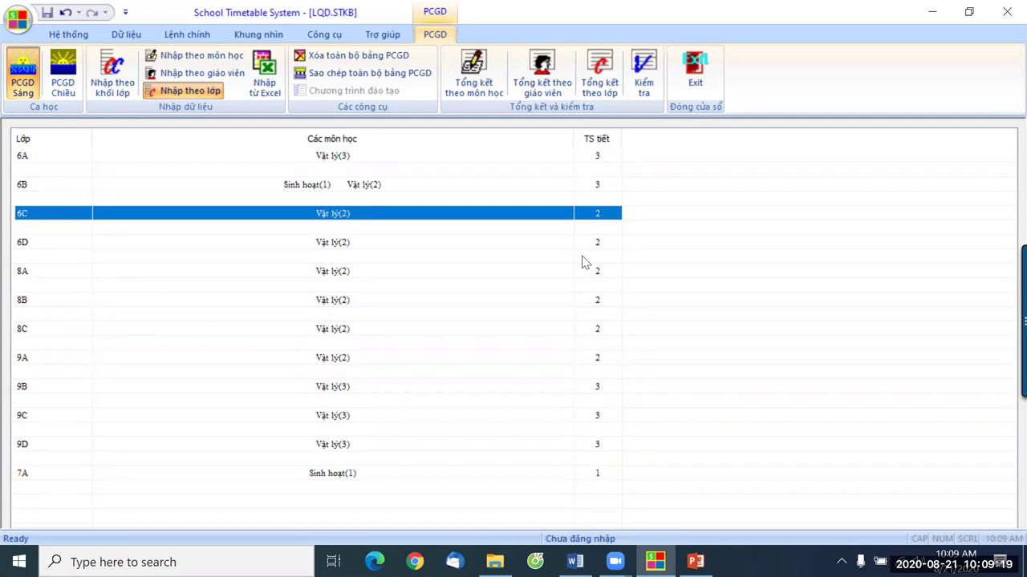
click(608, 243)
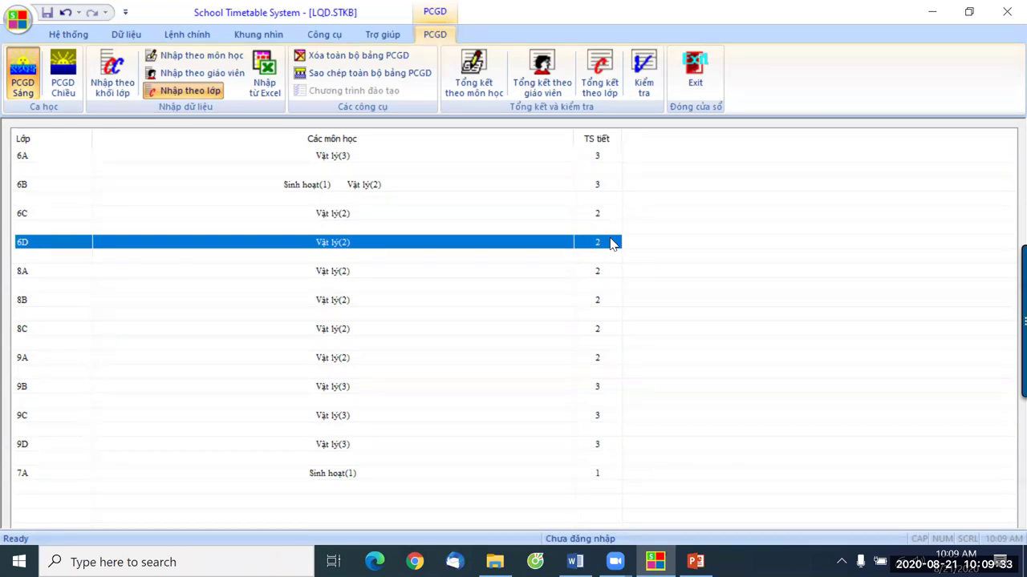
click(695, 72)
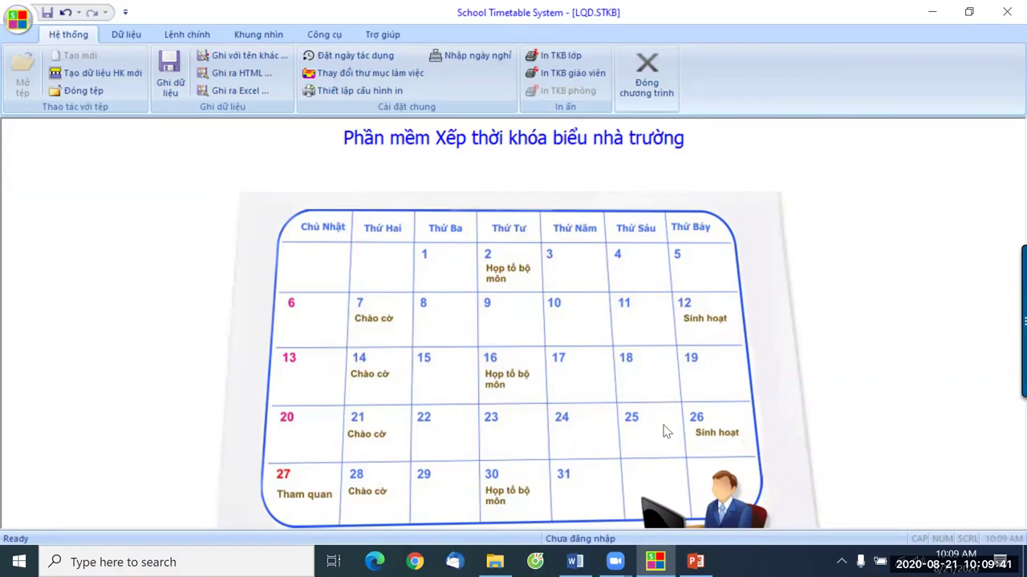
Switch to PowerPoint to show slide 31 on entering the teaching assignment table, and return to School Timetable System
mouse_move(656, 562)
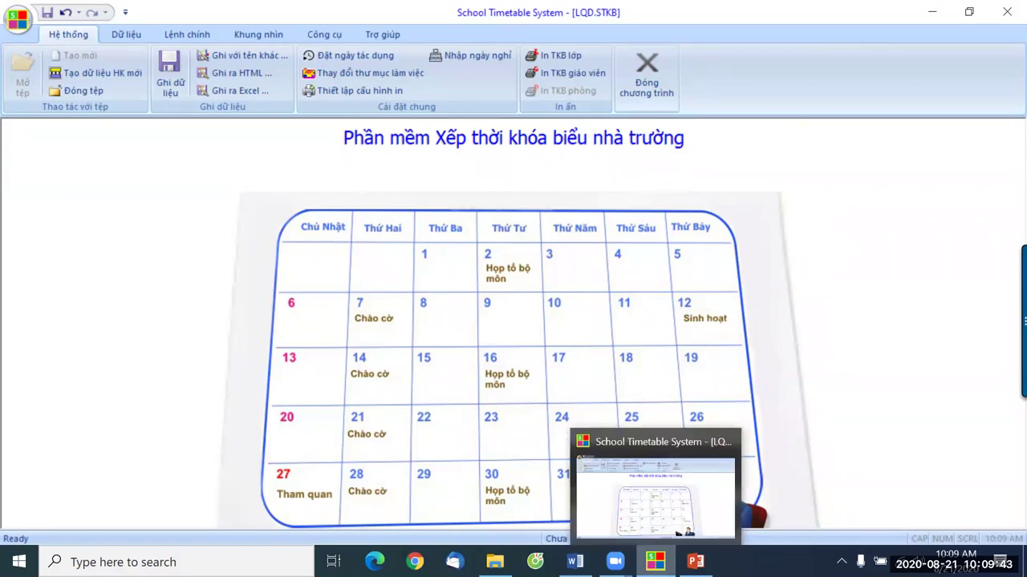
click(696, 561)
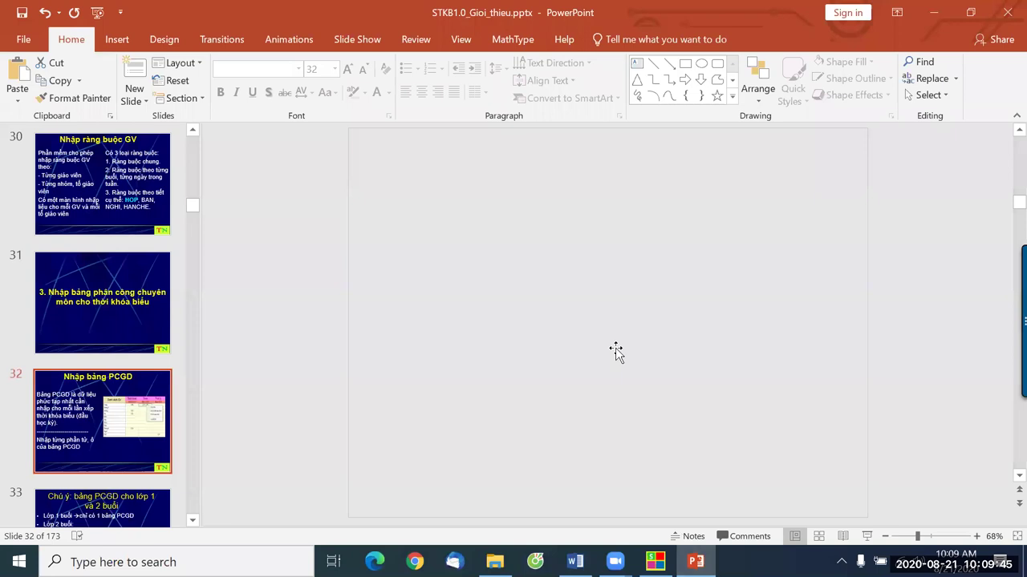
click(100, 321)
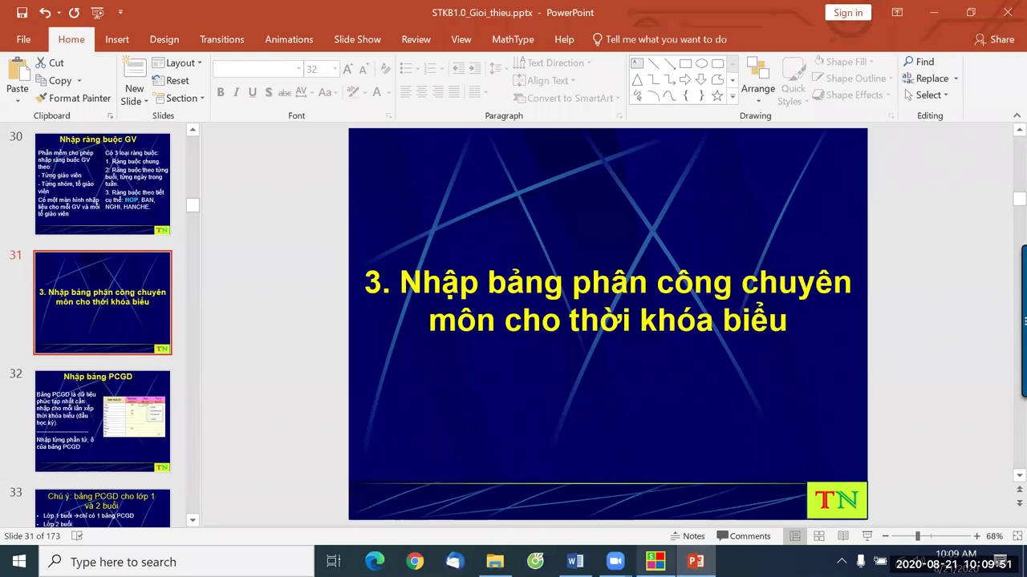
mouse_move(656, 561)
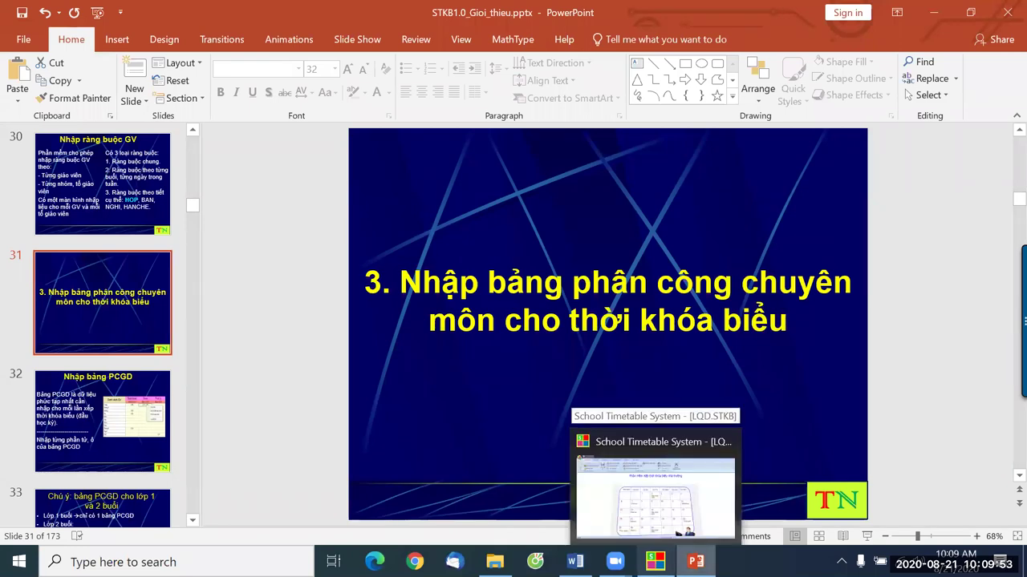
click(629, 522)
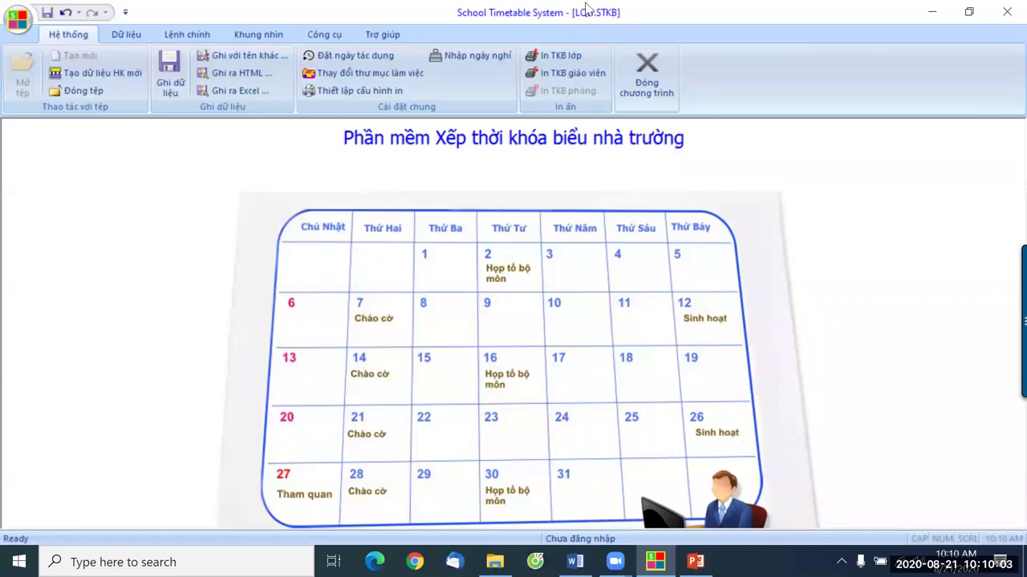
Close the LQD.STKB data file with its changes saved, and open MDC-1.STKB from the Data folder
click(97, 91)
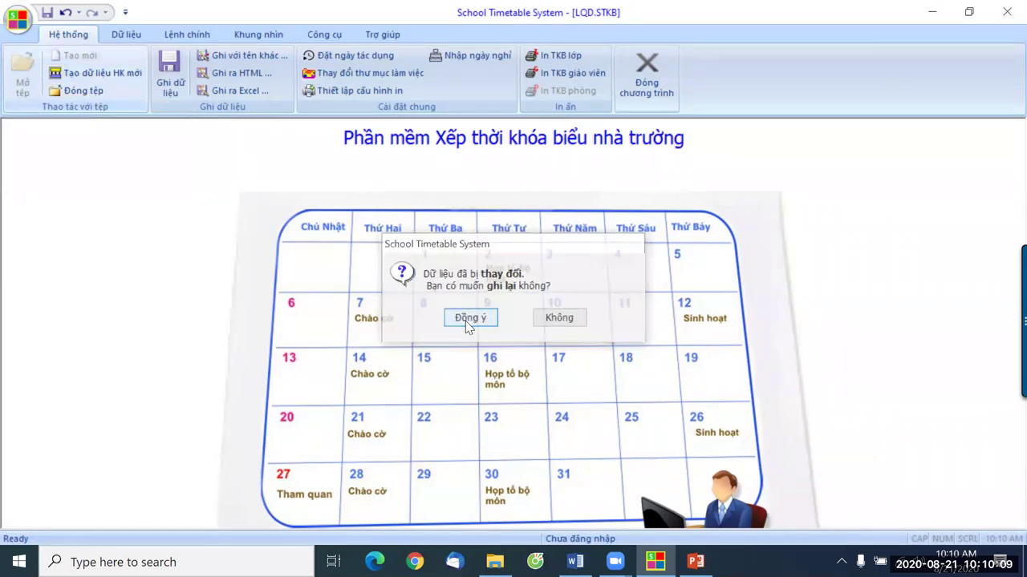
click(468, 320)
click(30, 94)
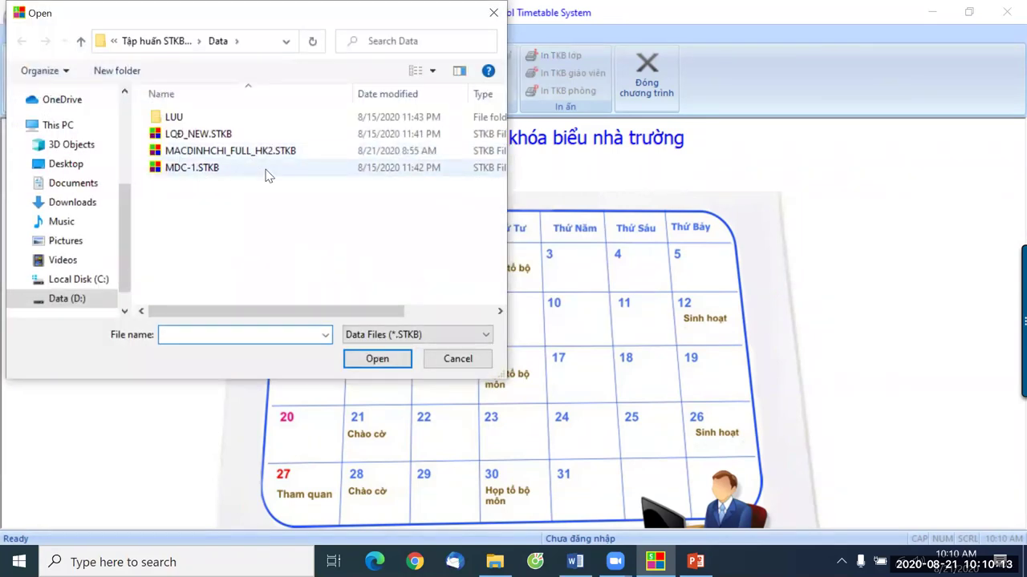
click(202, 174)
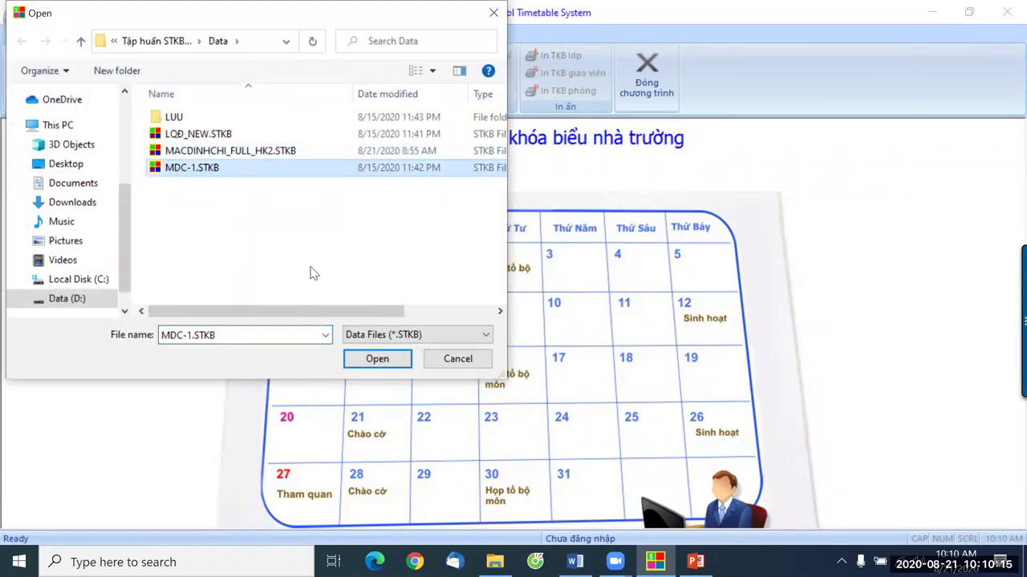
click(377, 358)
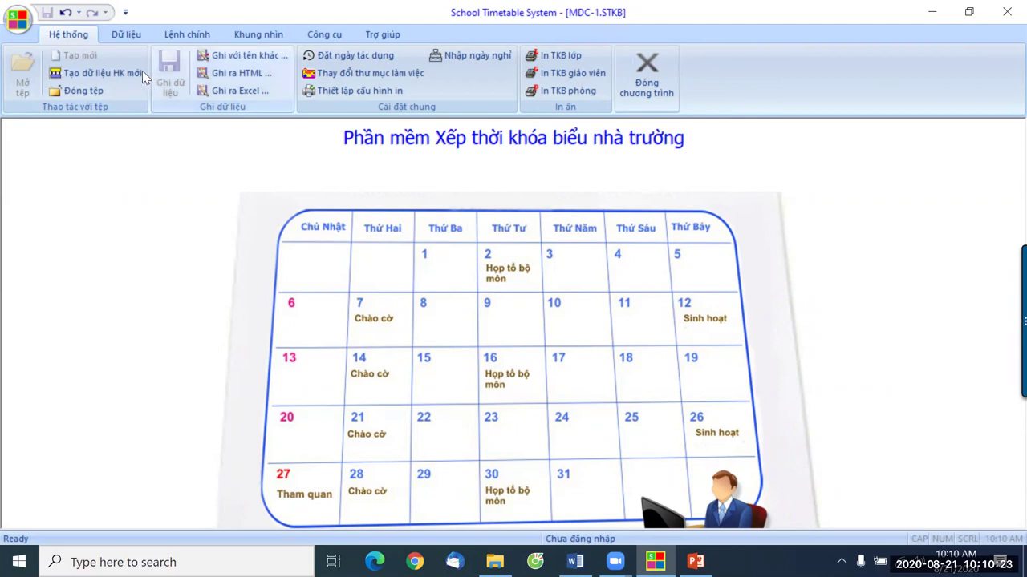
Open the teaching assignment table and look through the morning assignments of all teachers
click(126, 35)
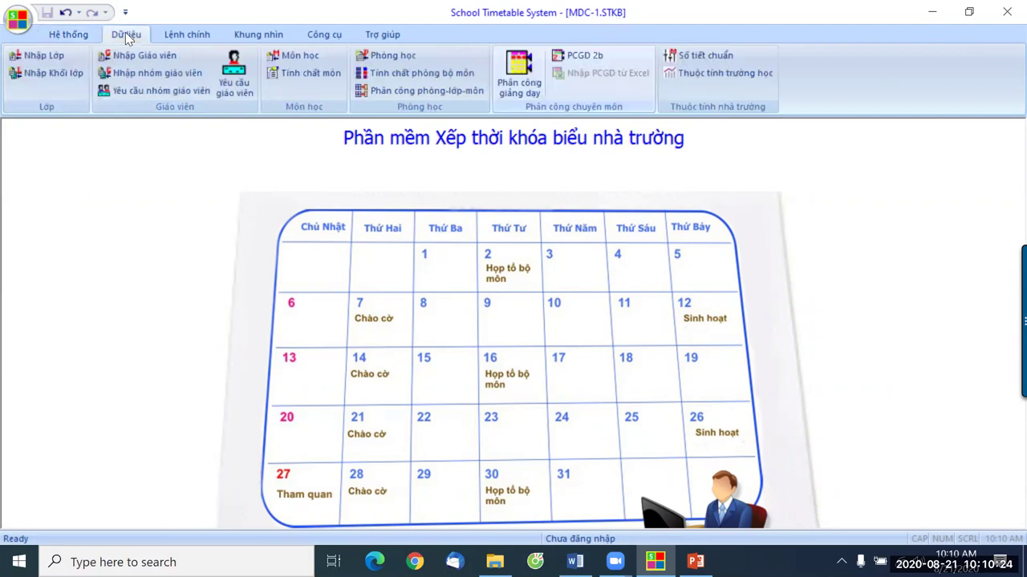
click(523, 93)
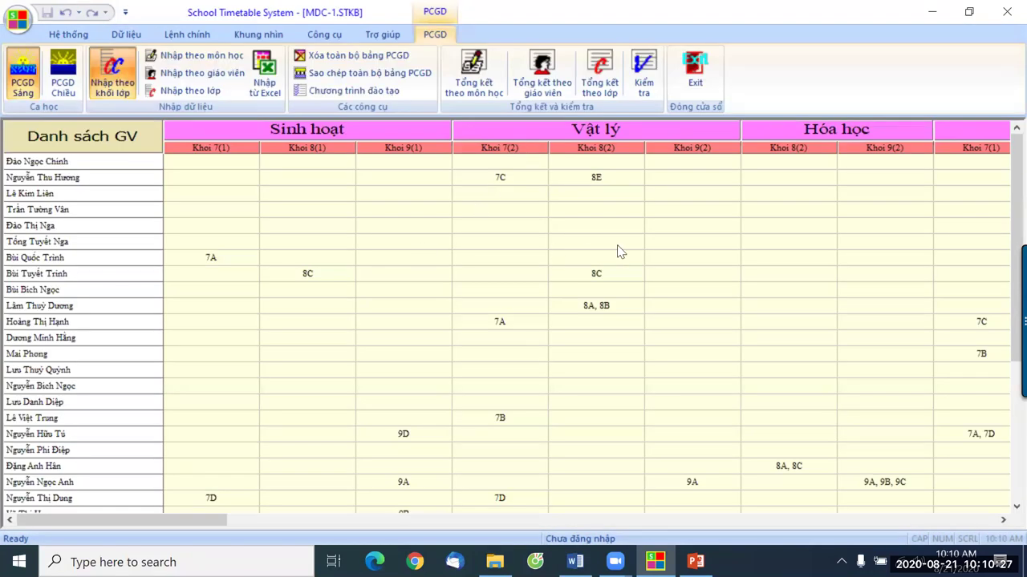
scroll(639, 257, down, 3)
scroll(629, 263, down, 2)
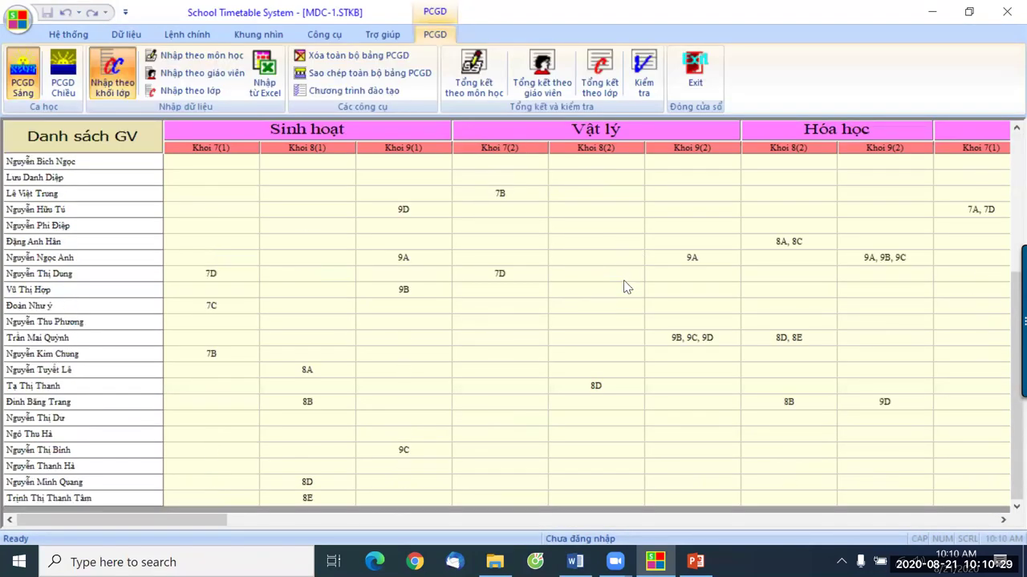
scroll(630, 289, up, 5)
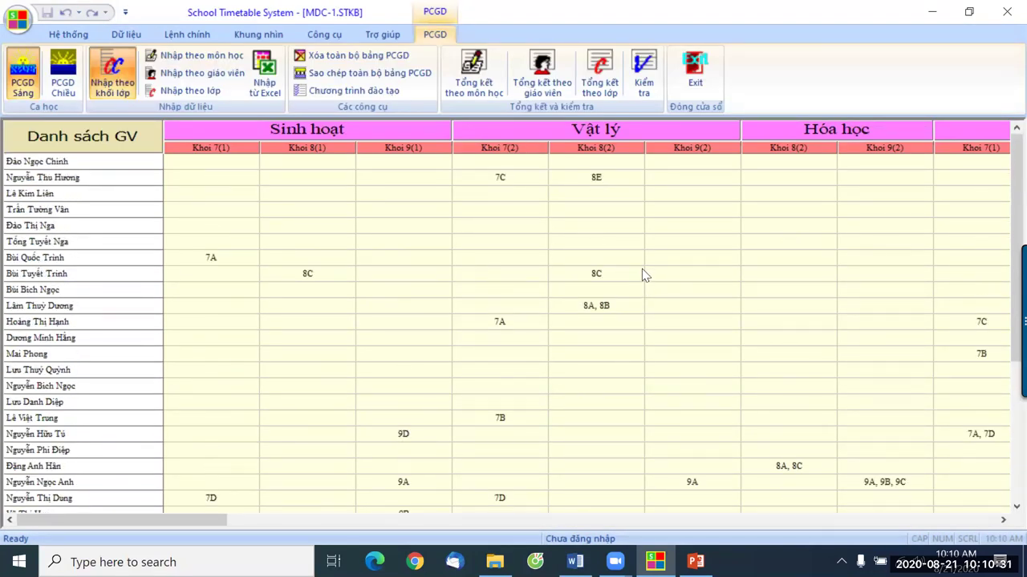
scroll(464, 253, down, 5)
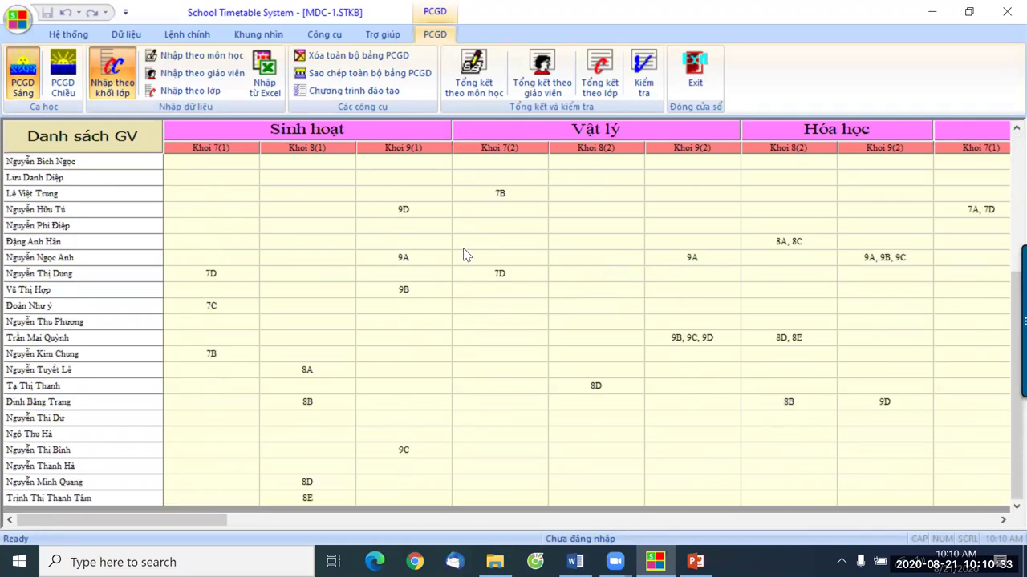
Look over the afternoon assignment table for Khoi 6 and return to the morning table
click(71, 94)
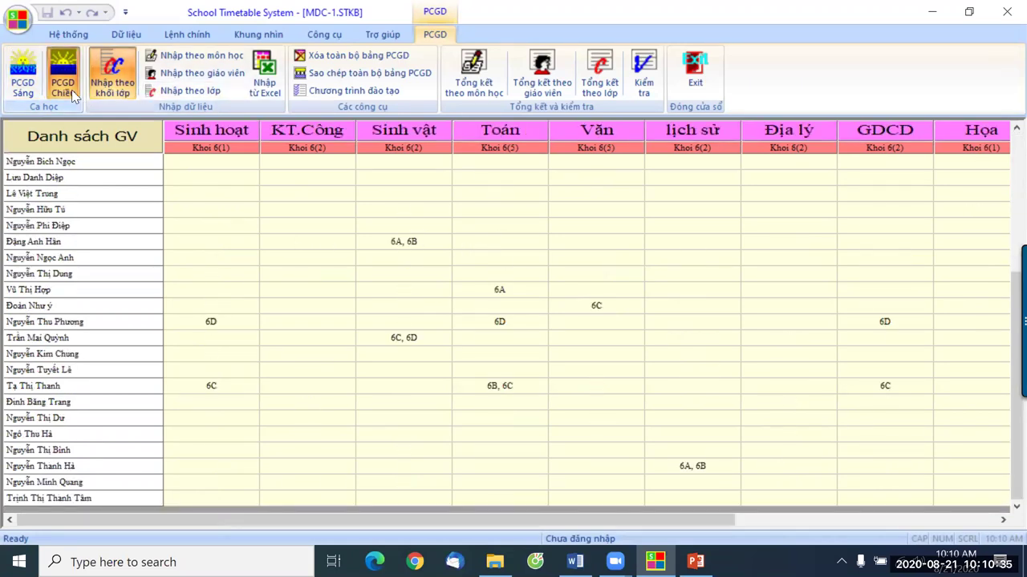
scroll(754, 256, up, 5)
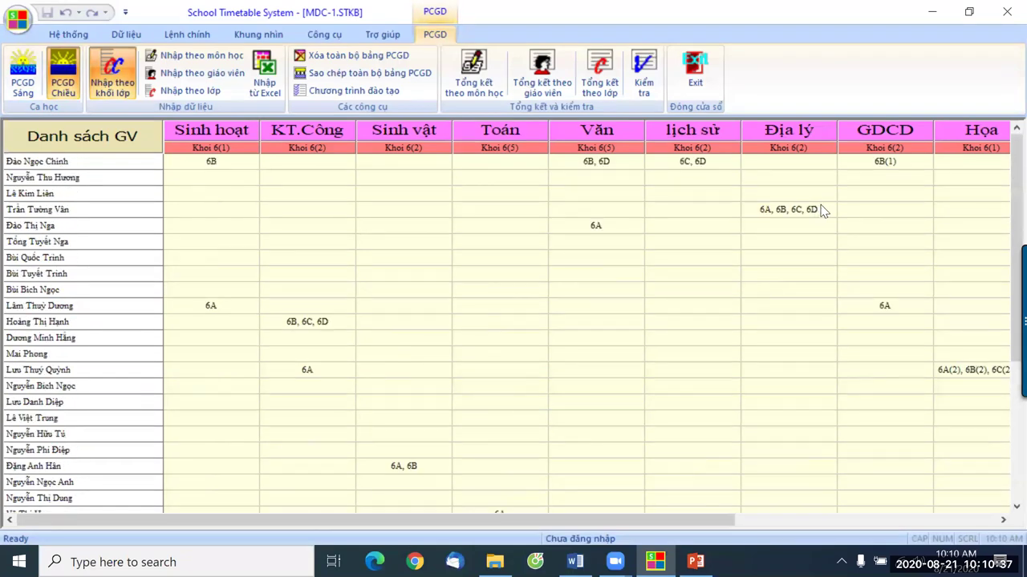
click(27, 92)
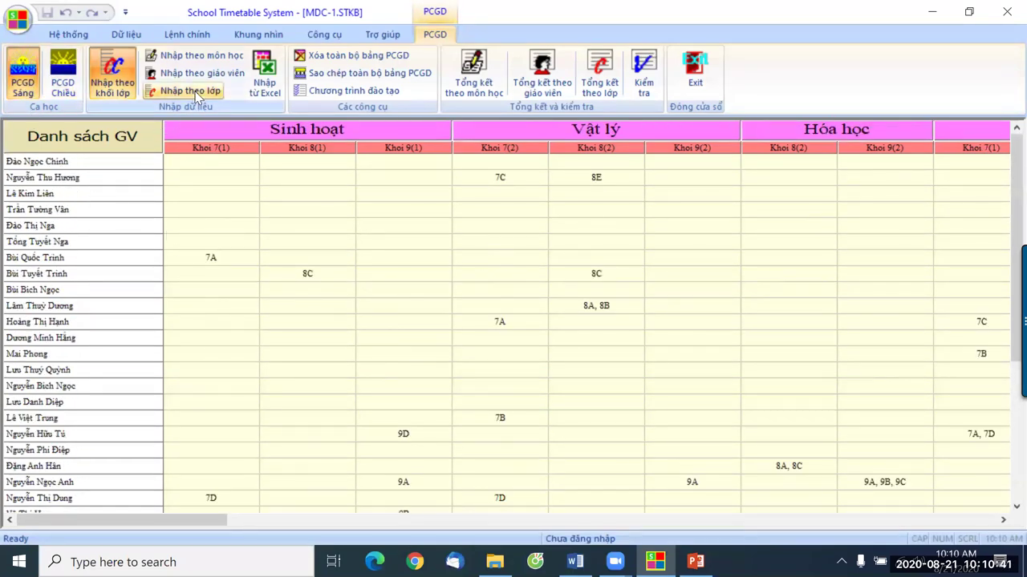
List the morning assignments by class and examine the subjects and total periods of every class
click(196, 92)
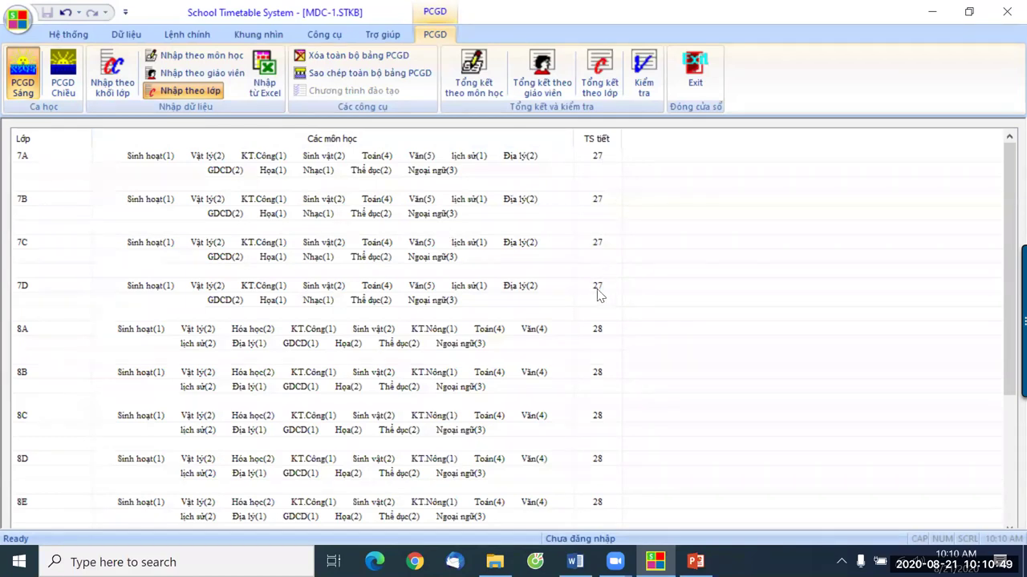
scroll(598, 293, down, 1)
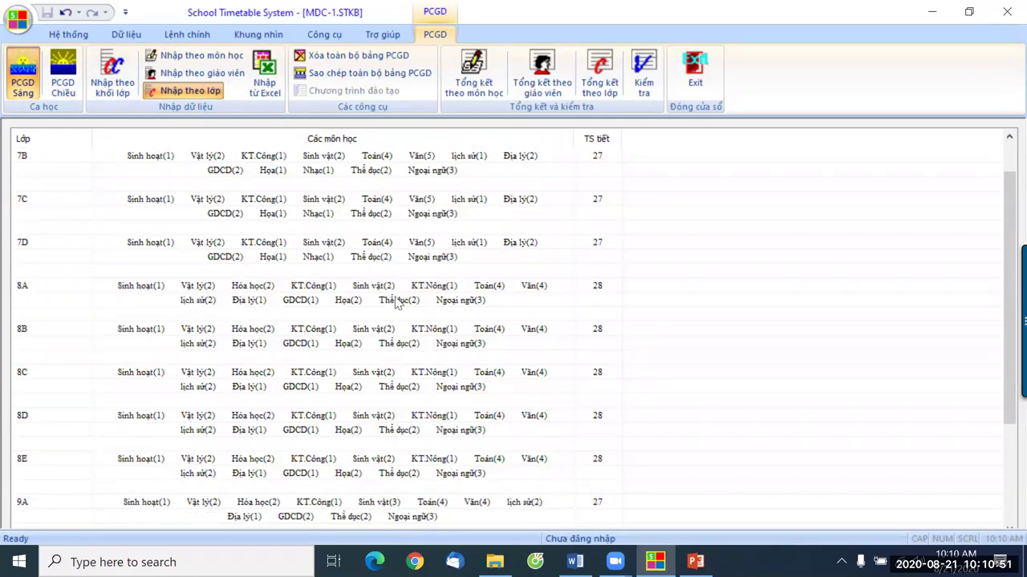
scroll(605, 302, down, 2)
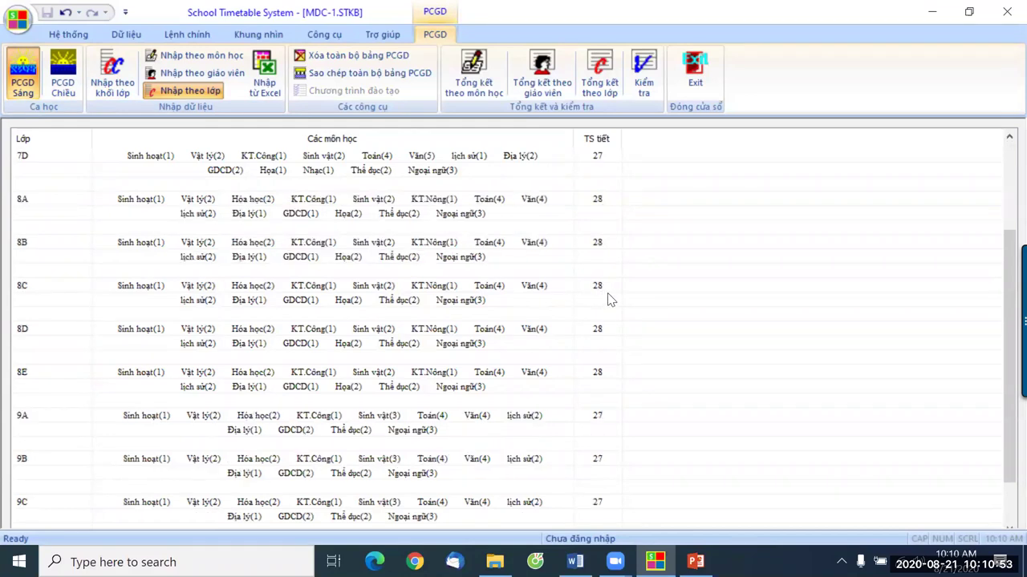
scroll(608, 301, down, 2)
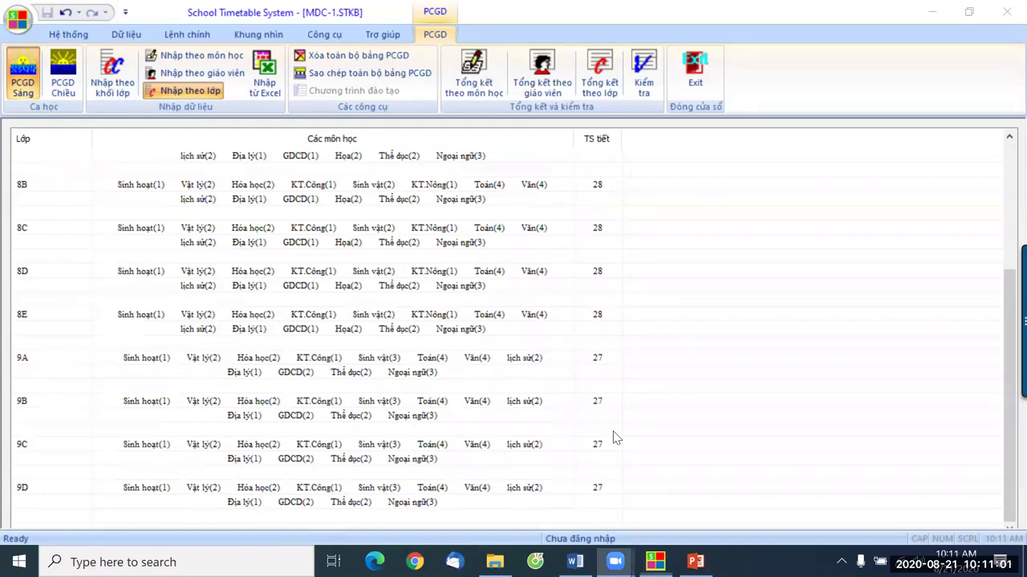
scroll(586, 264, up, 5)
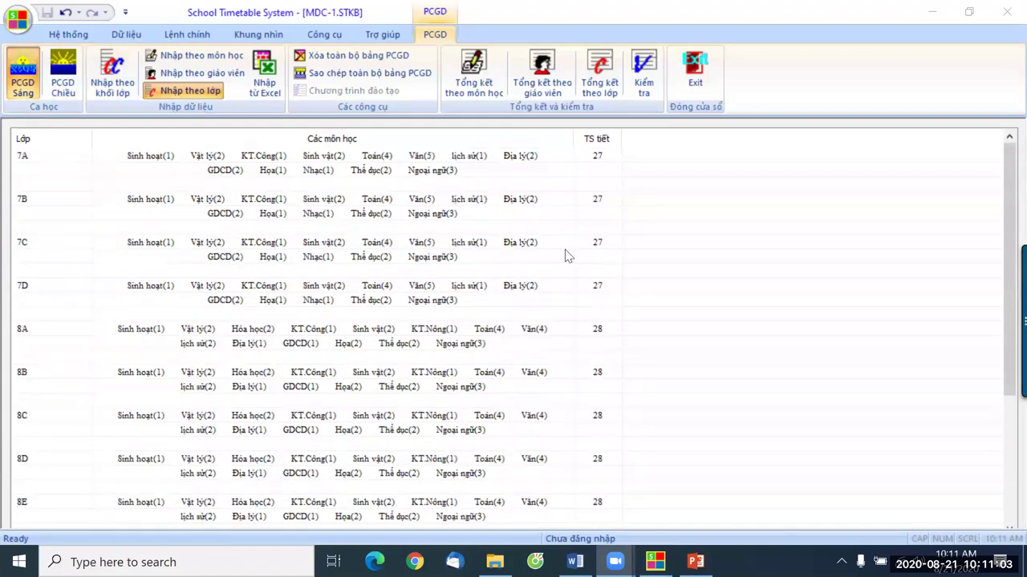
Open class 7A's assignment details to check its teachers, subjects and periods, and close them without changes
click(597, 163)
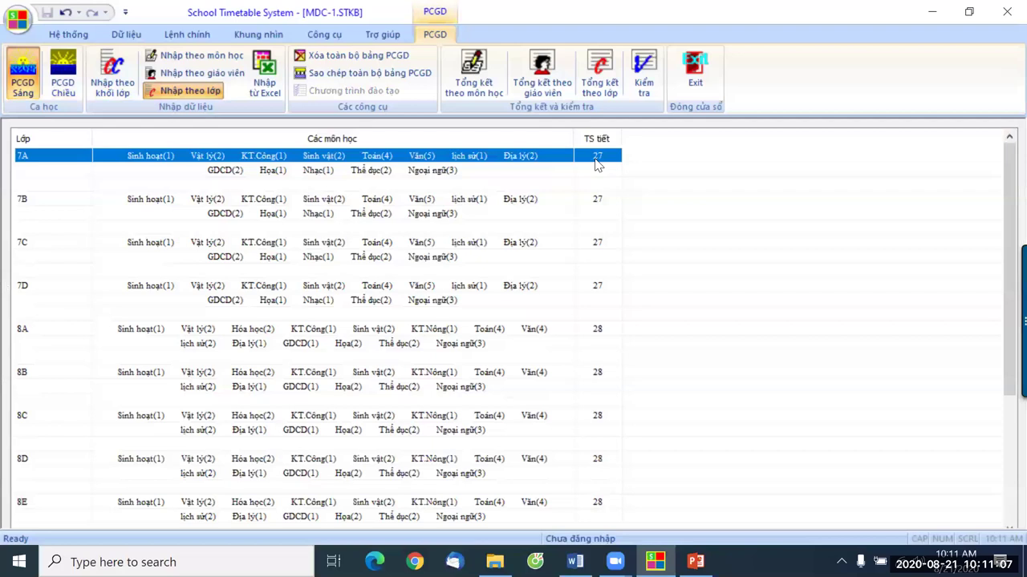
double_click(331, 164)
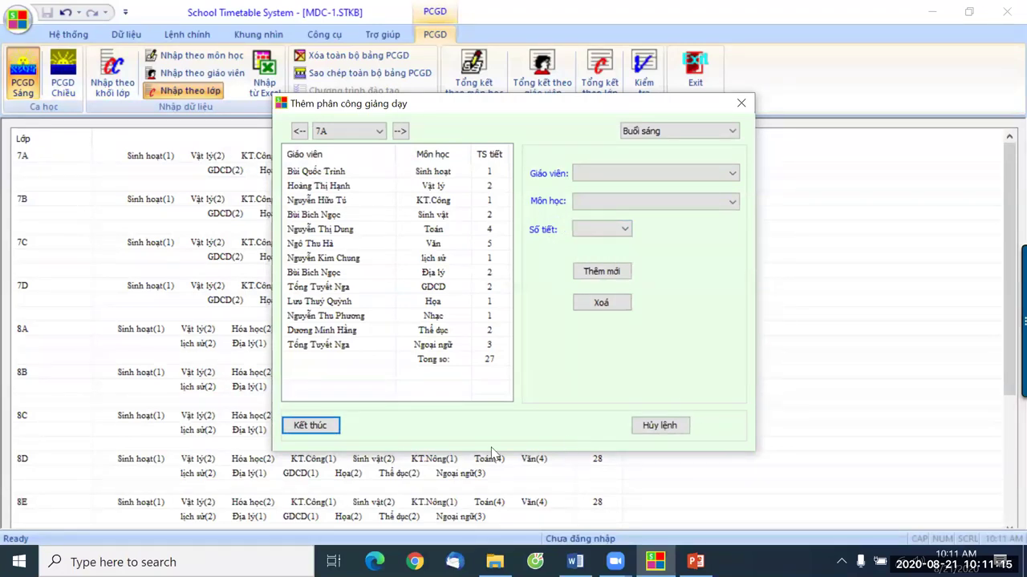
click(674, 427)
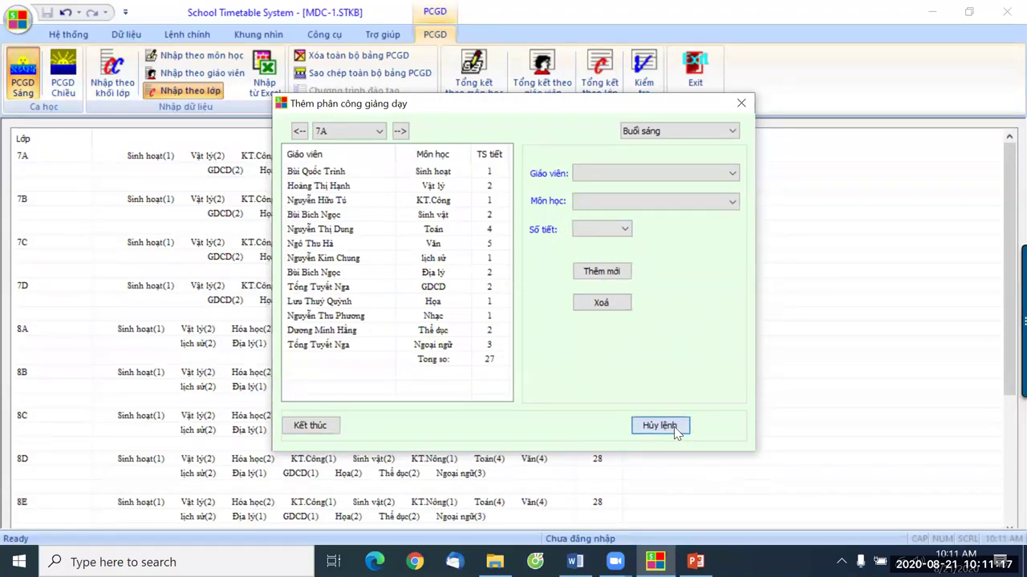
Look through the morning assignments listed by teacher, and switch the listing to by subject
click(180, 77)
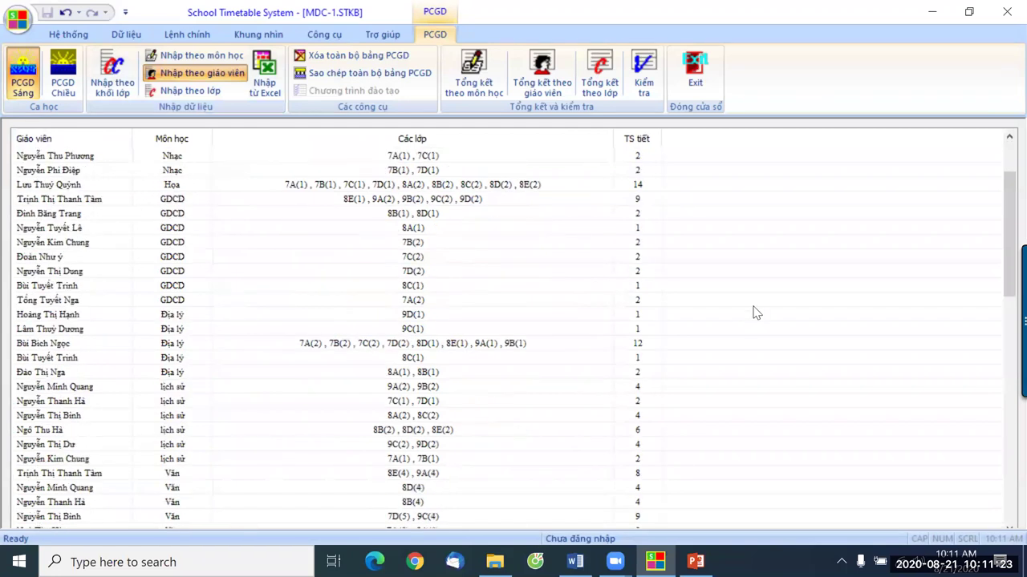
scroll(751, 312, down, 9)
scroll(536, 321, down, 3)
scroll(538, 321, up, 12)
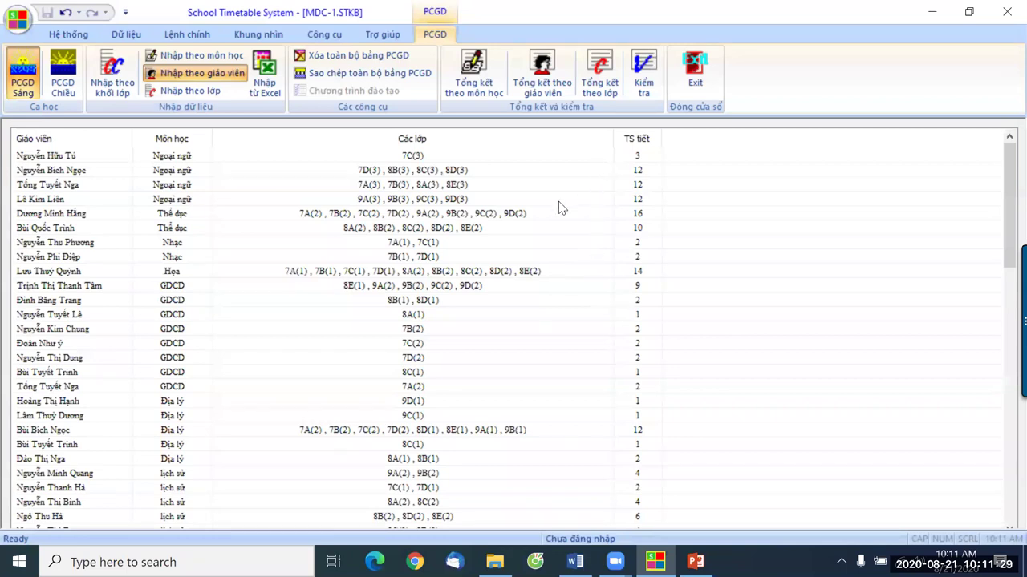
click(196, 54)
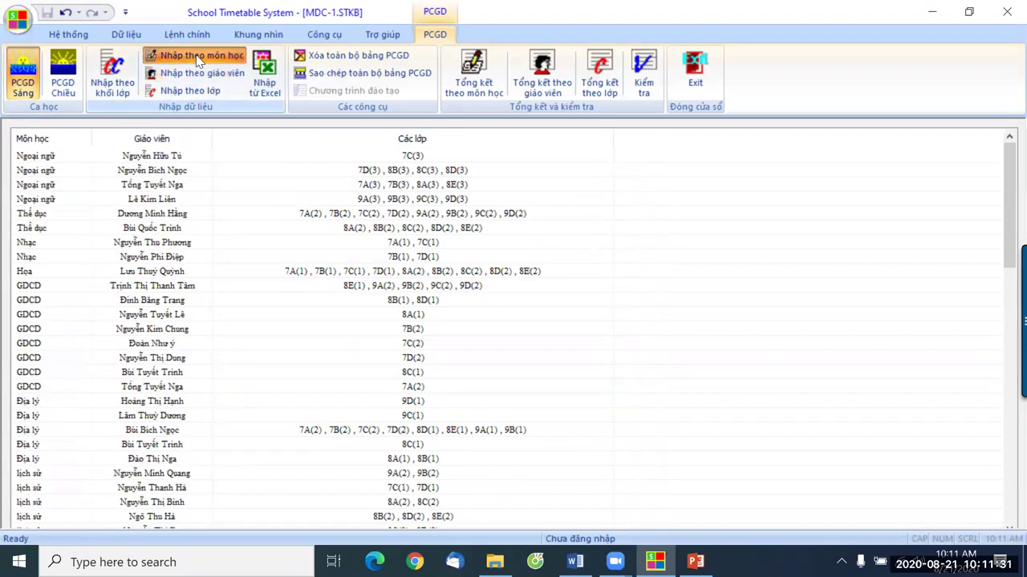
Look through the morning assignments listed by subject, with their teachers and classes
scroll(470, 259, down, 9)
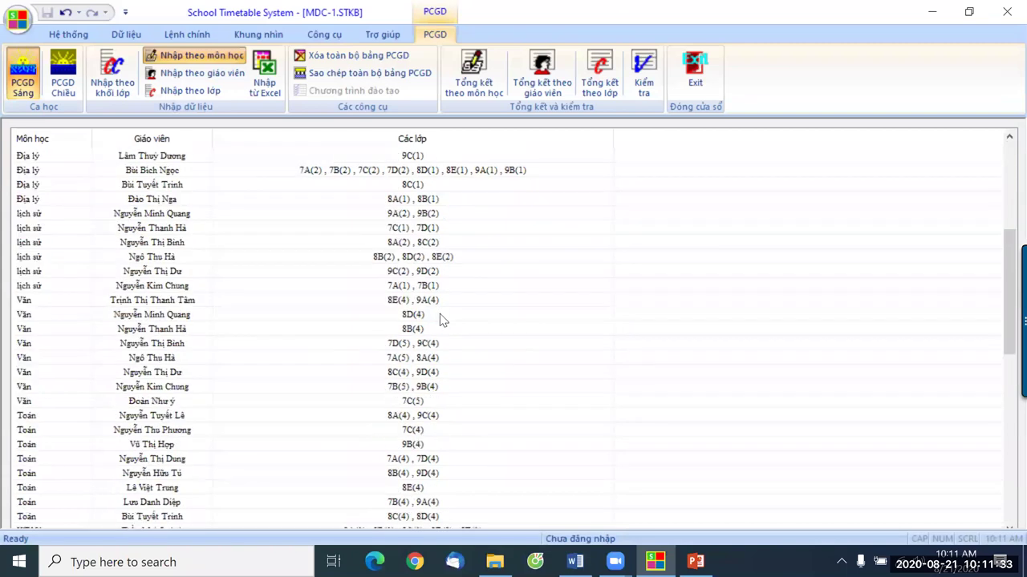
scroll(462, 276, up, 6)
scroll(463, 276, up, 3)
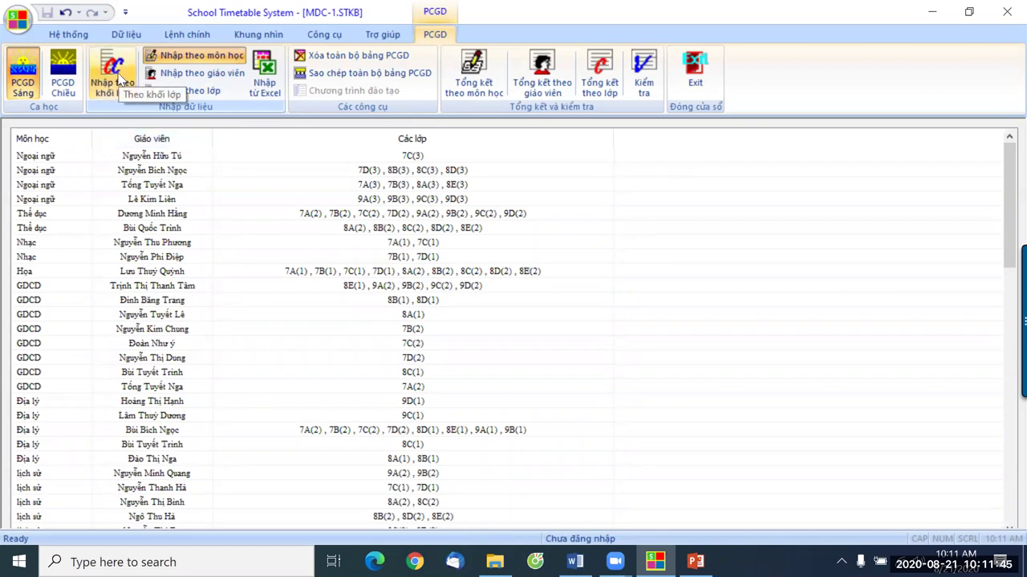
Run the teaching assignment check, review the unassigned subjects of each class, and cancel it before closing the assignment table
click(645, 88)
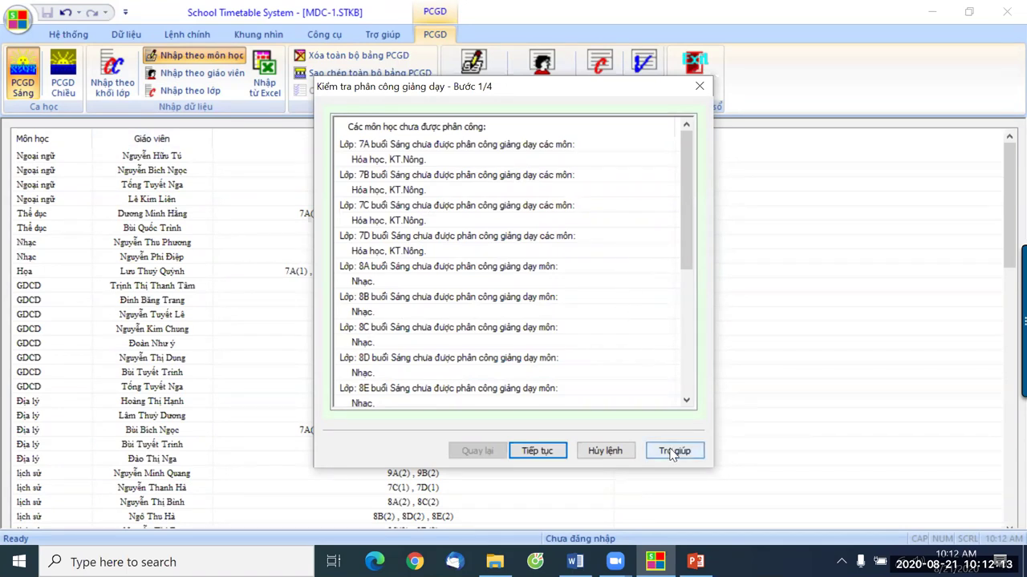
click(628, 454)
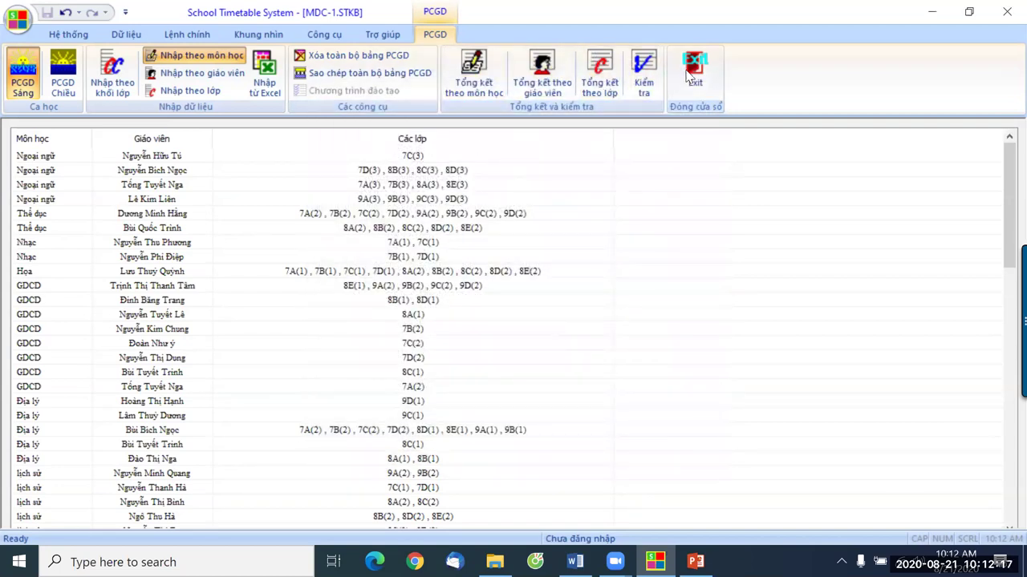
click(693, 80)
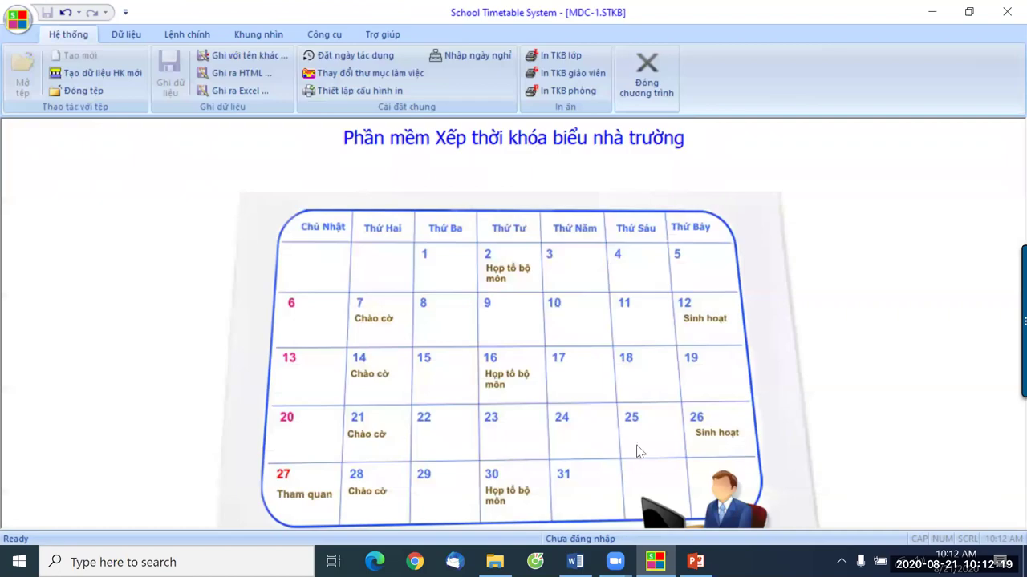
Look over the morning assignment table by grade, and switch to the STKB1.0_Gioi_thieu.pptx presentation in PowerPoint
key(alt+Tab)
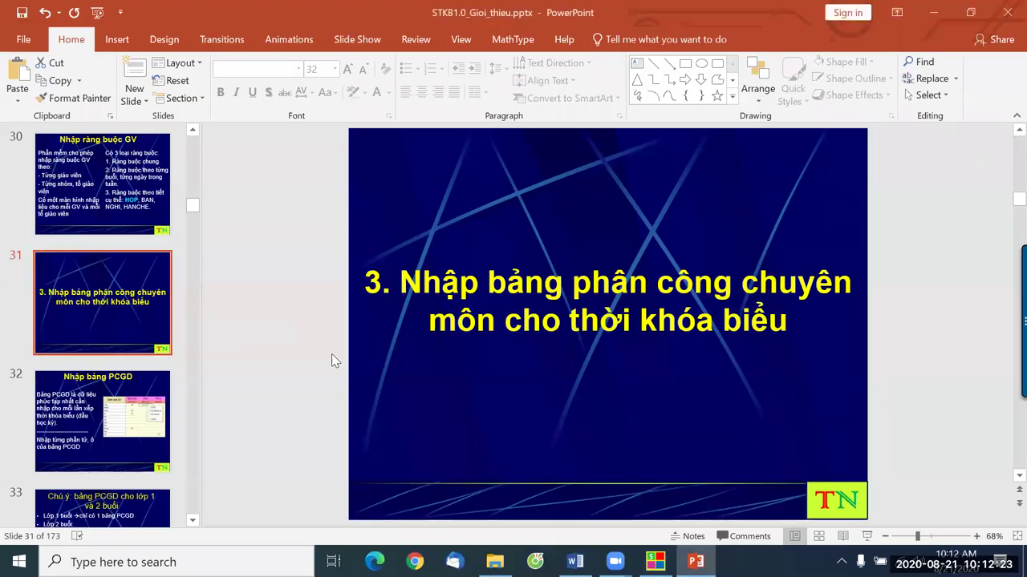
click(656, 561)
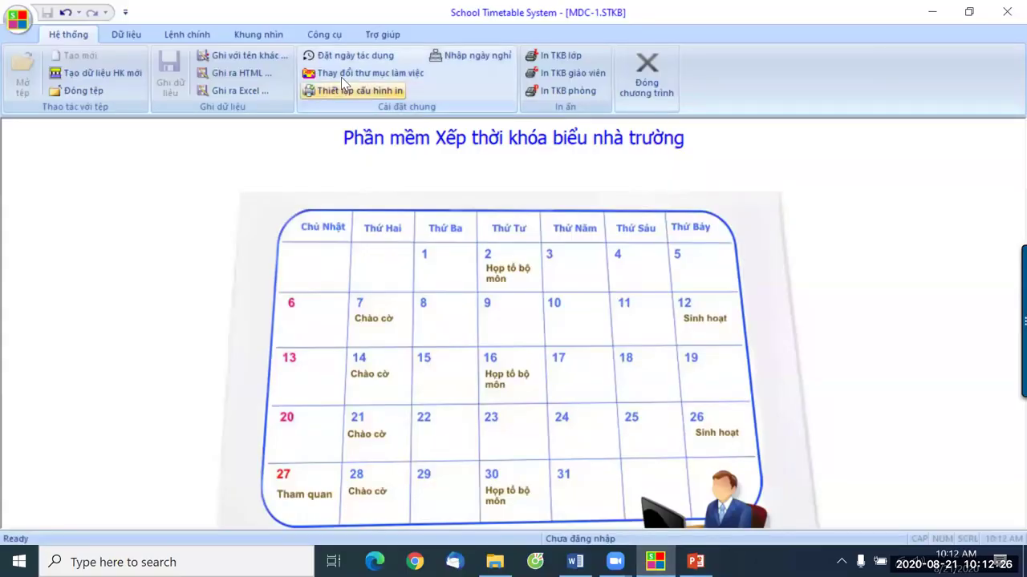
click(126, 34)
click(509, 88)
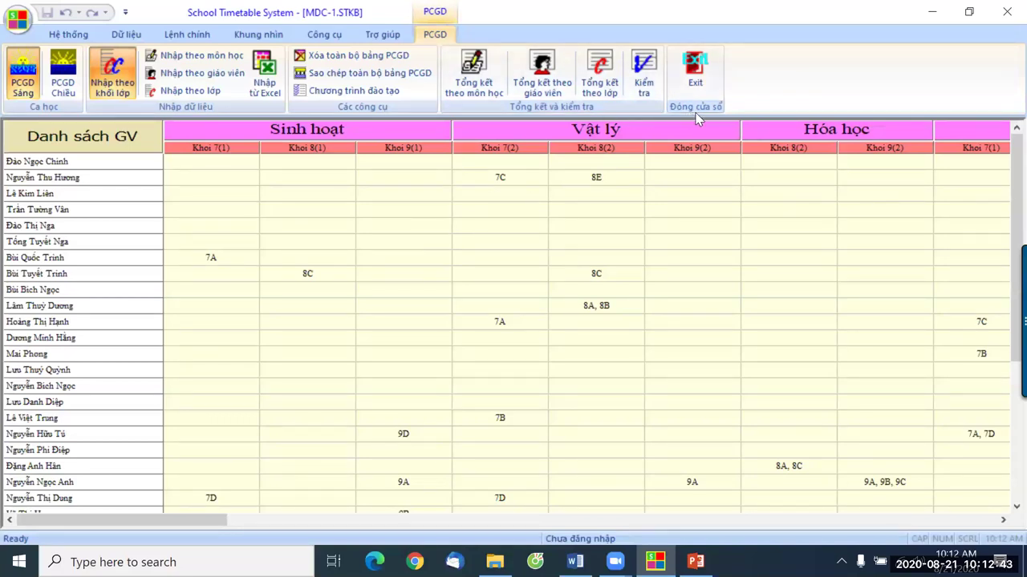
click(695, 80)
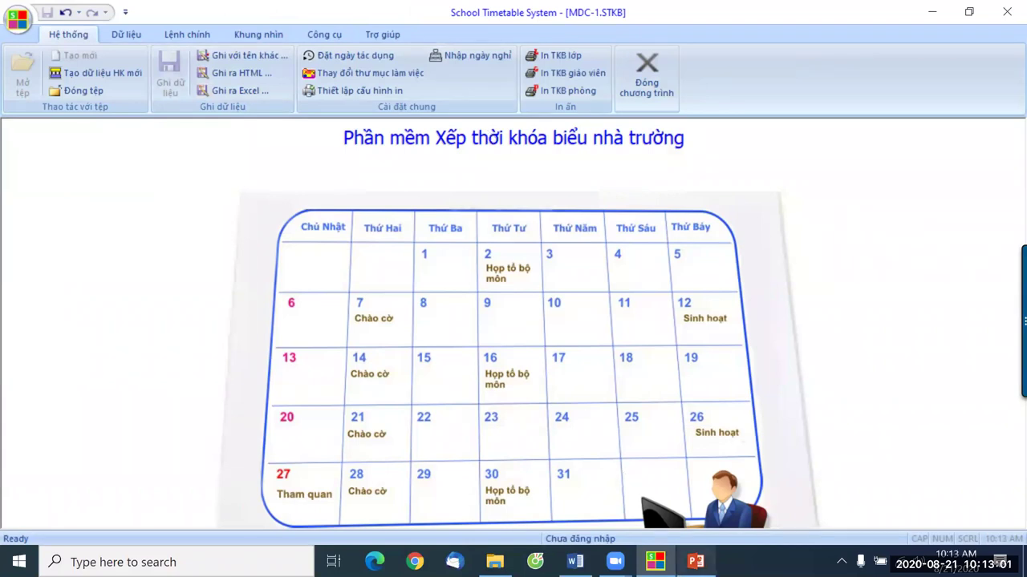
mouse_move(695, 562)
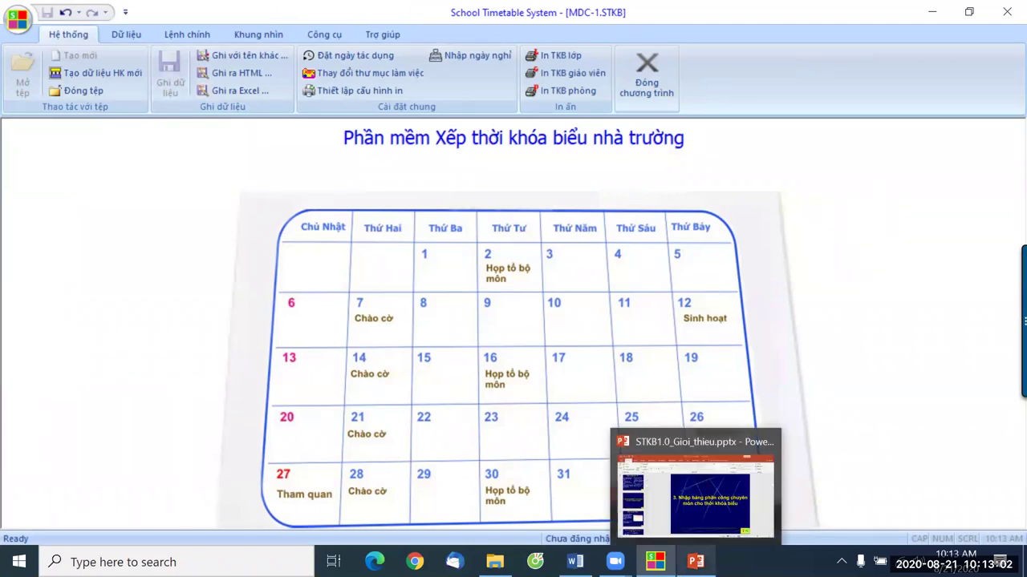
click(716, 523)
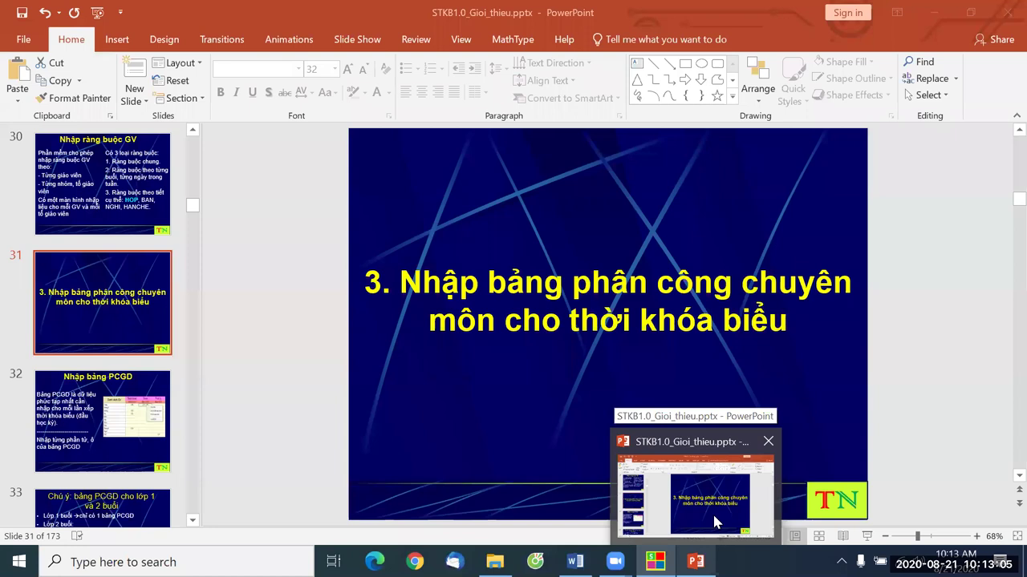
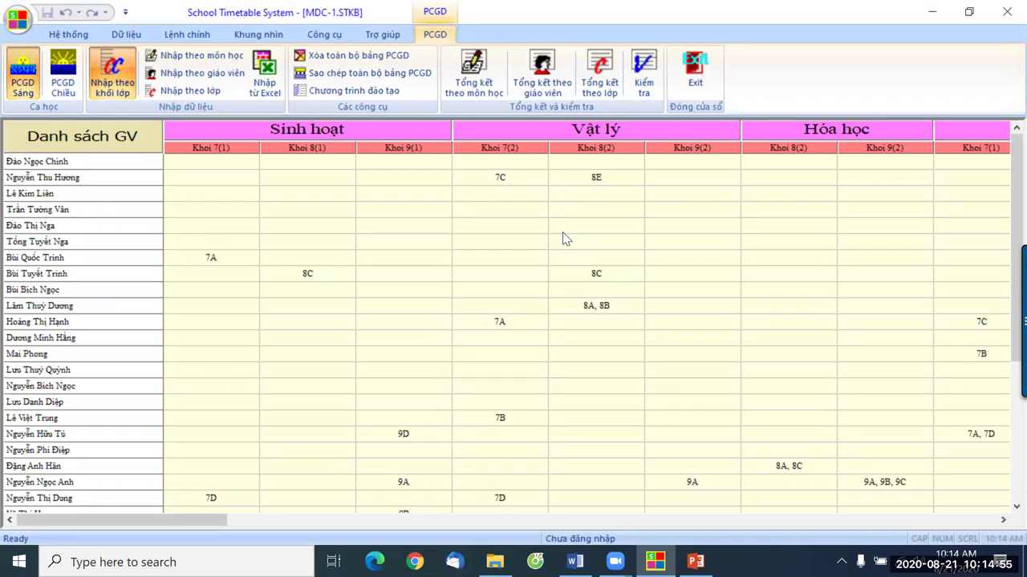
Examine the assignment options for the Vật lý Khoi 7 cell containing 7C, and close the table without changes
click(501, 179)
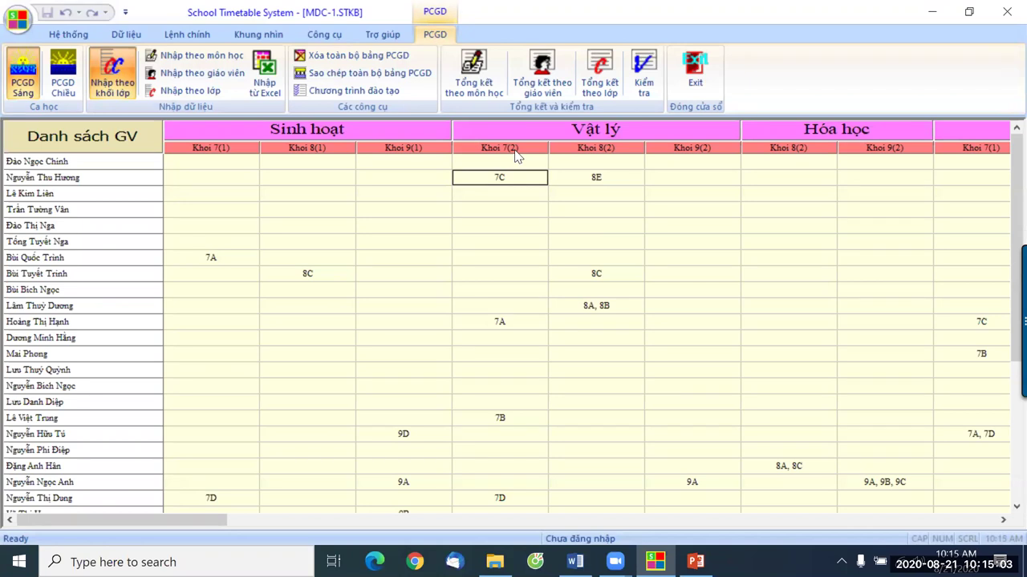
right_click(502, 184)
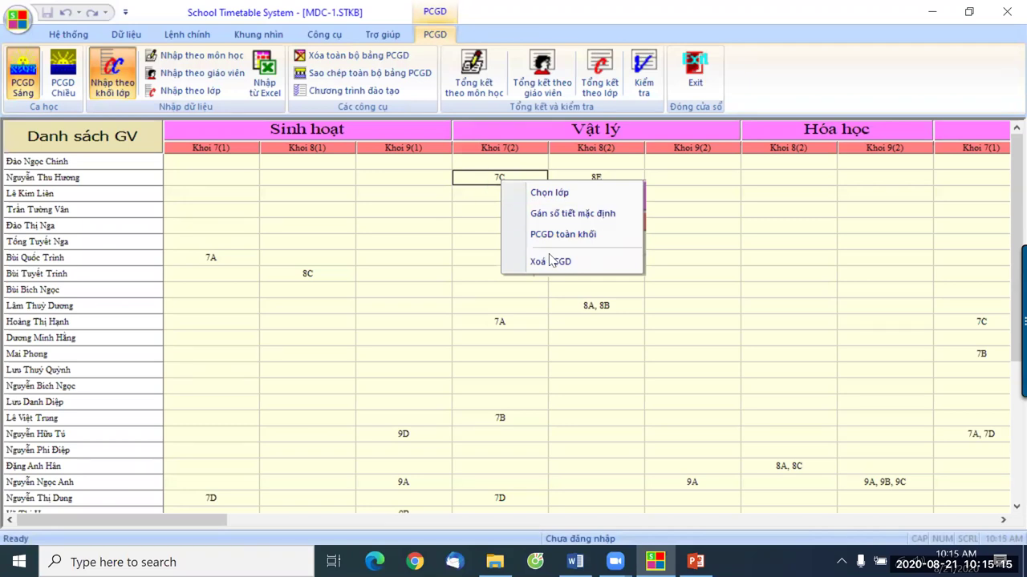
click(482, 197)
click(486, 178)
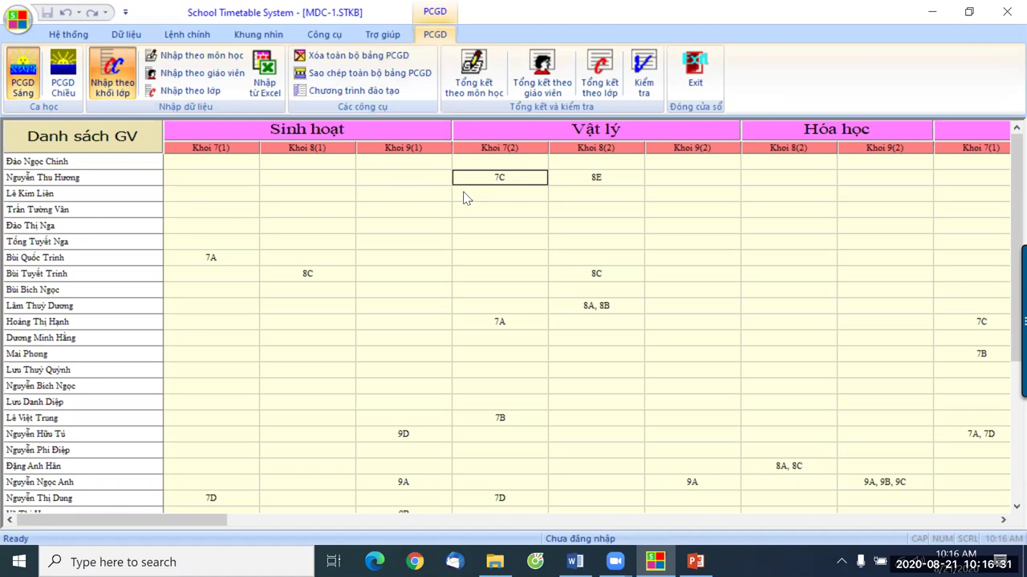
click(693, 80)
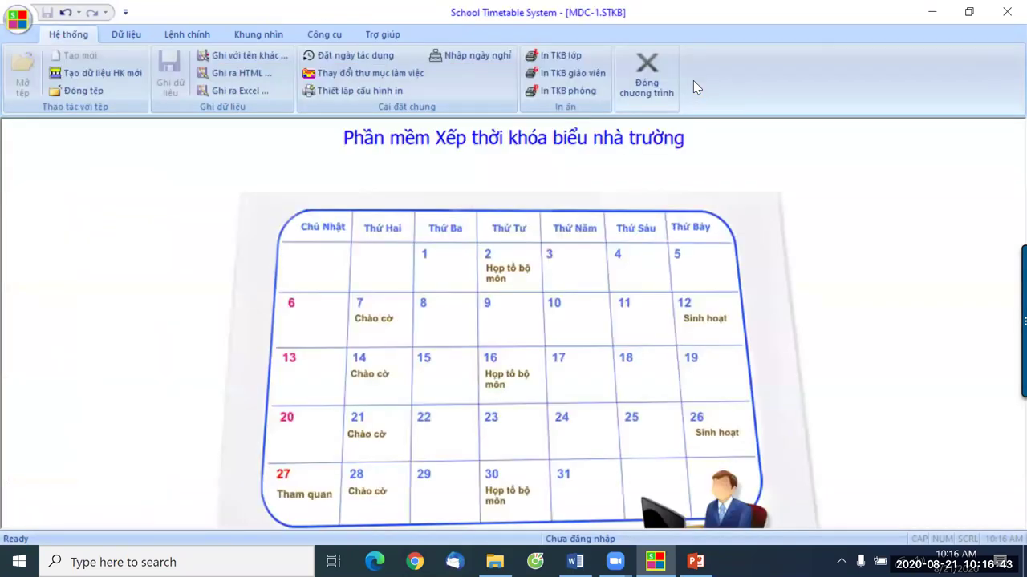
In the CO BAN standard periods, set Vật lý for Khoi 6 to 2 morning periods and 1 afternoon period
click(136, 35)
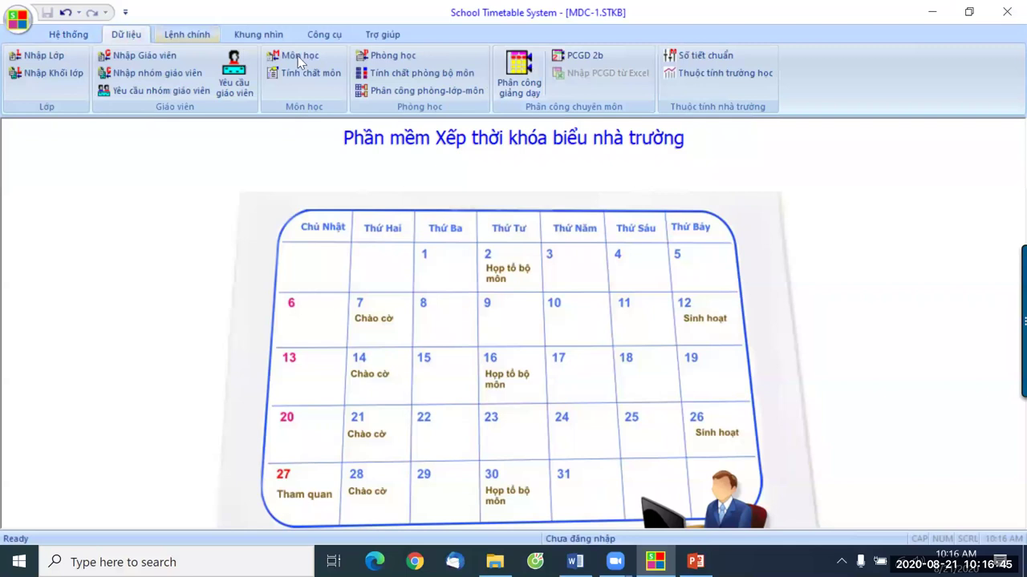
click(697, 58)
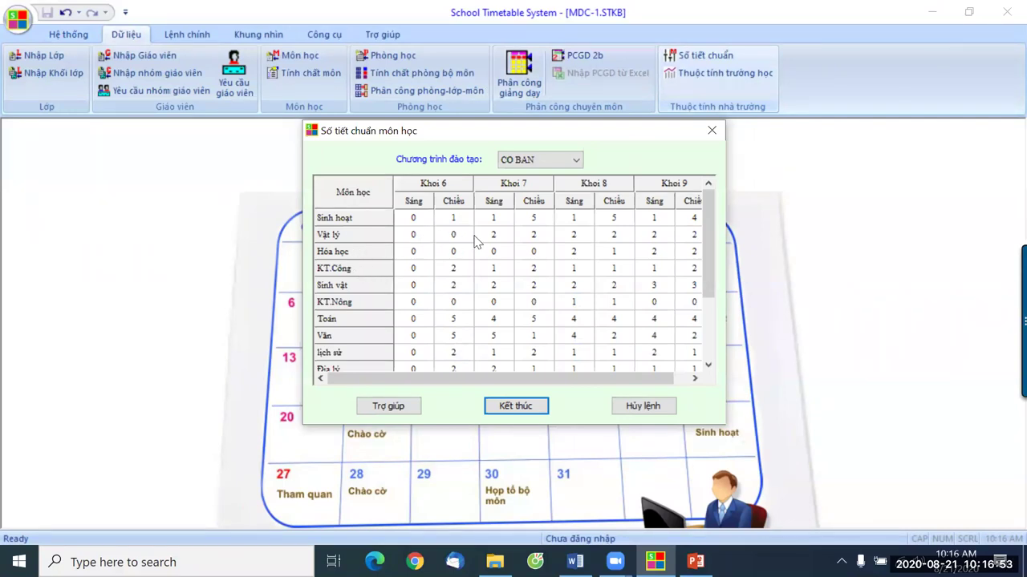
click(416, 239)
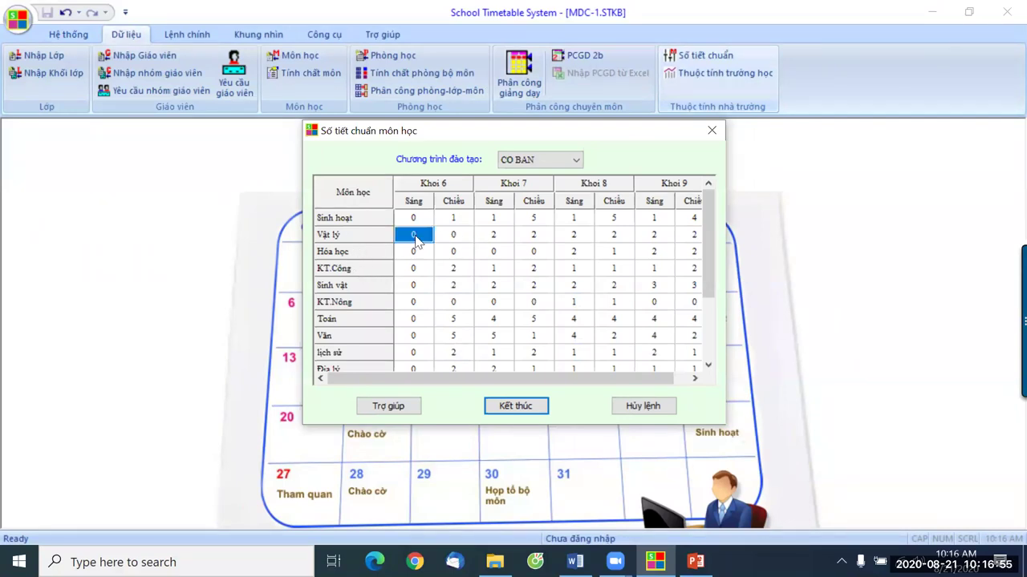
text(2)
key(Tab)
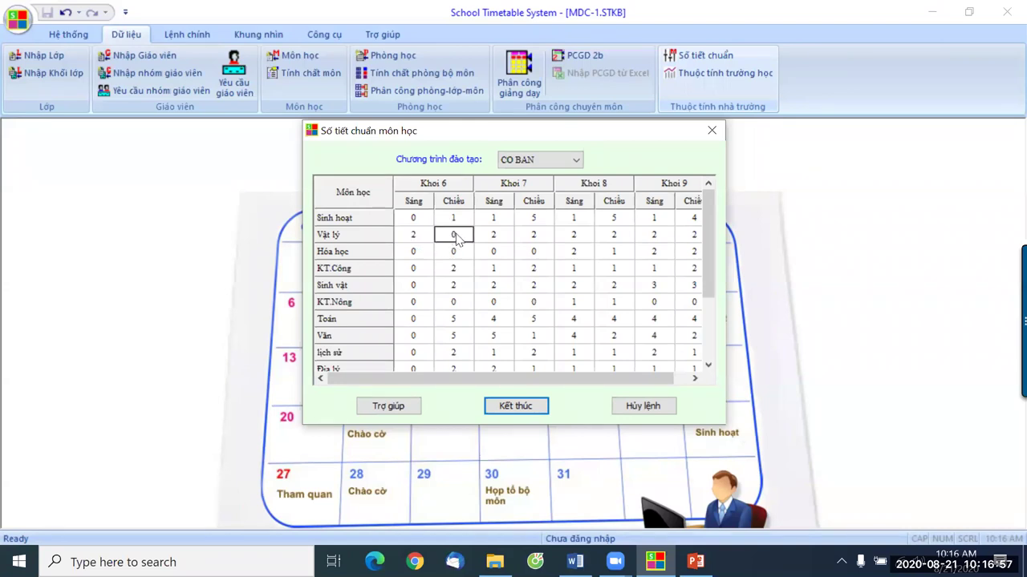
text(1)
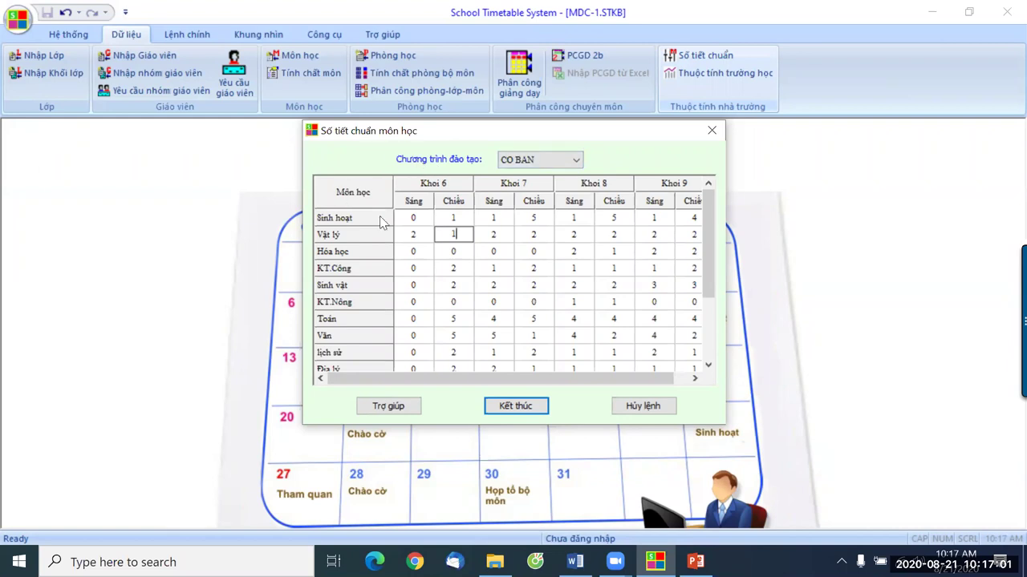
Set the standard morning periods of Vật lý for Khoi 6 to 1 and finish the standard periods entry
click(409, 235)
key(BackSpace)
text(1)
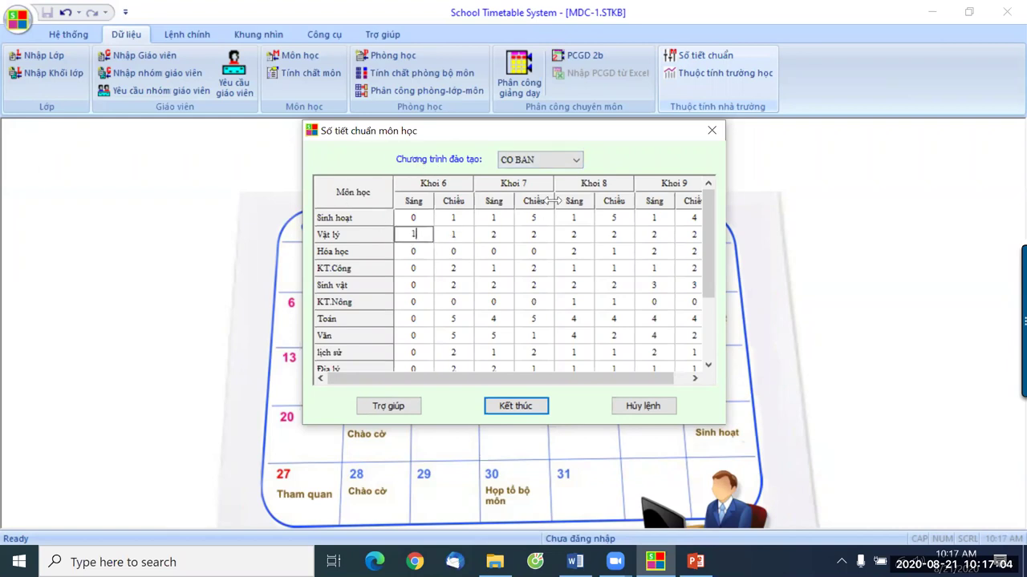
click(534, 409)
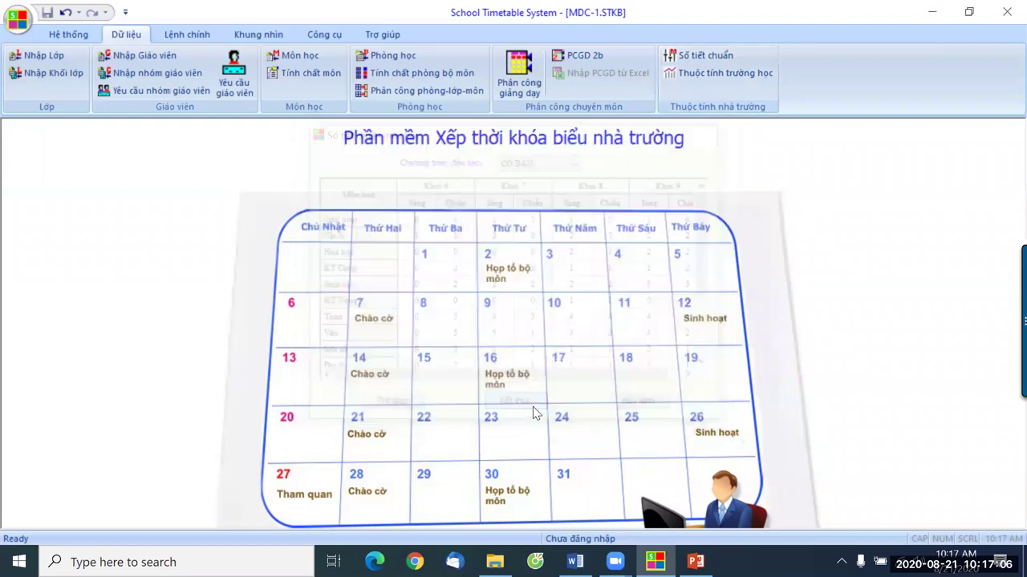
Compare the morning and afternoon assignment tables, examine the afternoon Vật lý column for Khoi 6, and close the table
click(532, 84)
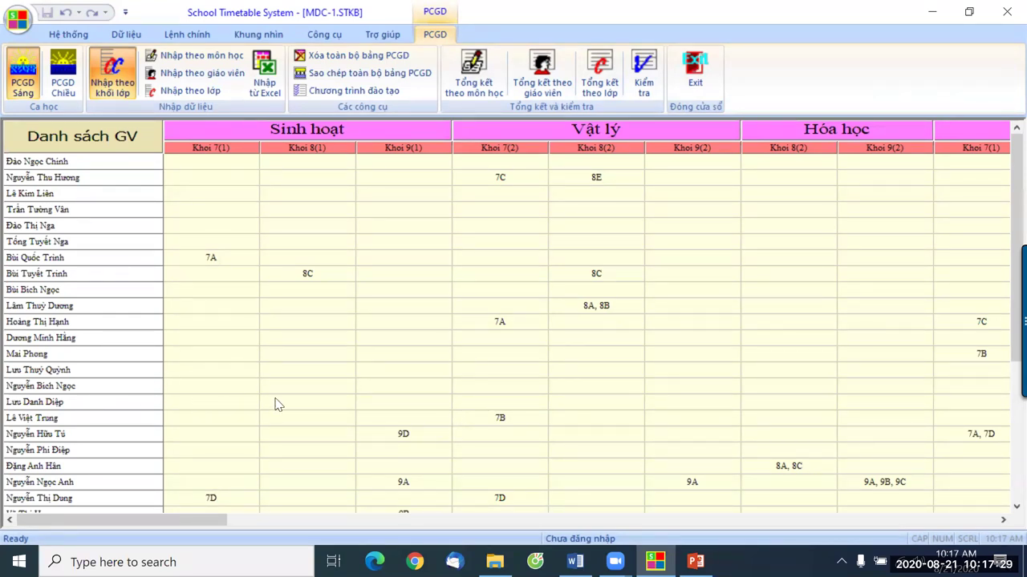
click(114, 94)
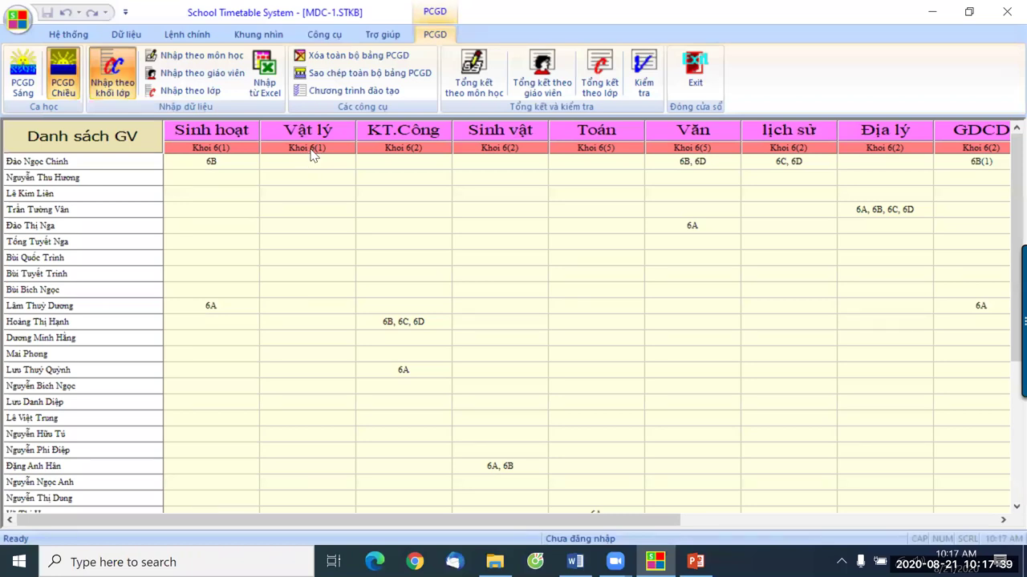
click(24, 83)
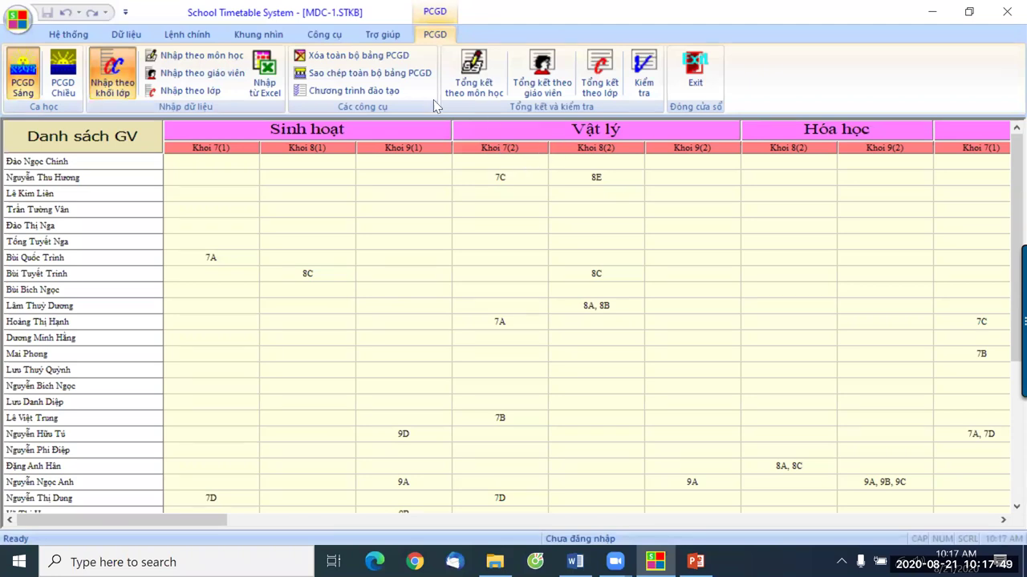
click(65, 87)
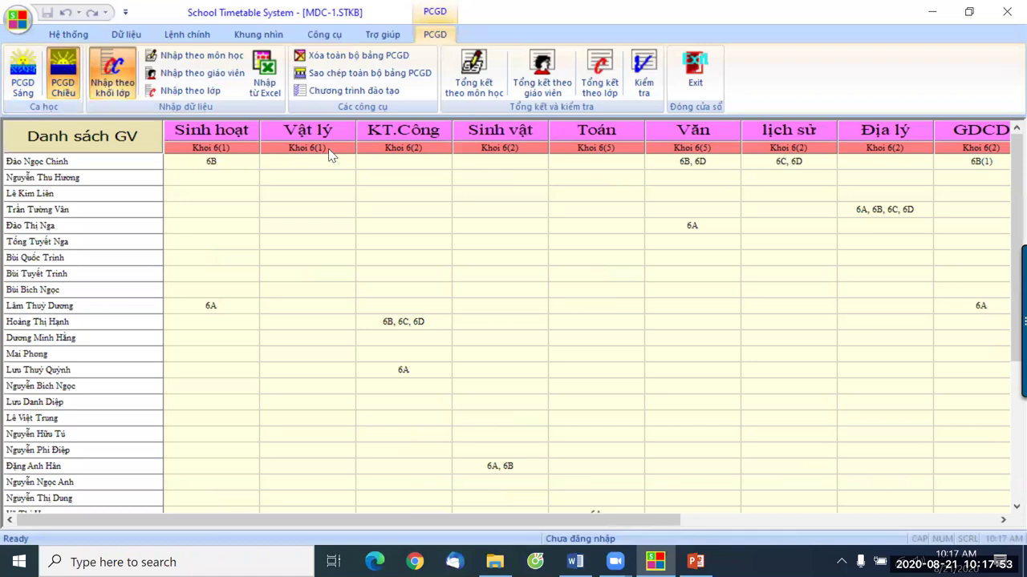
scroll(318, 300, down, 5)
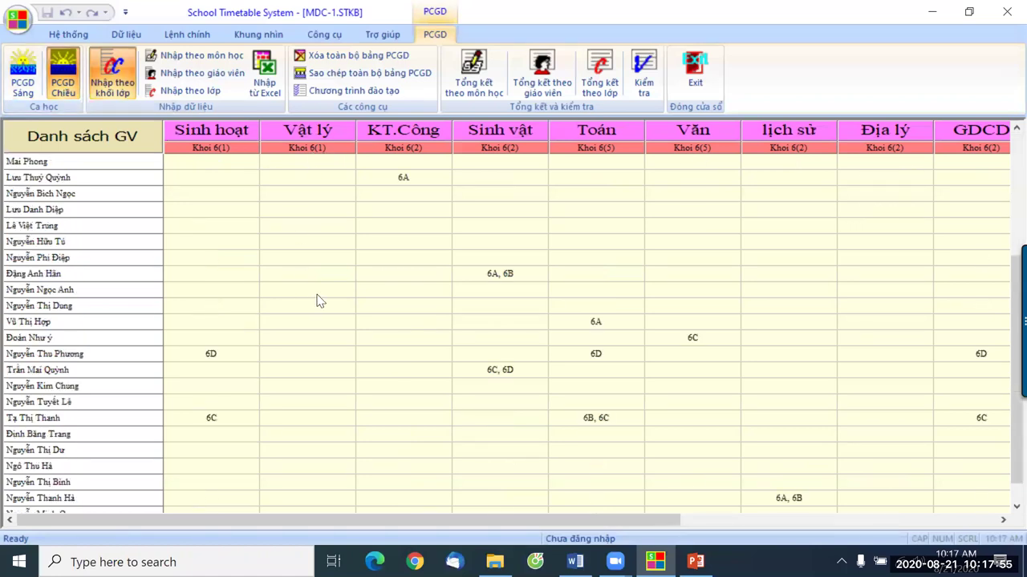
scroll(329, 296, up, 4)
scroll(329, 297, up, 1)
scroll(329, 297, down, 5)
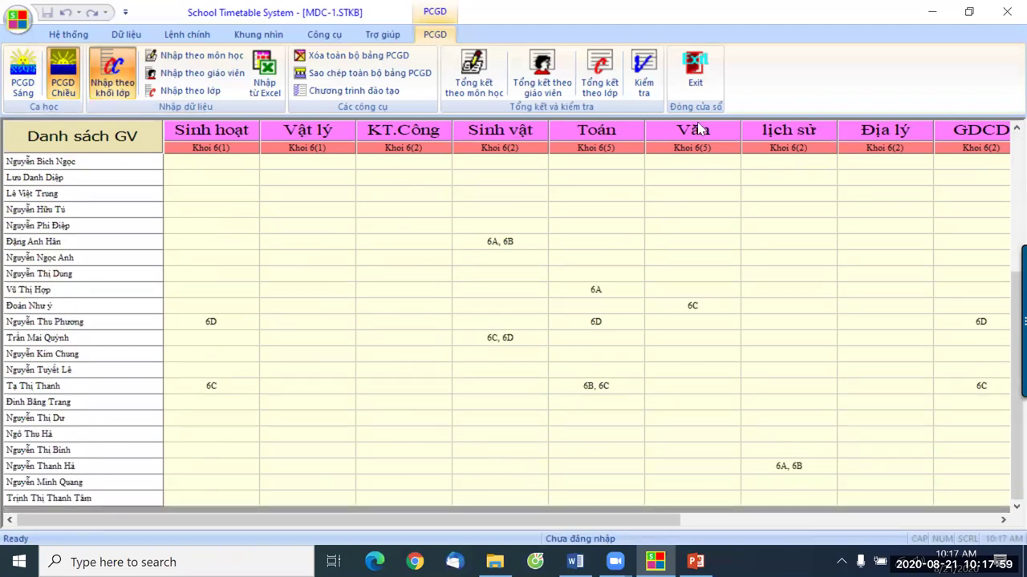
click(696, 87)
Open the class list to check the morning and afternoon classes, and close it without changes
click(122, 35)
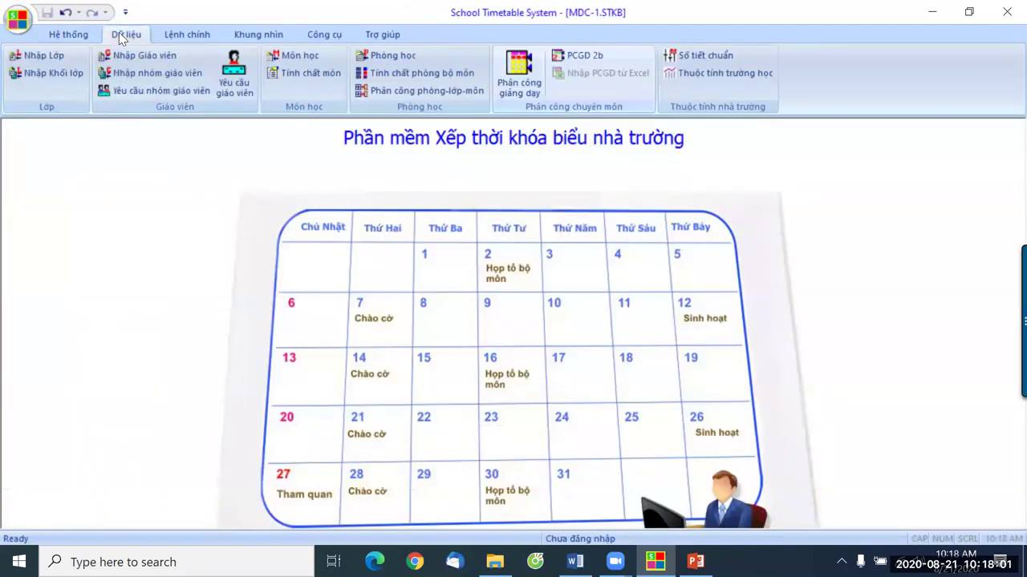
click(50, 56)
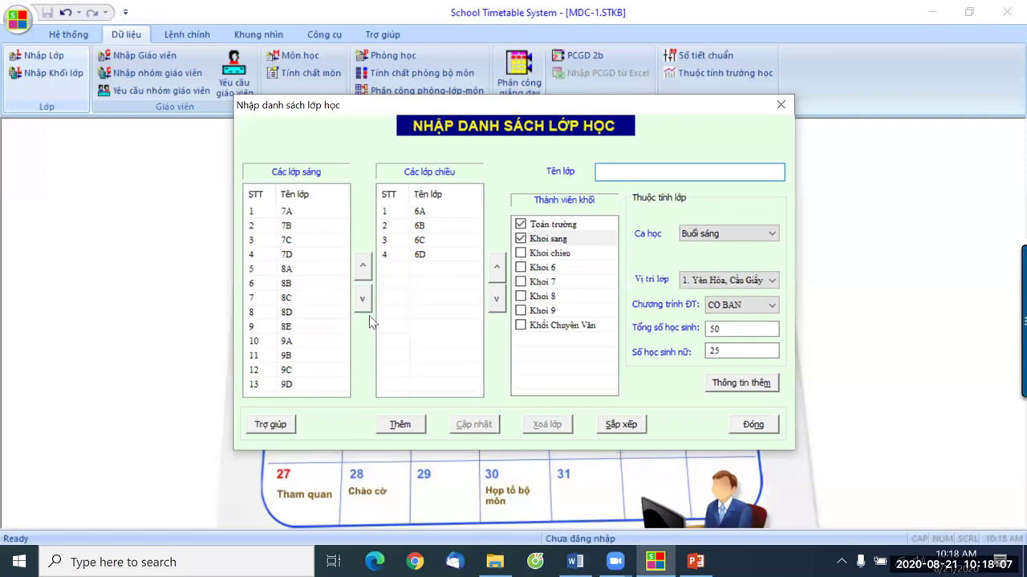
click(754, 425)
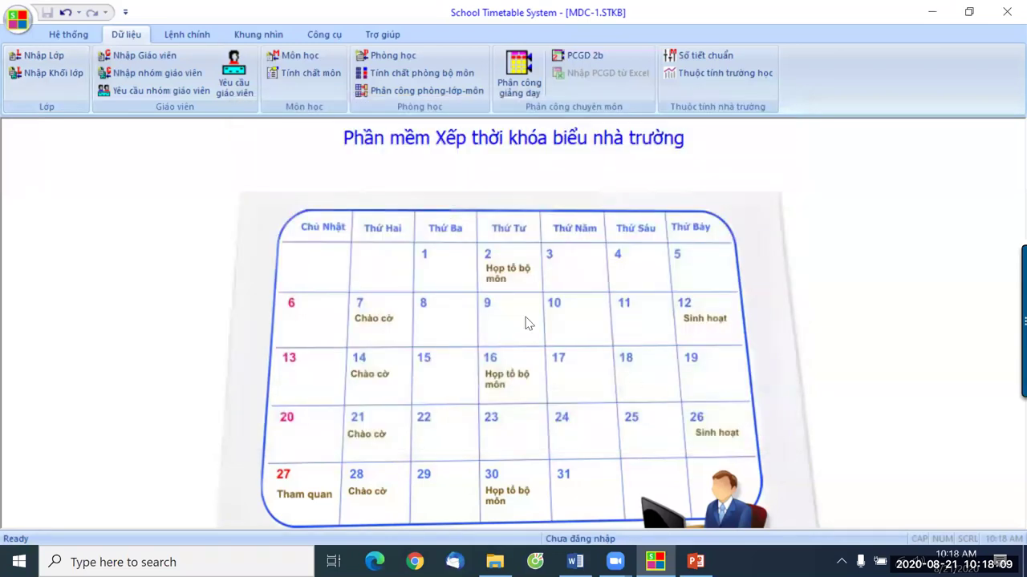
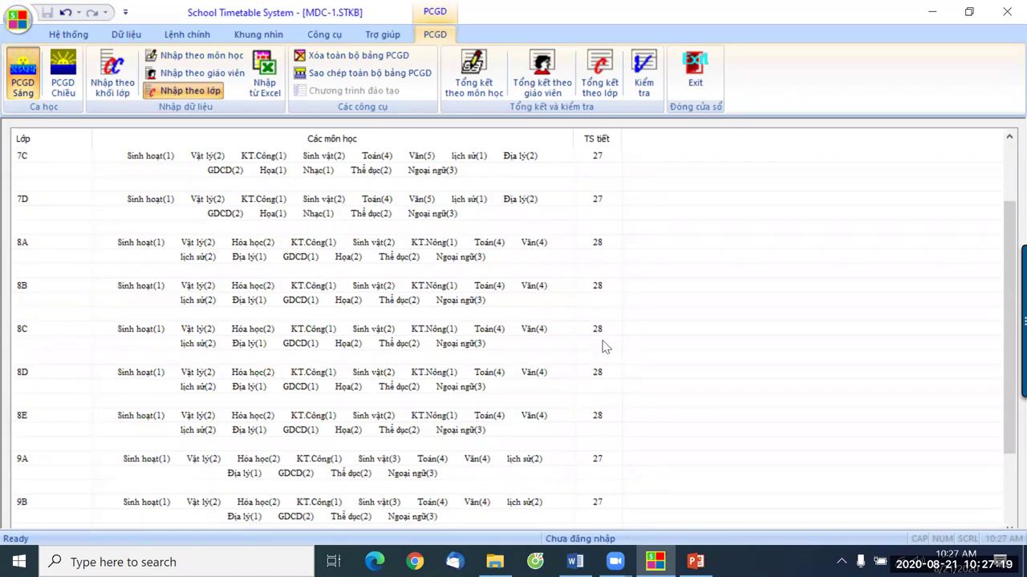
Look through the morning assignments listed by class, including the total periods of each class
scroll(605, 346, down, 3)
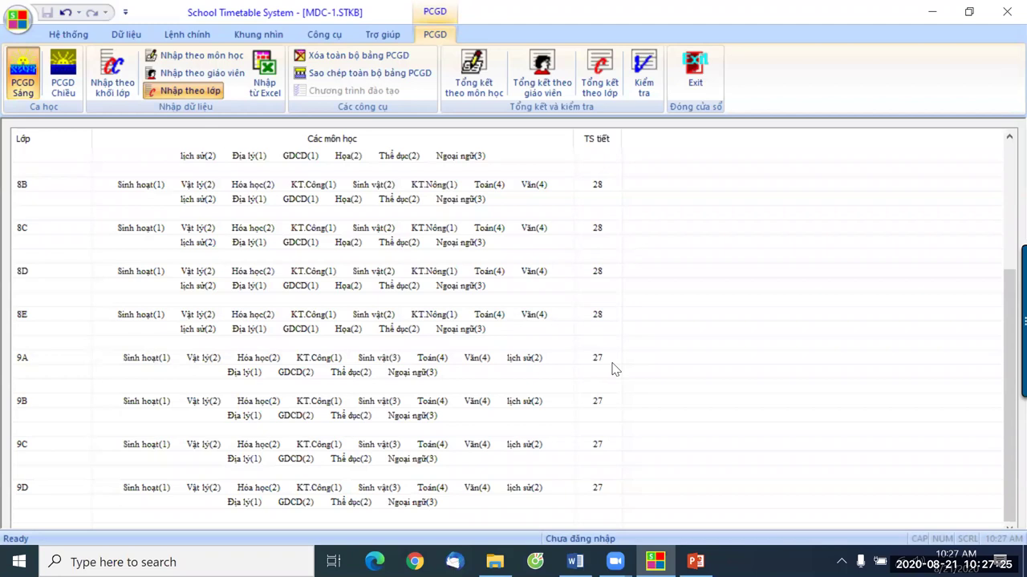
scroll(607, 327, up, 5)
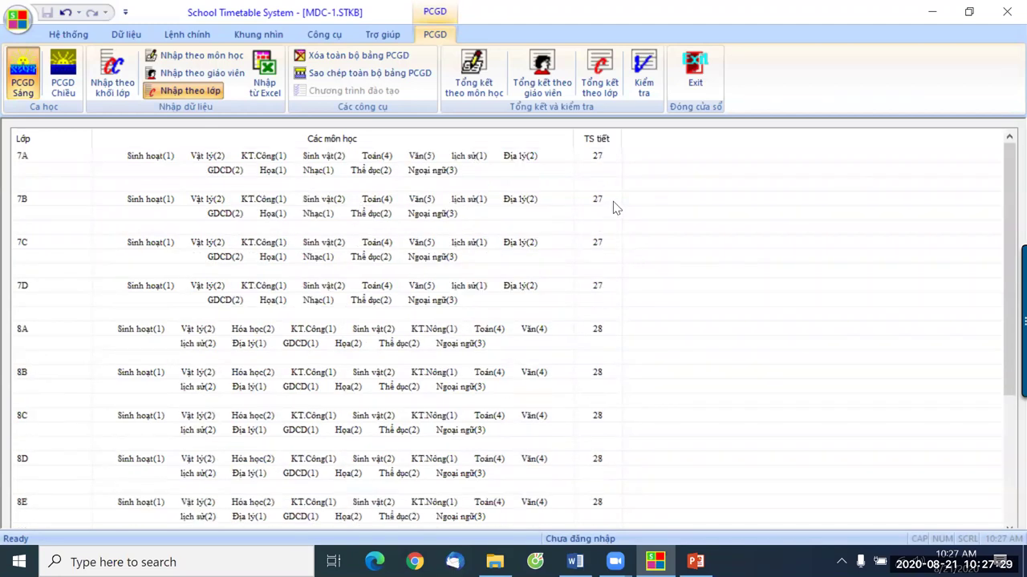
Review the remaining classes in the morning assignment list, close it, and check the Chào cờ, Không học slide in PowerPoint before returning to the timetable program
scroll(604, 361, down, 1)
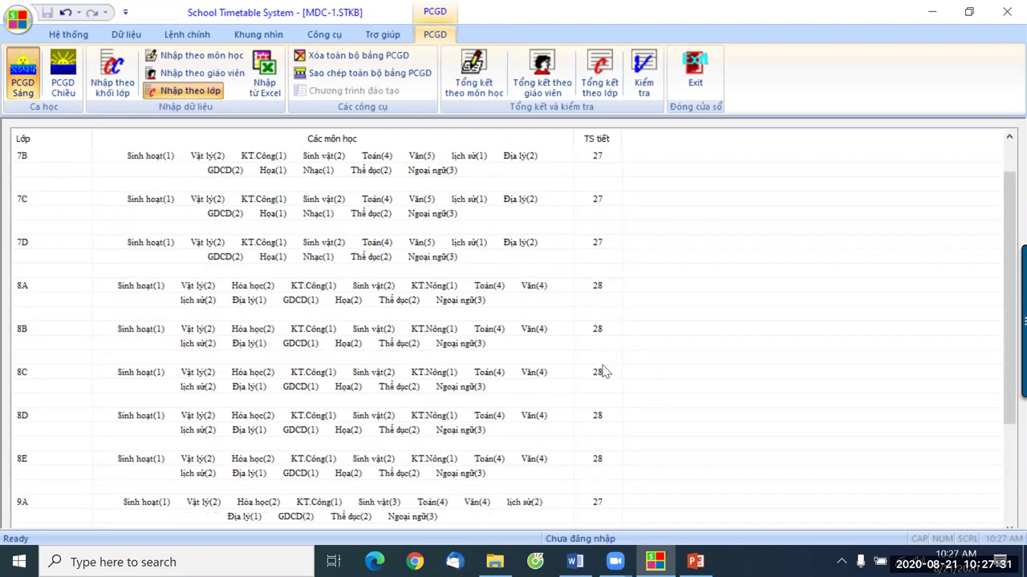
scroll(607, 367, down, 2)
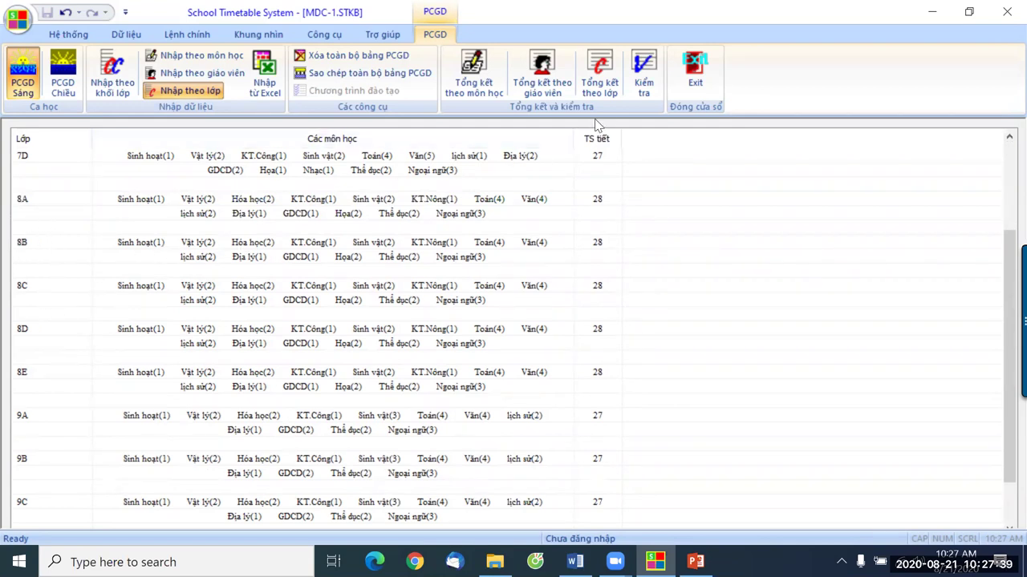
click(693, 87)
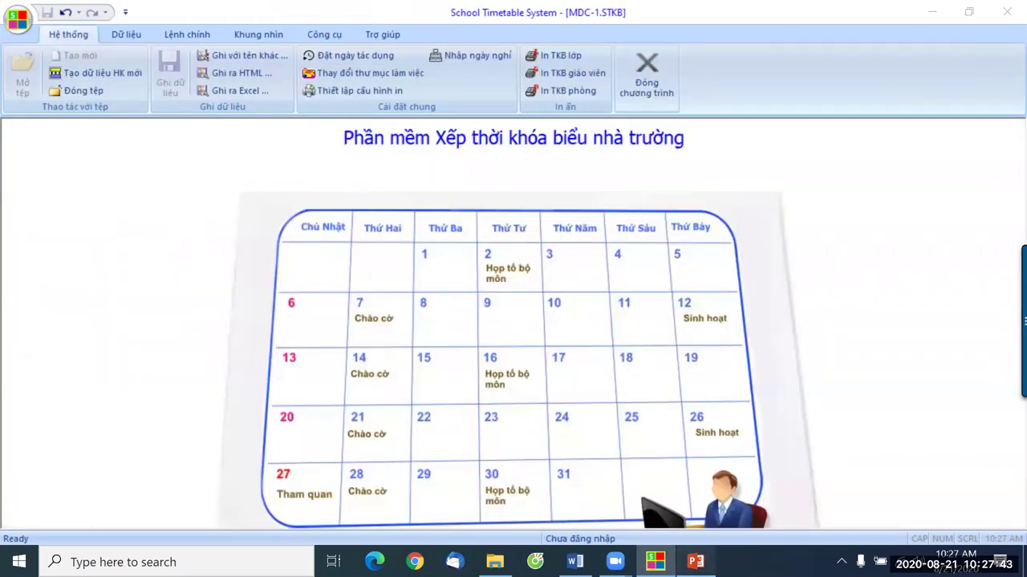
click(694, 562)
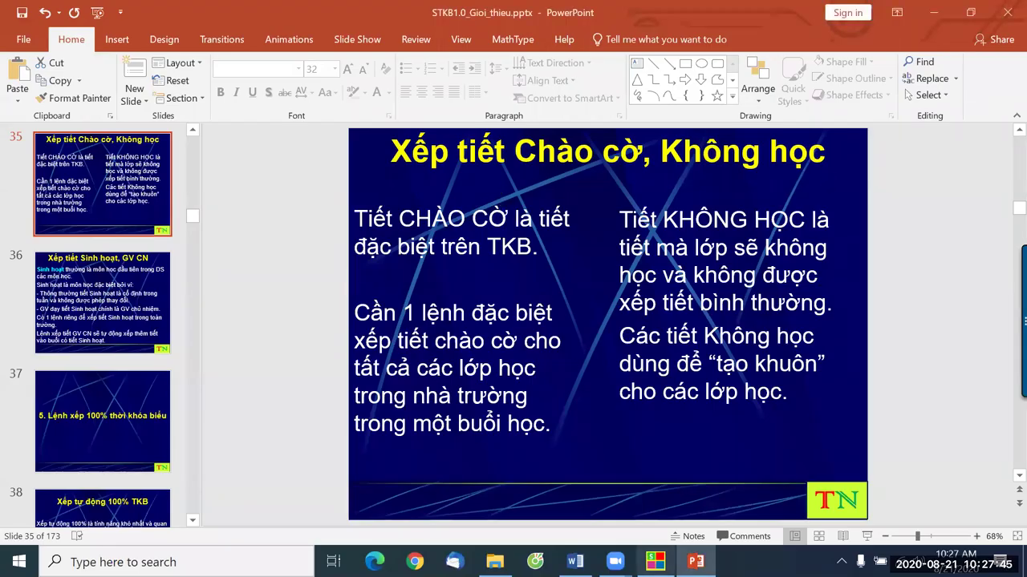
click(655, 562)
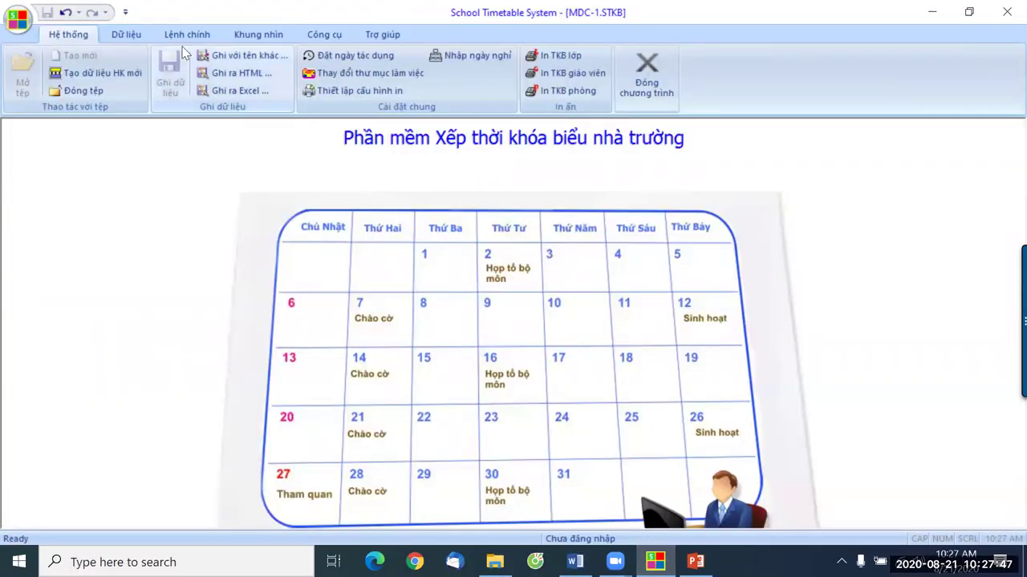
Schedule the Chào cờ period for the whole school in morning period 1 on Monday (T2) with Xếp trước môn học
click(132, 35)
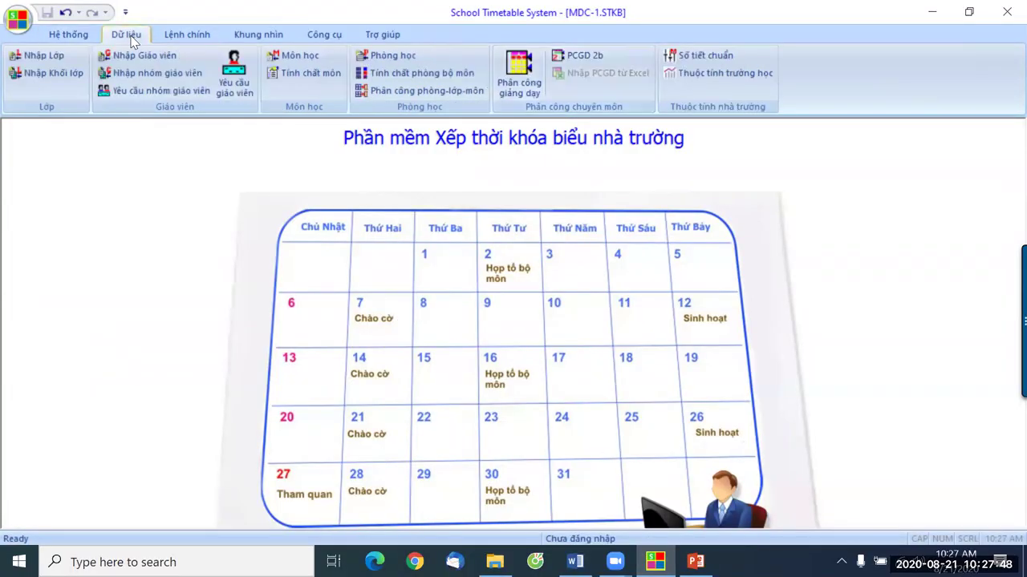
click(199, 37)
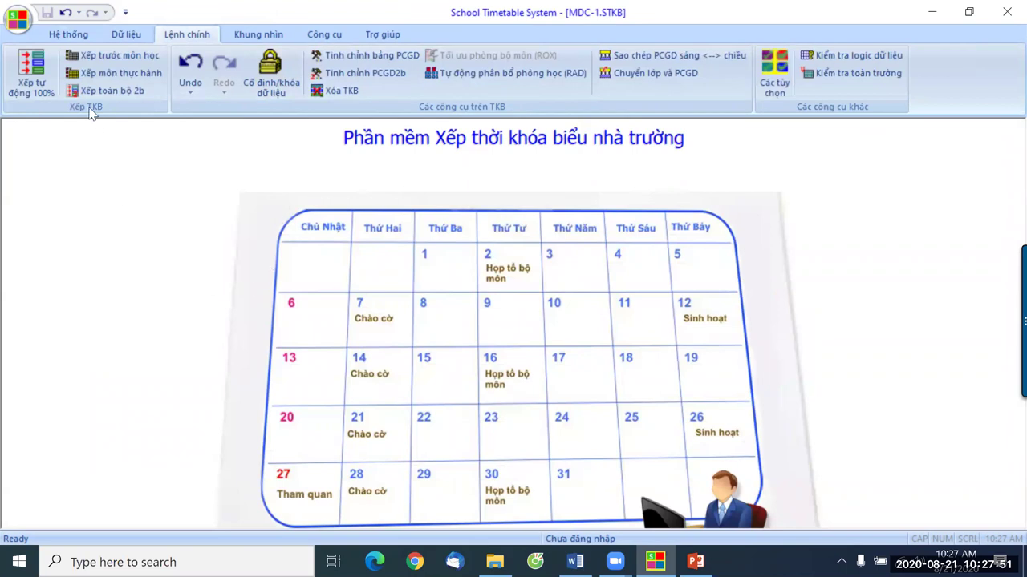
click(122, 58)
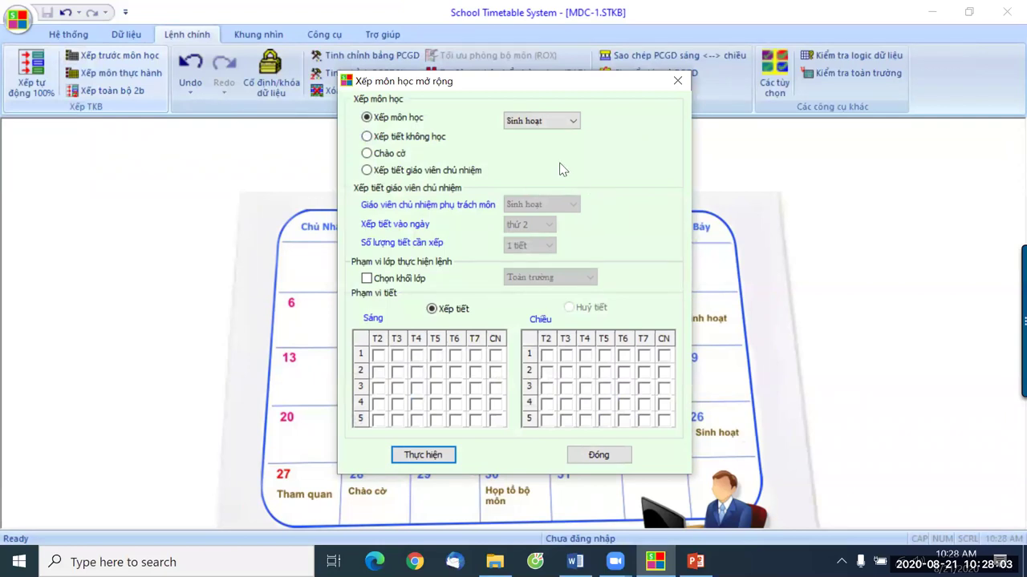
click(367, 154)
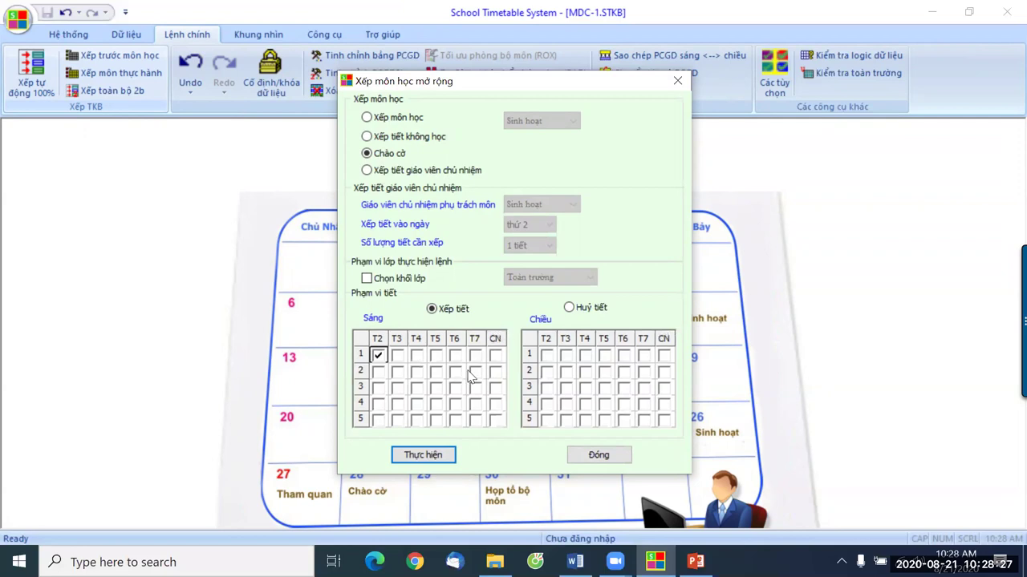
click(424, 454)
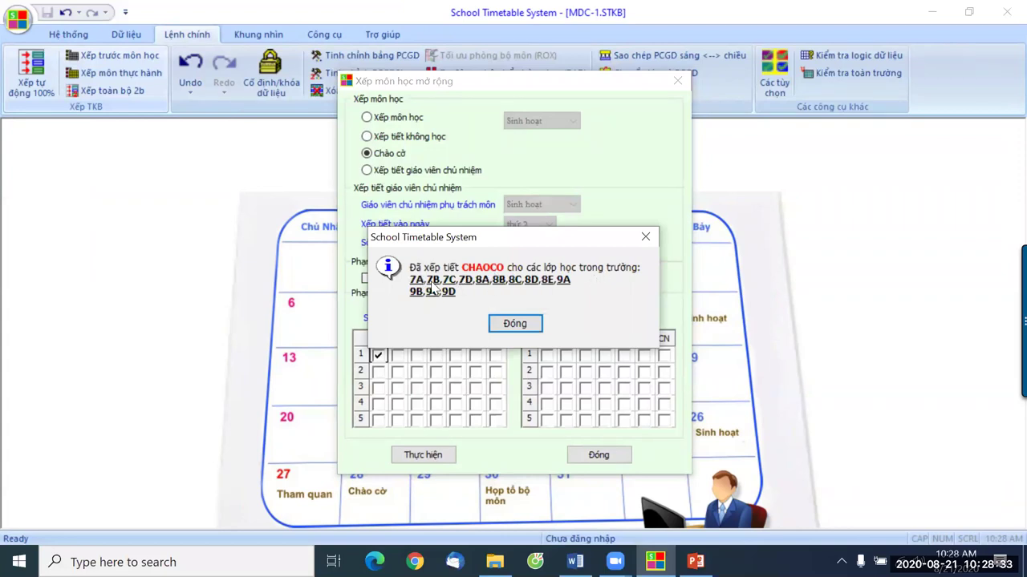
click(514, 324)
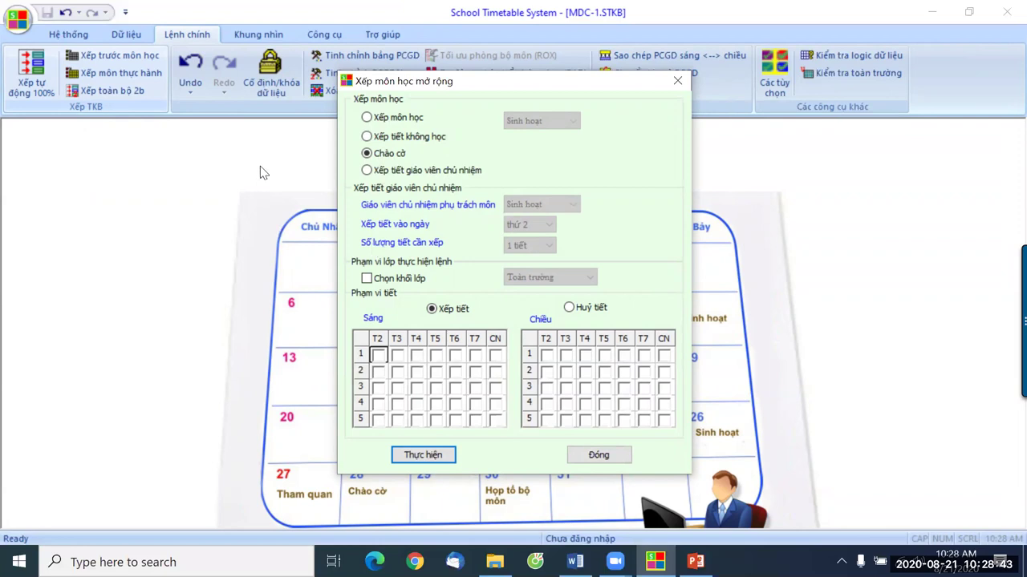
Schedule Không học periods for Khoi 7 in morning period 5 on Tuesday (T3) and Wednesday (T4)
click(367, 138)
click(367, 278)
click(534, 280)
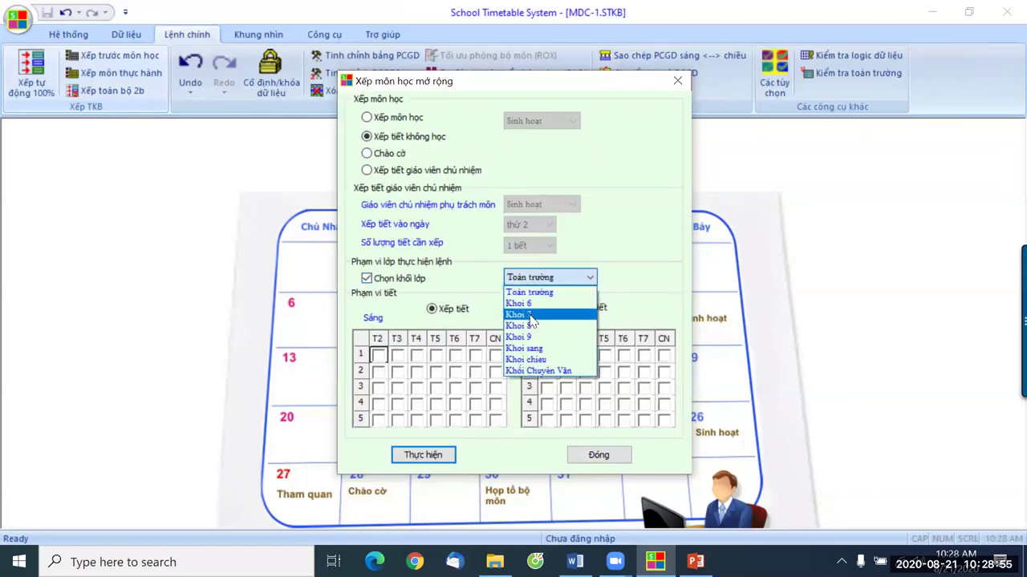
click(531, 315)
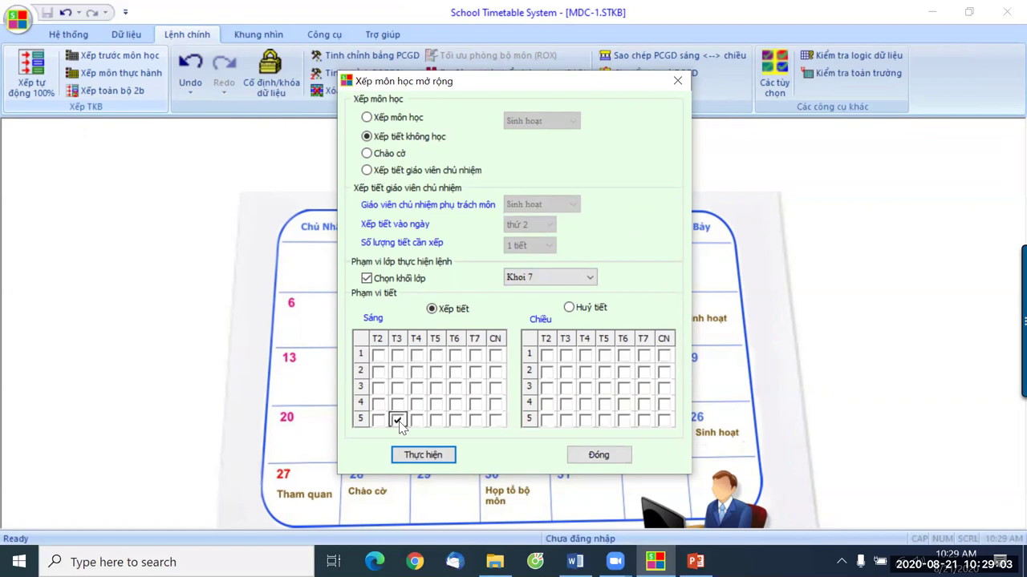
click(416, 421)
click(424, 459)
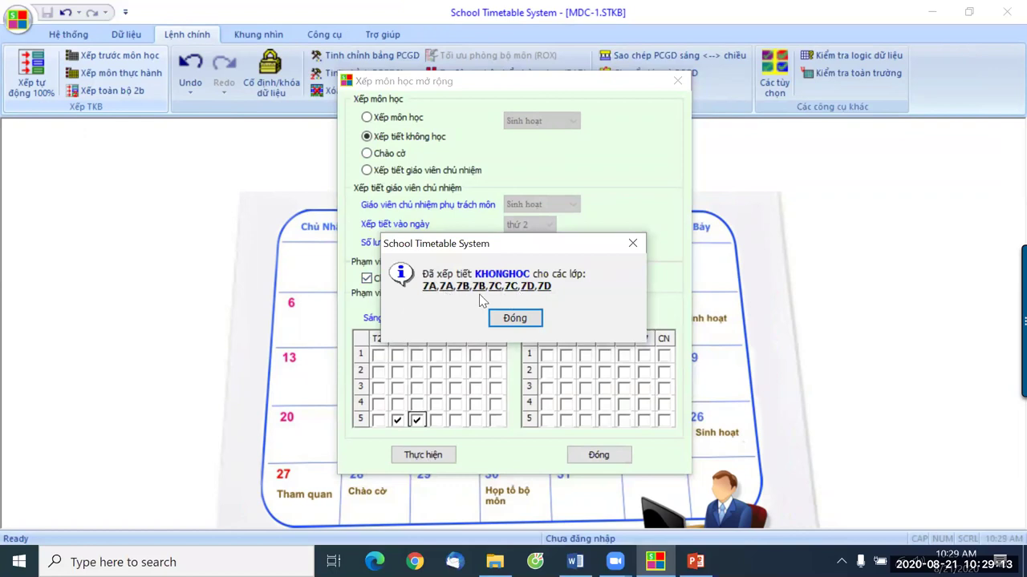
click(513, 319)
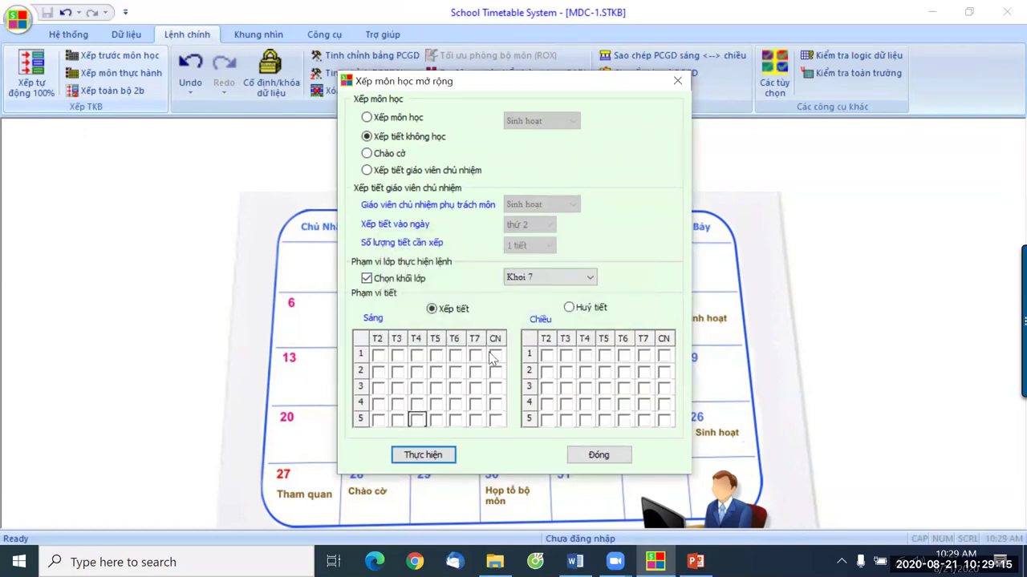
Schedule a Không học period for Khoi 8 in morning period 5 on Thursday (T5)
click(536, 282)
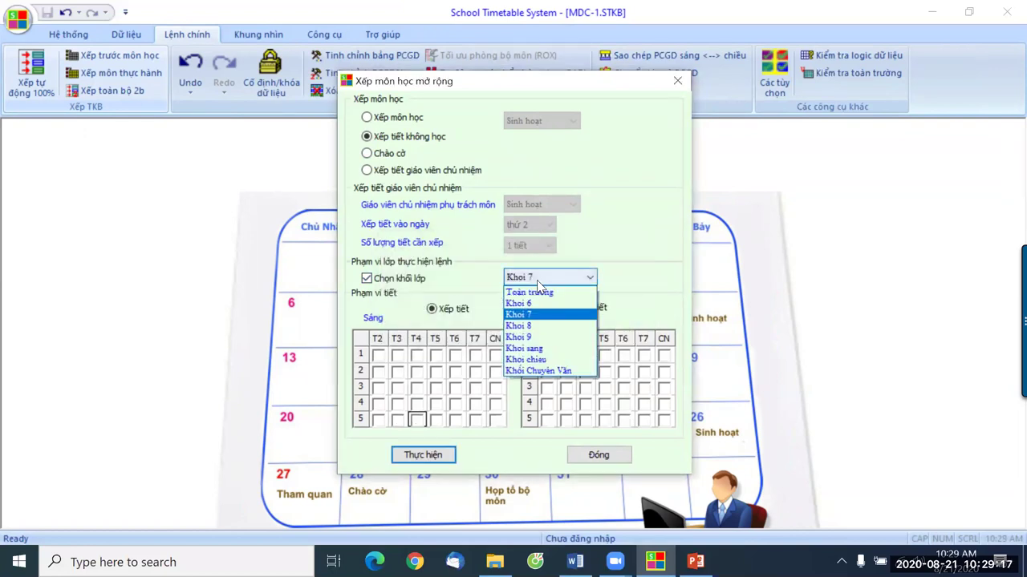
click(539, 334)
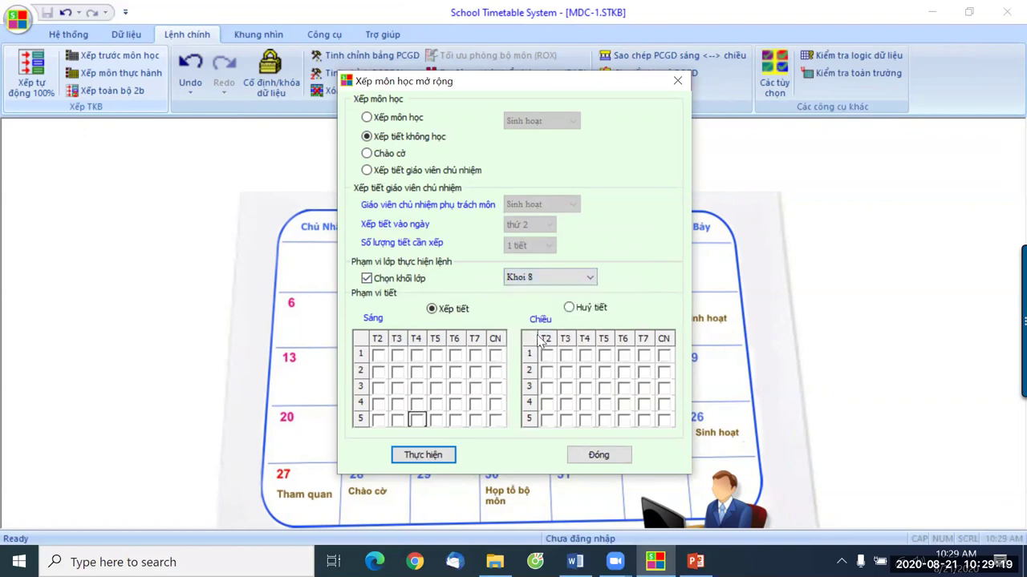
click(435, 421)
click(430, 456)
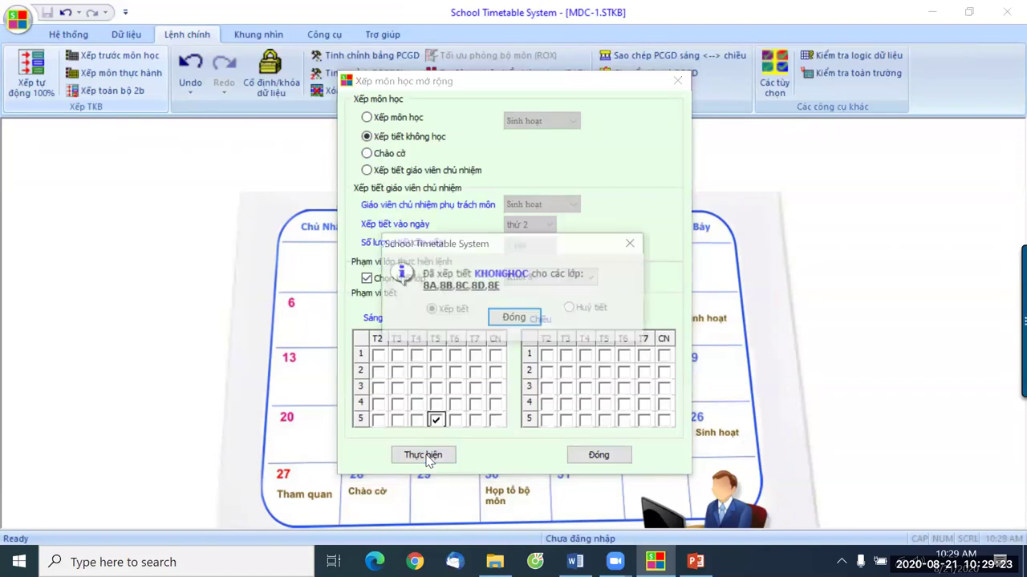
click(514, 319)
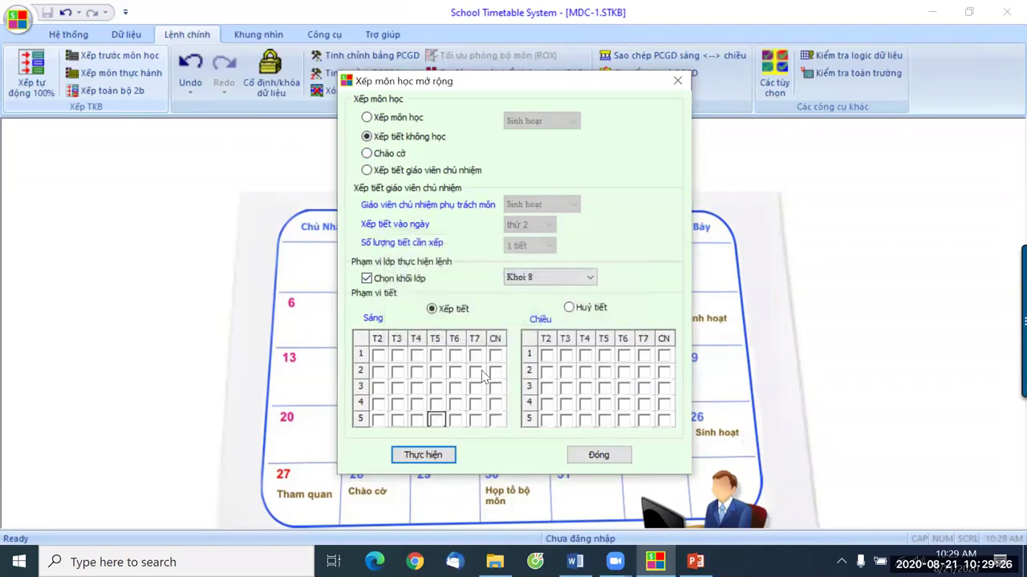
Schedule Không học periods for Khoi 9 in morning period 5 on Thursday (T5) and Friday (T6), and close the dialog
click(547, 280)
click(529, 341)
click(435, 419)
click(455, 419)
click(423, 454)
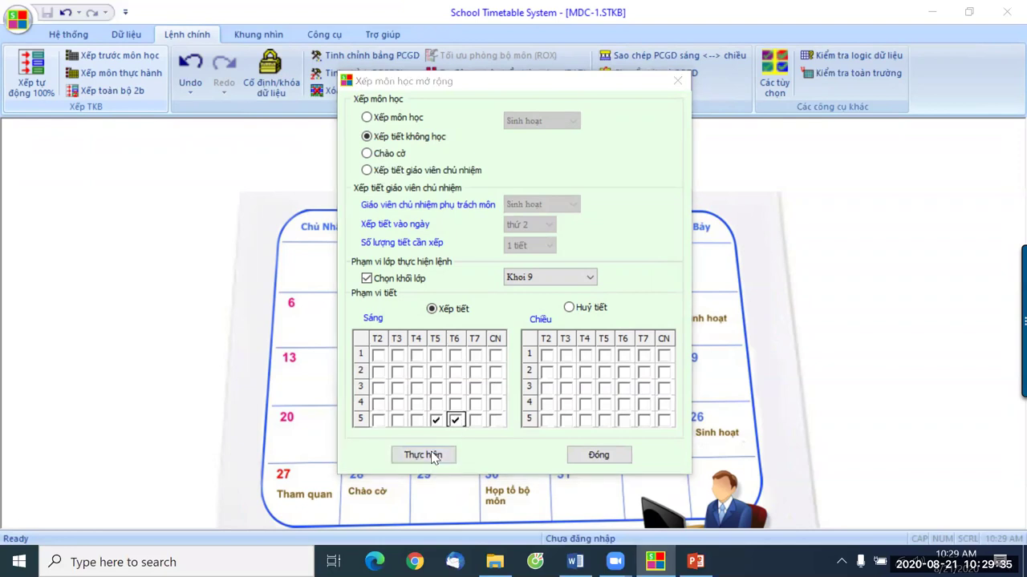
click(515, 318)
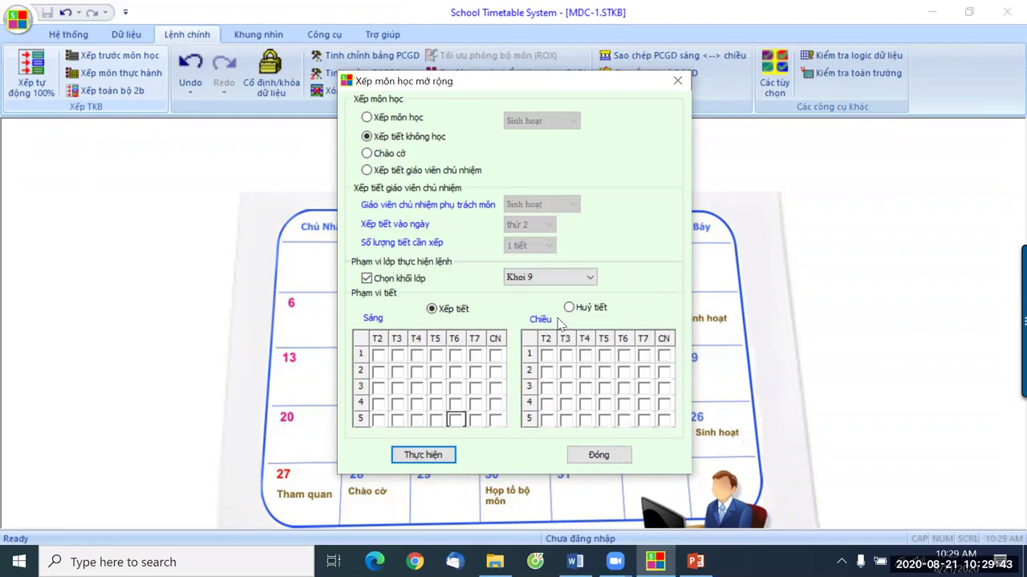
click(578, 461)
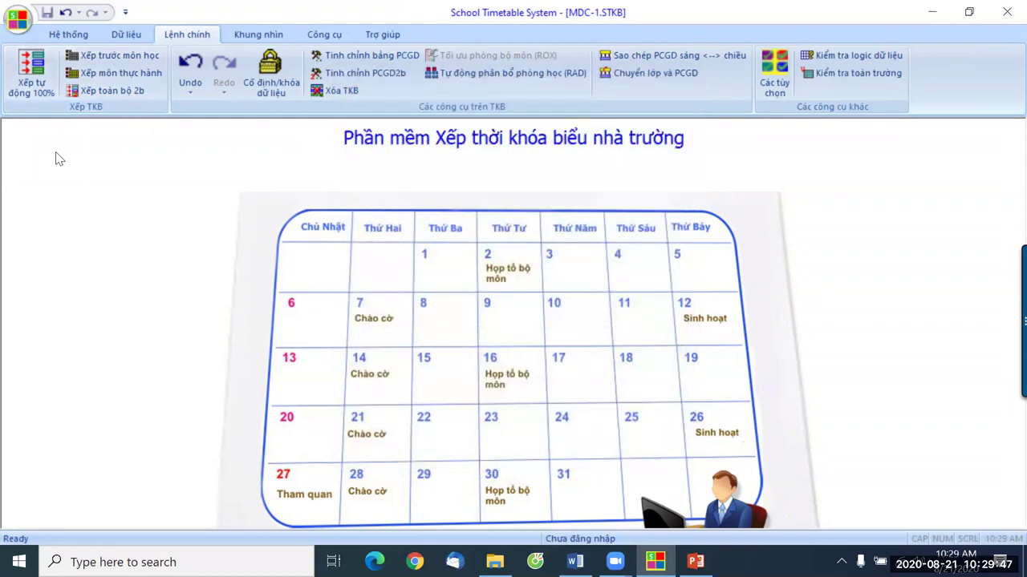
Examine the Chào cờ and Không học periods of all classes in the morning ShowAll timetable, and close the view
click(254, 37)
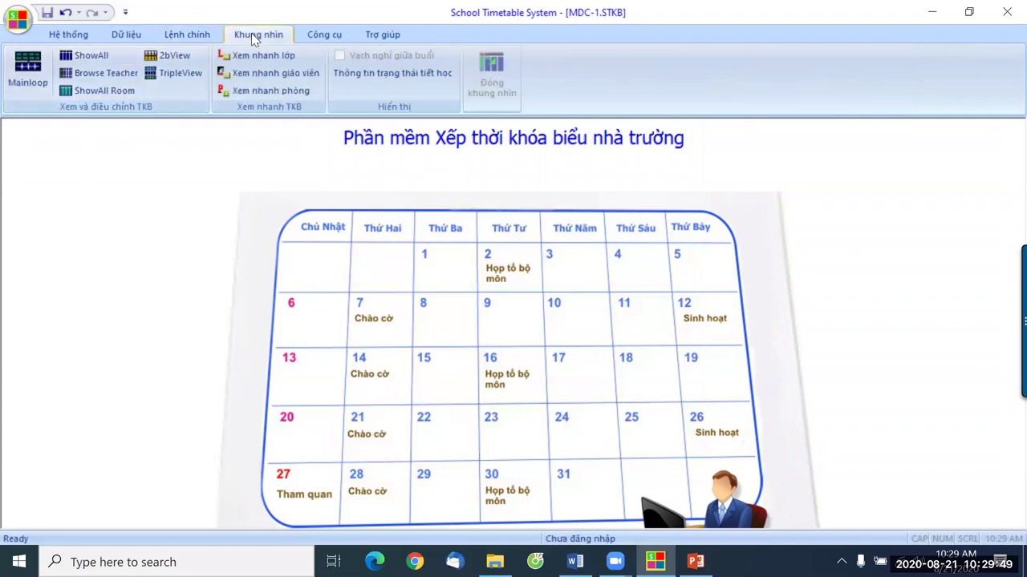
click(88, 57)
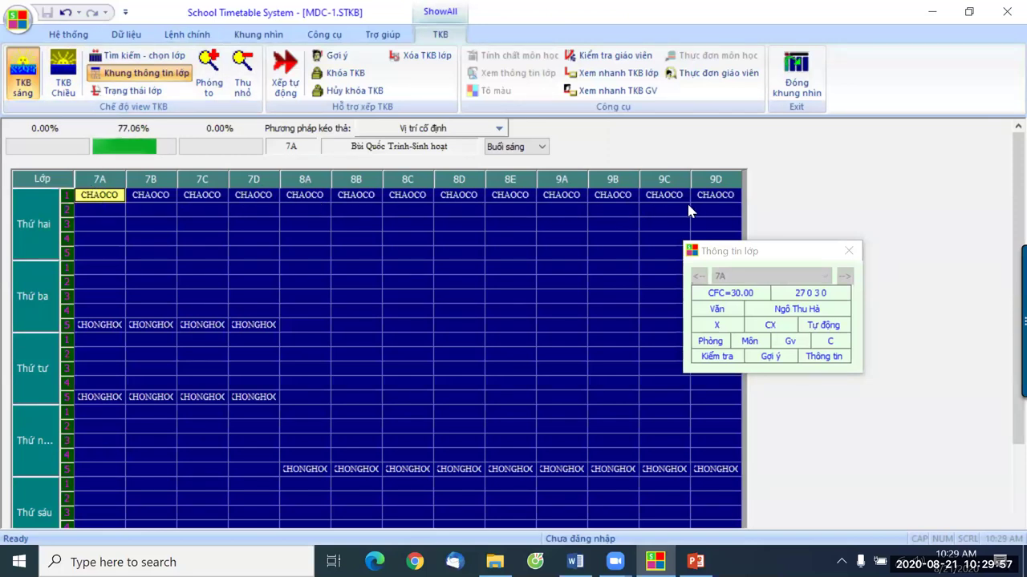
drag(759, 255, 871, 207)
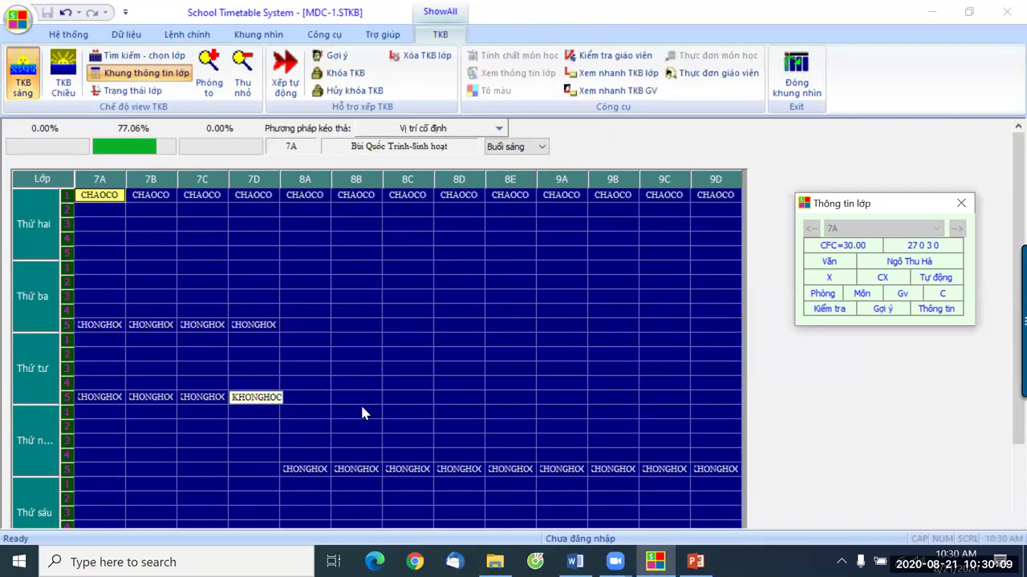
scroll(383, 406, down, 2)
scroll(343, 273, up, 2)
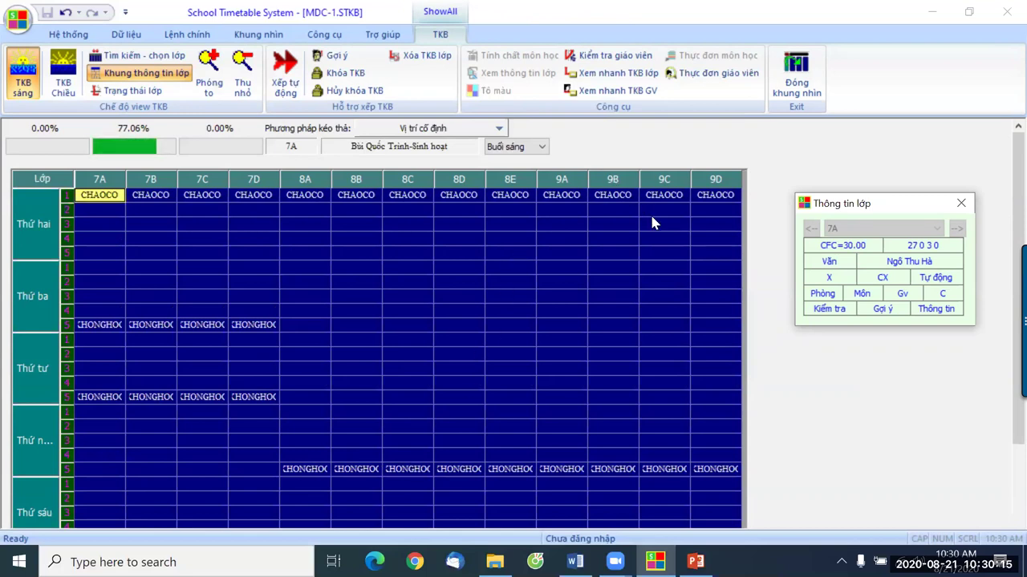
scroll(652, 215, down, 2)
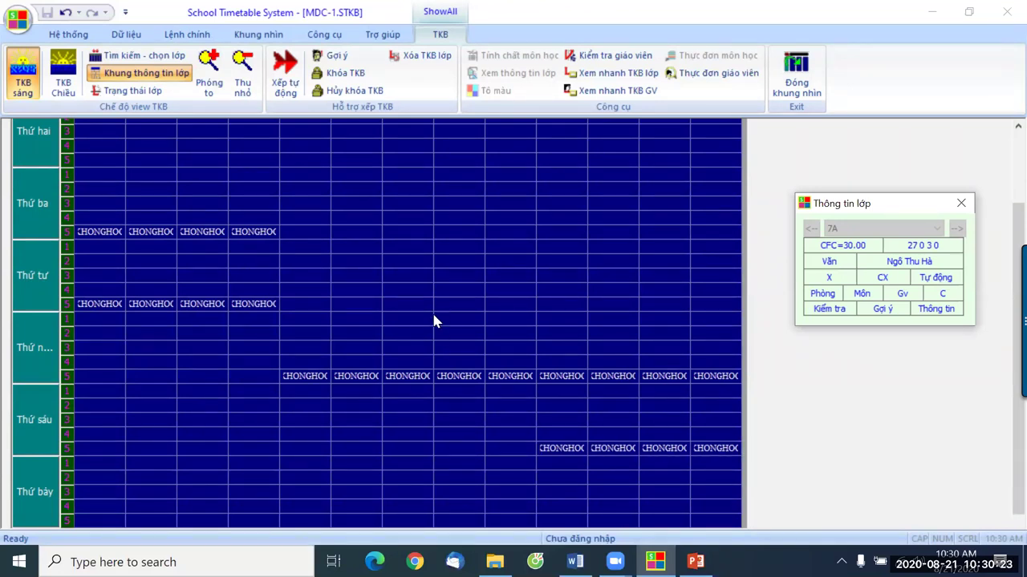
scroll(433, 309, up, 1)
scroll(461, 321, down, 1)
scroll(464, 321, up, 1)
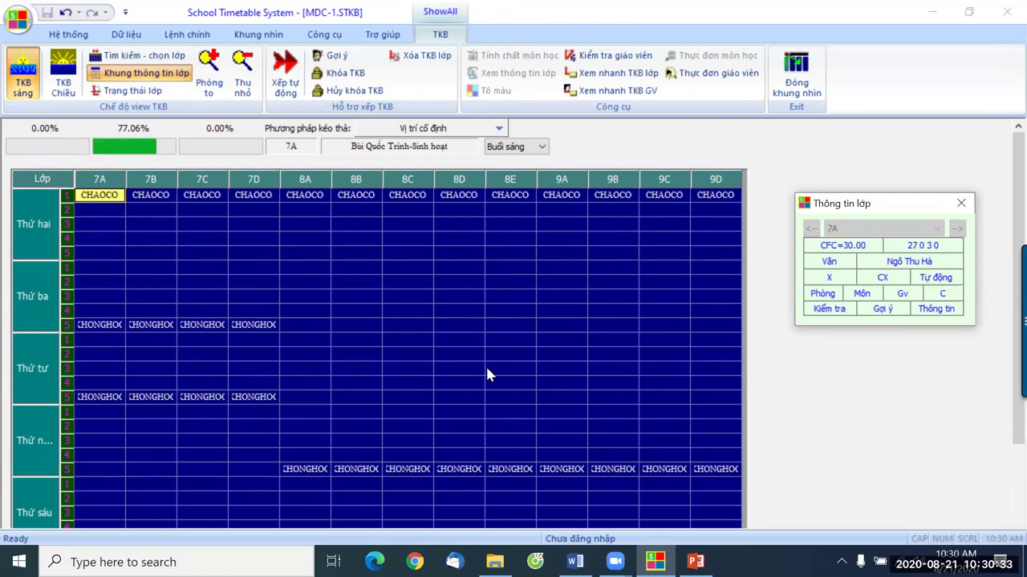
click(803, 88)
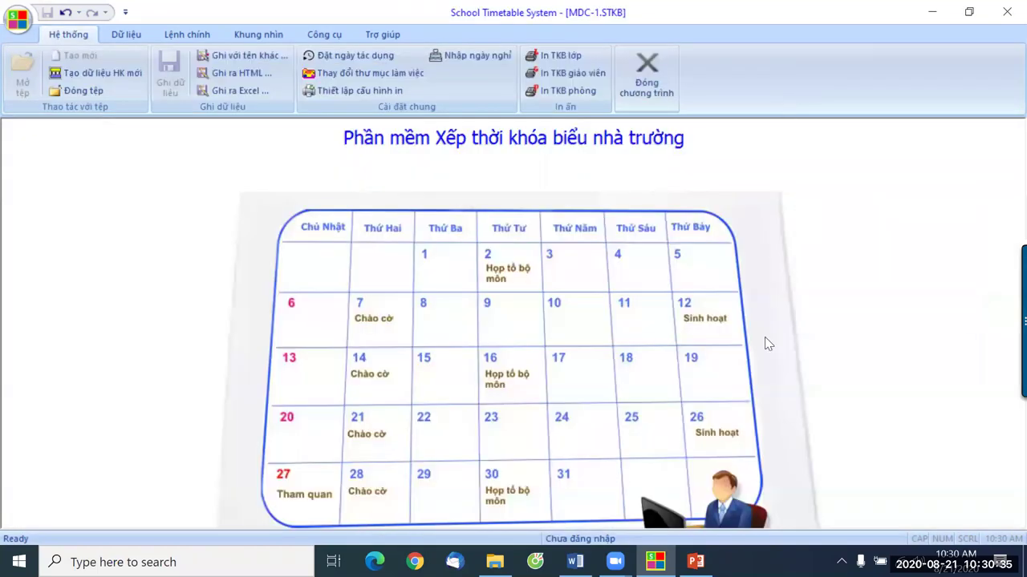
Switch to PowerPoint and open slide 36, Xếp tiết Sinh hoạt, GV CN
key(alt+Tab)
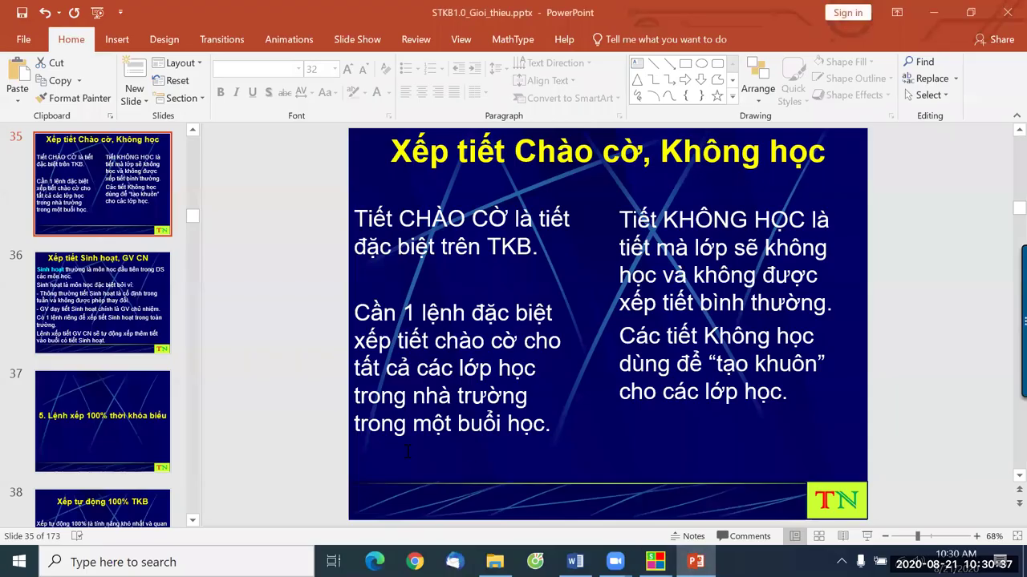
click(113, 337)
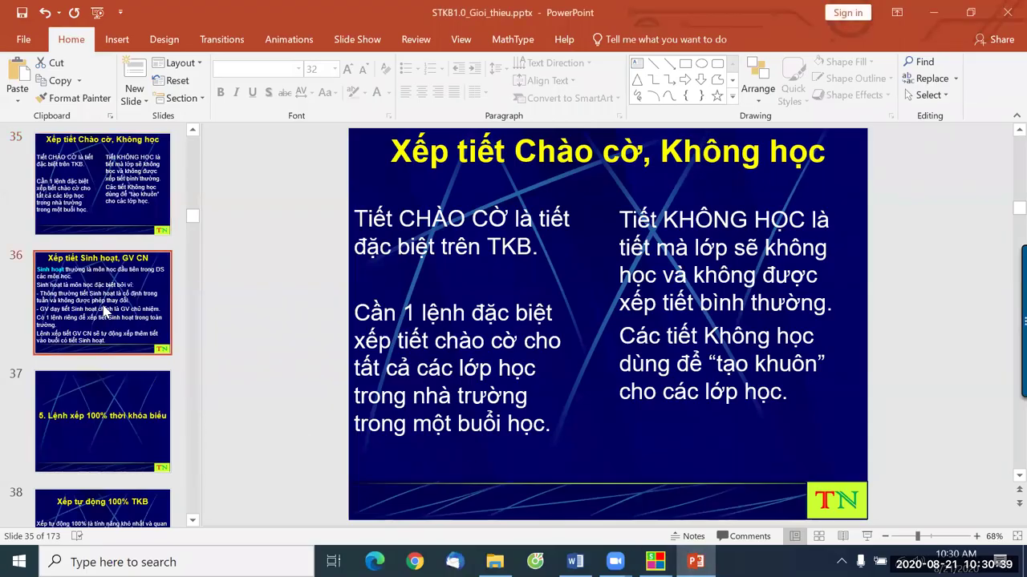
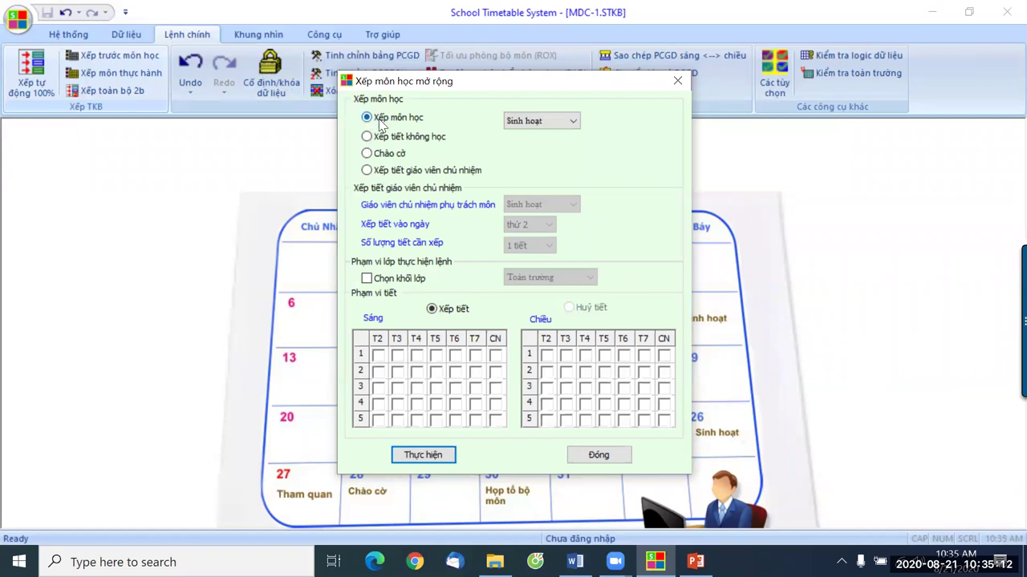
Schedule the subject Sinh hoạt for the whole school in morning period 2 on Monday (T2)
click(529, 121)
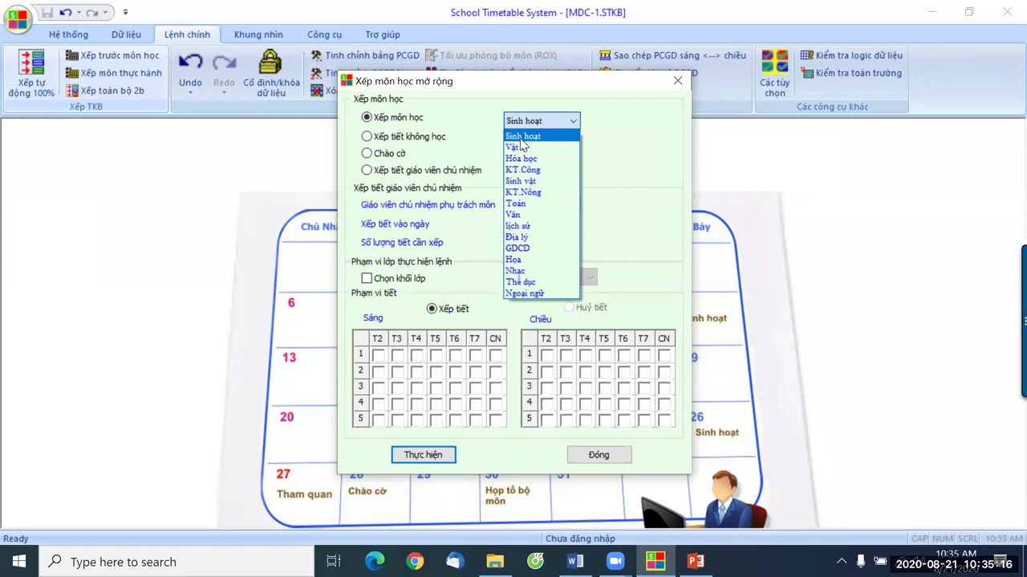
click(522, 136)
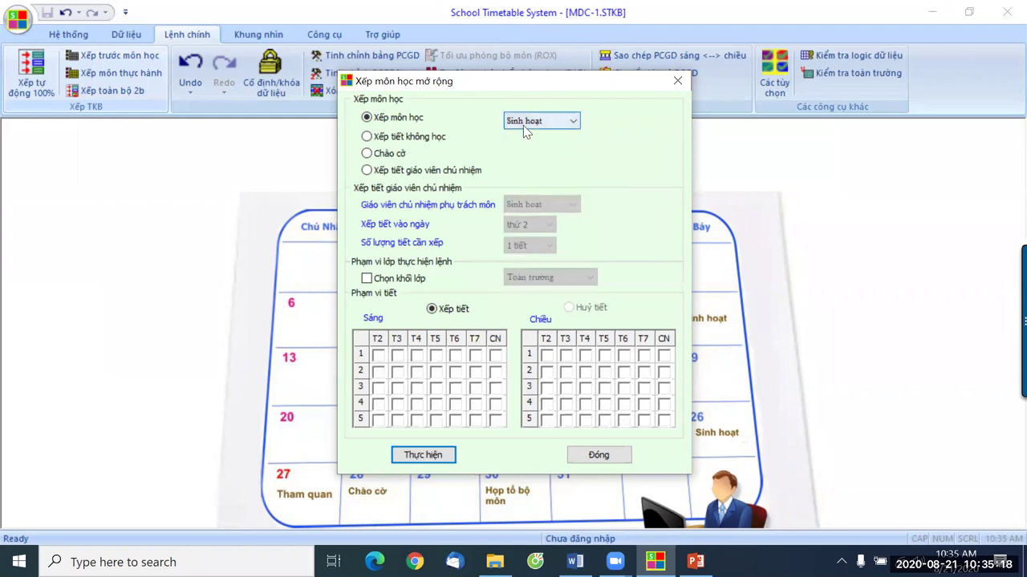
click(377, 371)
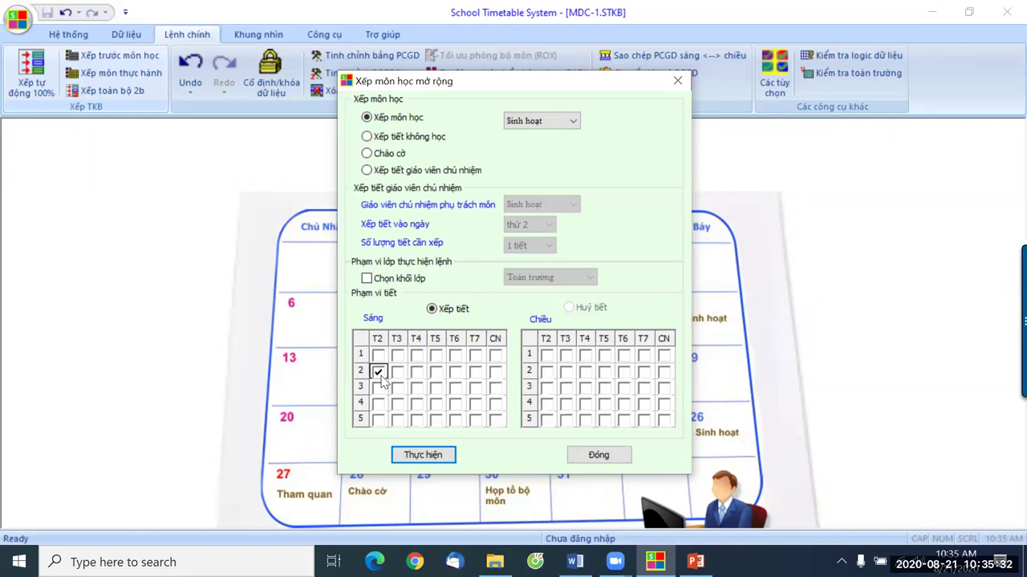
click(424, 456)
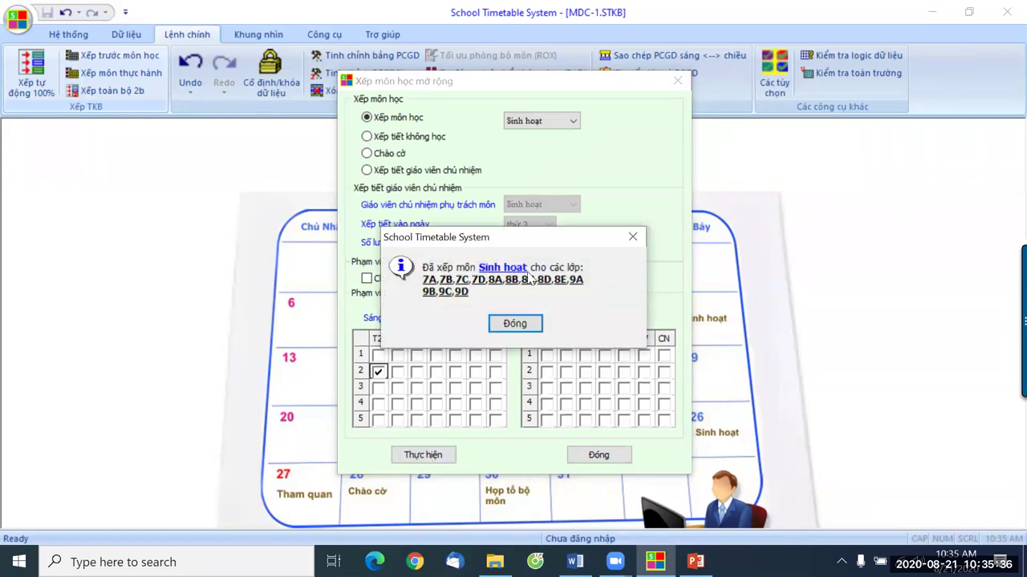
click(517, 324)
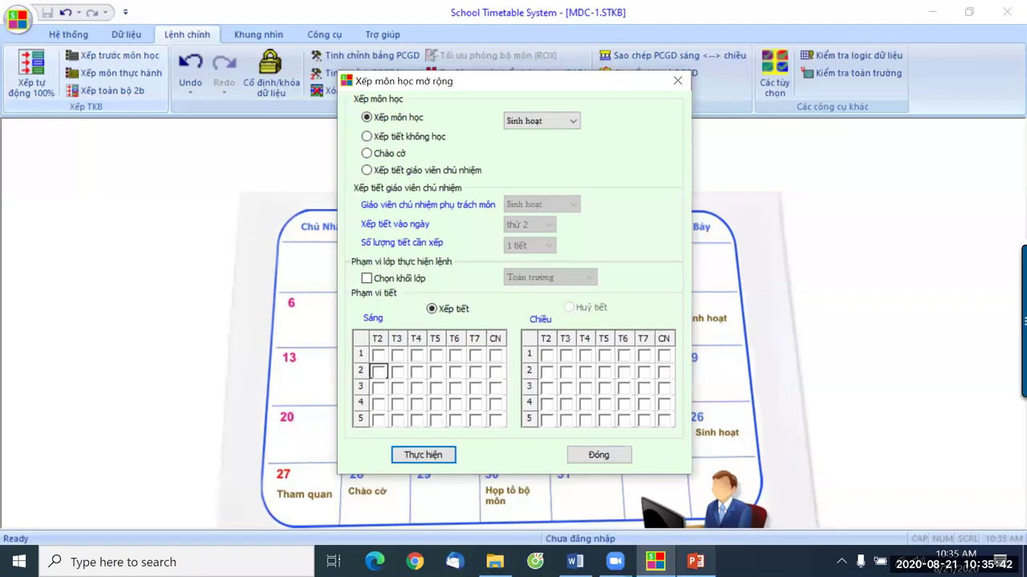
Schedule 1 tiết for the homeroom teachers (Xếp tiết giáo viên chủ nhiệm) in charge of Sinh hoạt, and close the dialog
click(695, 561)
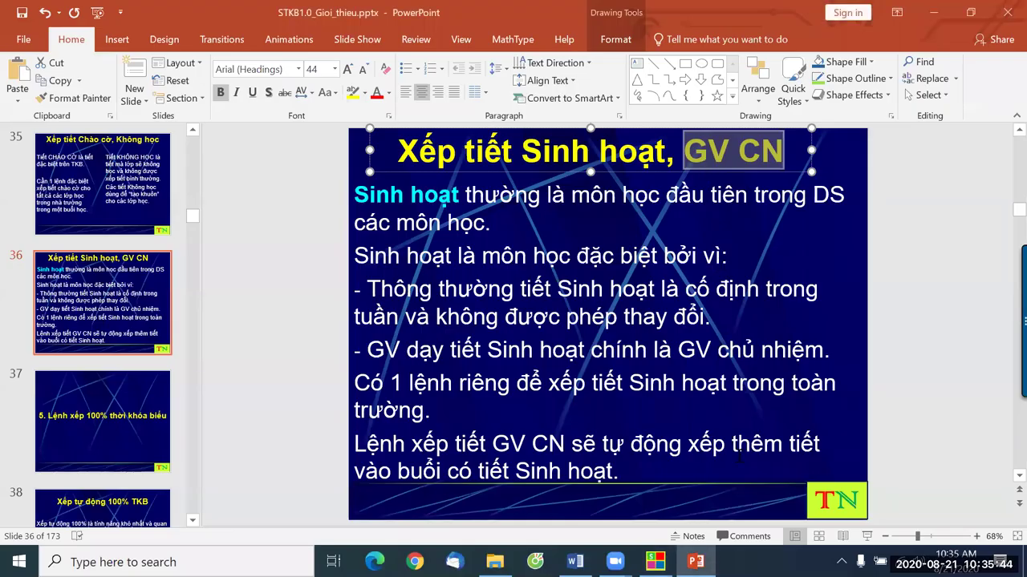
click(655, 561)
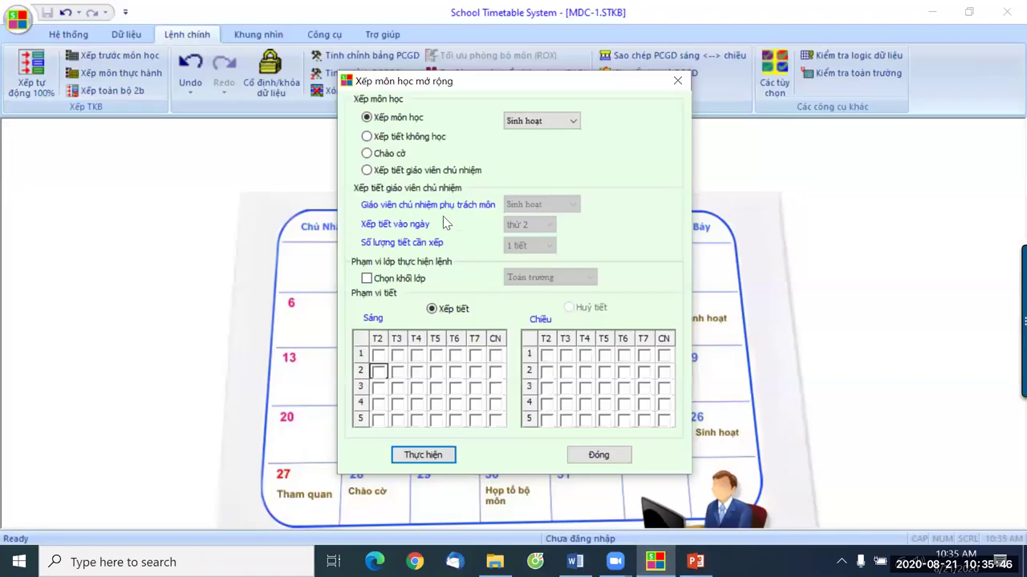
click(369, 171)
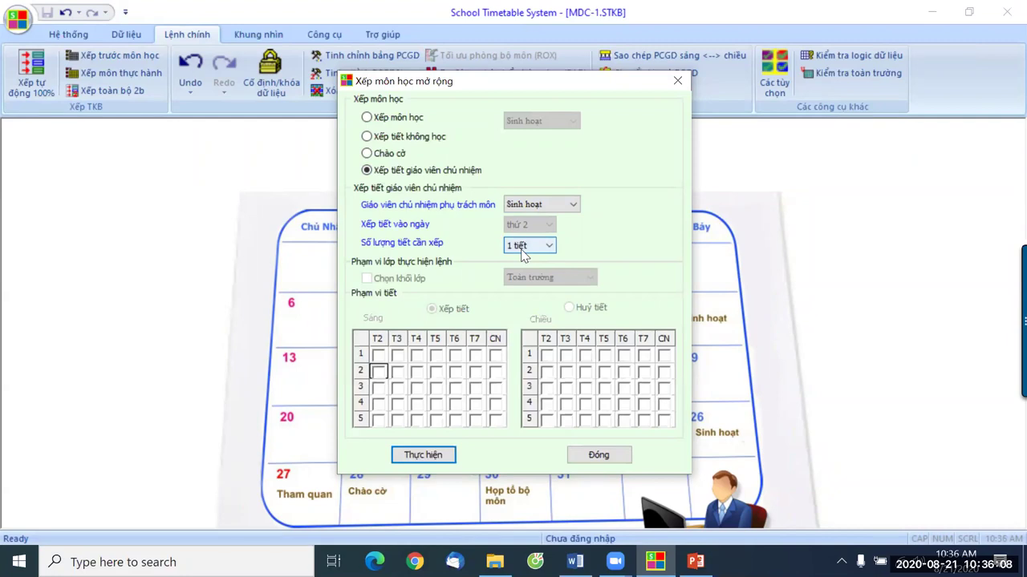
click(421, 454)
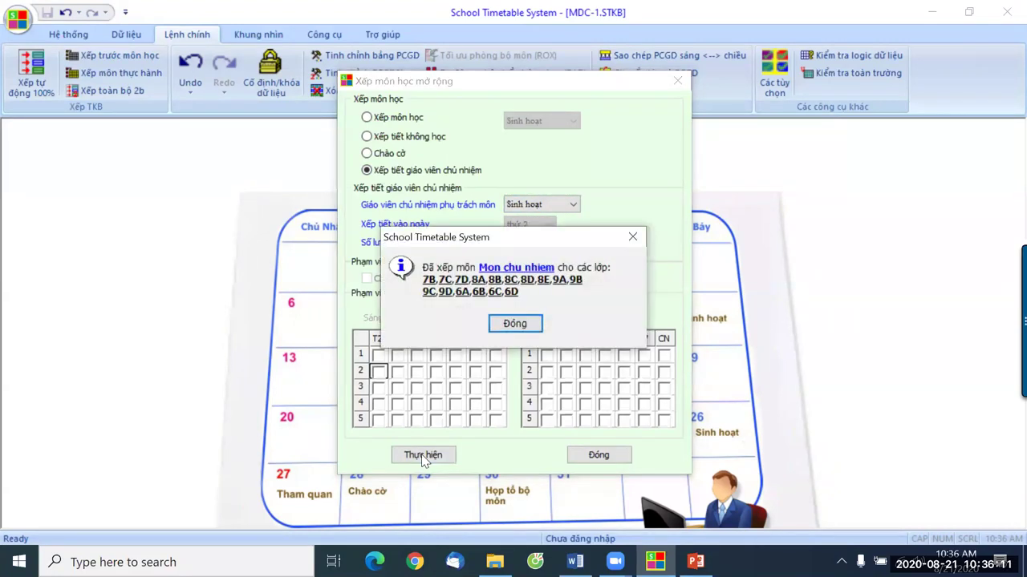
click(505, 324)
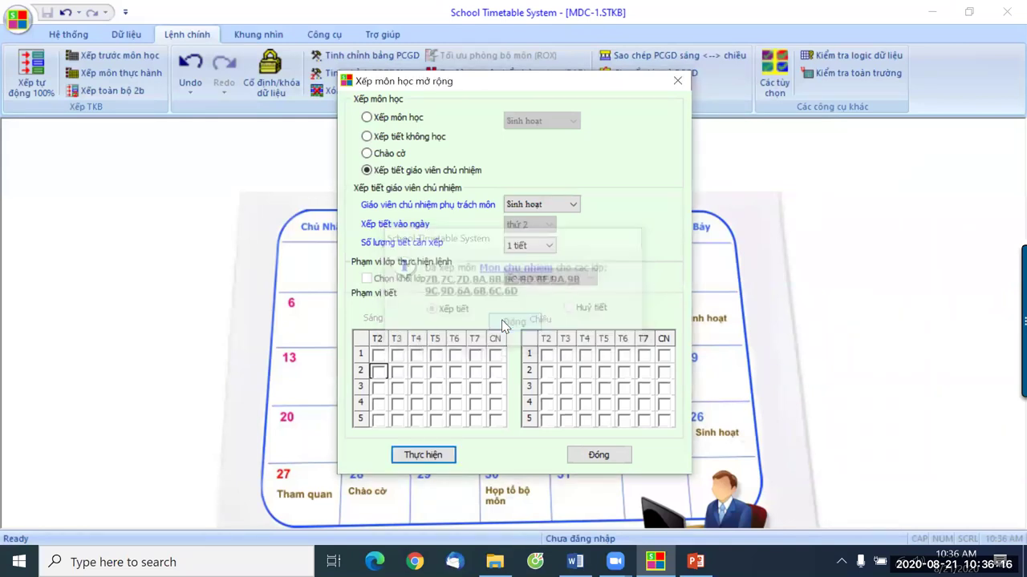
click(597, 455)
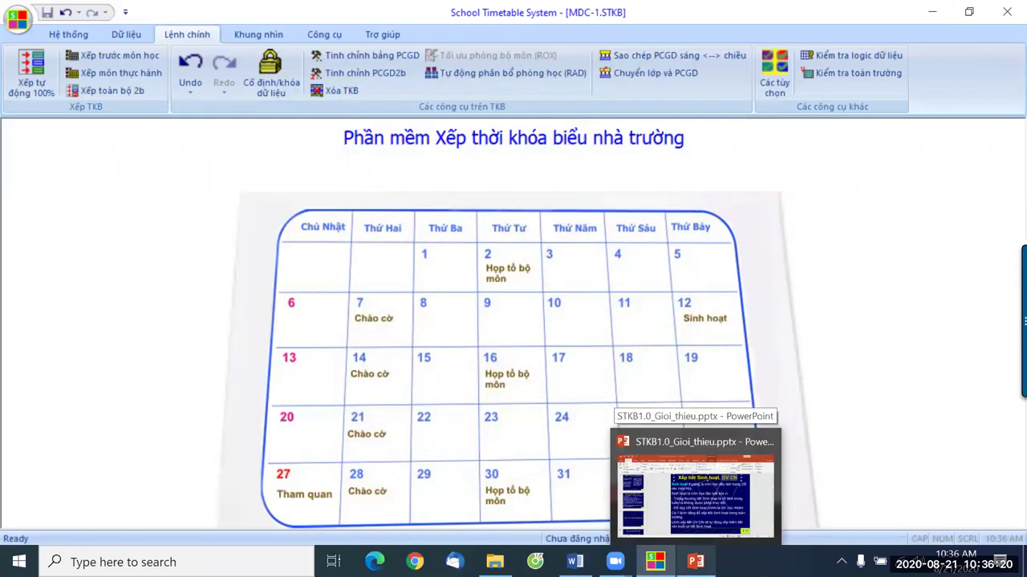
Switch to PowerPoint and review slides 35 and 36 on Chào cờ, Không học, Sinh hoạt and GV CN periods
click(694, 561)
click(74, 189)
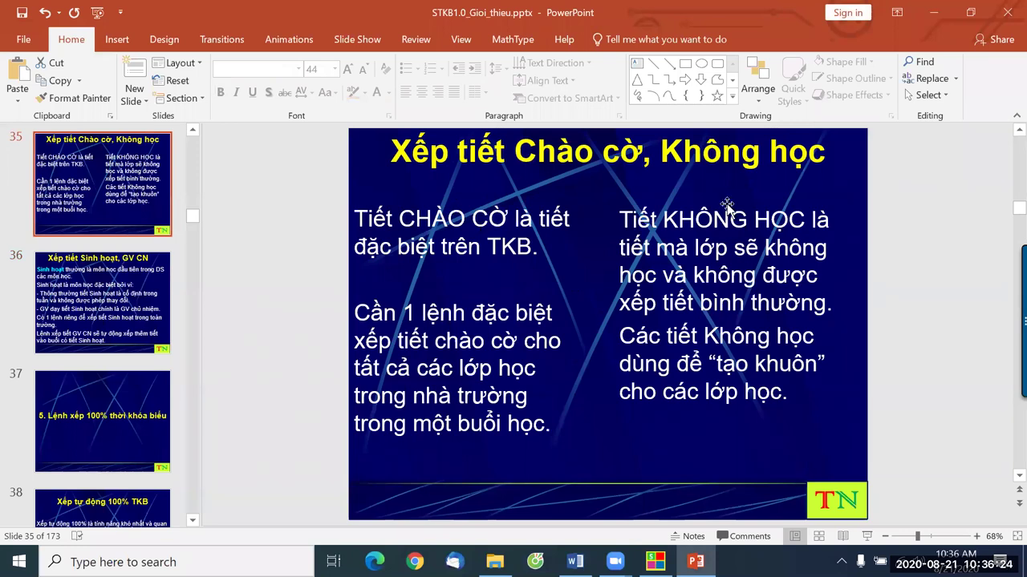
click(126, 326)
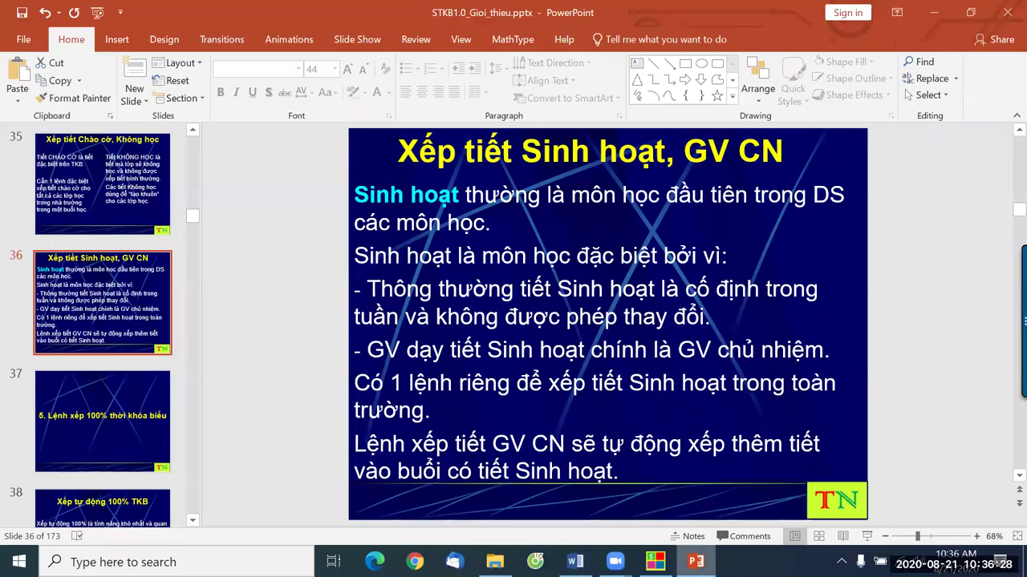
Switch back to School Timetable System and check the Monday Sinh hoạt and homeroom teacher periods in the ShowAll view
click(655, 561)
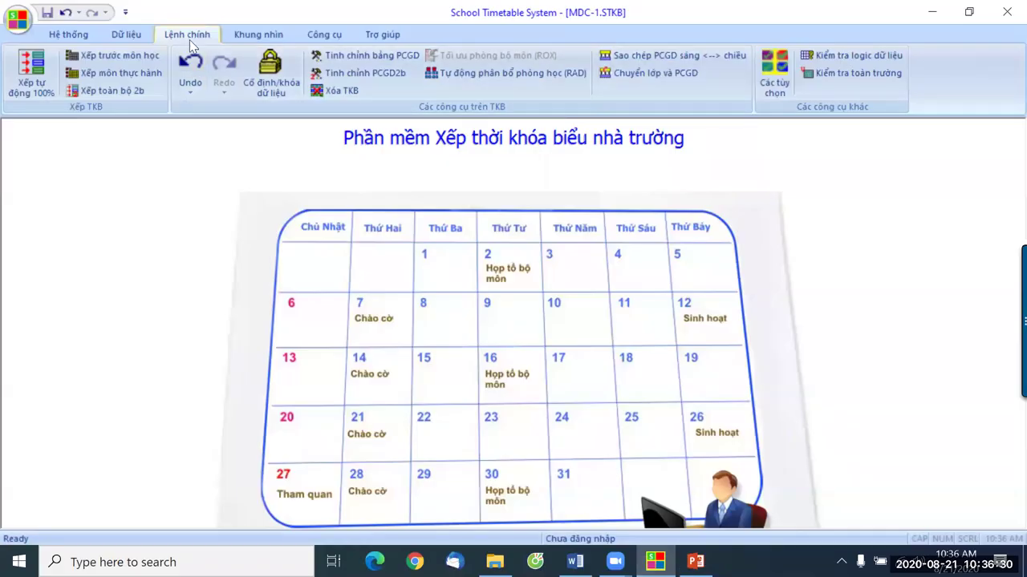
click(257, 35)
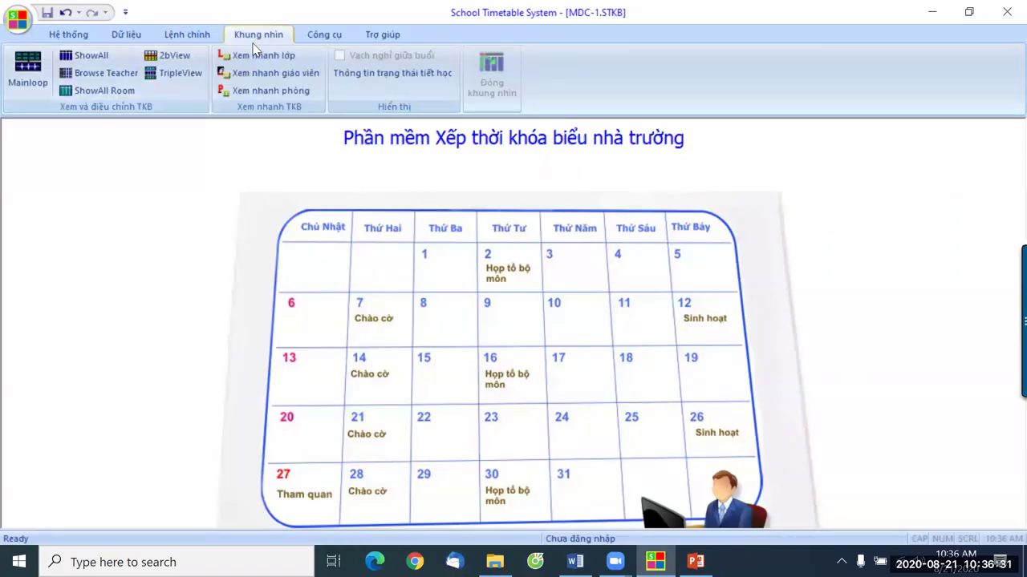
click(92, 55)
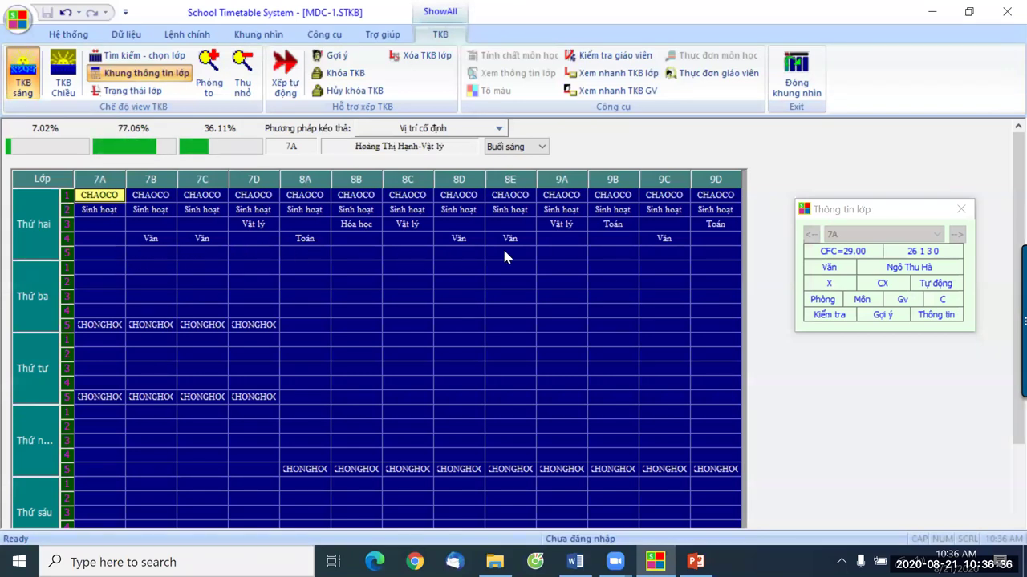
click(663, 224)
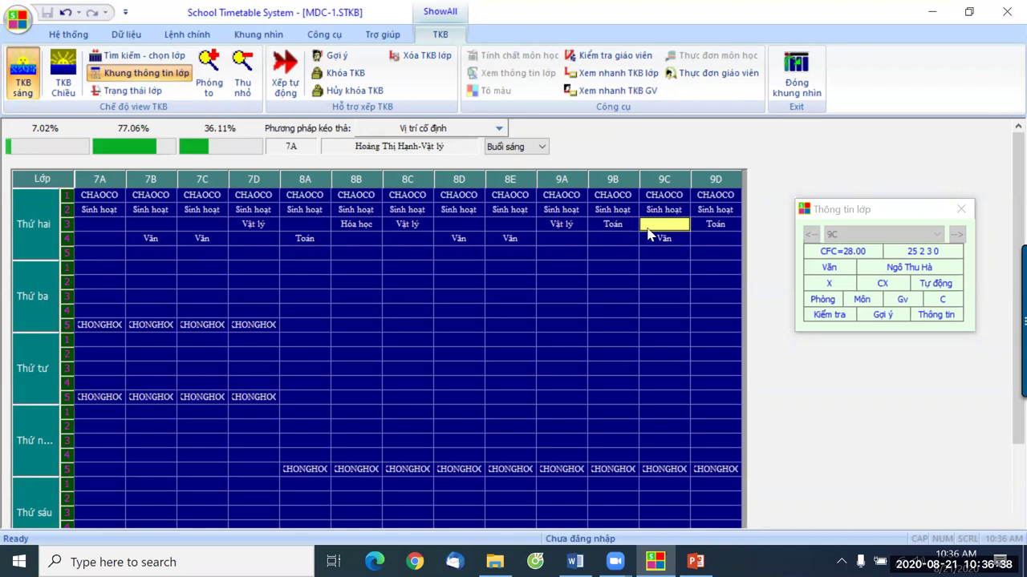
Try to move class 7B's Monday Văn lesson from period 4 to period 3
click(154, 239)
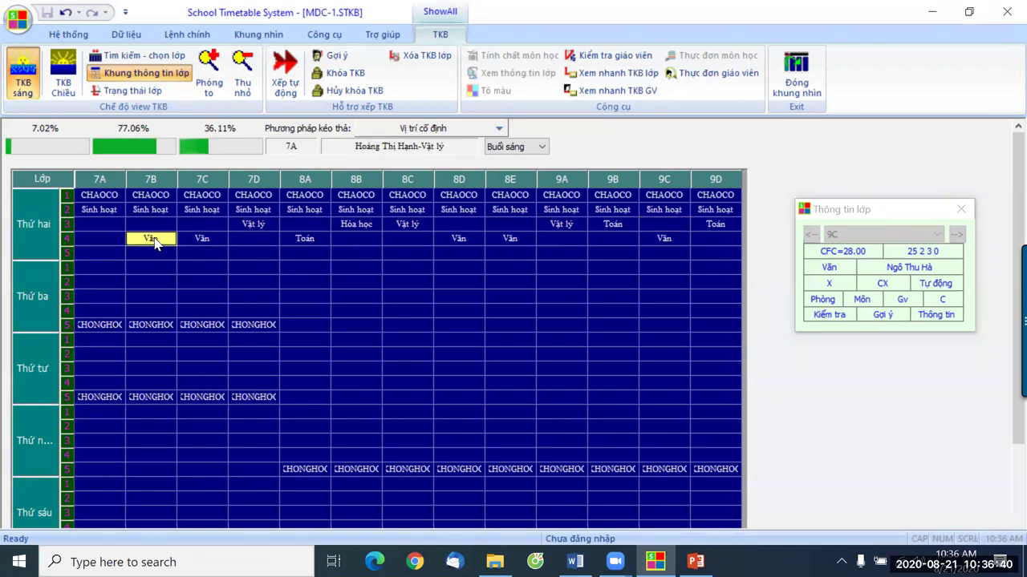
drag(158, 242, 153, 230)
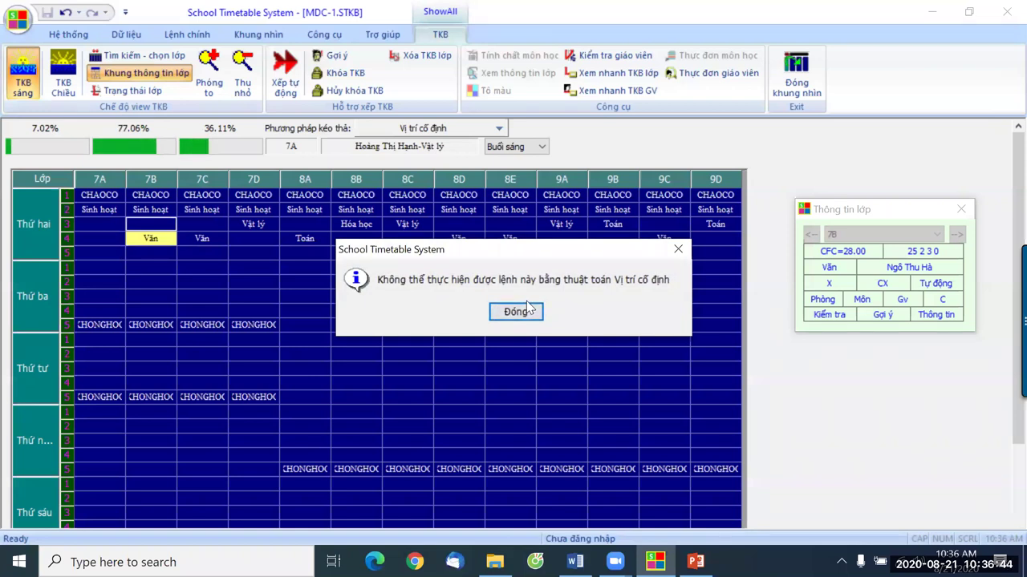
click(517, 312)
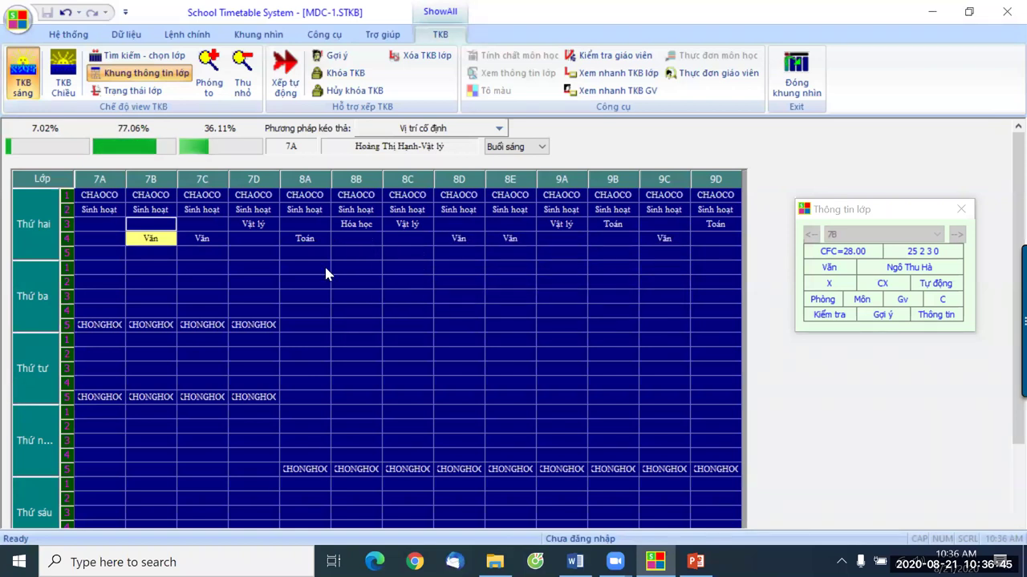
Examine the pre-scheduled Văn and Không học periods across the classes in the morning timetable
click(214, 239)
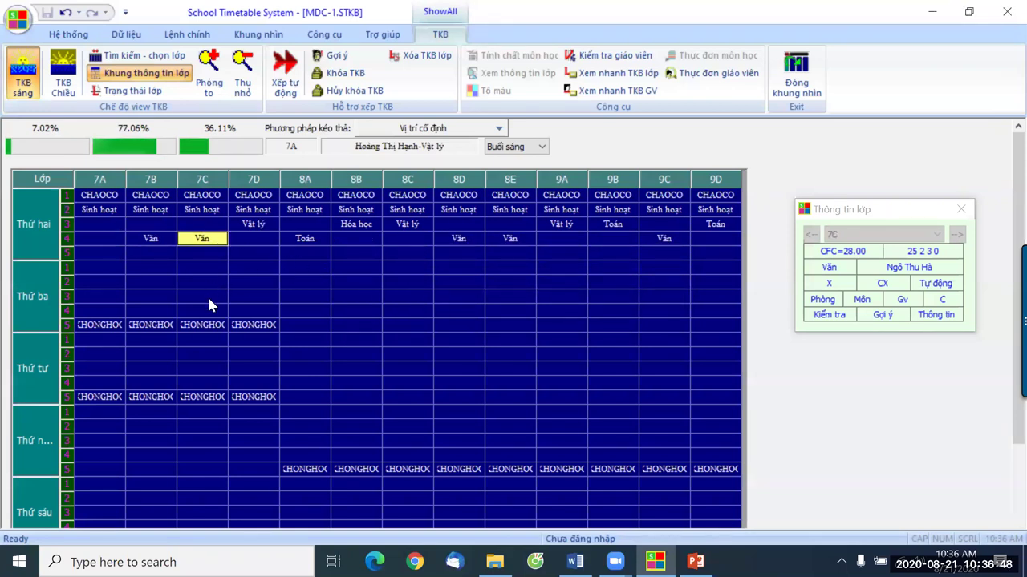
click(373, 340)
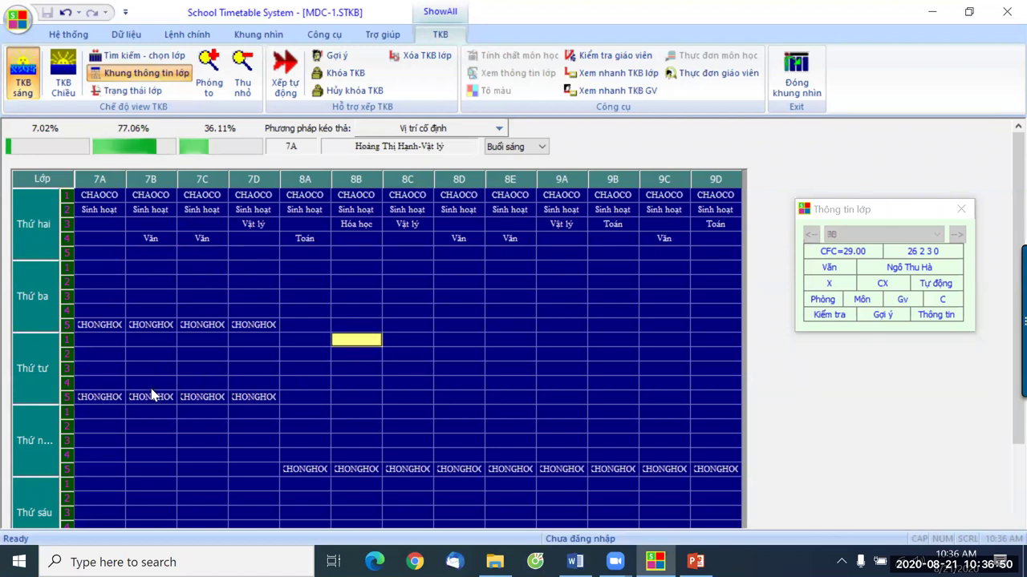
scroll(225, 317, down, 1)
scroll(201, 329, up, 1)
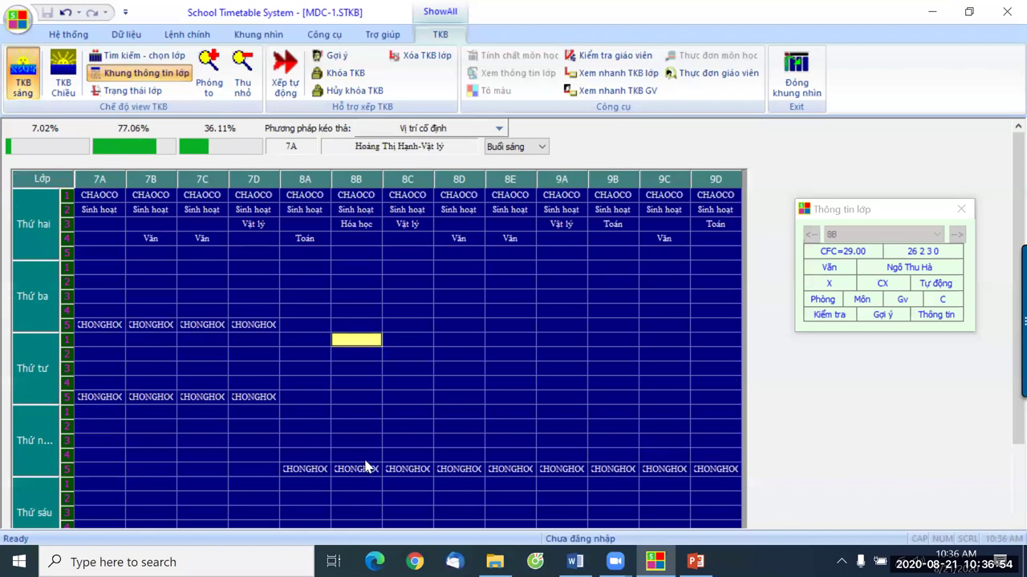
scroll(574, 437, down, 1)
scroll(580, 417, up, 1)
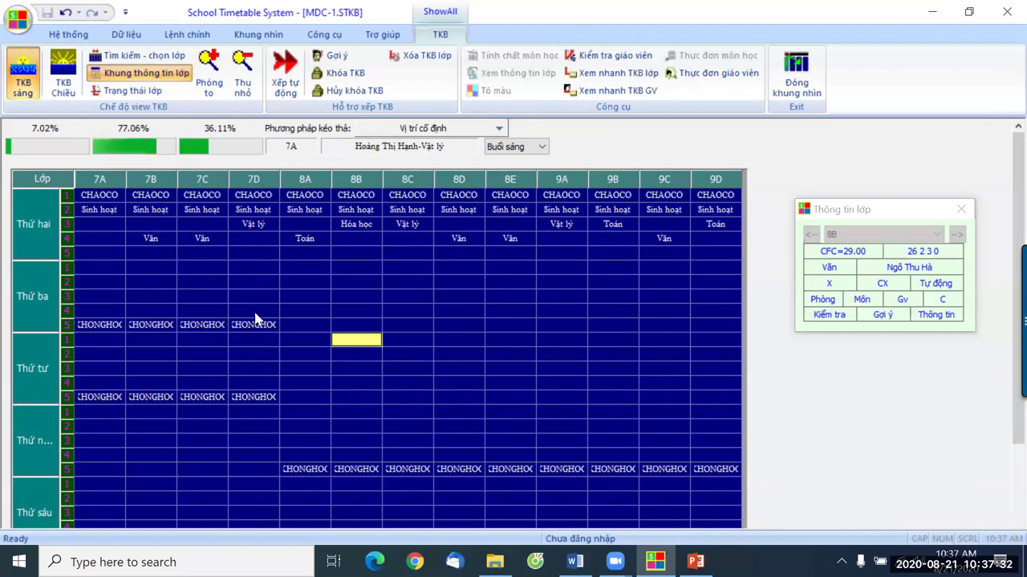
Move class 7D's Không học period from Wednesday period 5 to Thursday period 5 using Pick
scroll(264, 363, down, 3)
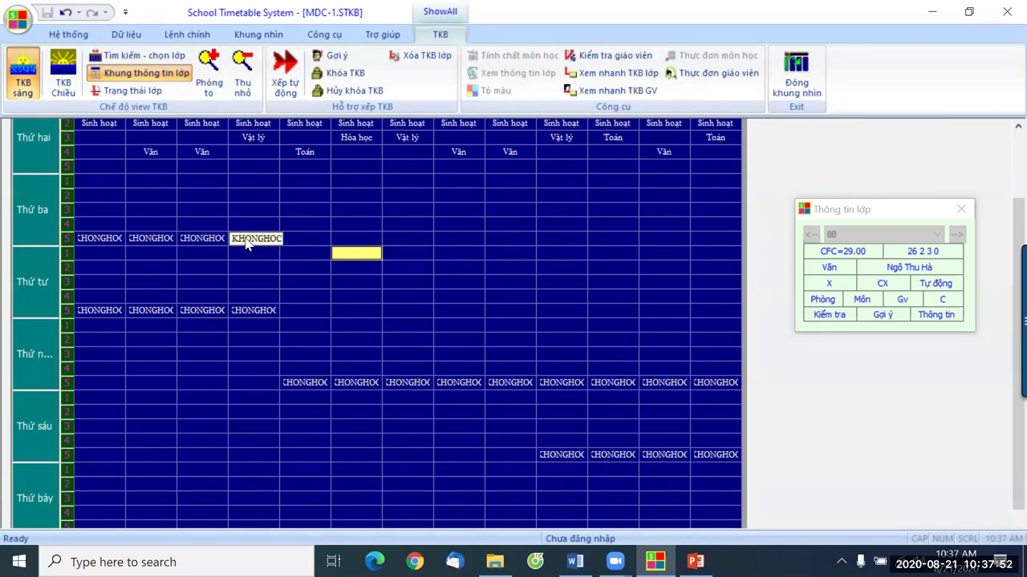
right_click(250, 315)
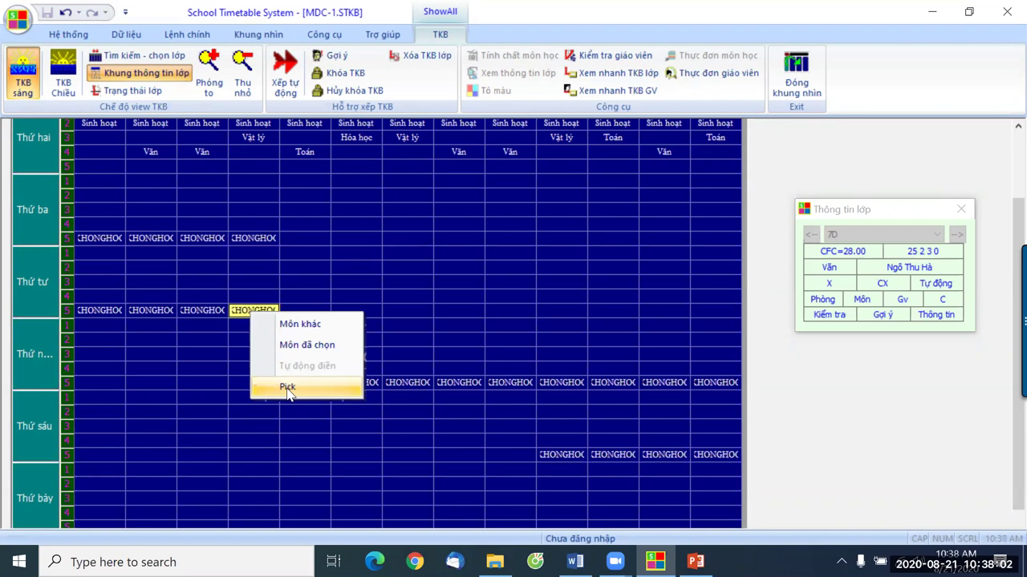
click(287, 388)
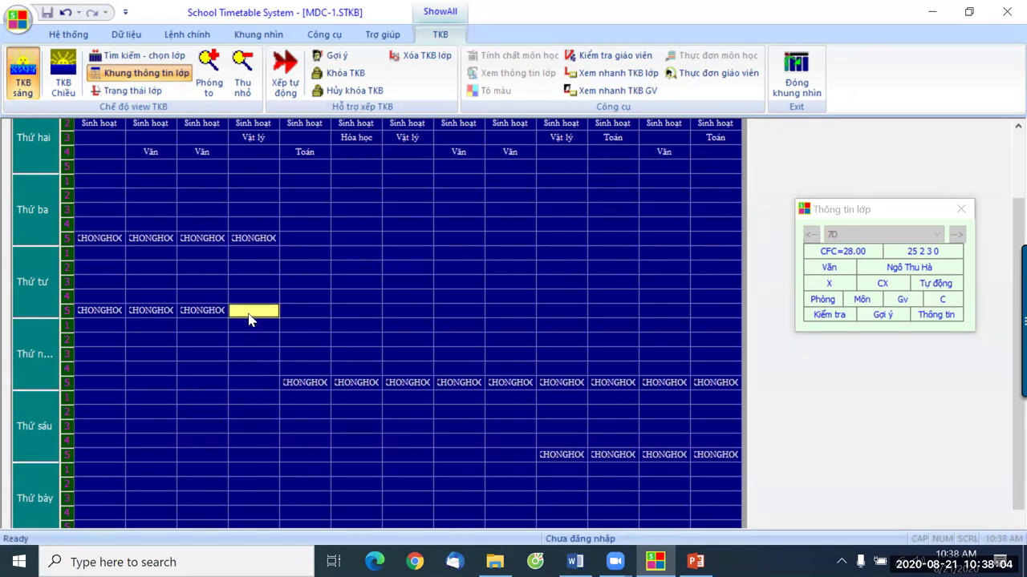
right_click(253, 383)
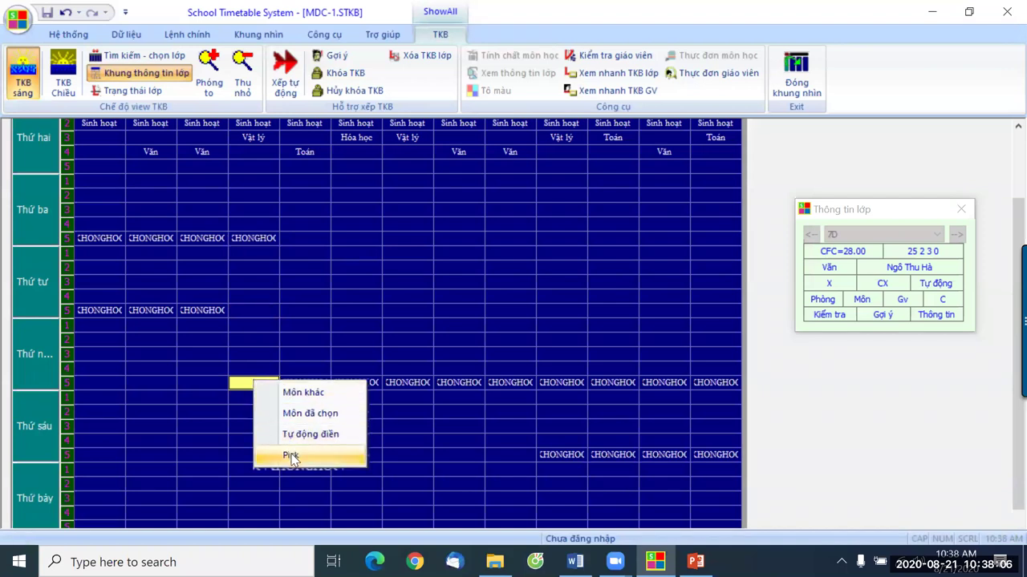
click(289, 454)
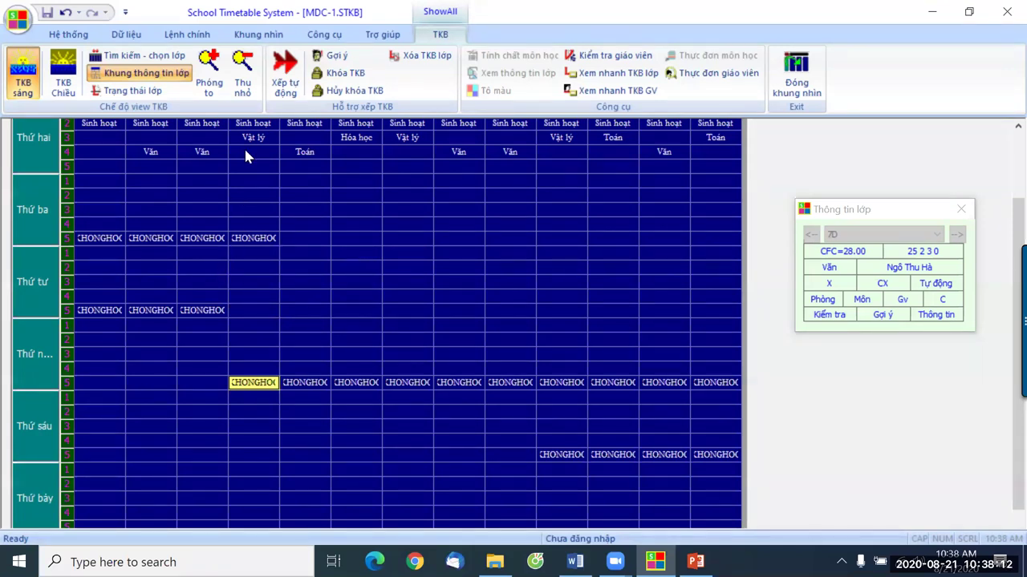
Move class 7D's Không học period from Tuesday period 5 to Friday period 5 using Pick
scroll(255, 160, up, 2)
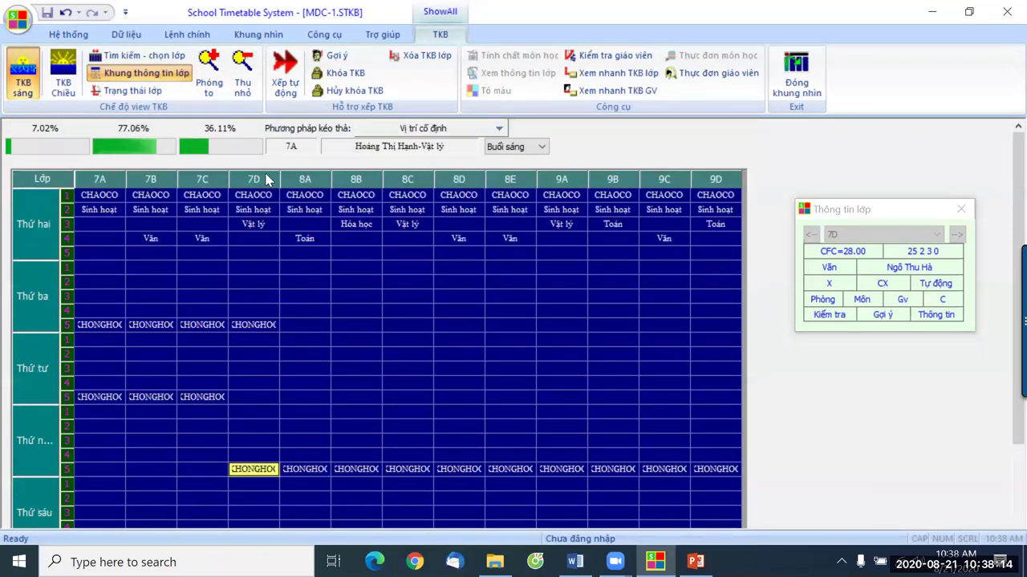
scroll(253, 320, down, 2)
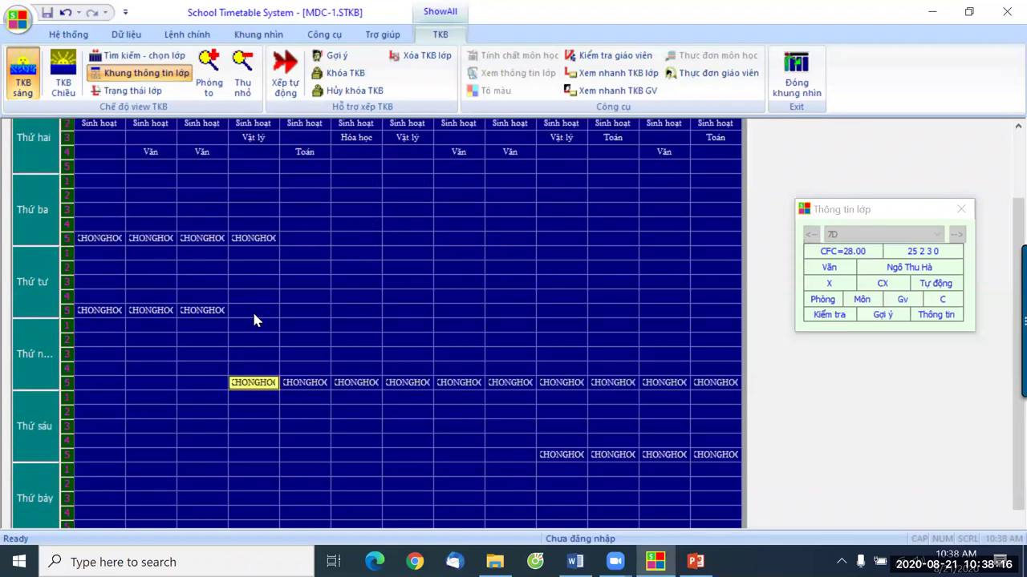
right_click(254, 246)
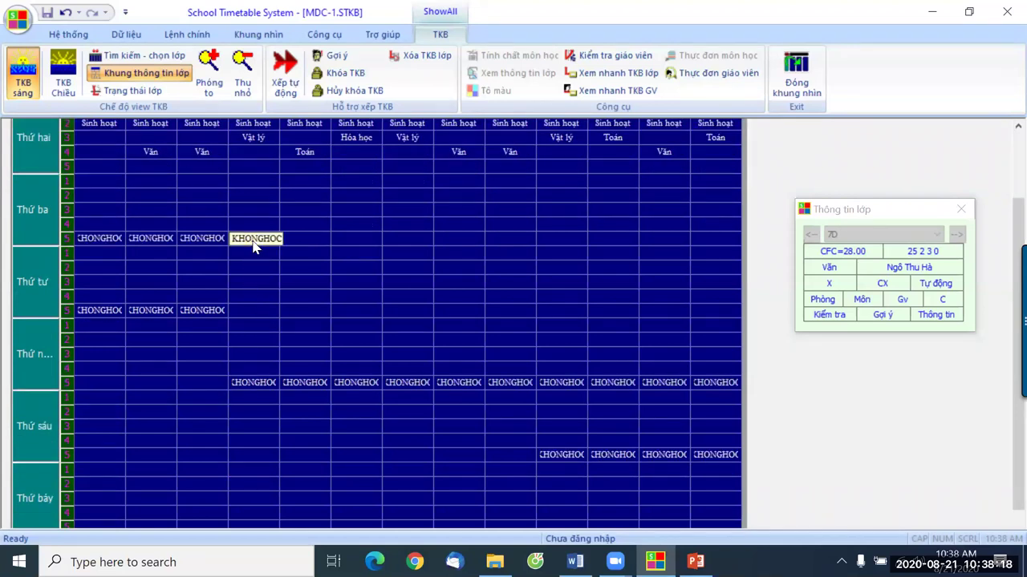
click(269, 316)
scroll(264, 409, down, 1)
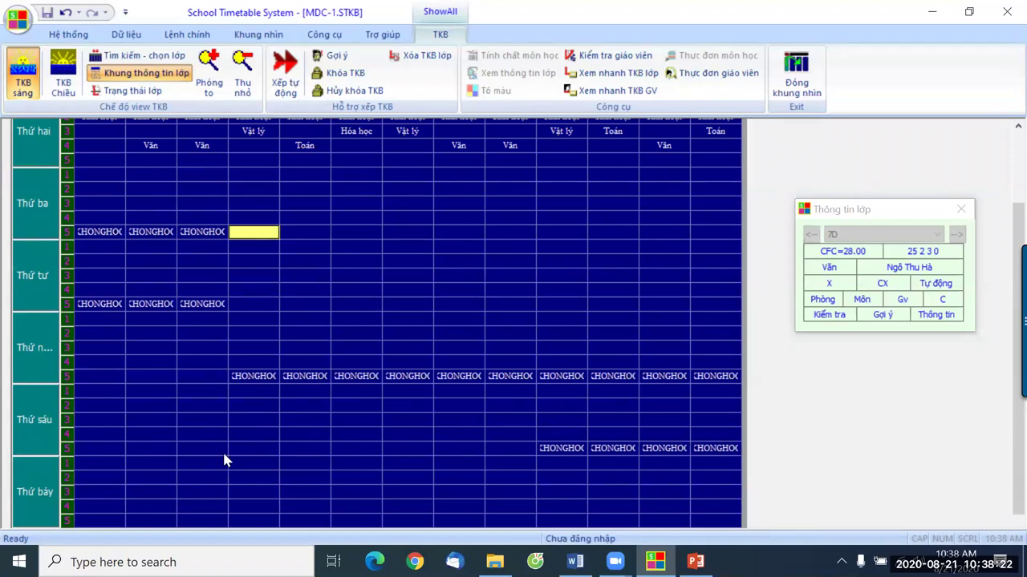
click(256, 450)
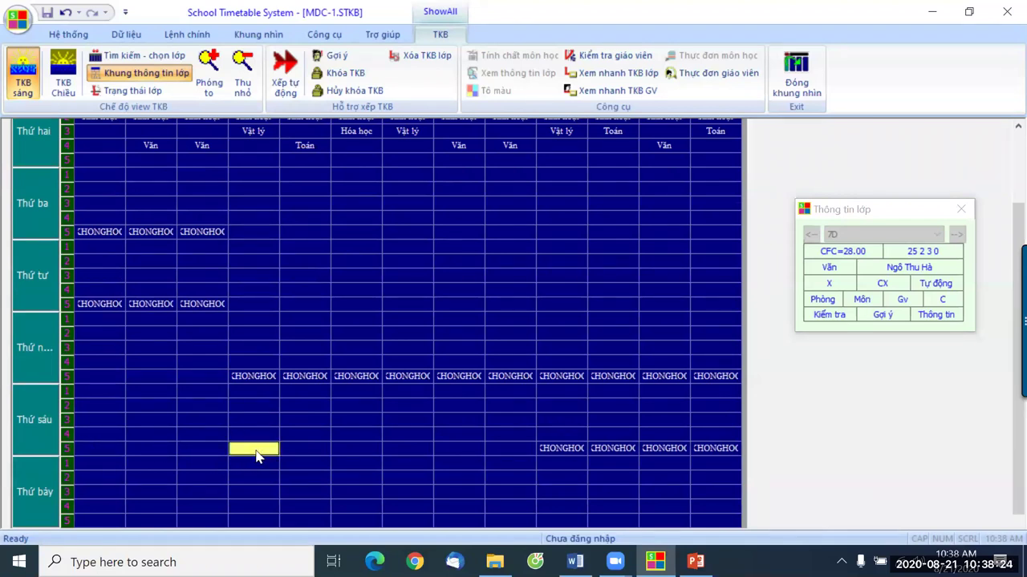
Place the picked KHONGHOC period in Tuesday period 5 of class 7D
right_click(256, 451)
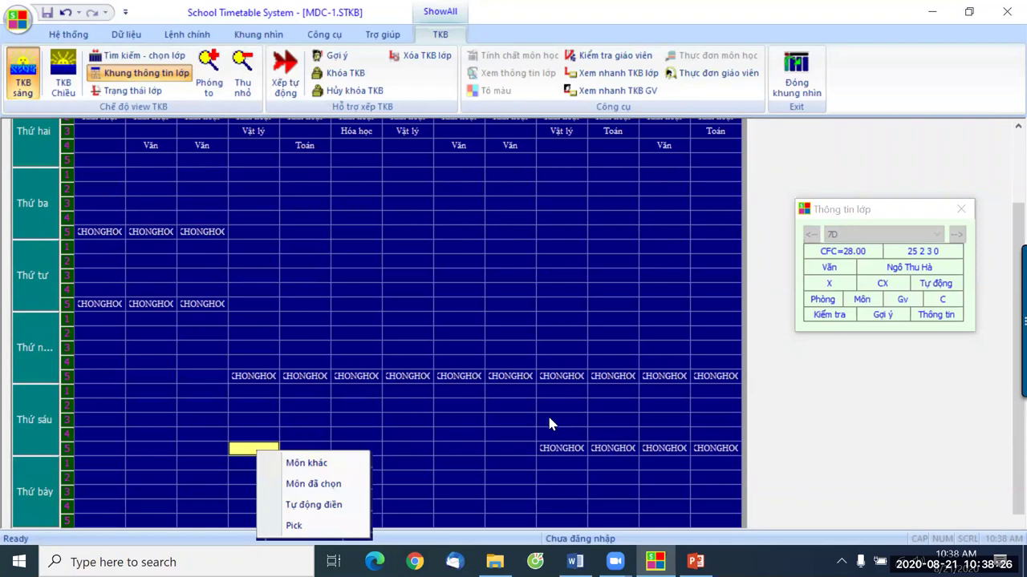
click(1005, 522)
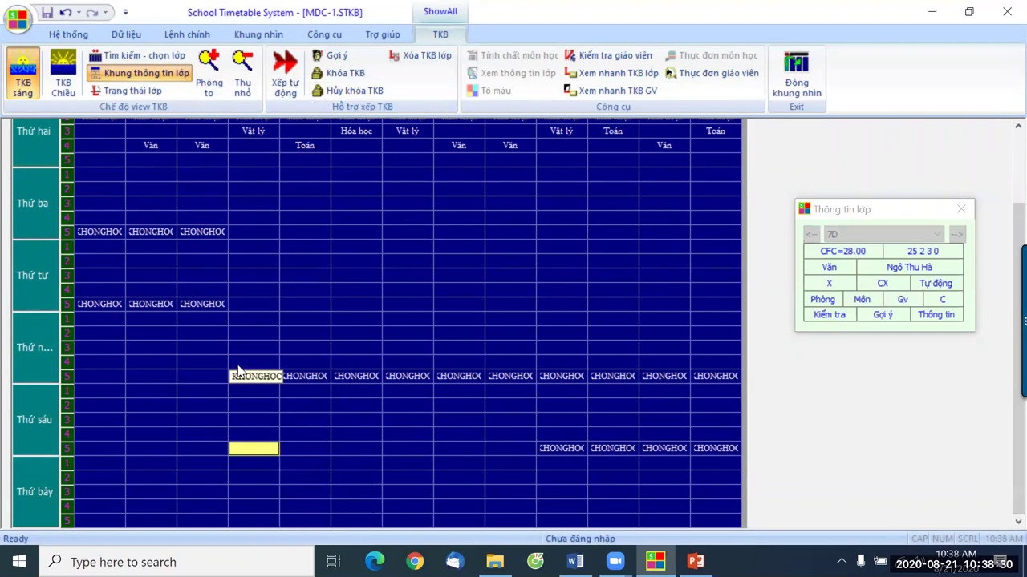
click(253, 231)
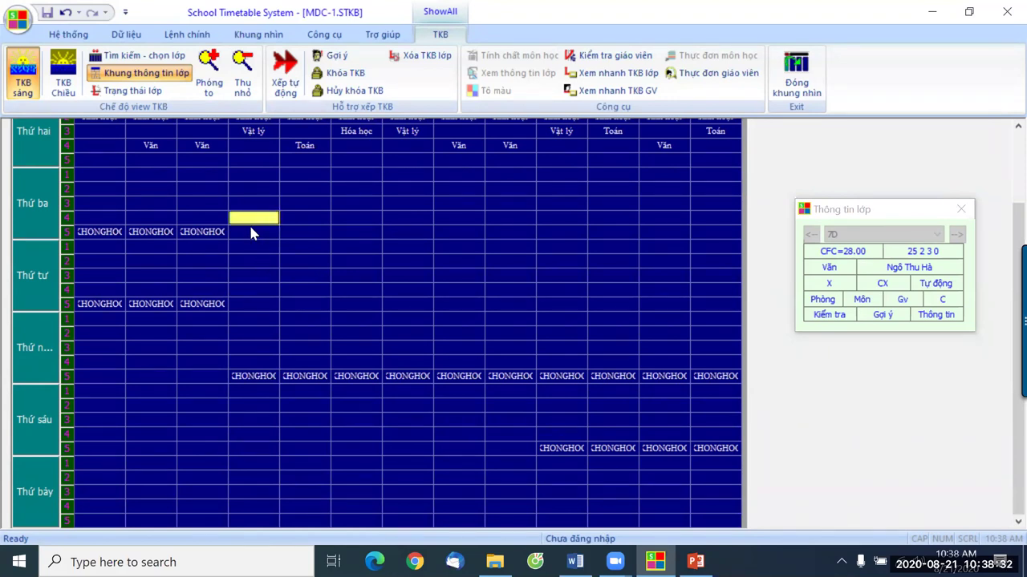
right_click(254, 233)
click(280, 301)
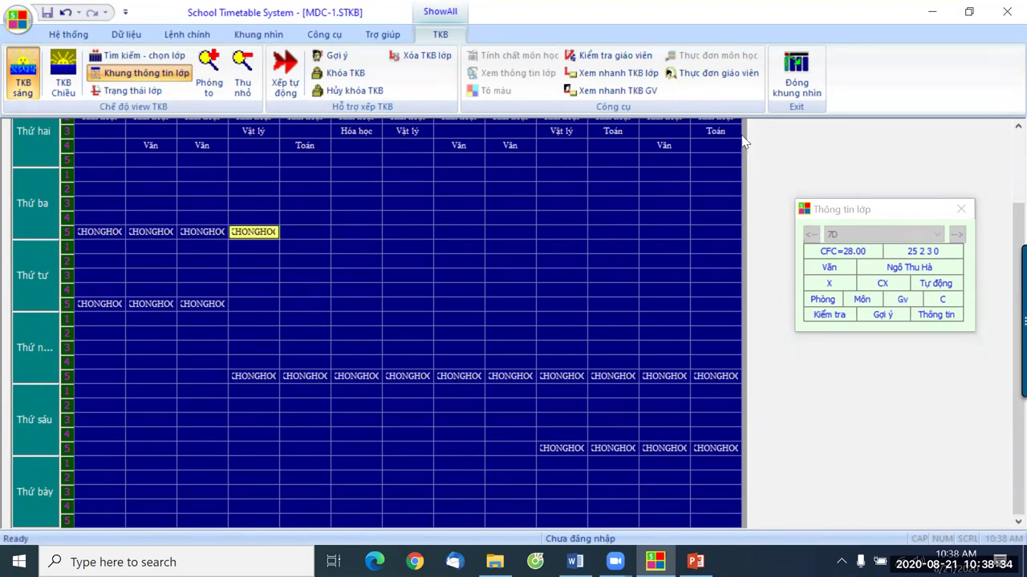
Close the ShowAll view and open class 7D in the Mainloop view
click(803, 84)
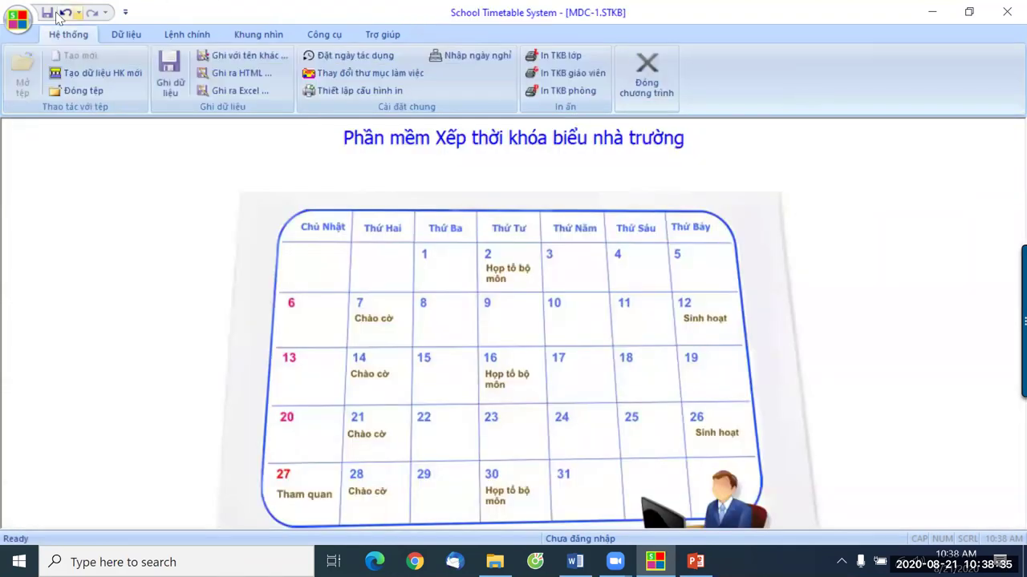
click(258, 35)
click(24, 76)
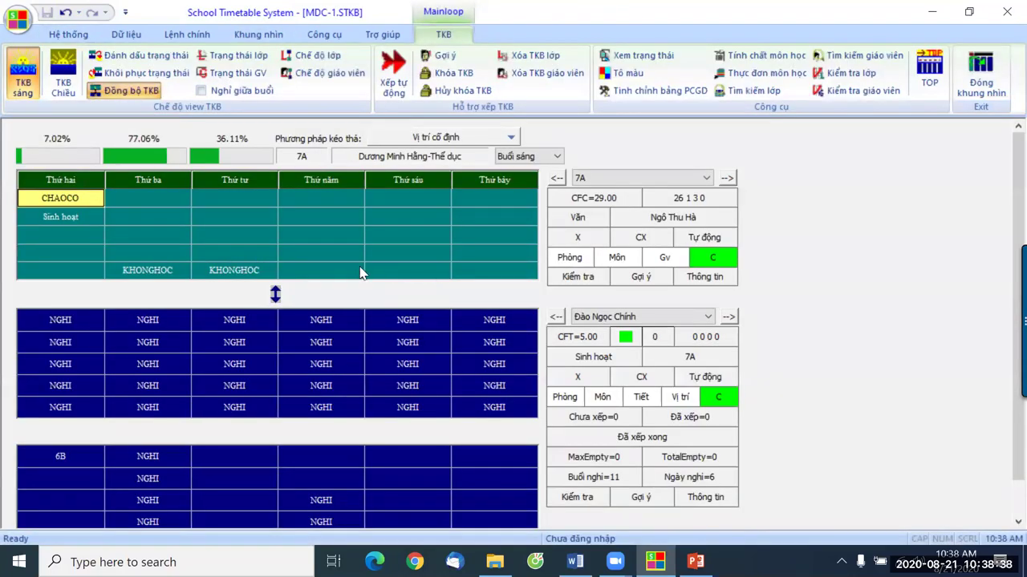
click(727, 178)
click(728, 178)
click(727, 178)
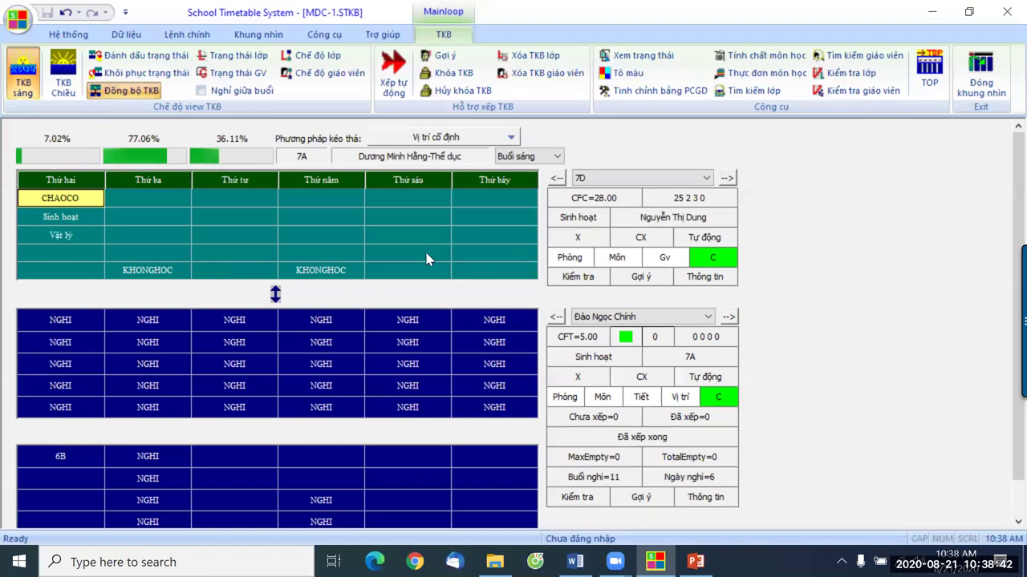
Use Pick to move class 7D's Tuesday period 5 KHONGHOC to Saturday period 5
right_click(150, 271)
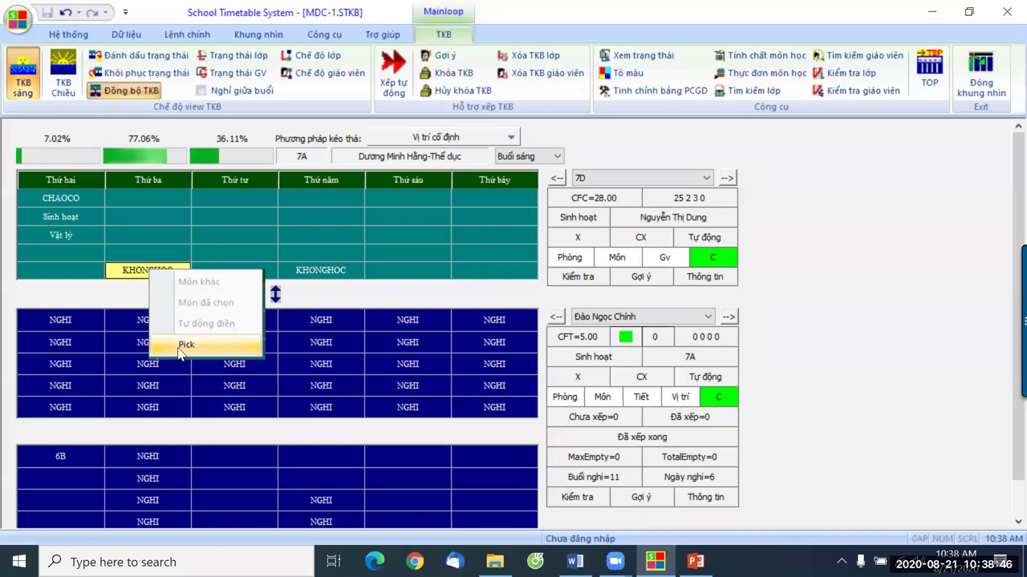
click(185, 344)
right_click(501, 273)
click(531, 346)
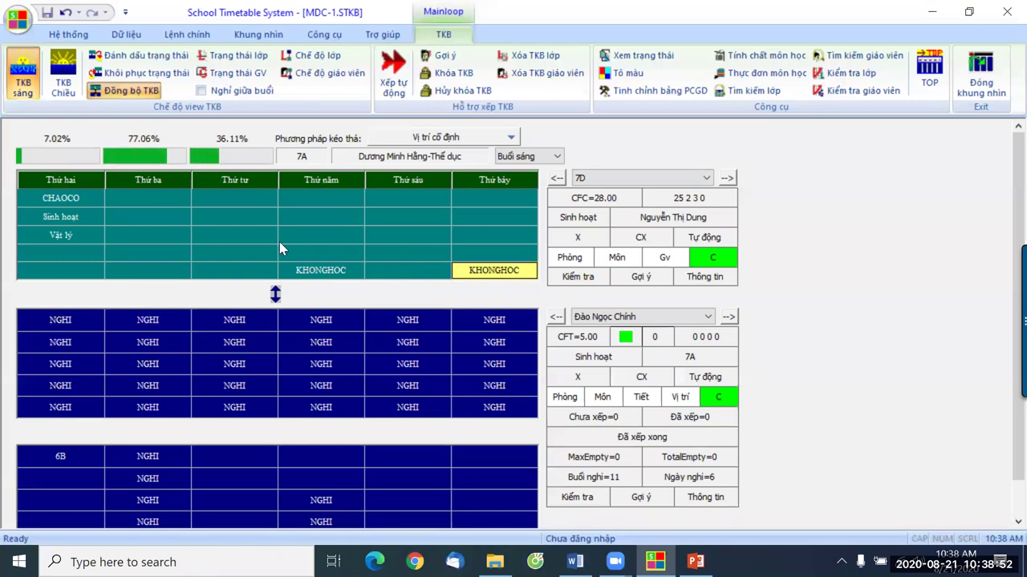
right_click(321, 273)
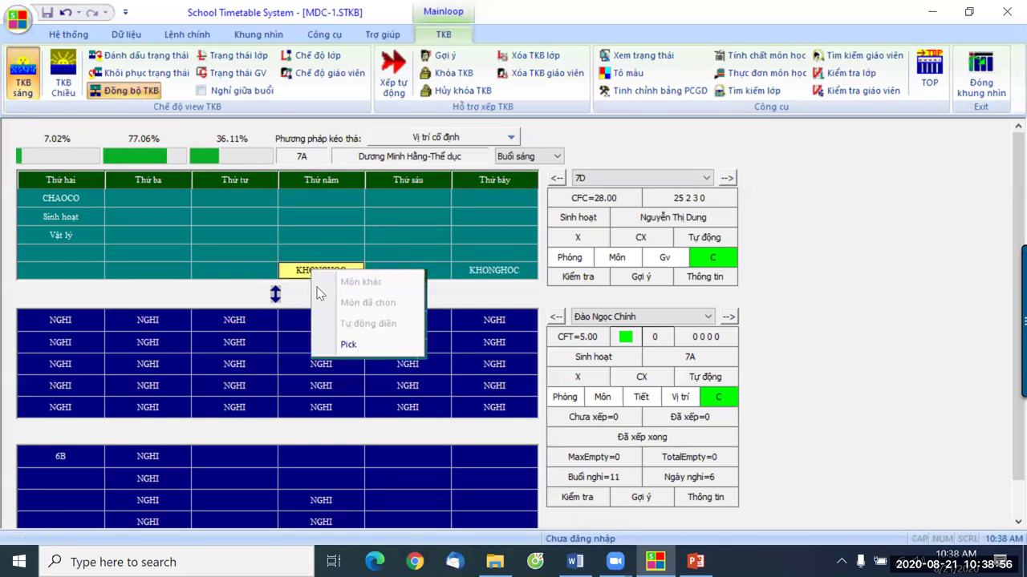
click(325, 255)
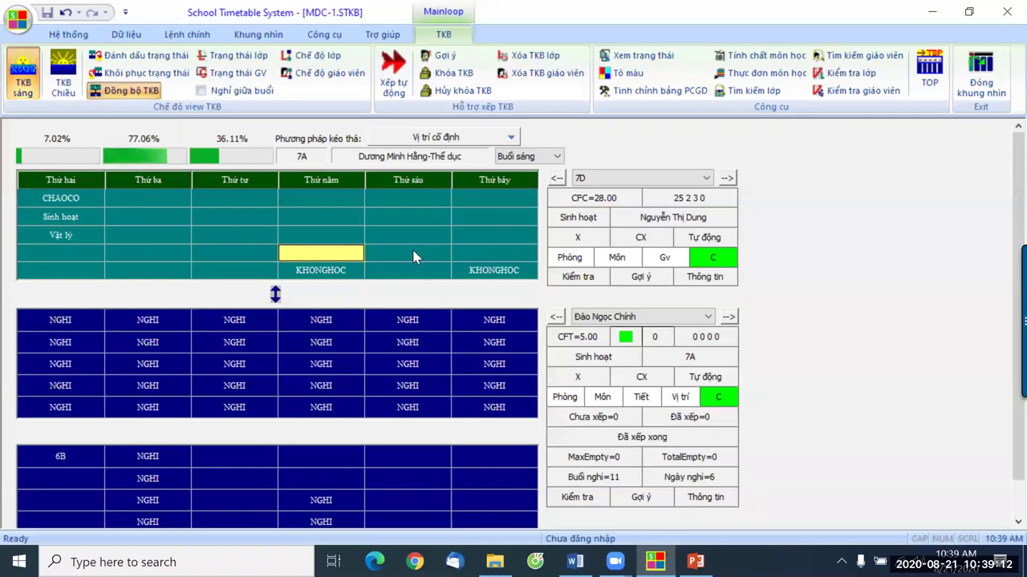
Switch to class 7A and review the commands available for its Monday CHAOCO period
scroll(593, 182, up, 2)
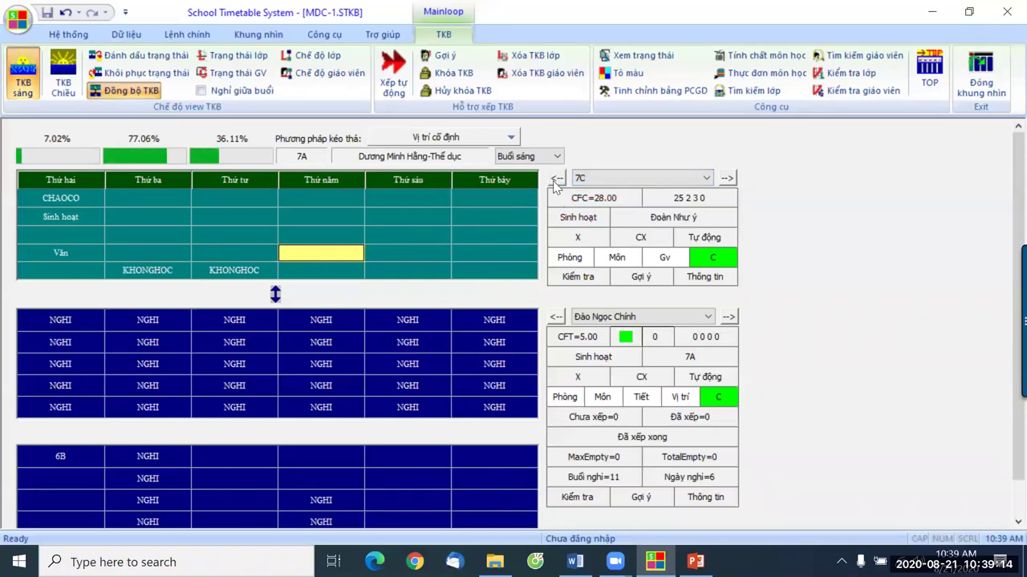
click(685, 179)
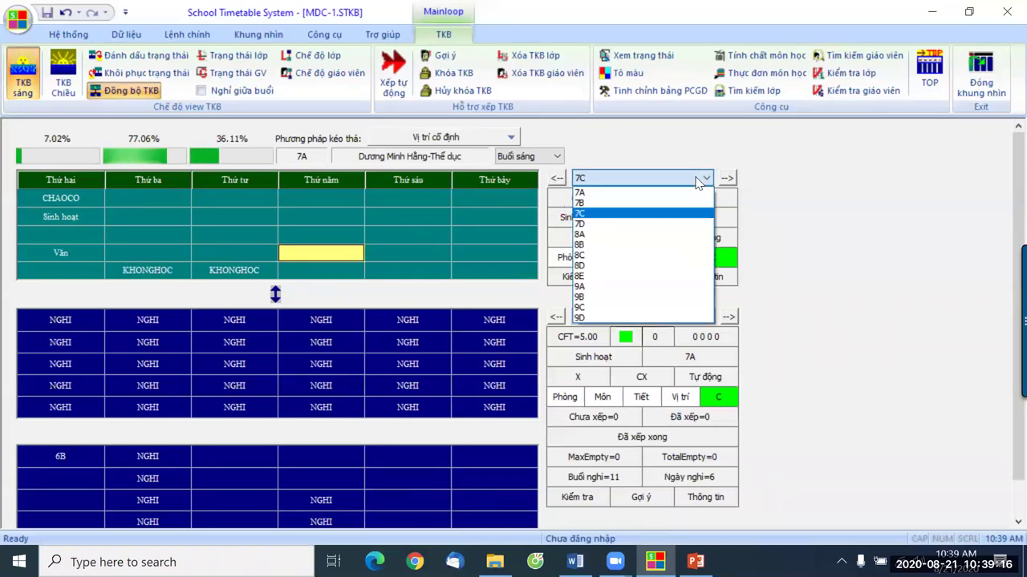
click(594, 194)
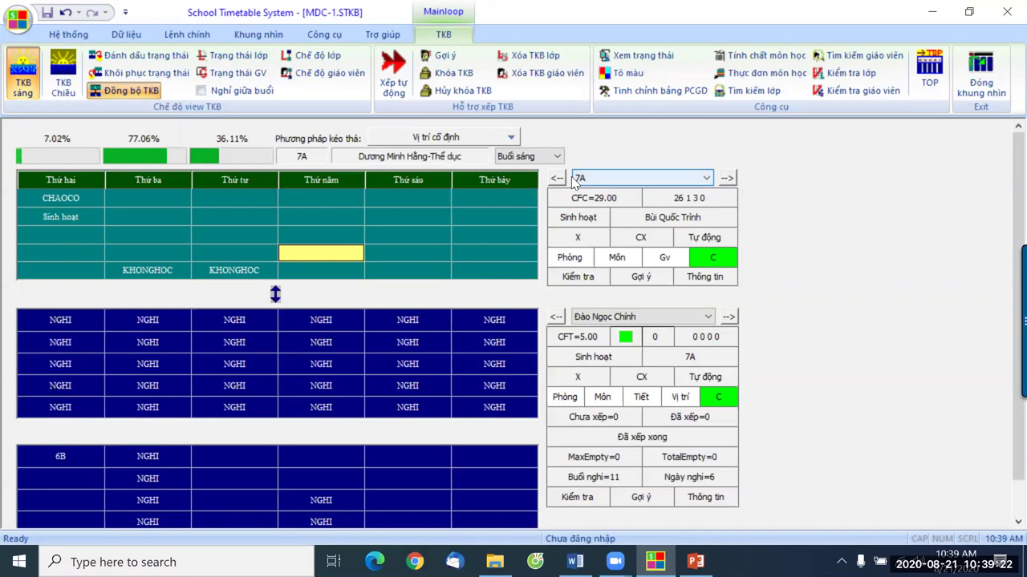
right_click(53, 205)
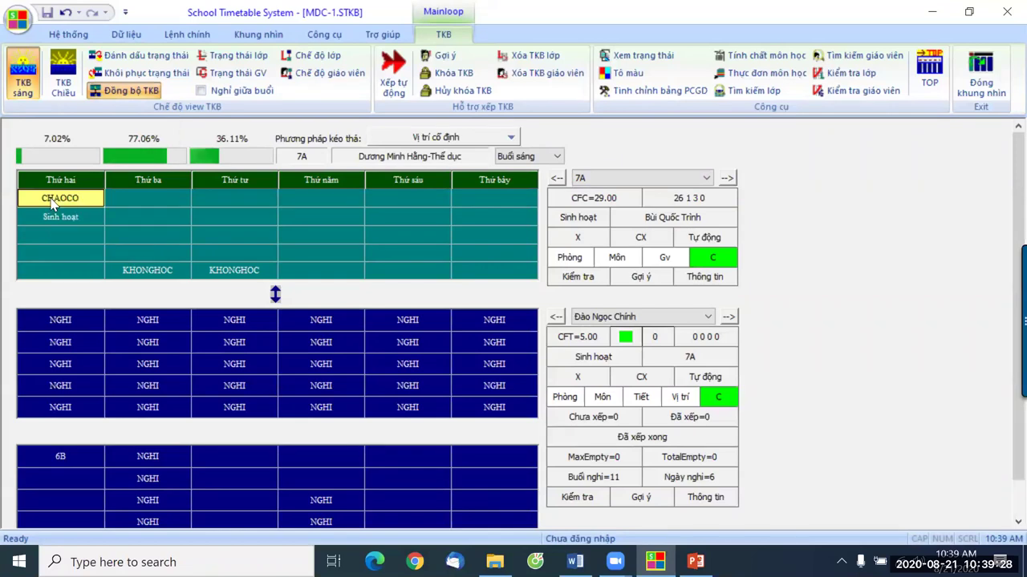
right_click(53, 204)
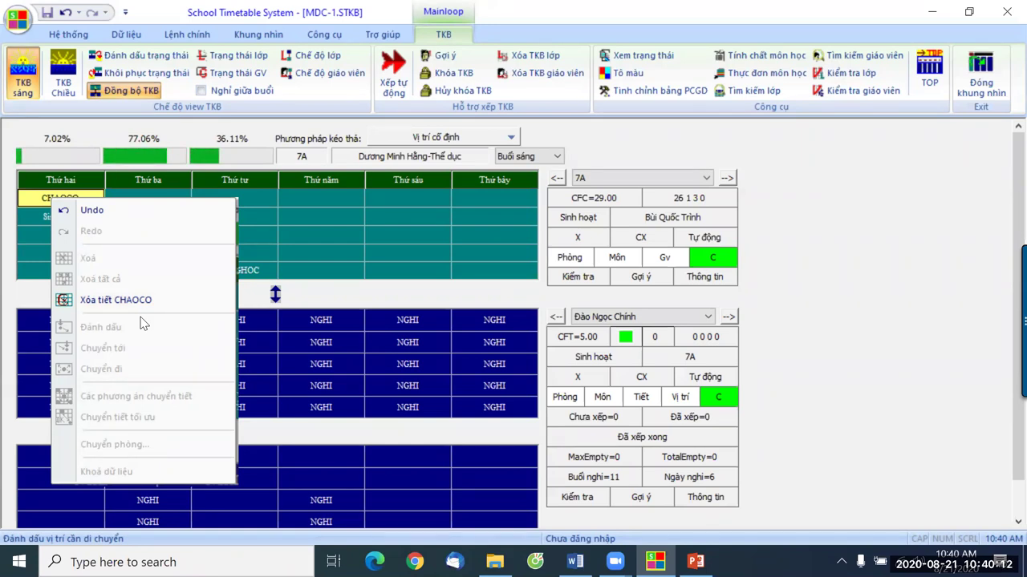
click(321, 234)
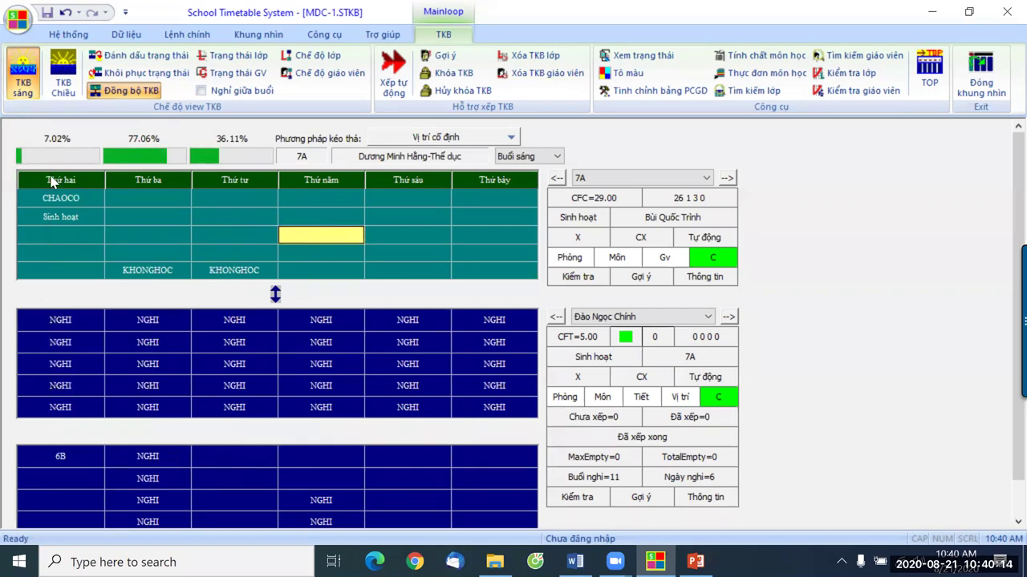
right_click(62, 198)
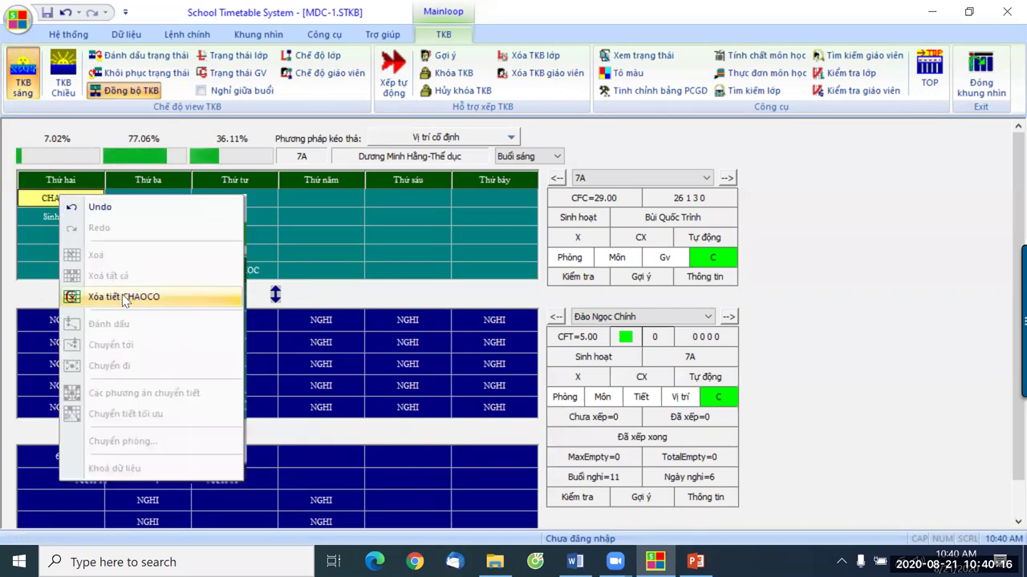
click(337, 238)
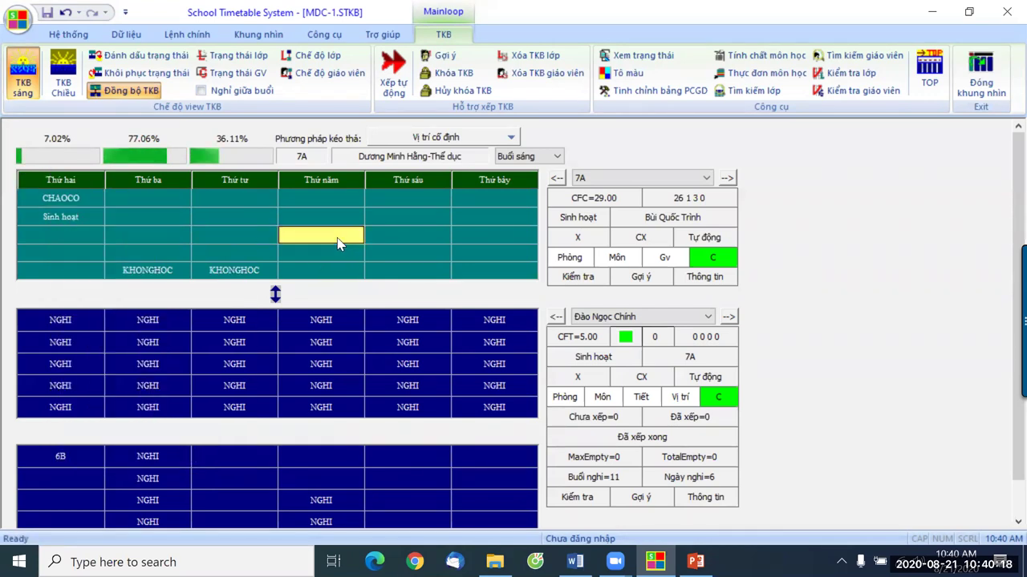
Pick up class 7A's Wednesday period 5 KHONGHOC and place it back in the same cell
right_click(235, 272)
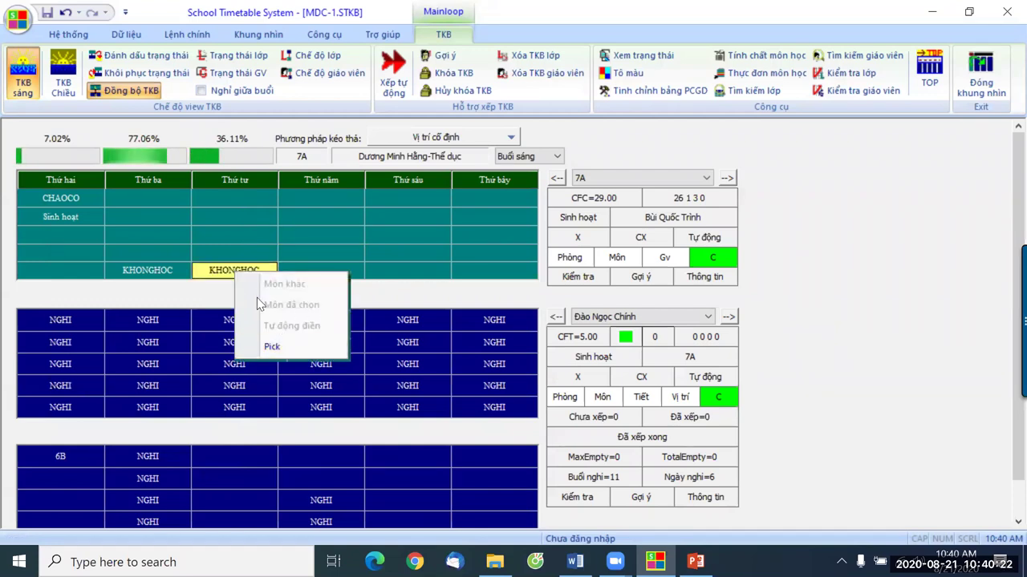
click(274, 348)
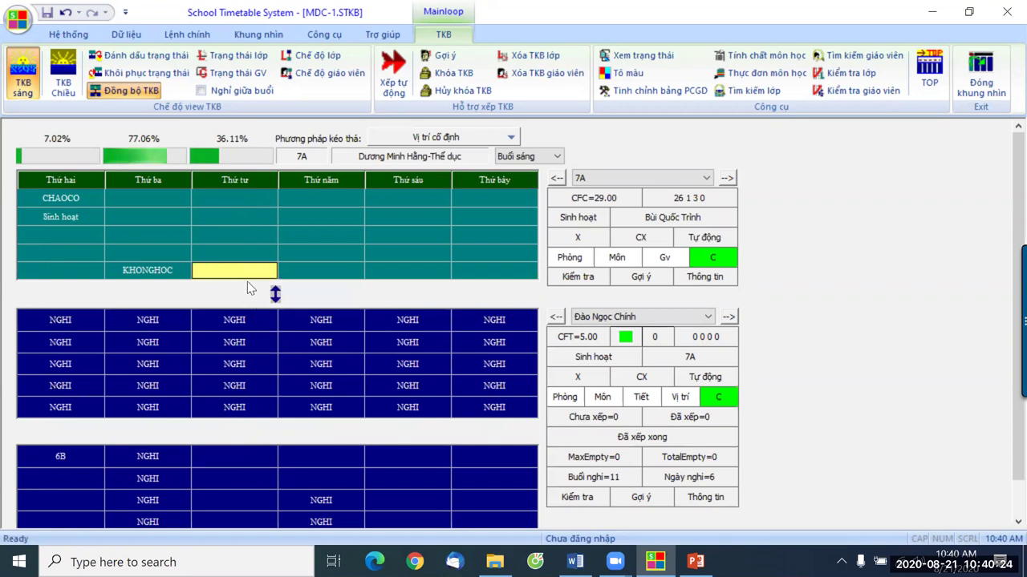
right_click(246, 273)
click(283, 346)
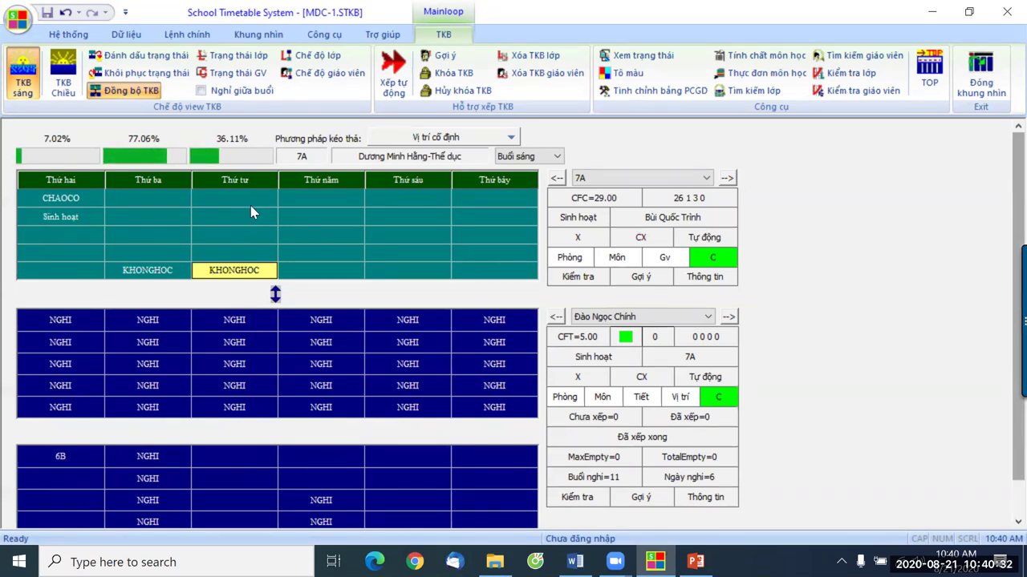
Close the timetable view, switch to PowerPoint and show slide 37, "5. Lệnh xếp 100% thời khóa biểu"
click(980, 77)
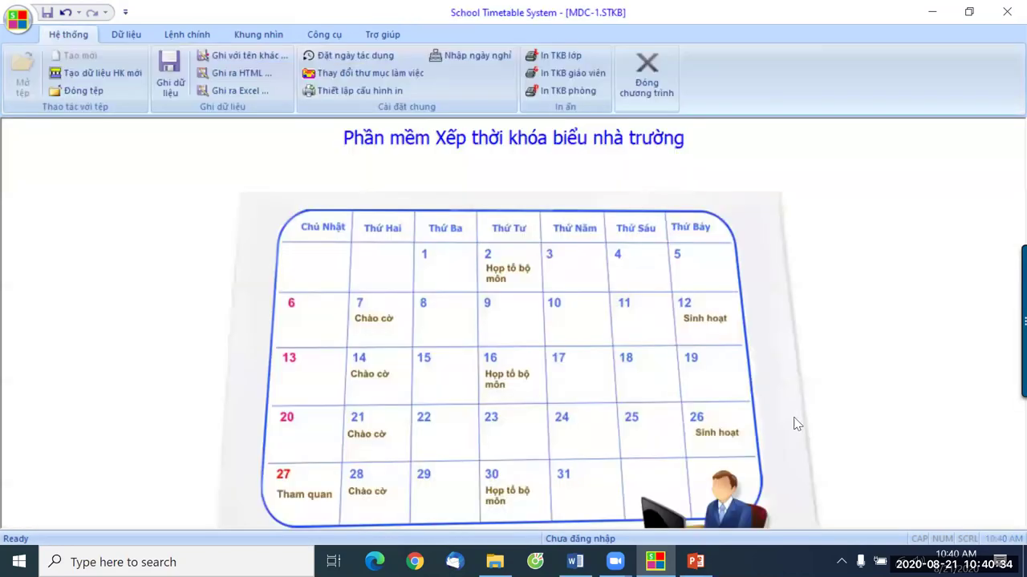
click(695, 562)
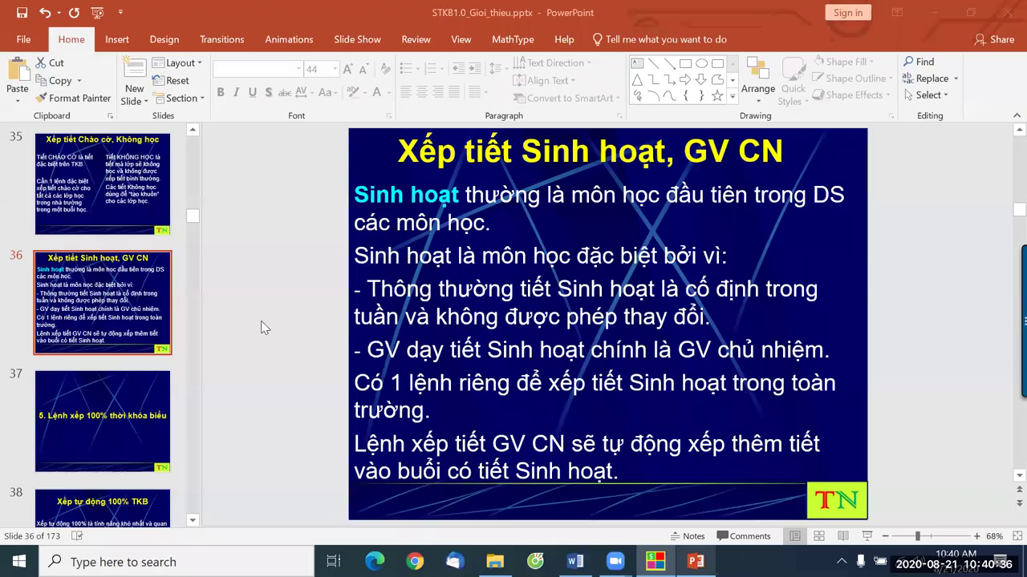
scroll(133, 415, down, 1)
scroll(132, 415, down, 2)
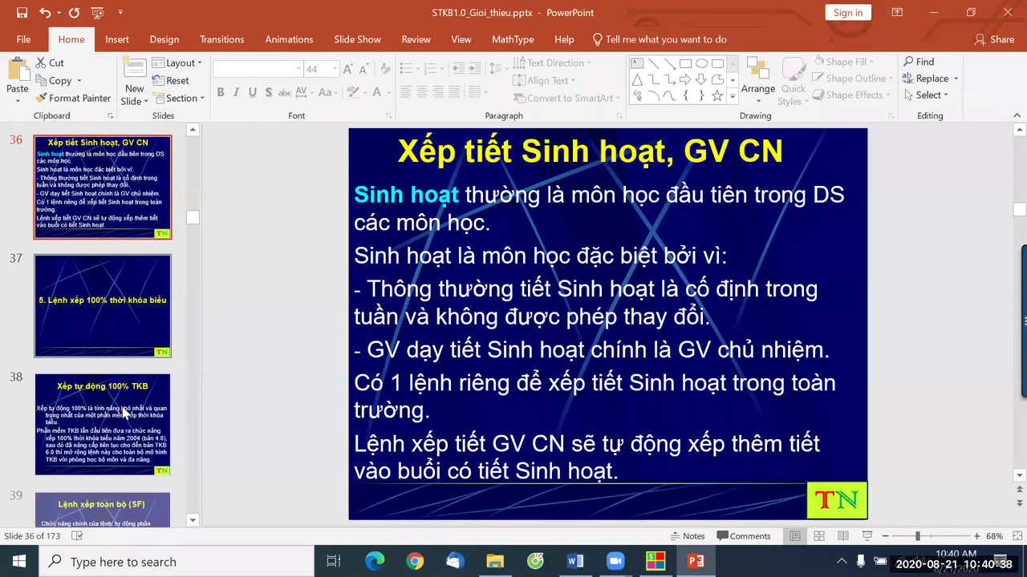
click(120, 262)
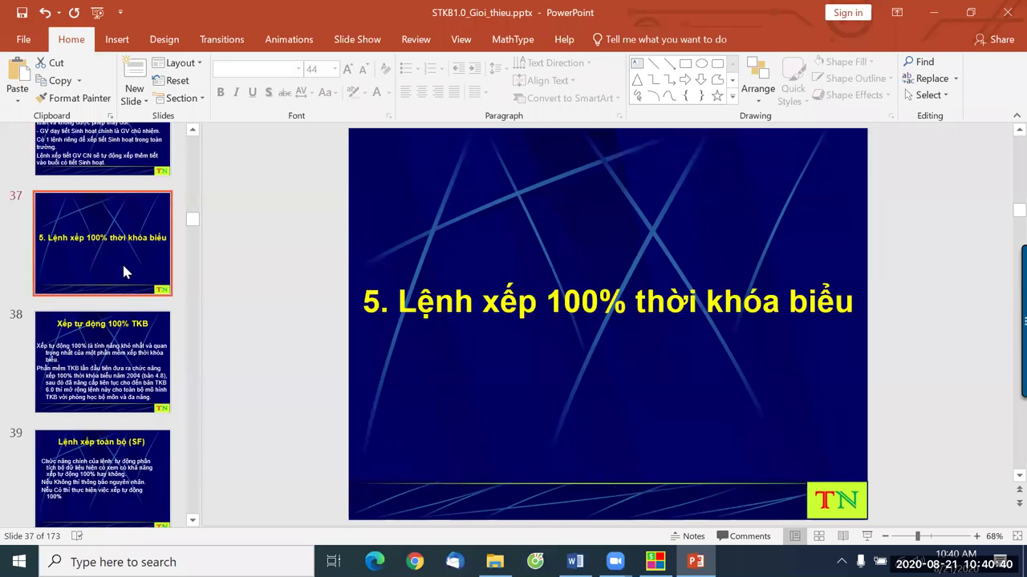
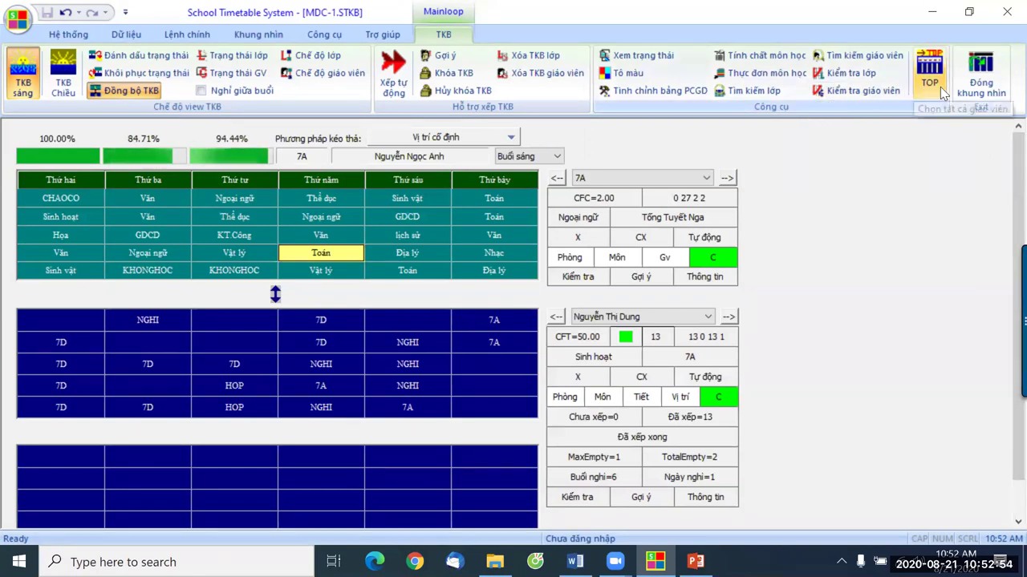
Close the current timetable view and reopen the Mainloop view
click(980, 72)
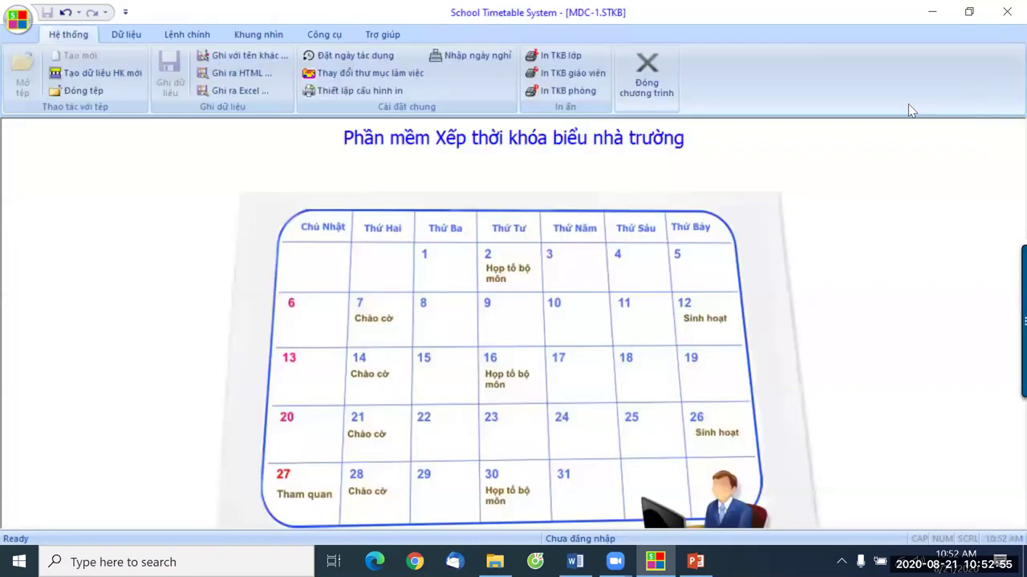
click(267, 35)
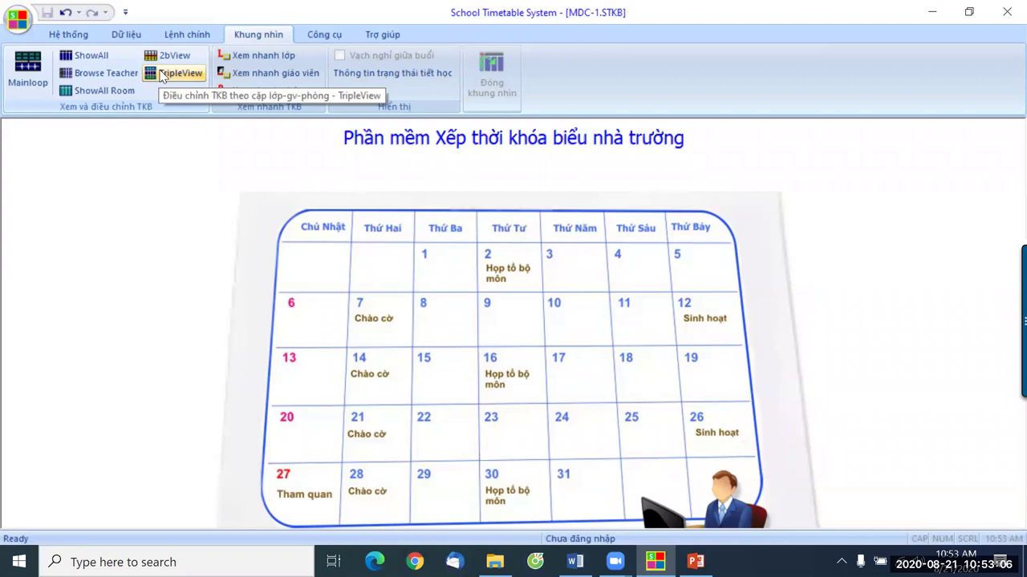
click(29, 79)
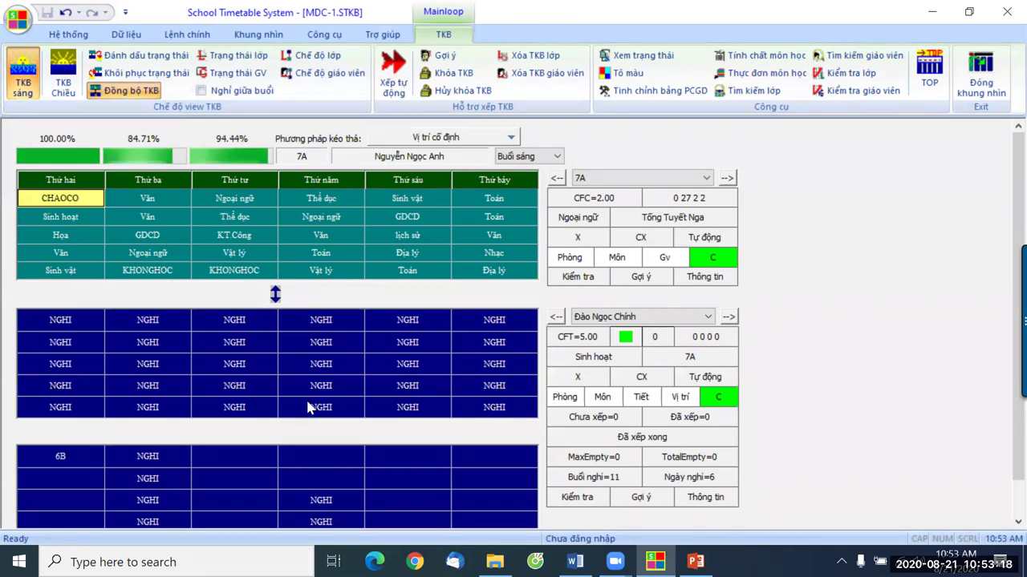
Examine how the class and teacher timetables correspond by selecting periods of classes 7A and 8E, ending on 7A's Thursday Ngoại ngữ period
click(327, 218)
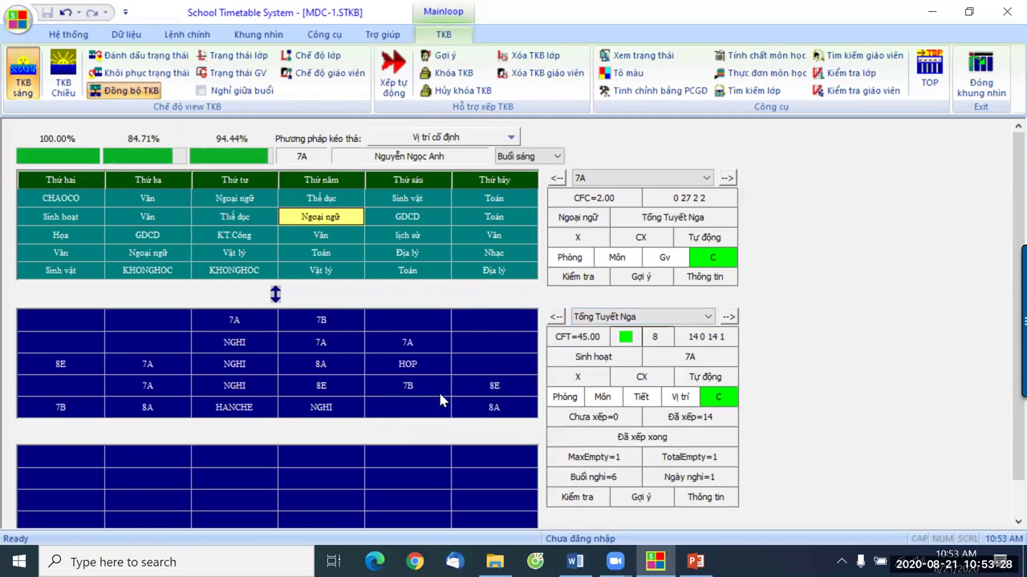
click(493, 389)
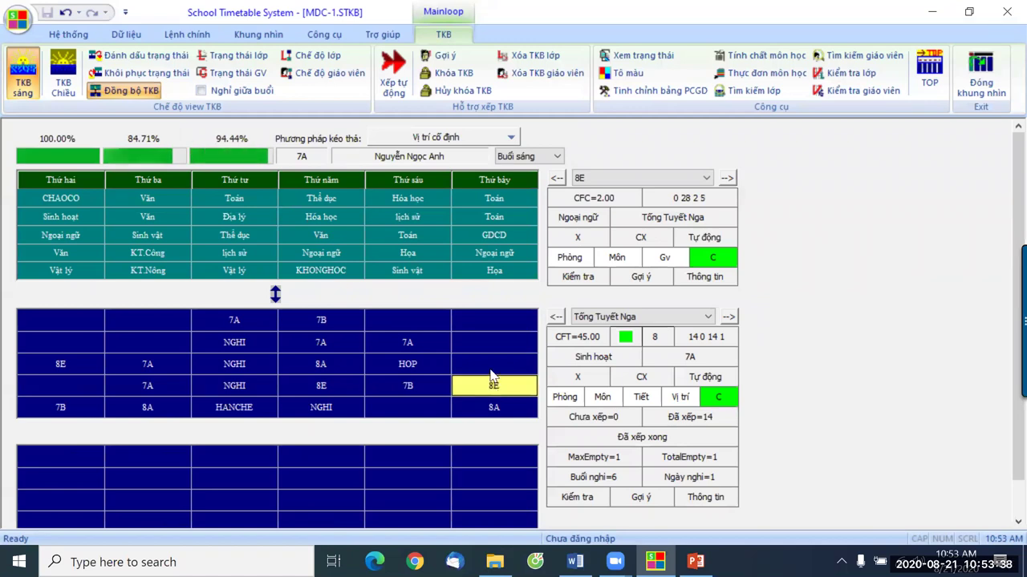
click(409, 344)
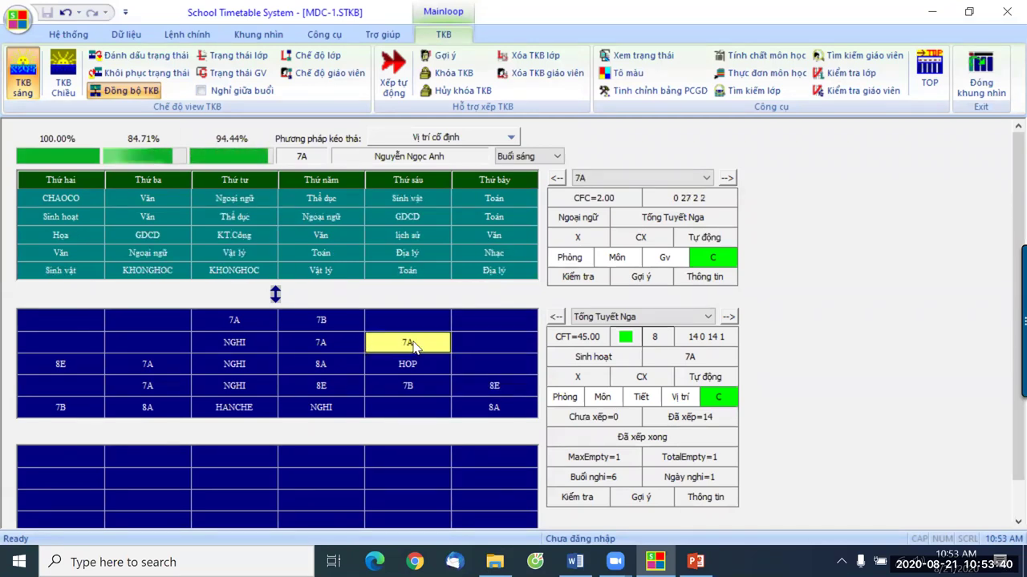
click(325, 343)
click(240, 323)
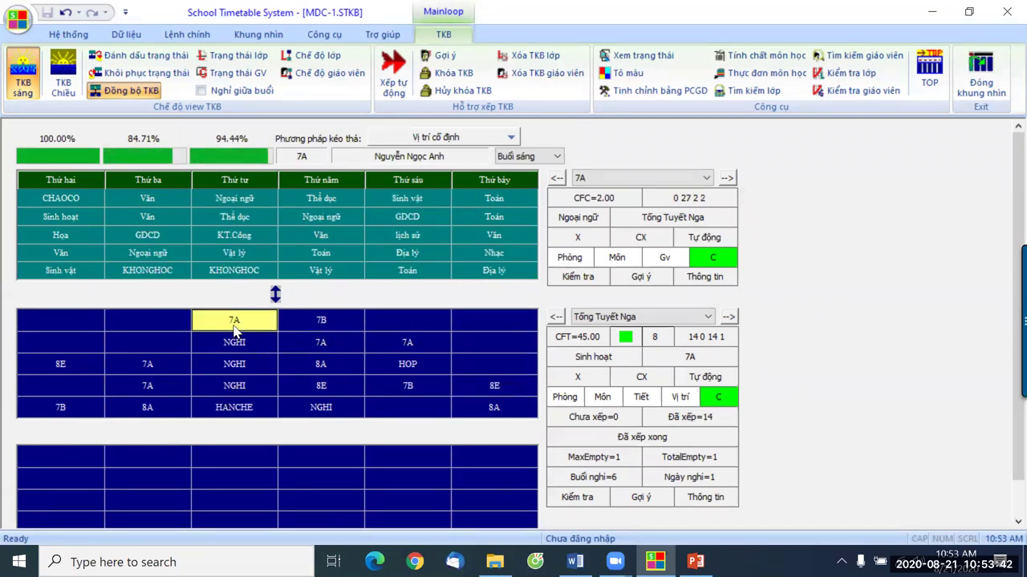
click(238, 255)
click(315, 235)
click(320, 217)
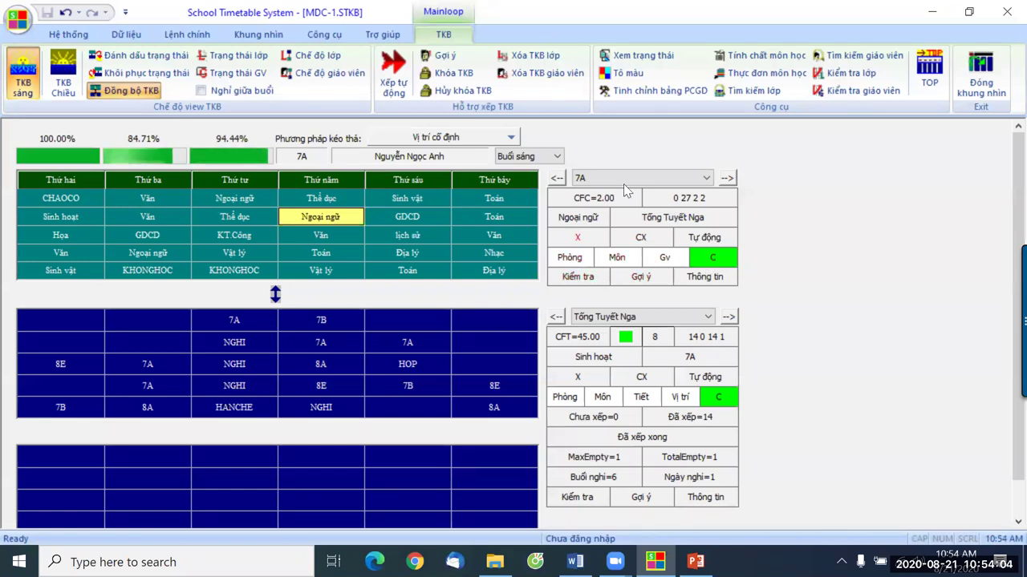
Review class 7A's check results and general information, as well as the linked teacher's evaluation table
click(578, 277)
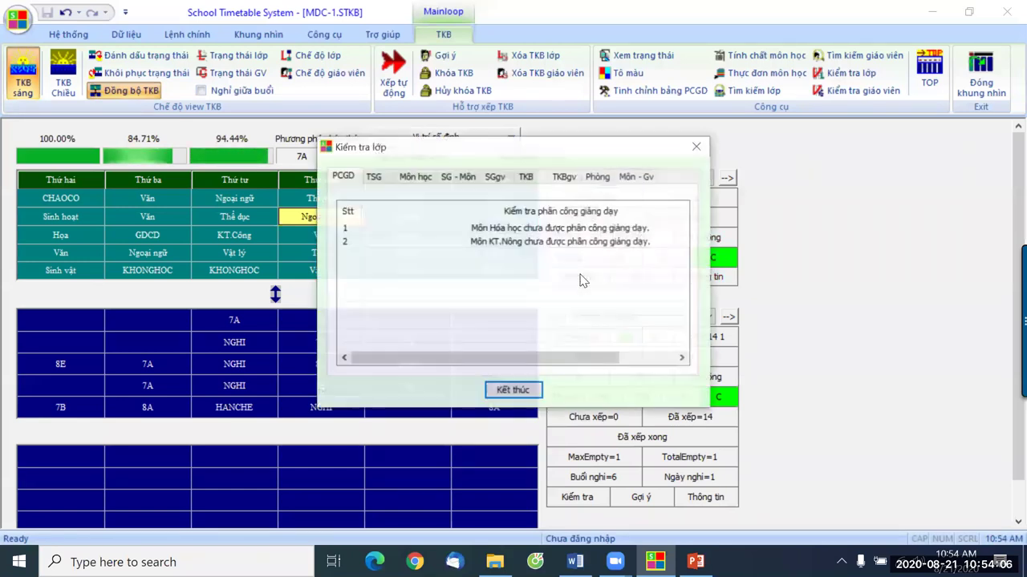
click(514, 391)
click(705, 277)
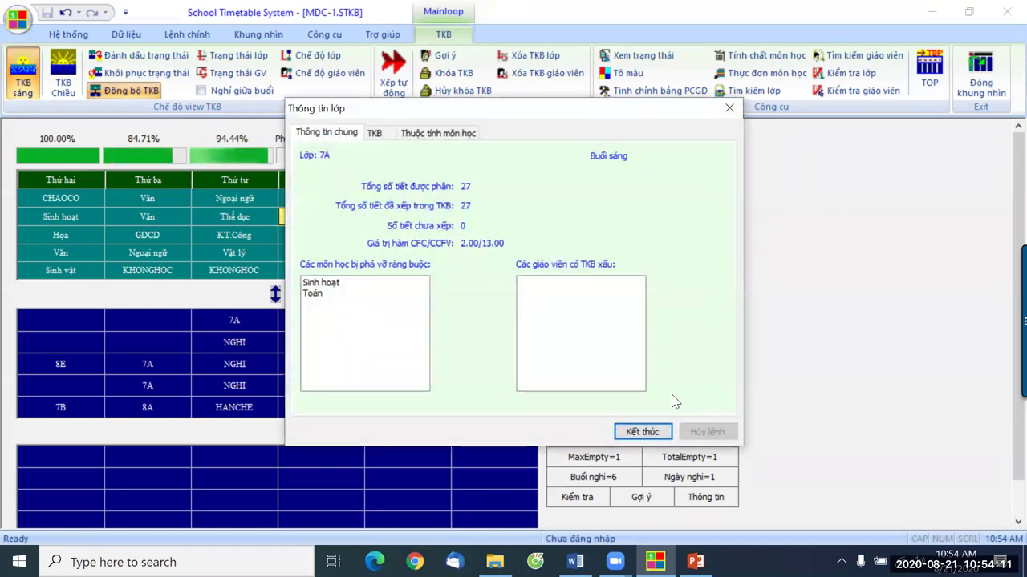
click(644, 432)
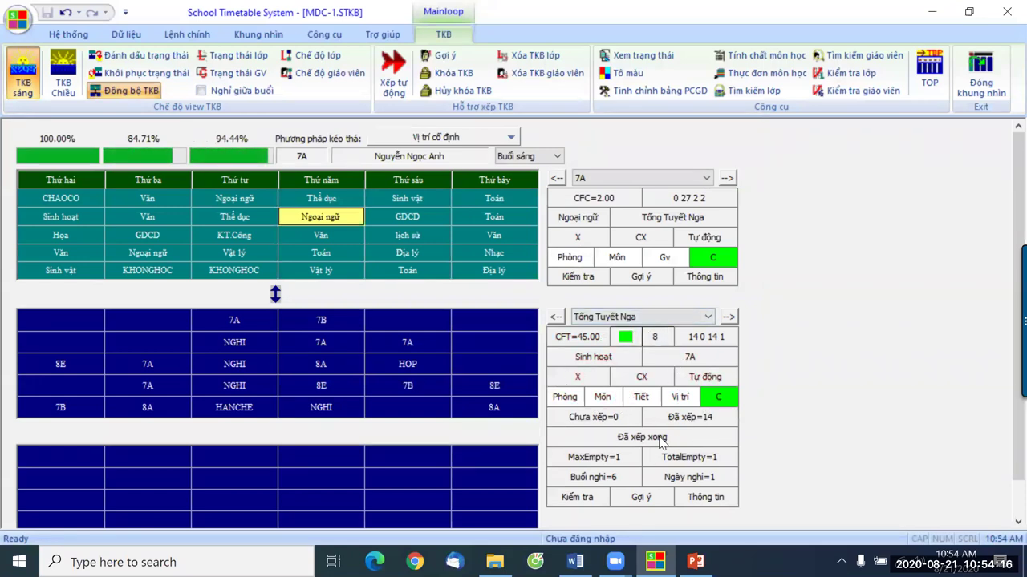
click(629, 340)
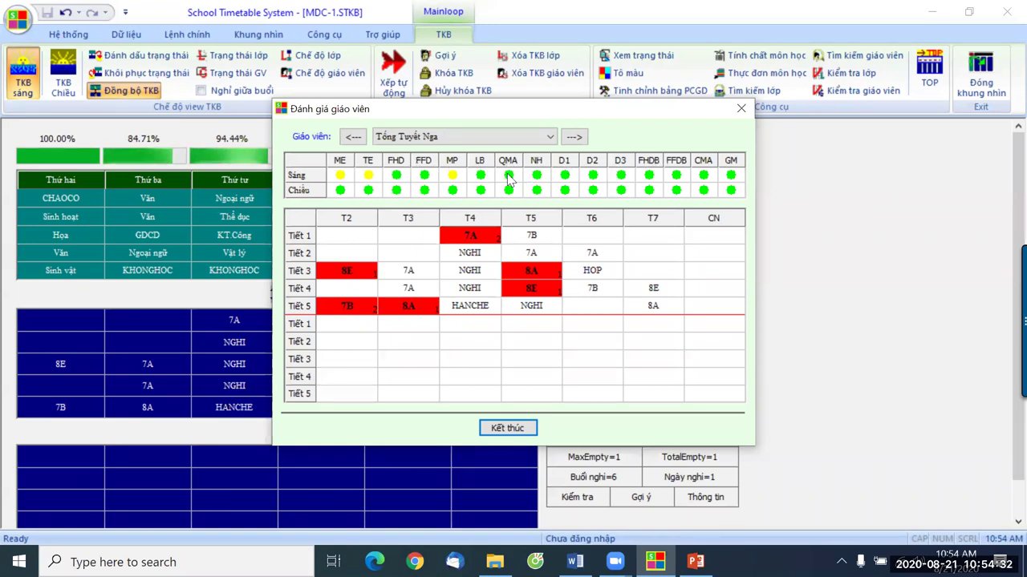
click(510, 429)
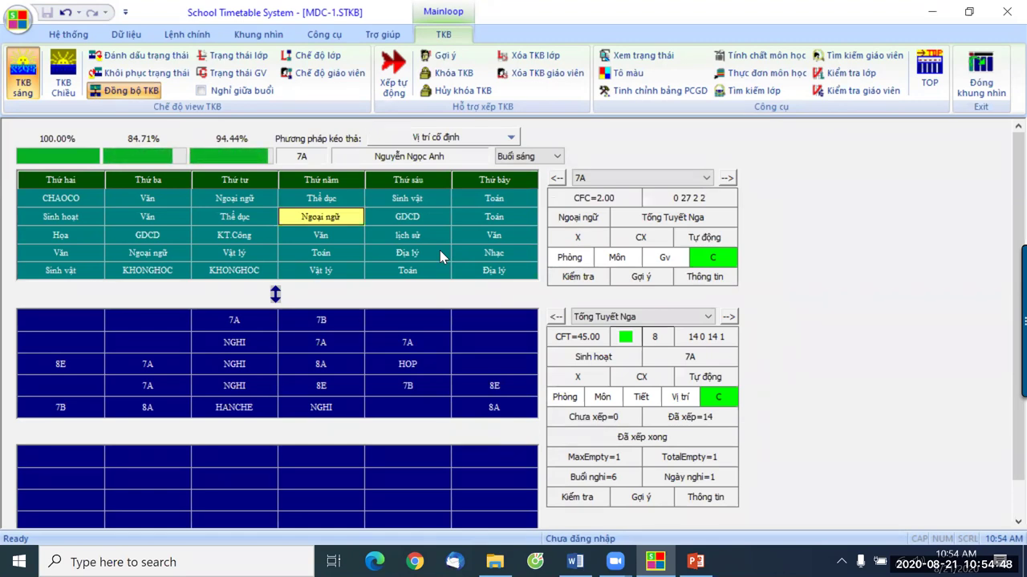
Lock the data of the linked teacher's Saturday period 4 (8E) and period 5 (8A)
click(497, 390)
click(497, 409)
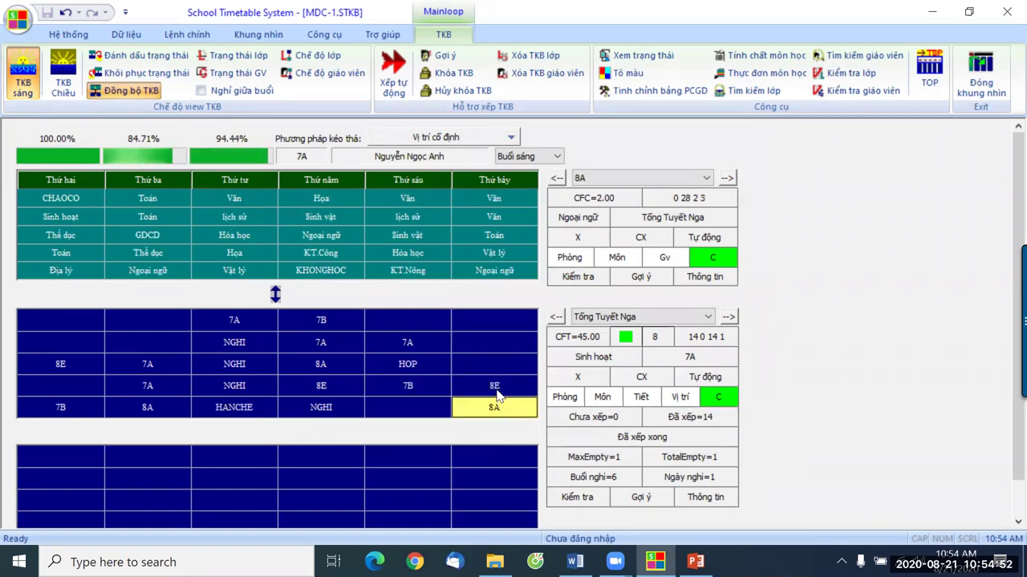
click(496, 390)
click(497, 409)
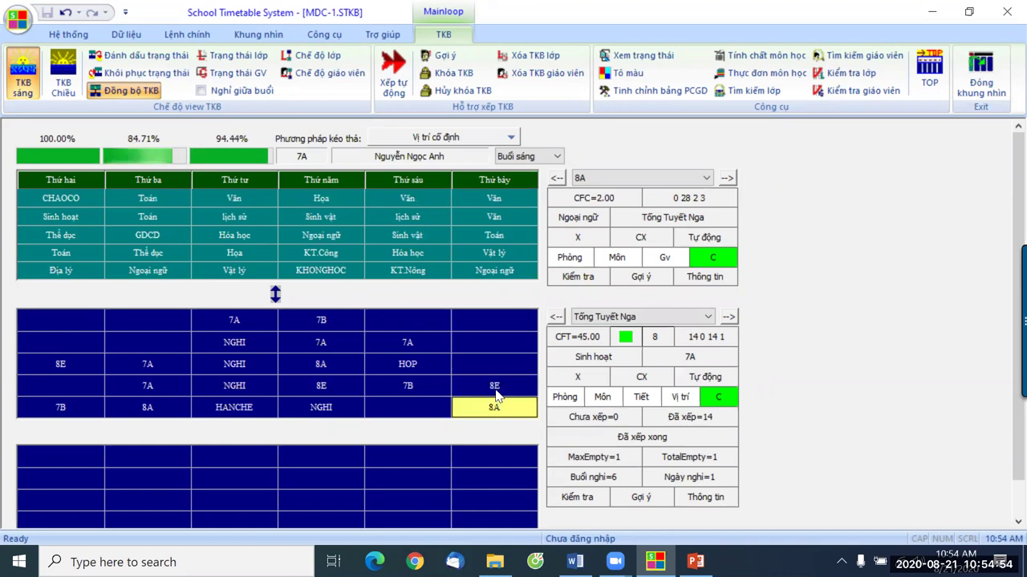
click(496, 390)
right_click(494, 392)
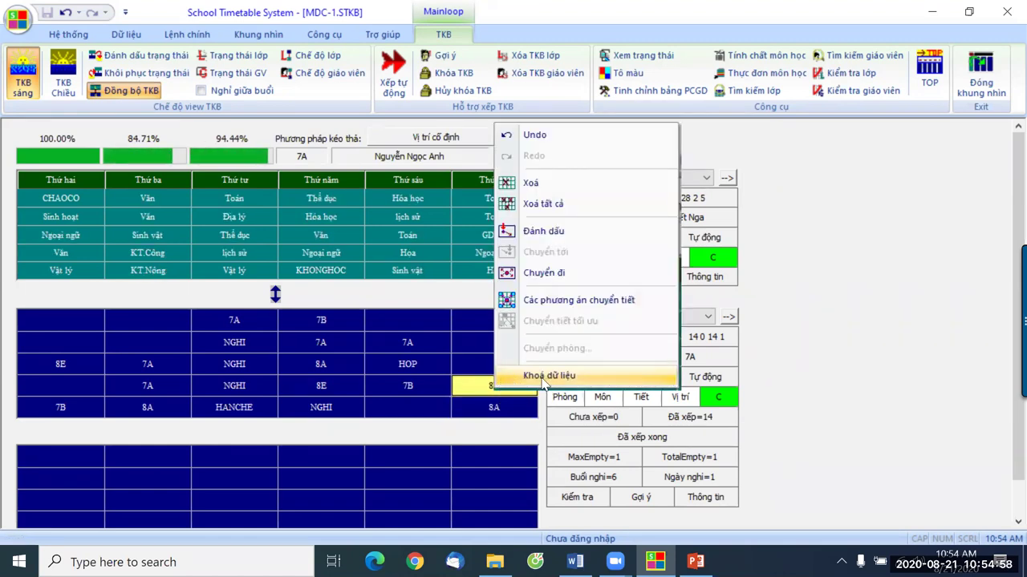
click(544, 380)
right_click(495, 410)
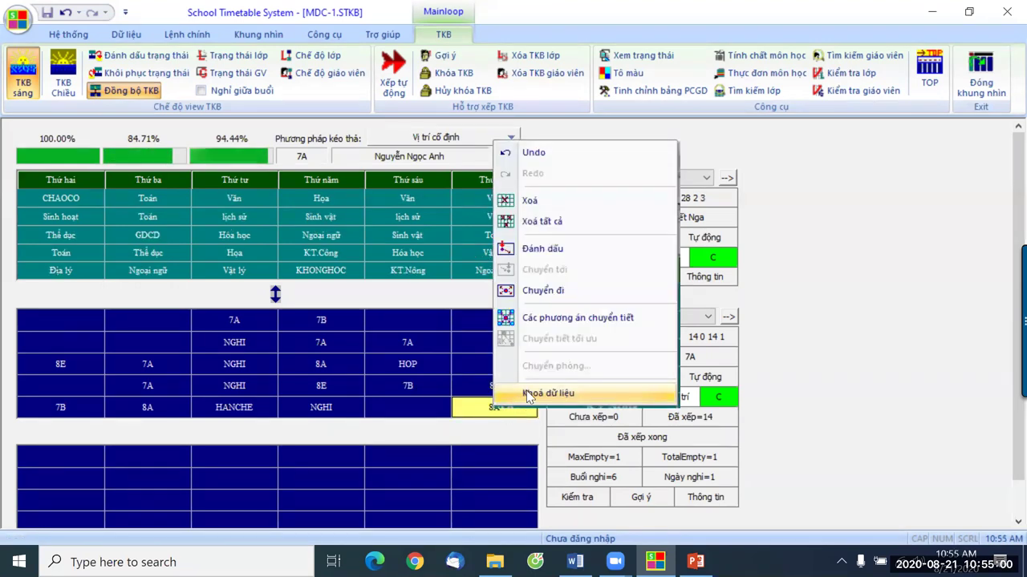
click(525, 395)
click(520, 394)
click(477, 407)
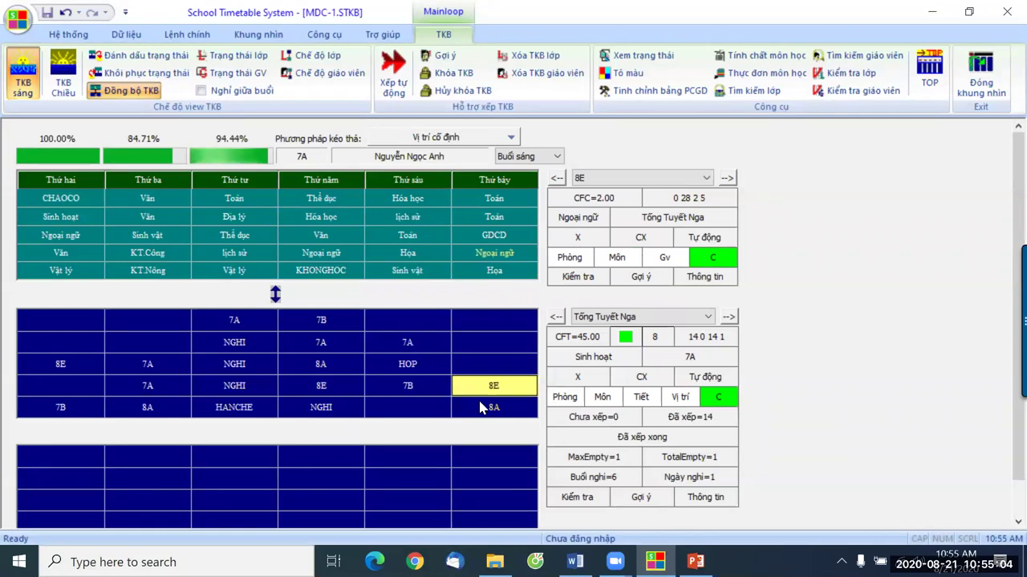
click(483, 408)
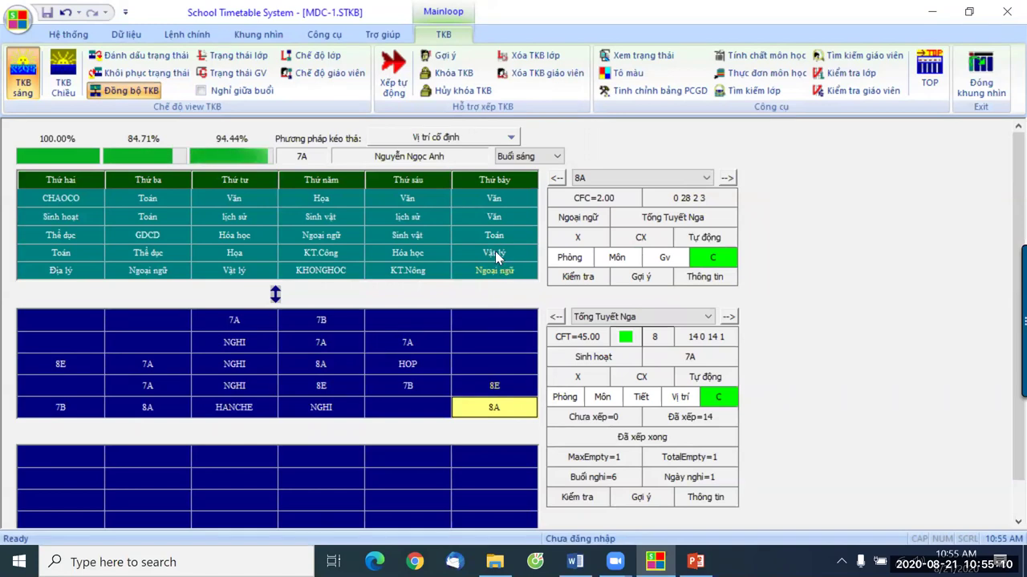
Try to delete the locked 8E lesson in the teacher's Saturday period 4
click(496, 388)
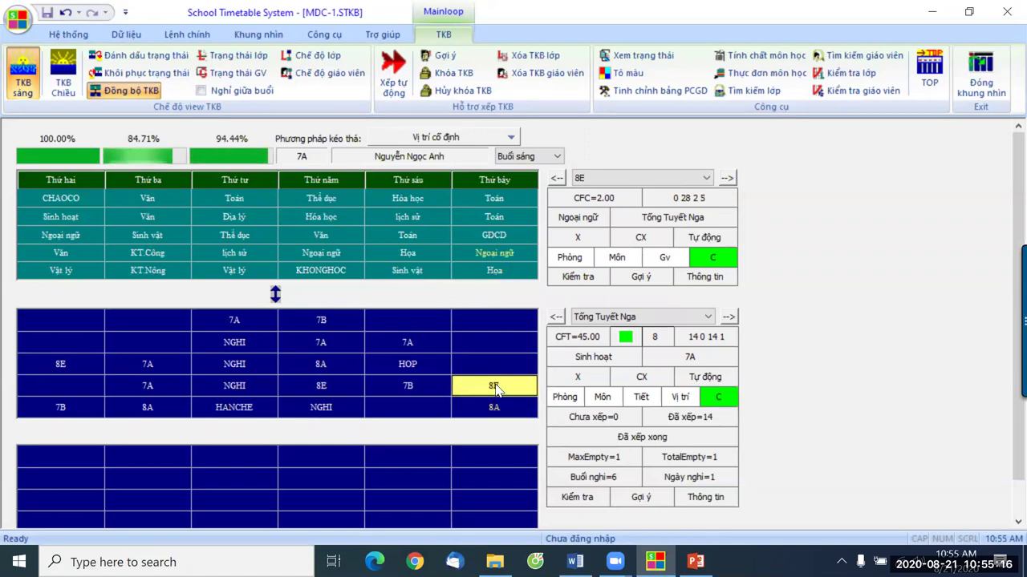
right_click(496, 388)
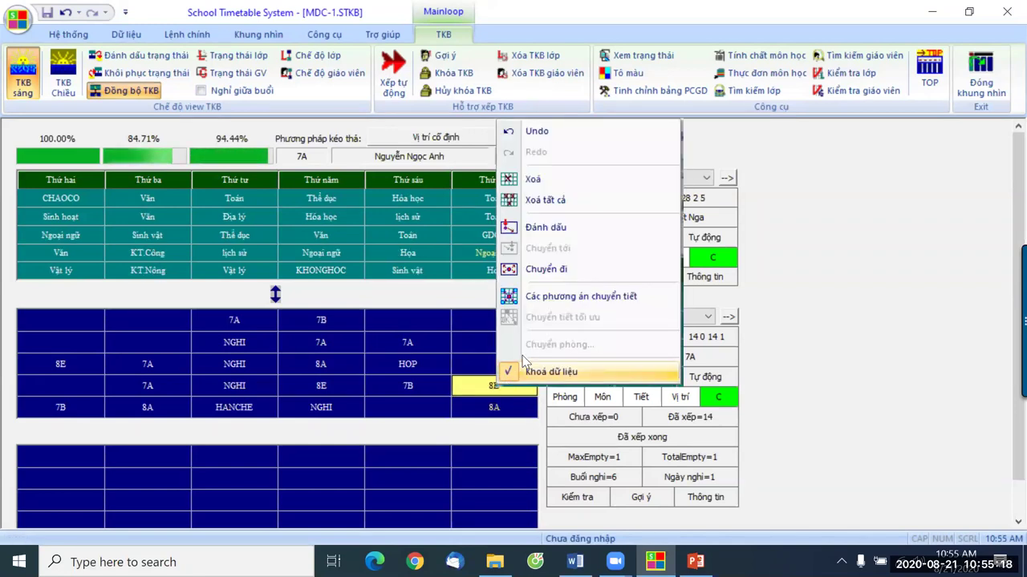
click(535, 180)
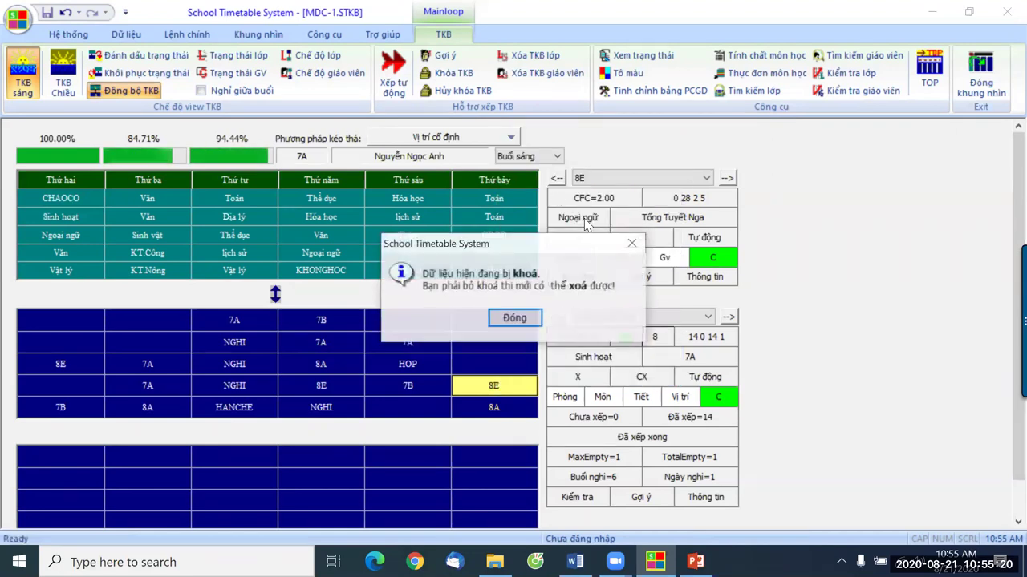
click(514, 322)
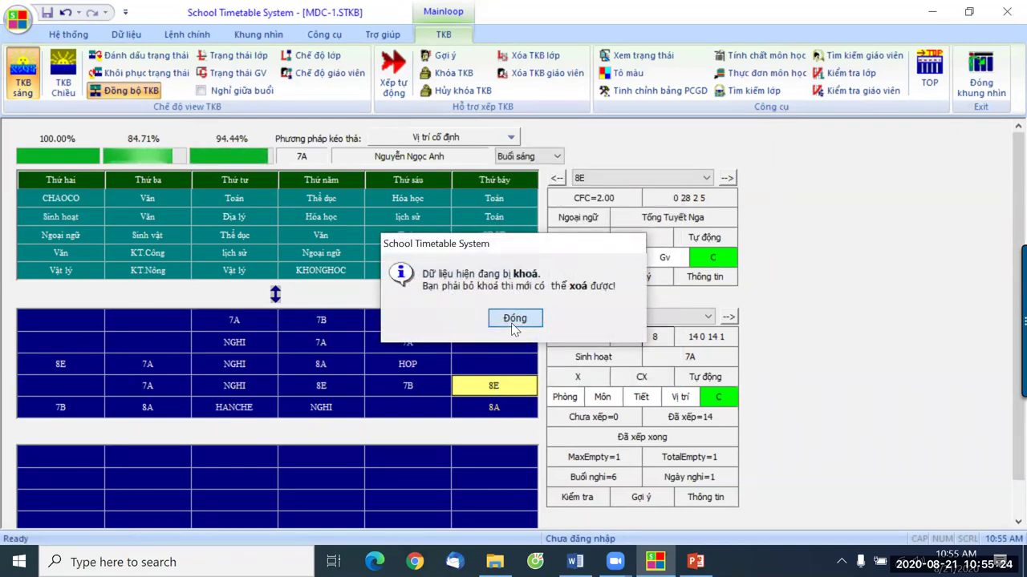
Unlock the data of the teacher's Saturday 8E and 8A lessons in periods 4 and 5
right_click(495, 387)
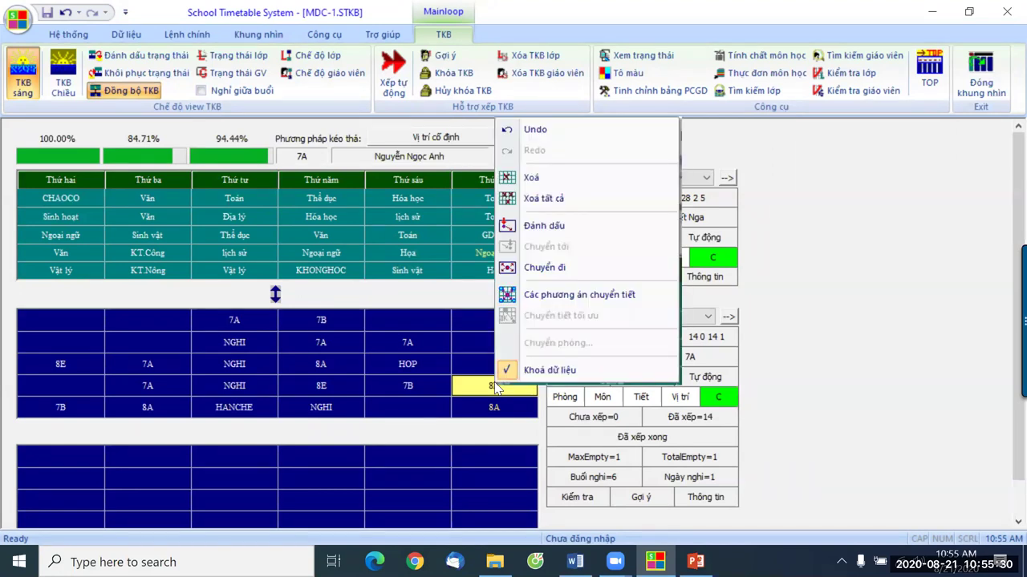
click(530, 370)
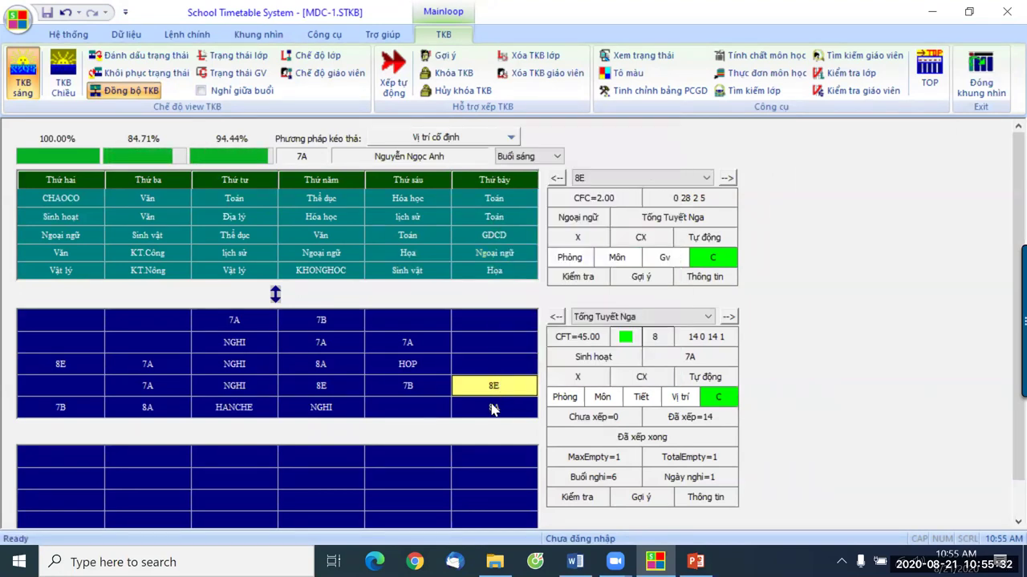
right_click(494, 409)
click(495, 388)
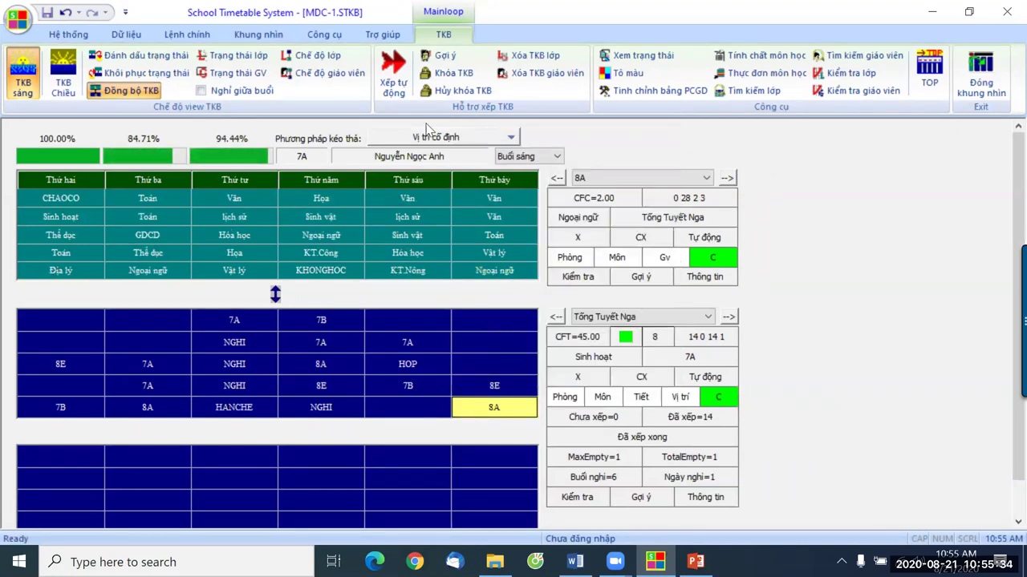
click(478, 391)
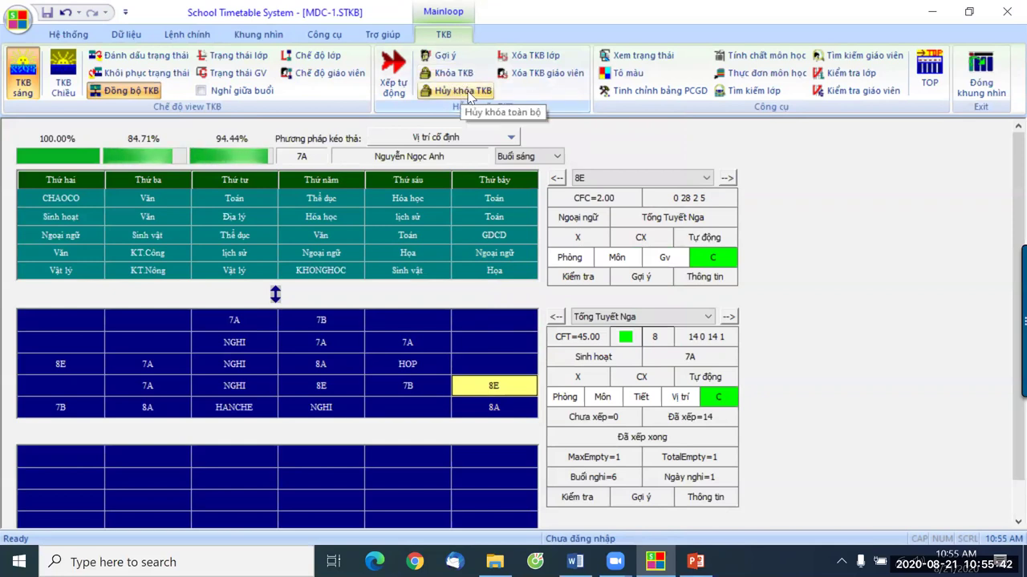
Cancel all timetable locks with Hủy khóa TKB while viewing the teacher timetable linked to class 8E's Friday lịch sử period
click(410, 221)
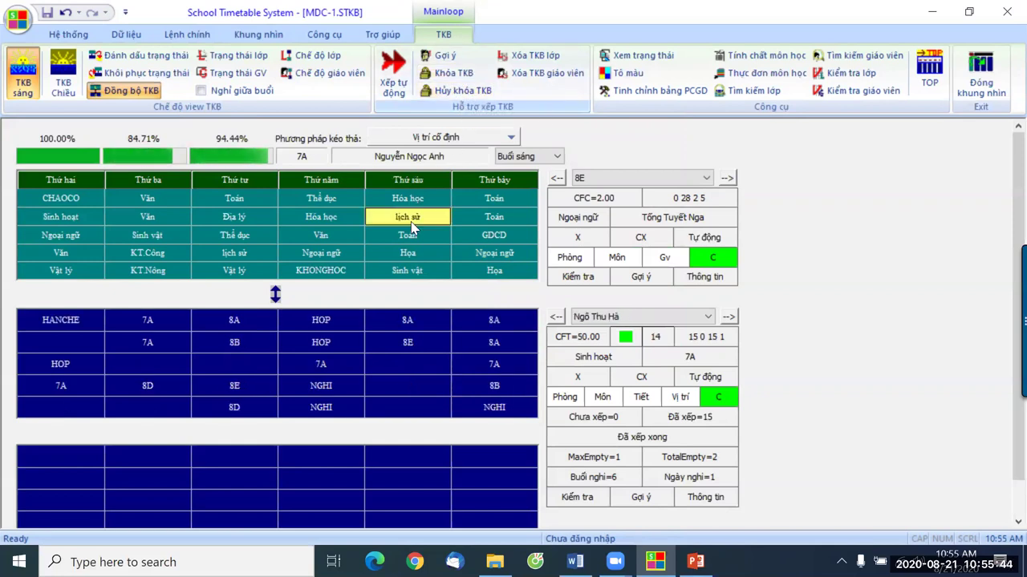
click(447, 86)
click(411, 341)
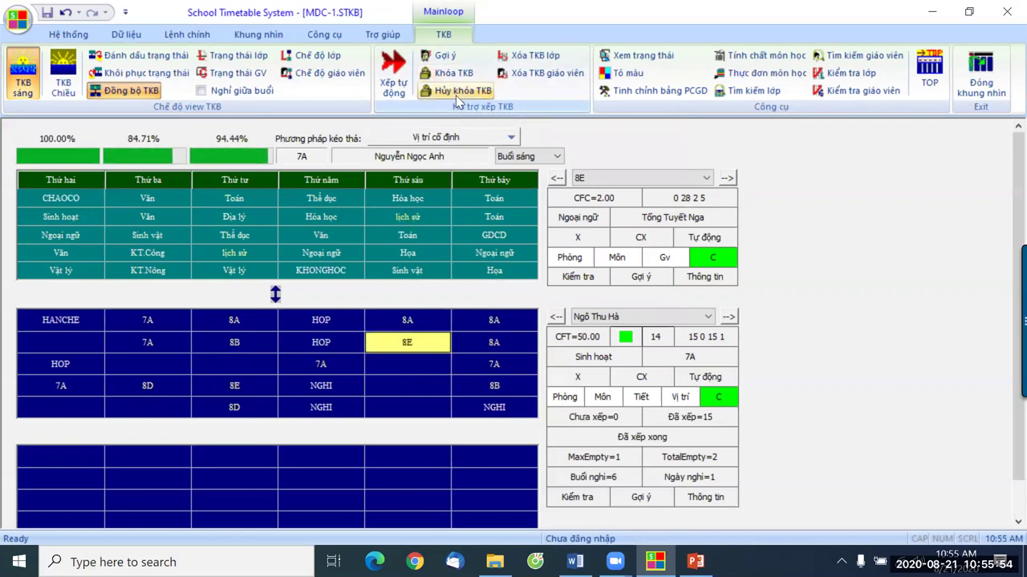
Browse forward two teachers and compare that teacher's Friday 8B lesson with the Saturday 7C lesson and their class timetables
click(408, 321)
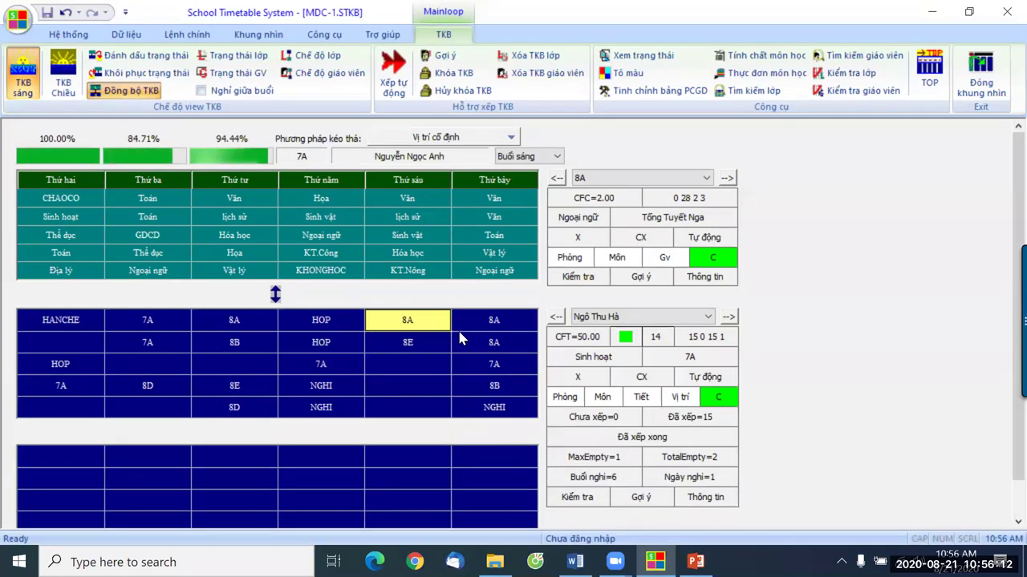
click(731, 317)
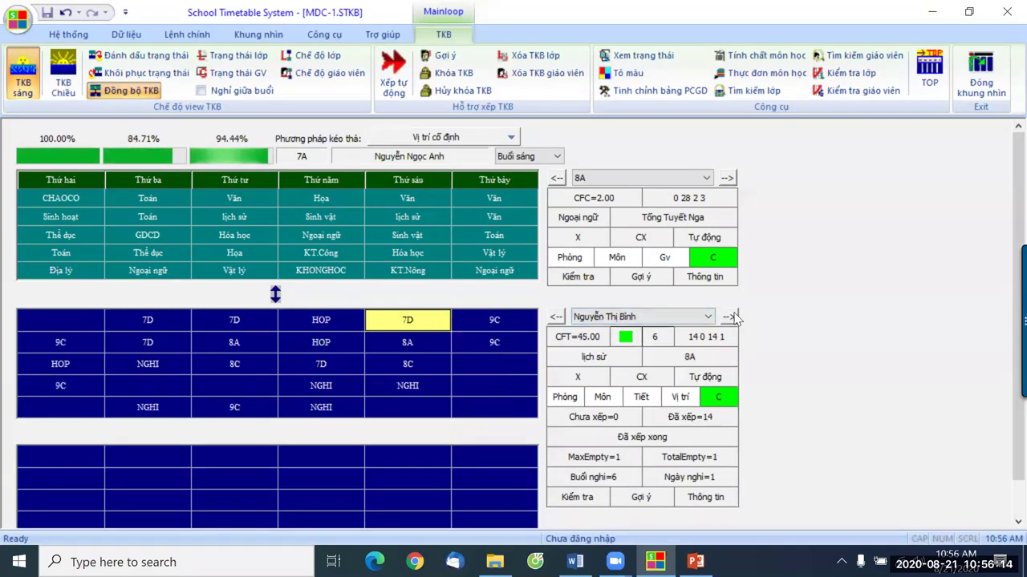
click(731, 317)
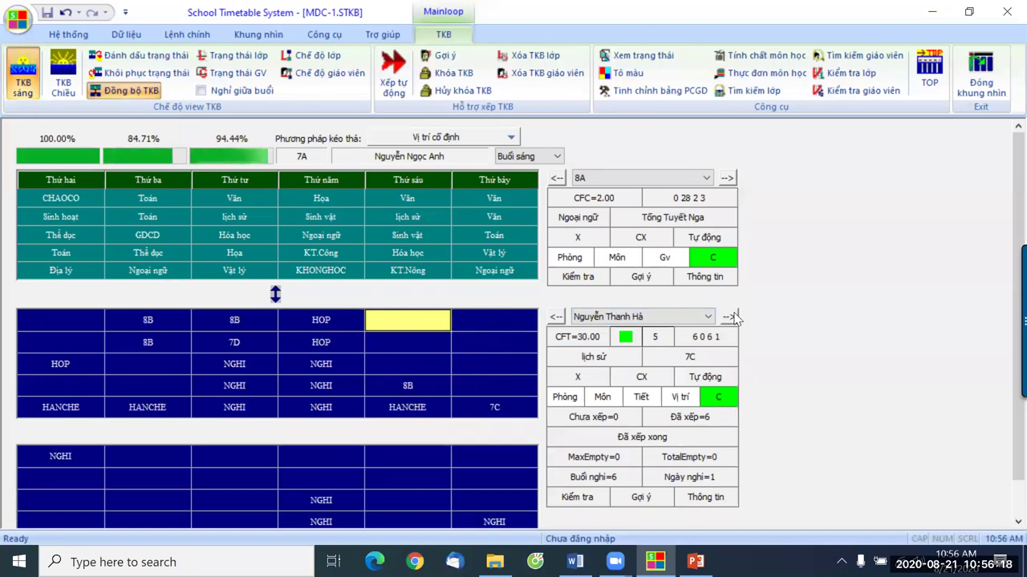
click(508, 405)
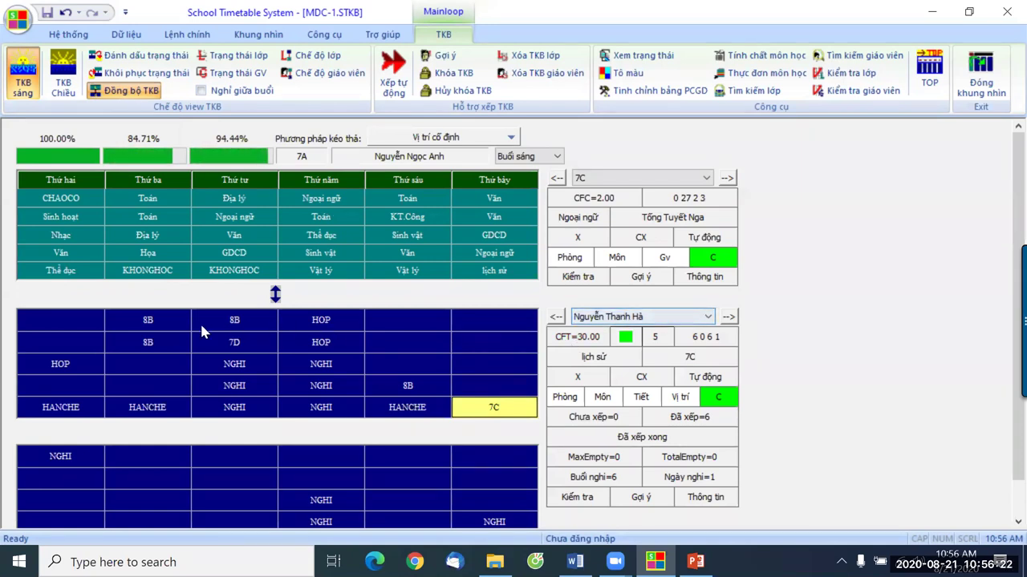
click(409, 390)
click(492, 409)
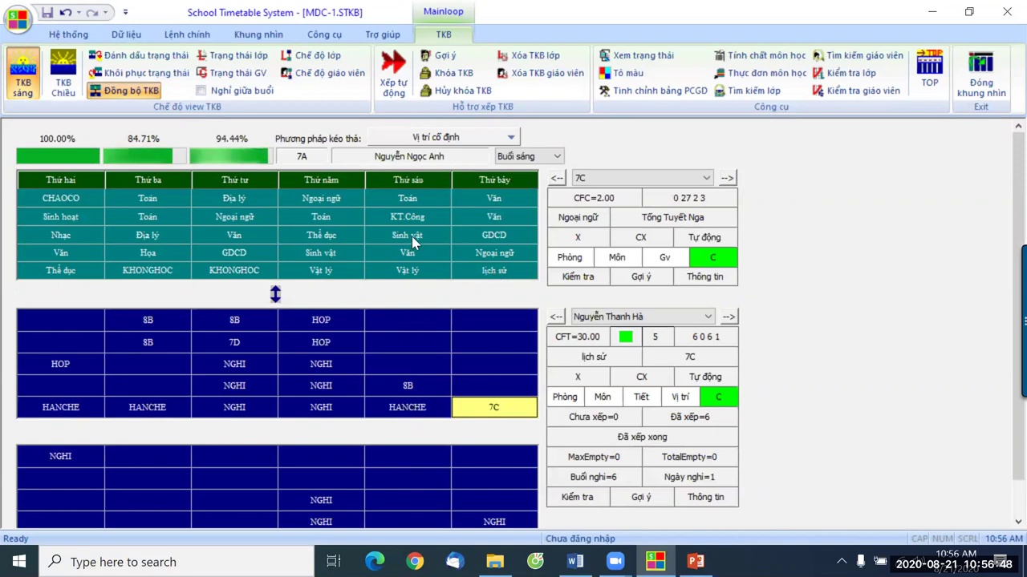
click(408, 389)
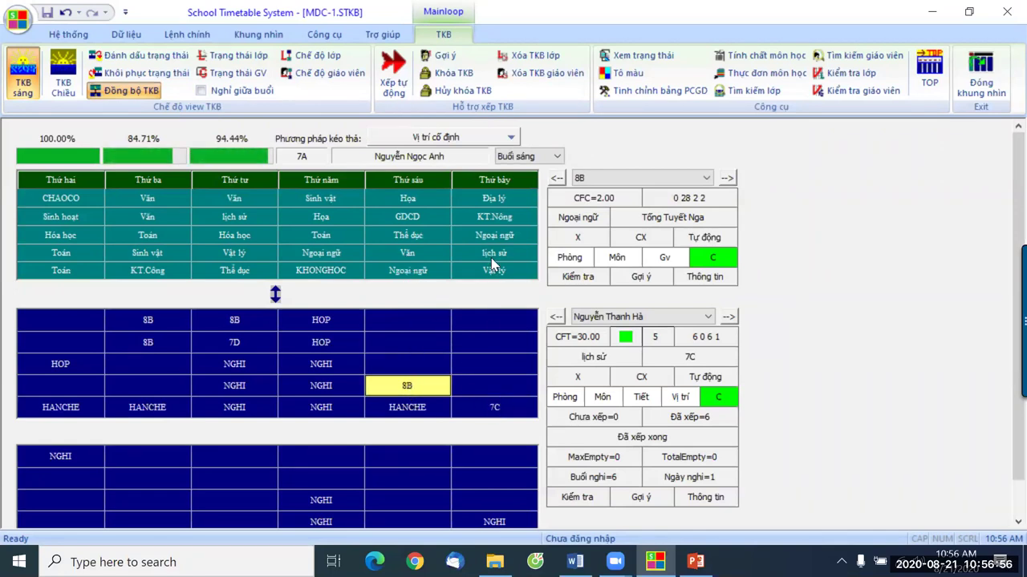
click(492, 408)
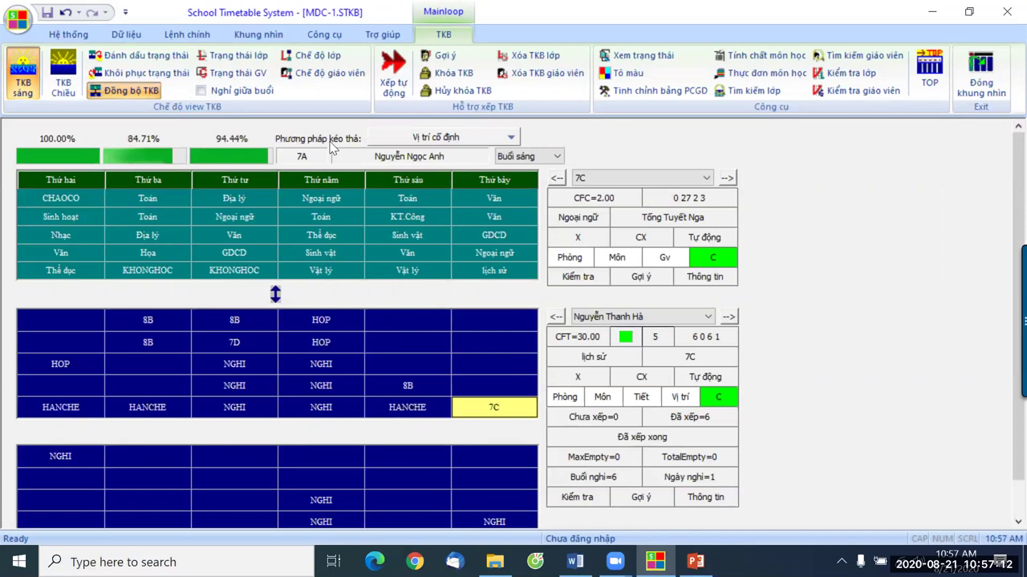
Set the lesson-moving method (Phương pháp kéo thả) to Tinh chỉnh tối ưu OpCX/DPR
click(456, 138)
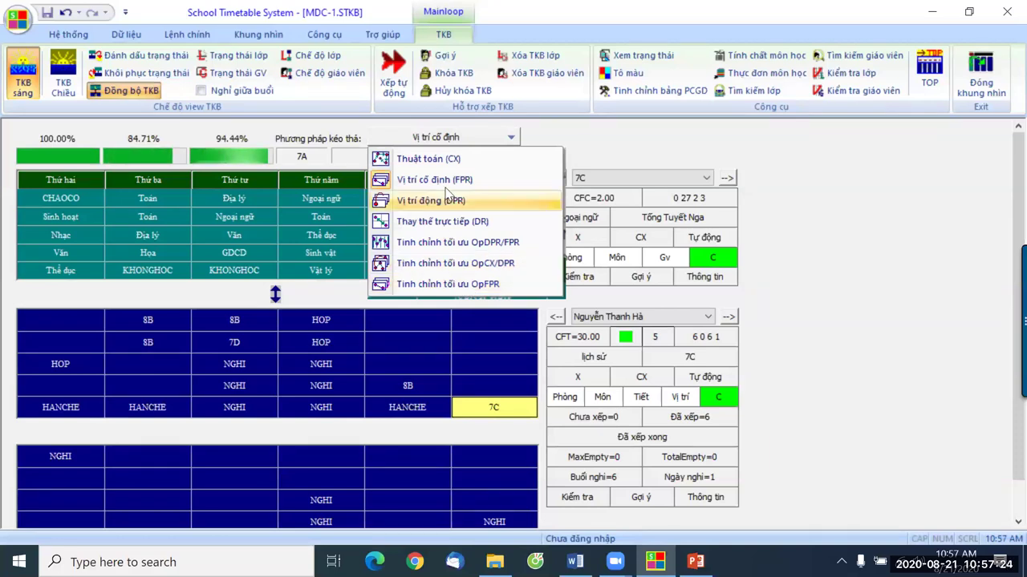
click(462, 243)
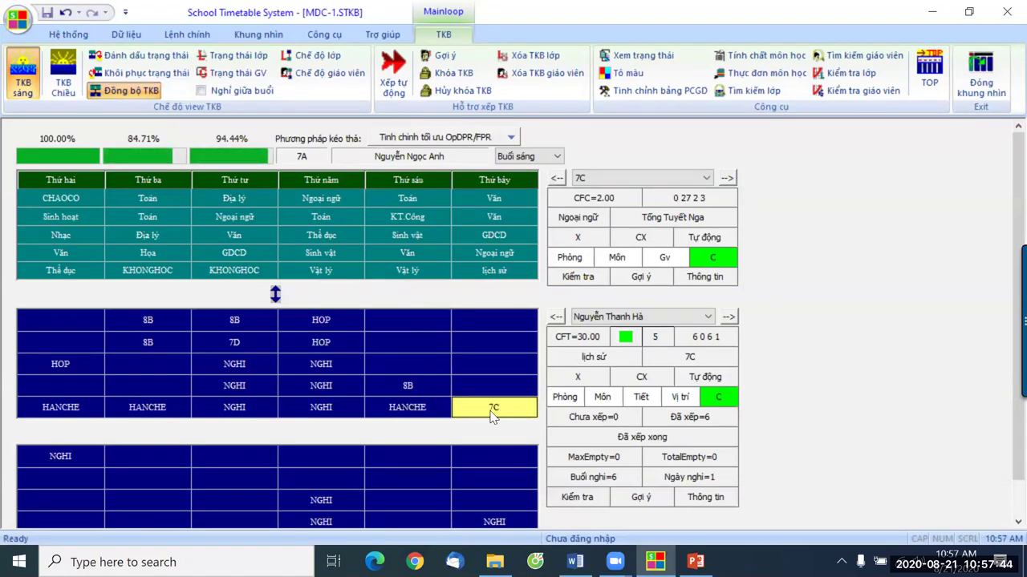
click(450, 140)
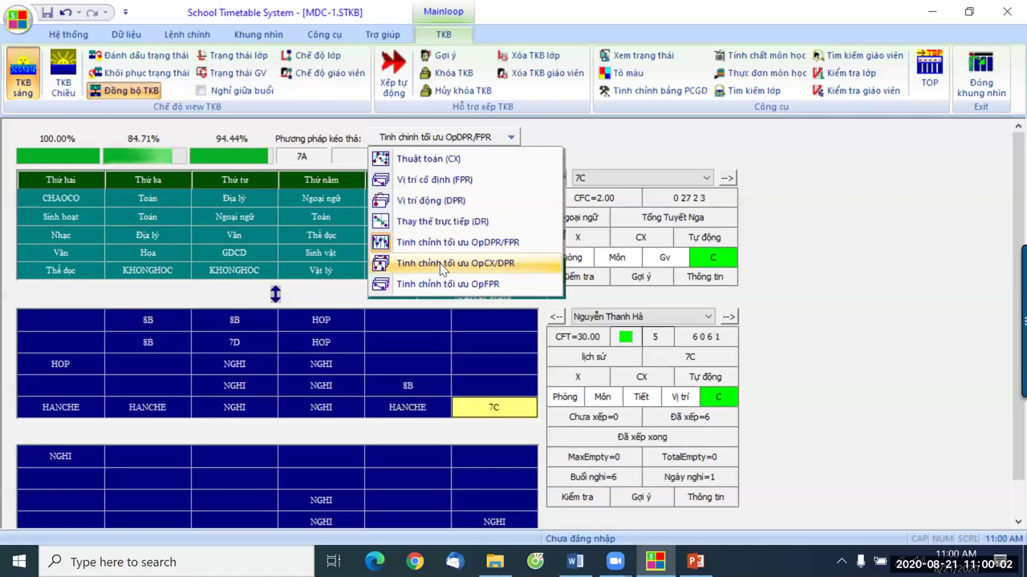
click(440, 263)
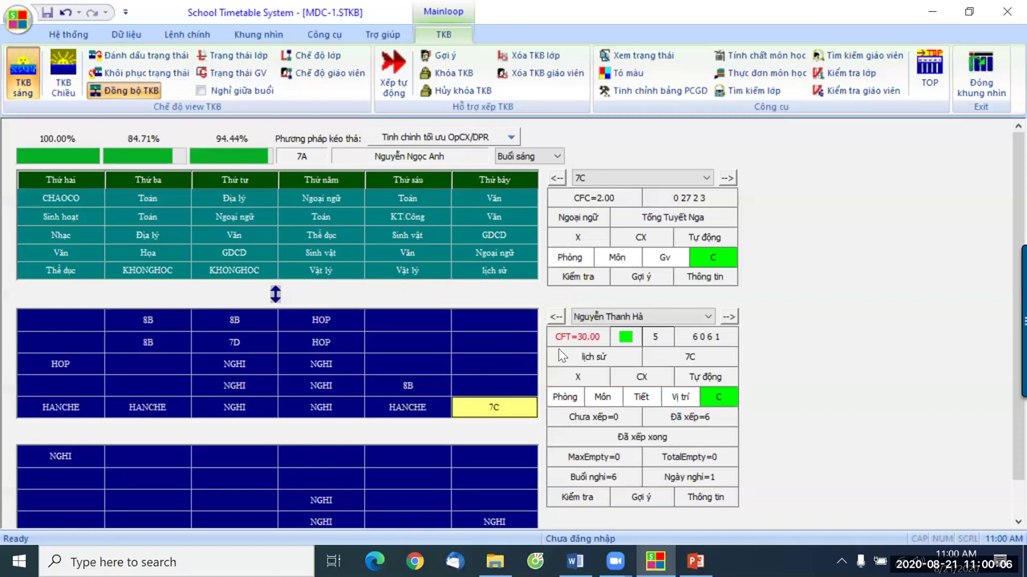
Try to move the teacher's 7C lesson from Saturday period 5 to Friday period 3, declining the use of another algorithm
click(486, 410)
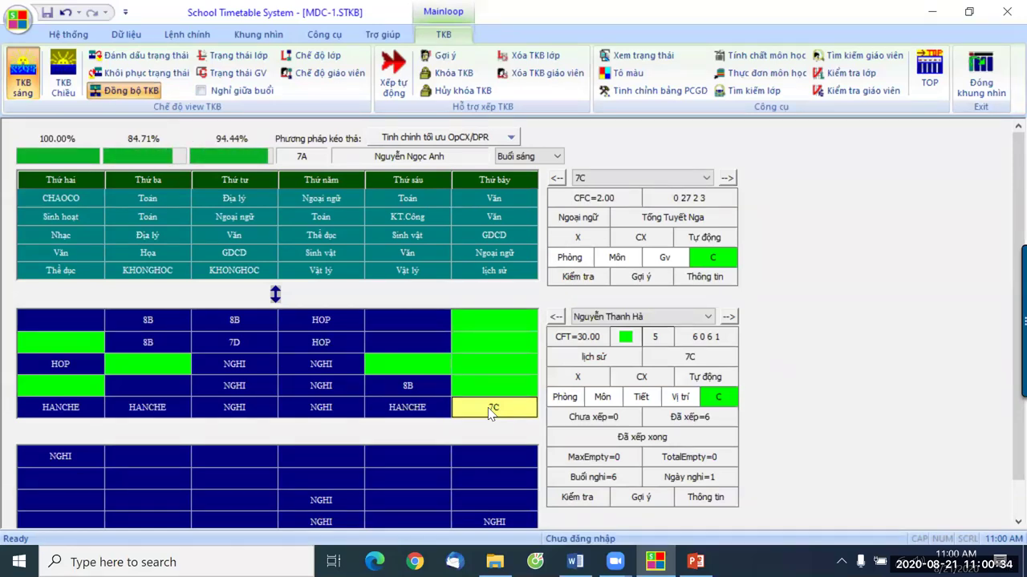
click(396, 370)
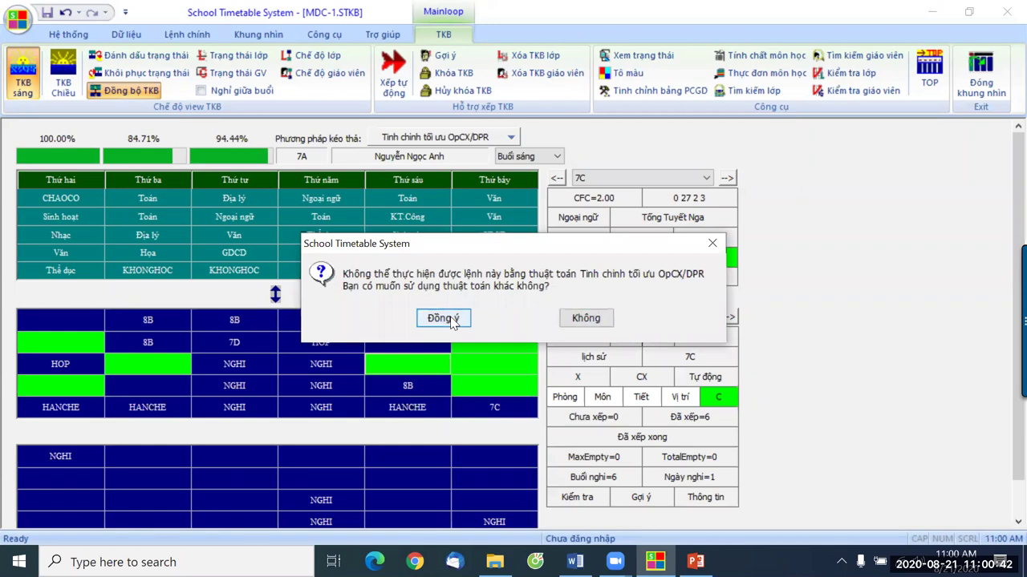
click(585, 319)
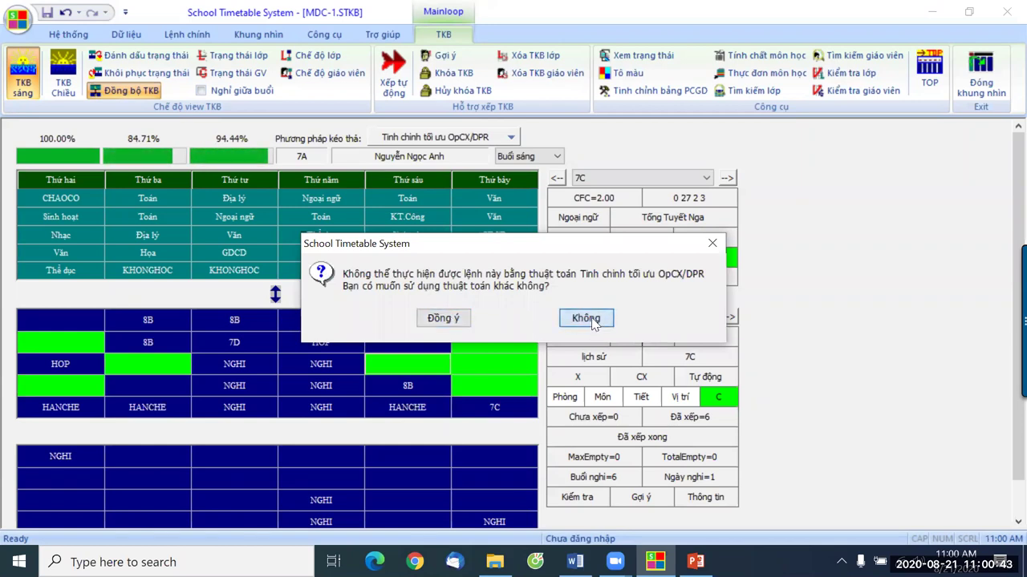
Set the lesson-moving method to Tinh chỉnh tối ưu OpDPR/FPR and request moving the teacher's 7C lesson from Saturday period 5 to Friday period 3
click(459, 143)
click(504, 244)
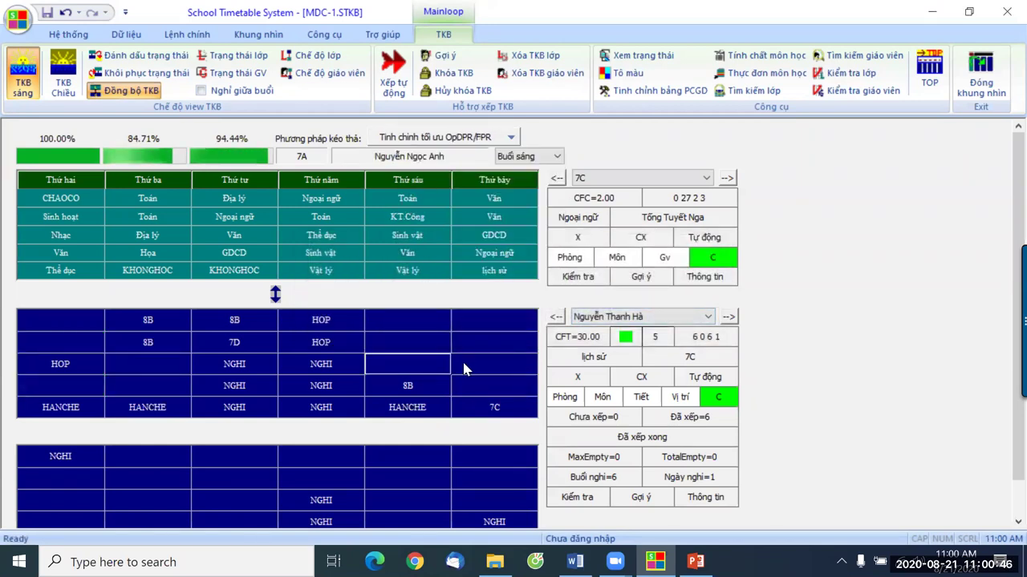
click(484, 411)
drag(484, 410, 406, 364)
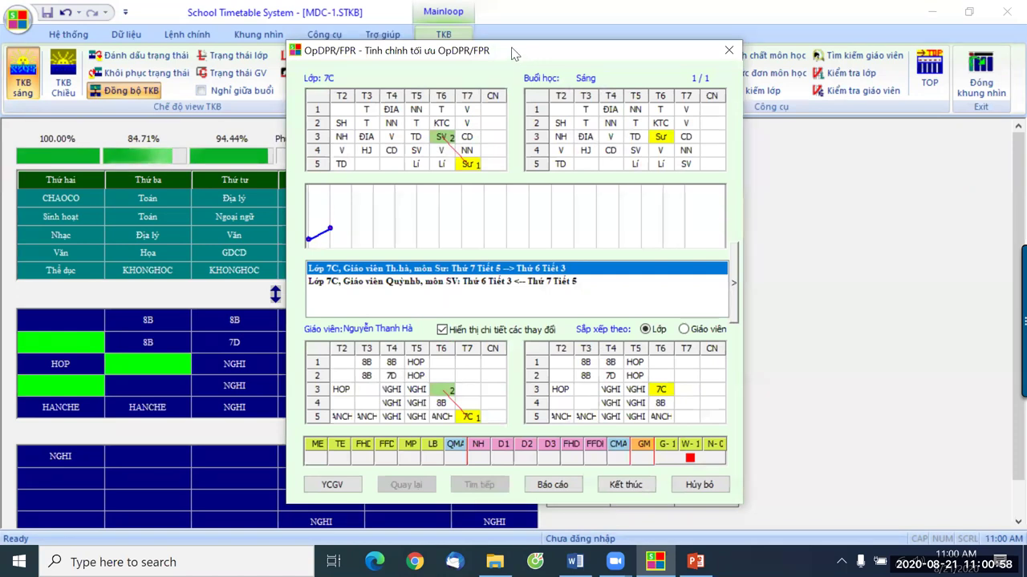
drag(514, 54, 492, 25)
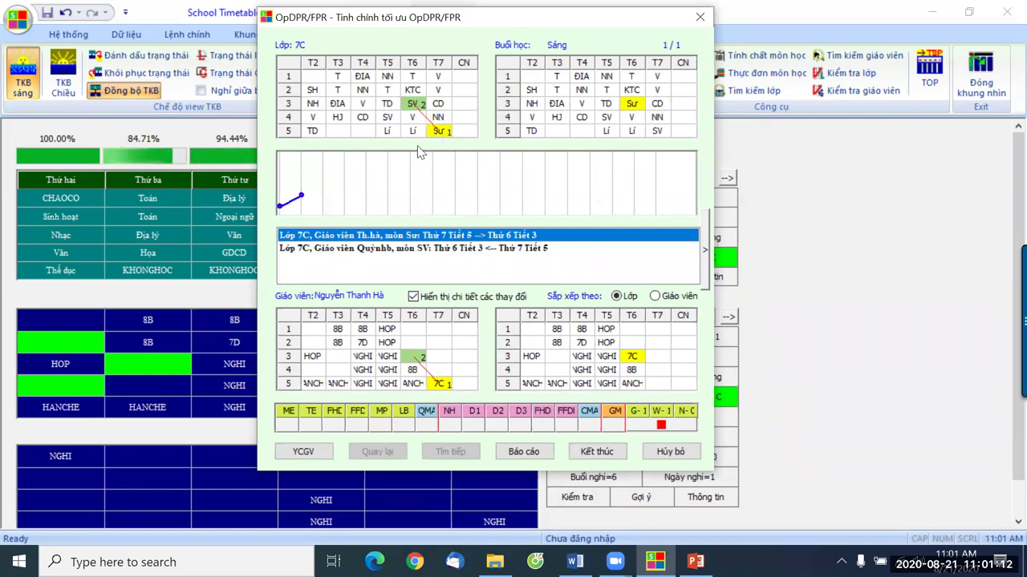
Review the two proposed class 7C changes, for the Sử and SV lessons, and accept the rearrangement
click(400, 249)
click(400, 238)
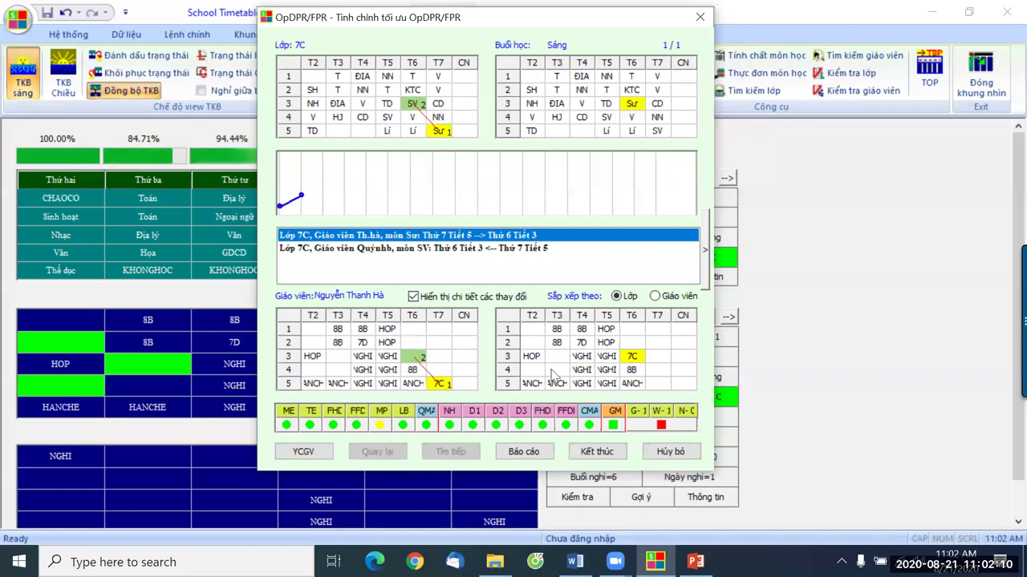
click(360, 248)
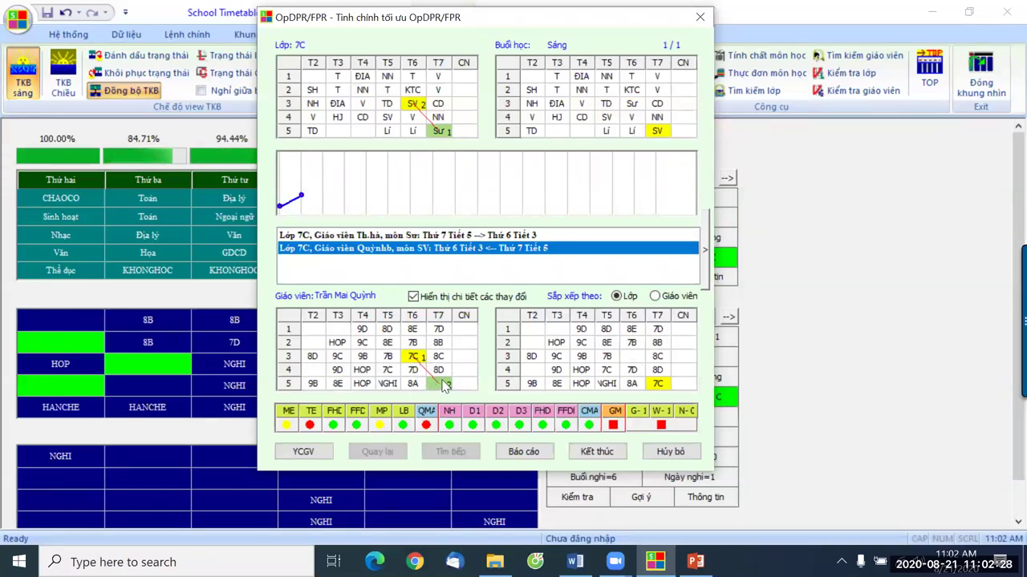
click(596, 453)
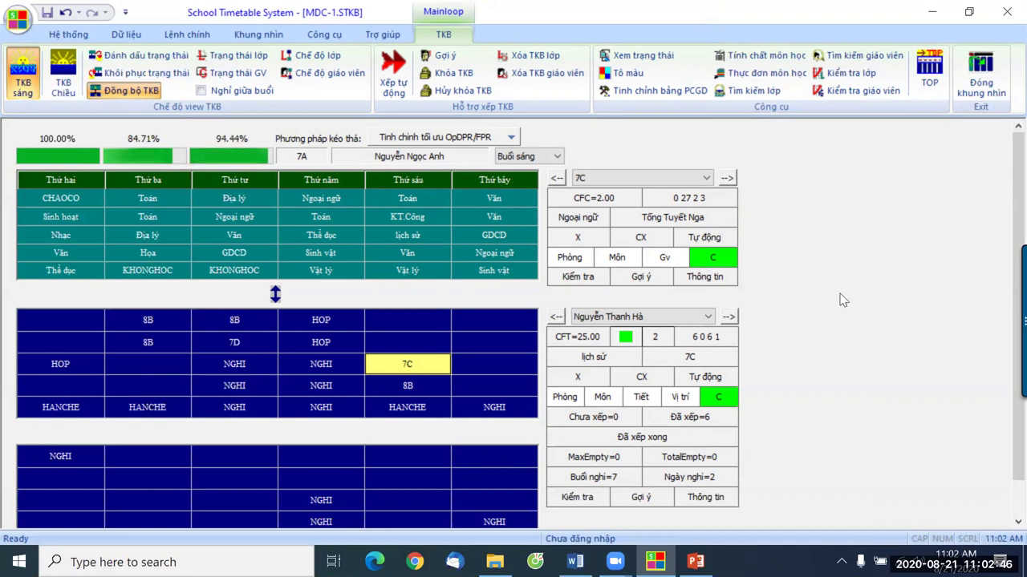
Show the timetable of the Toán teacher of 8E and 7B and request moving the Wednesday 8E lesson from period 1 to period 2
click(728, 317)
click(728, 318)
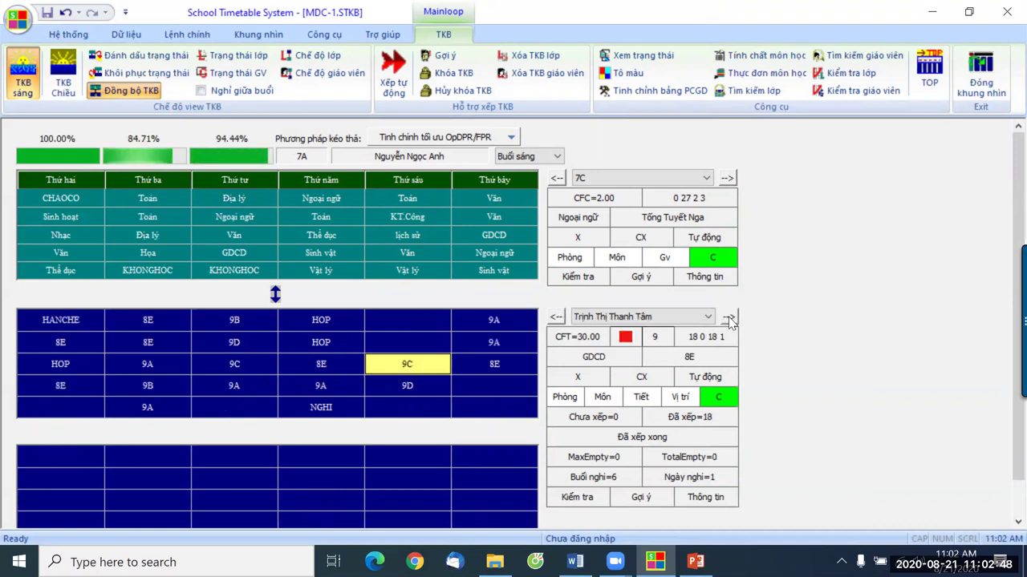
click(707, 317)
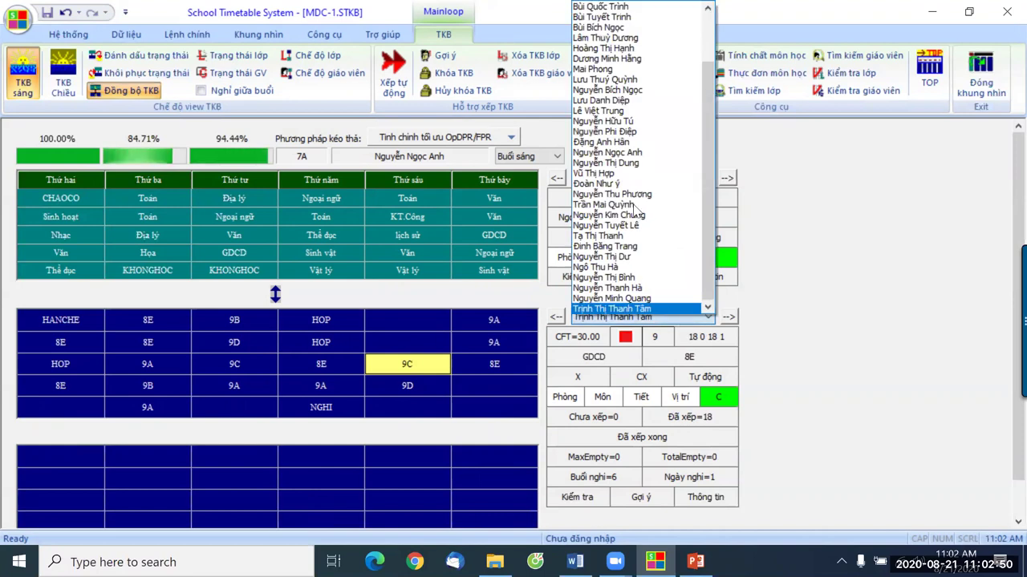
click(603, 112)
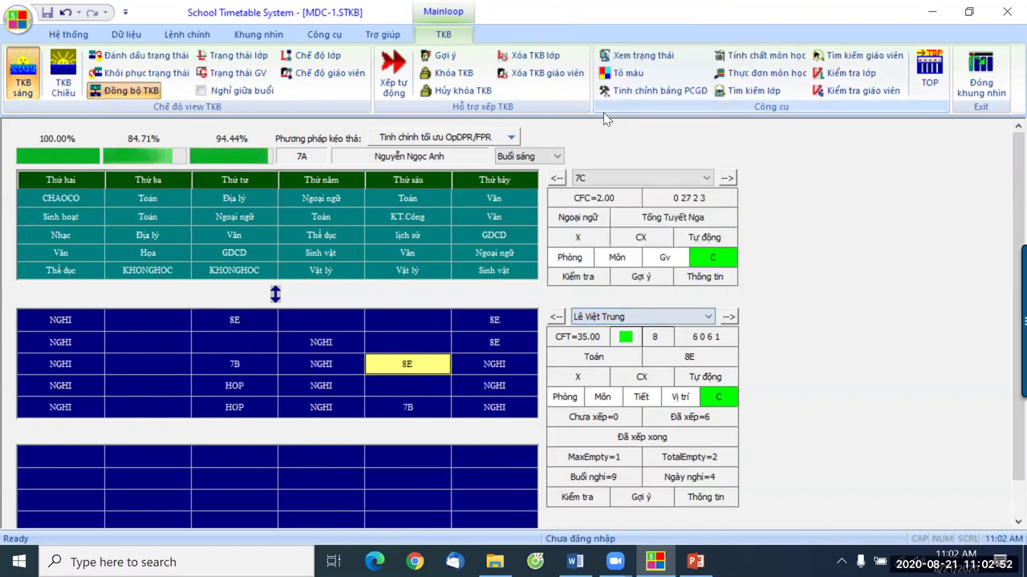
click(240, 325)
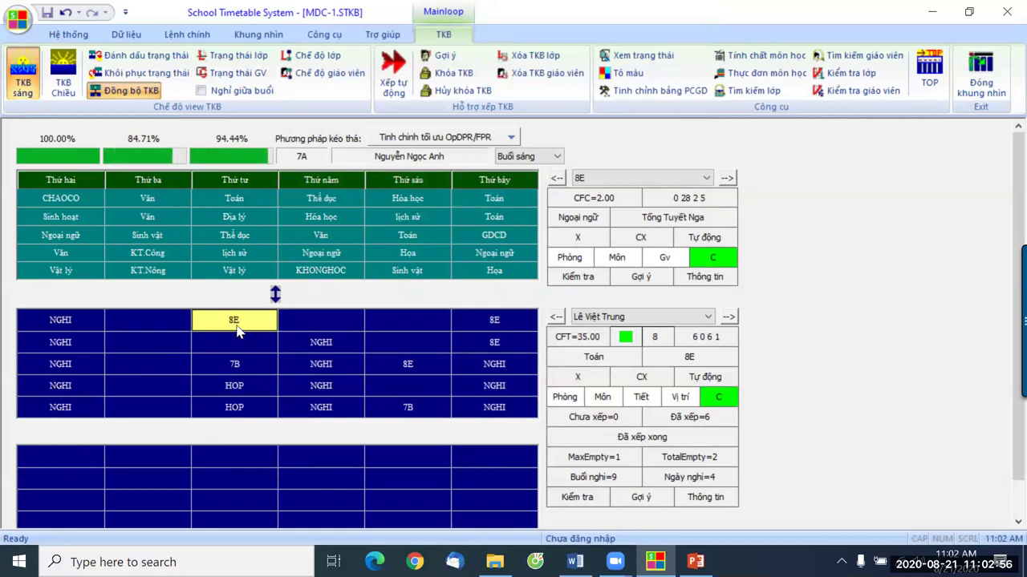
click(245, 340)
click(238, 337)
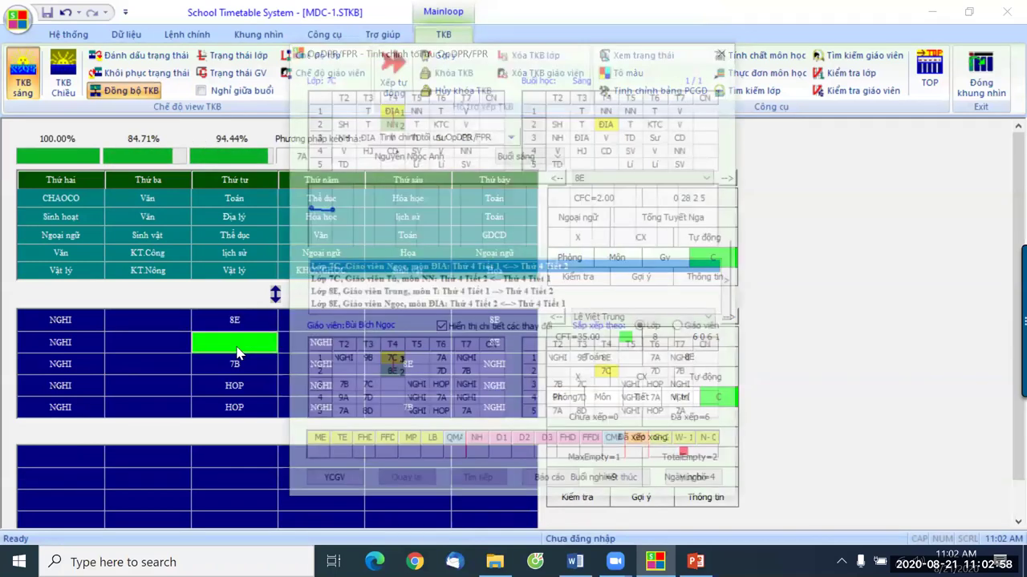
Review the proposed Wednesday period 1 and 2 changes for classes 7C and 8E one by one and accept them
click(437, 282)
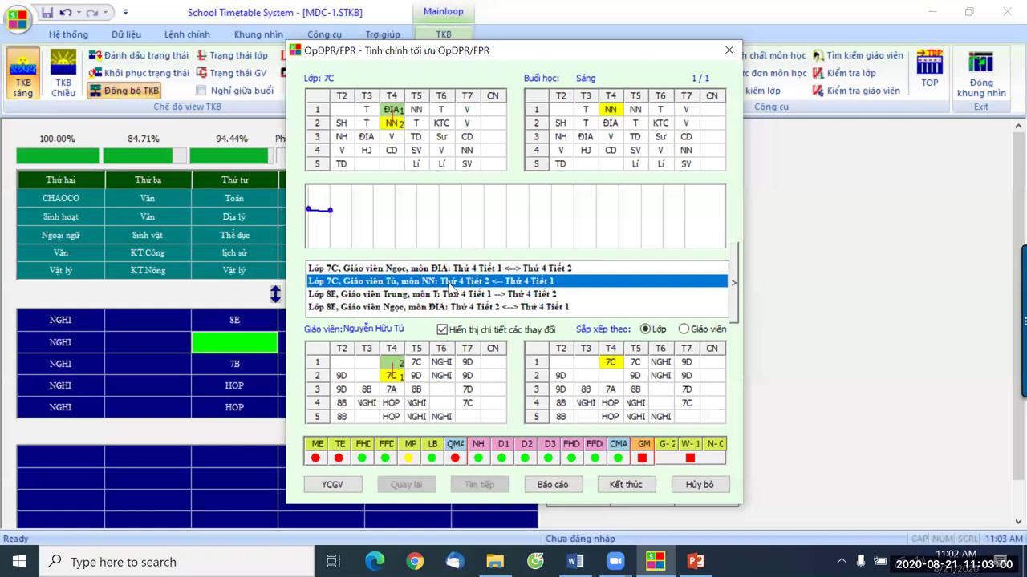
click(444, 295)
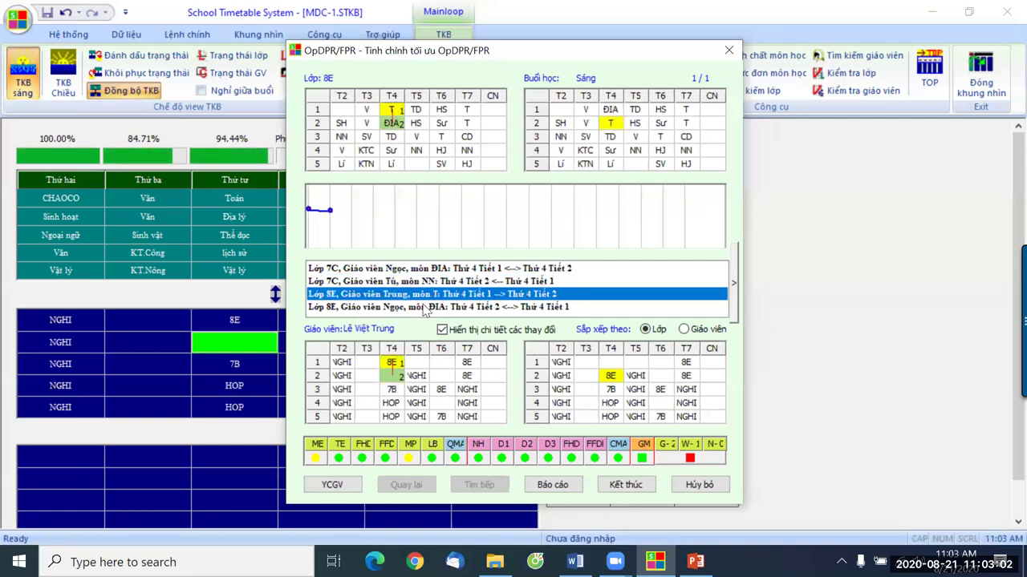
click(415, 308)
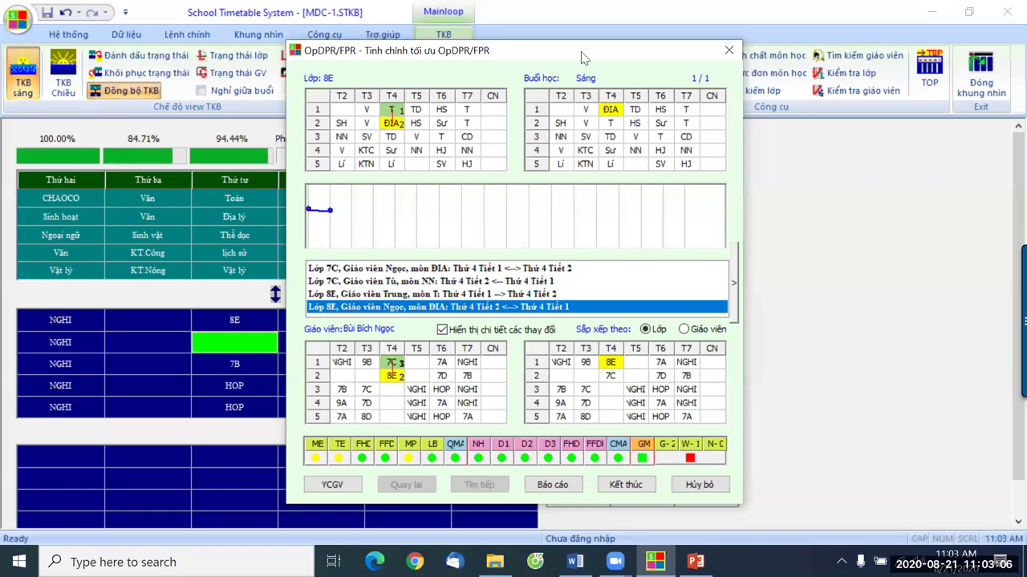
drag(580, 47, 580, 8)
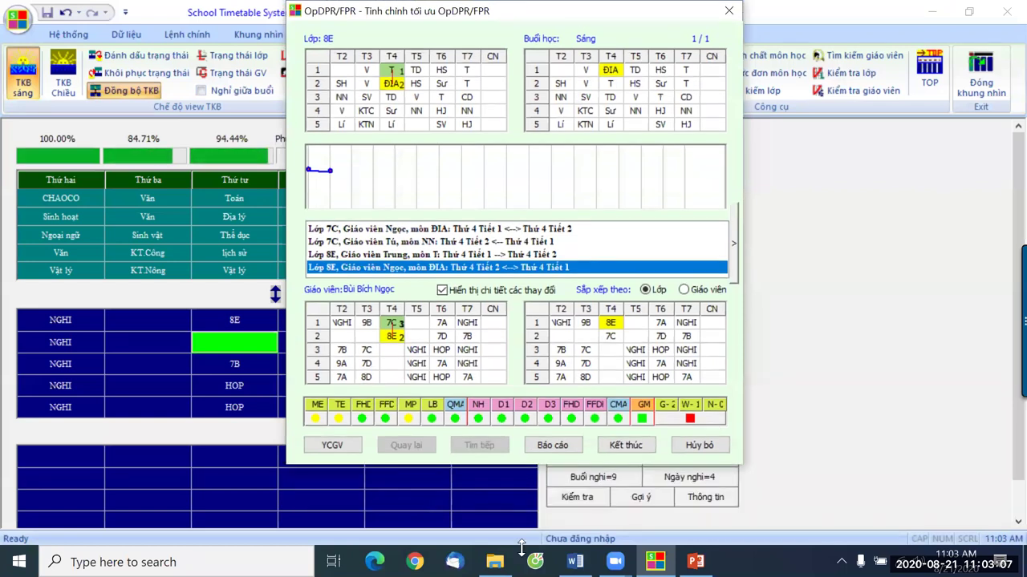
click(626, 445)
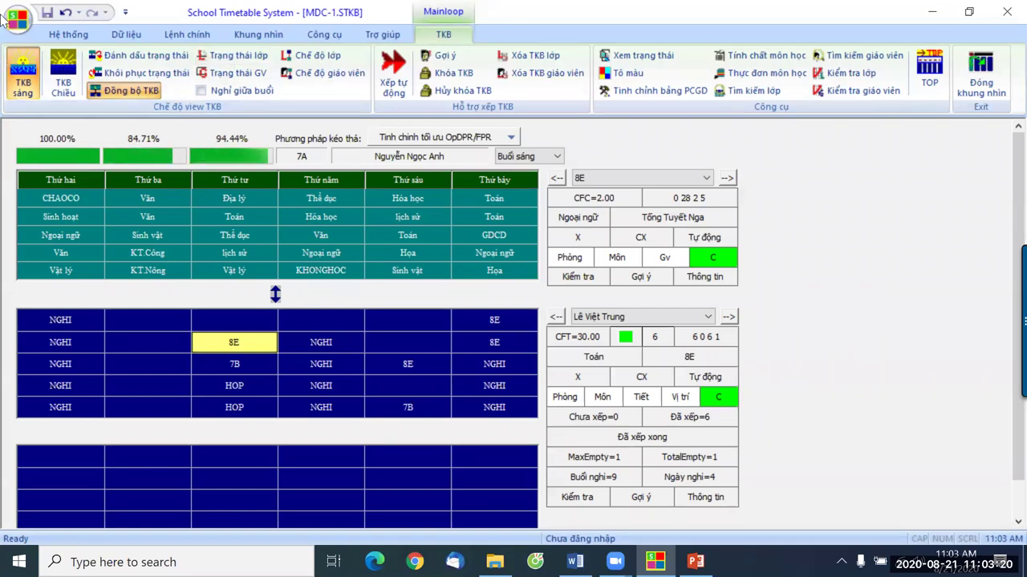
Save the timetable file and close the Mainloop timetable view
click(48, 13)
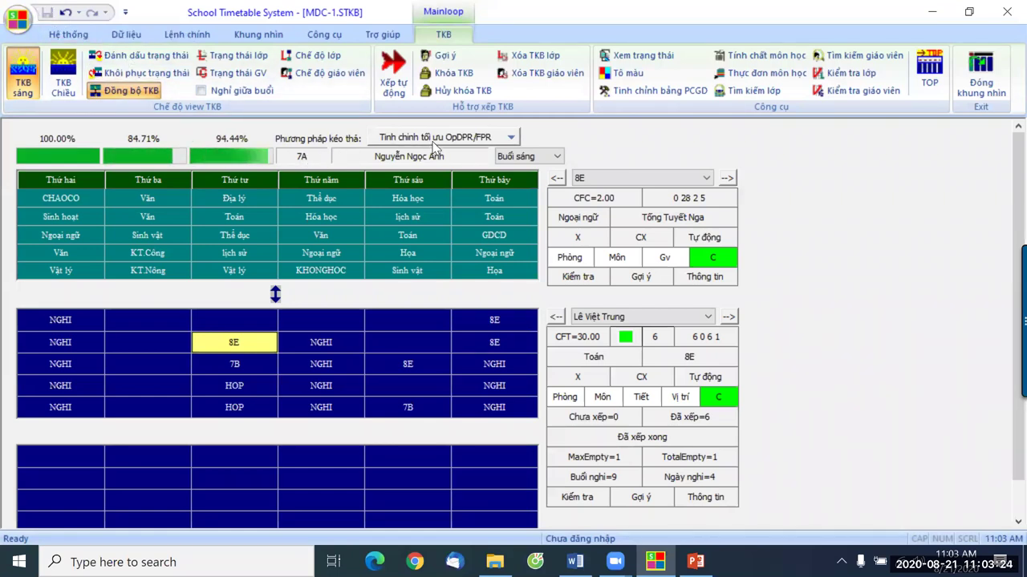
click(979, 79)
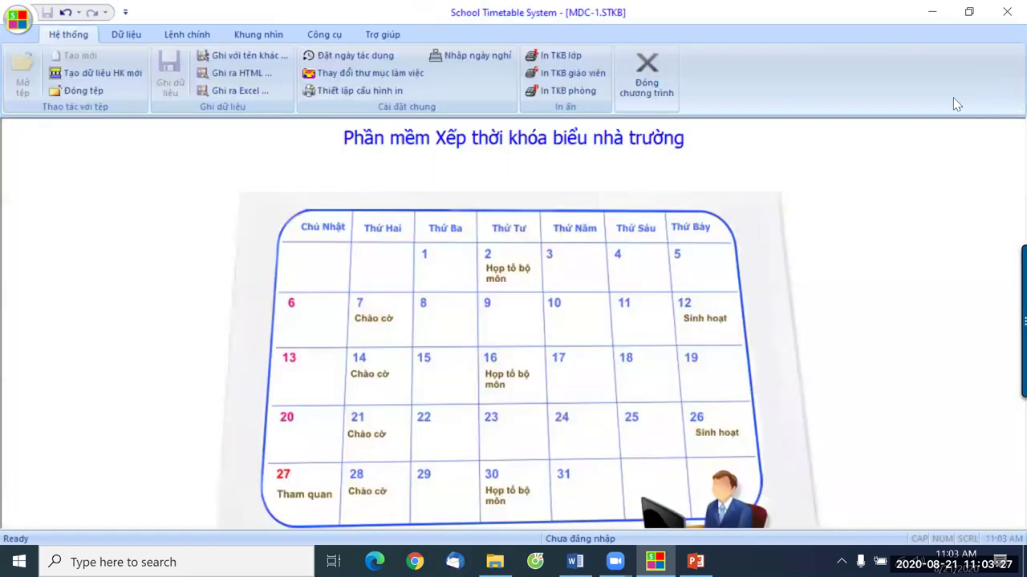
Store the current timetable as a scheduling plan with Ghi phương án
click(311, 37)
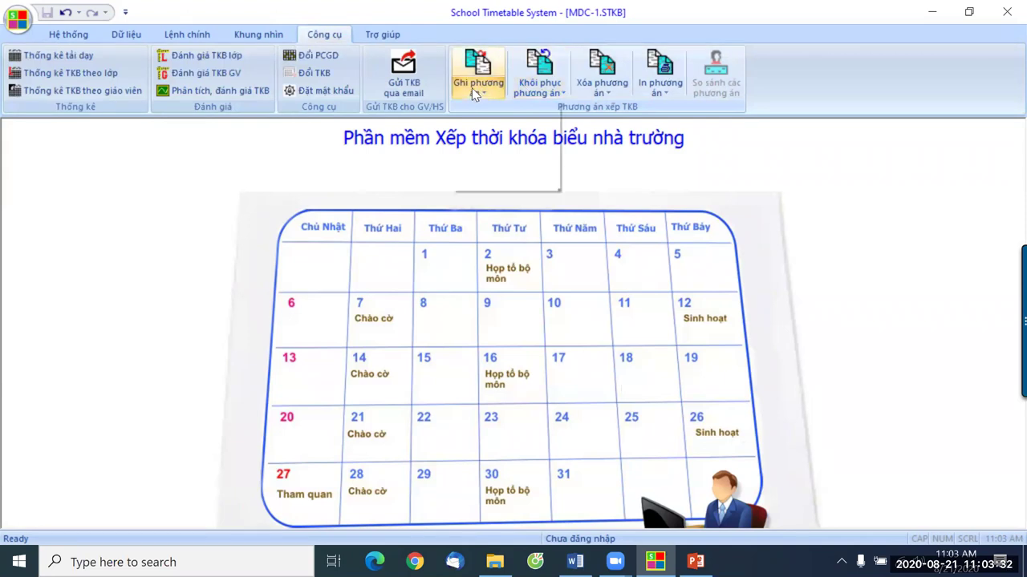
click(476, 94)
click(504, 105)
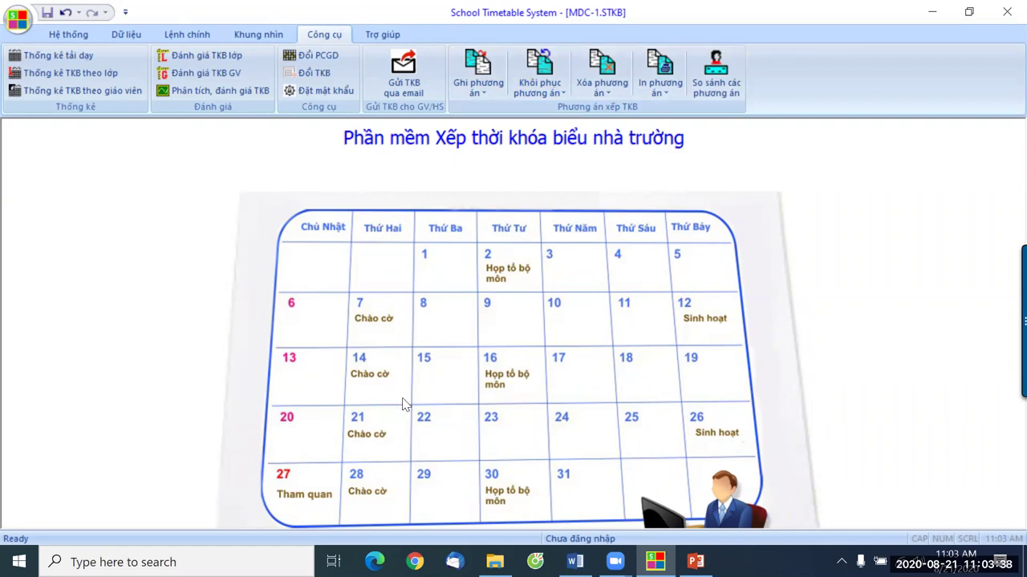
Switch to the STKB1.0_Gioi_thieu.pptx presentation in PowerPoint and look over the slide thumbnails following slide 42
click(695, 561)
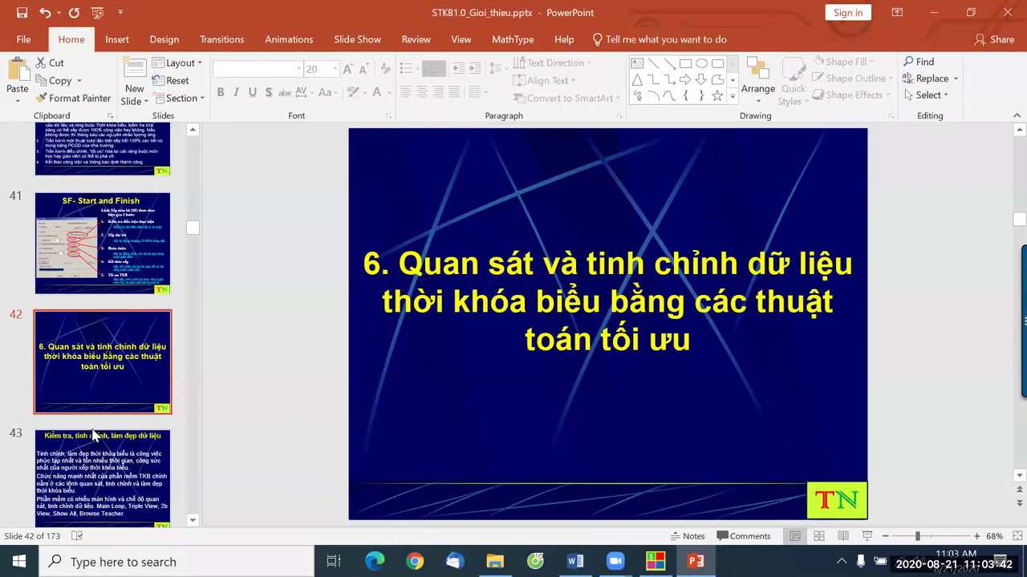
scroll(94, 436, down, 5)
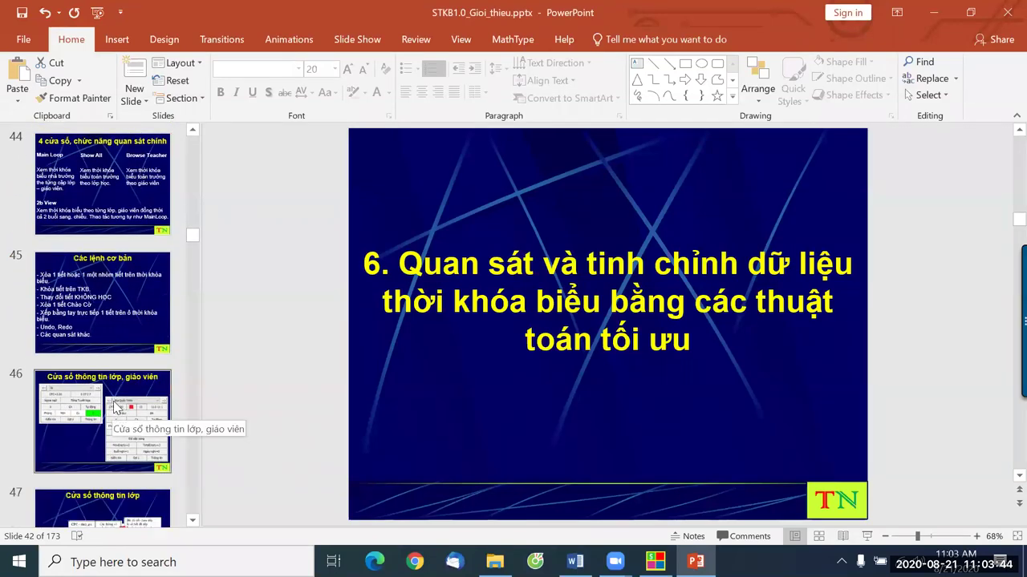
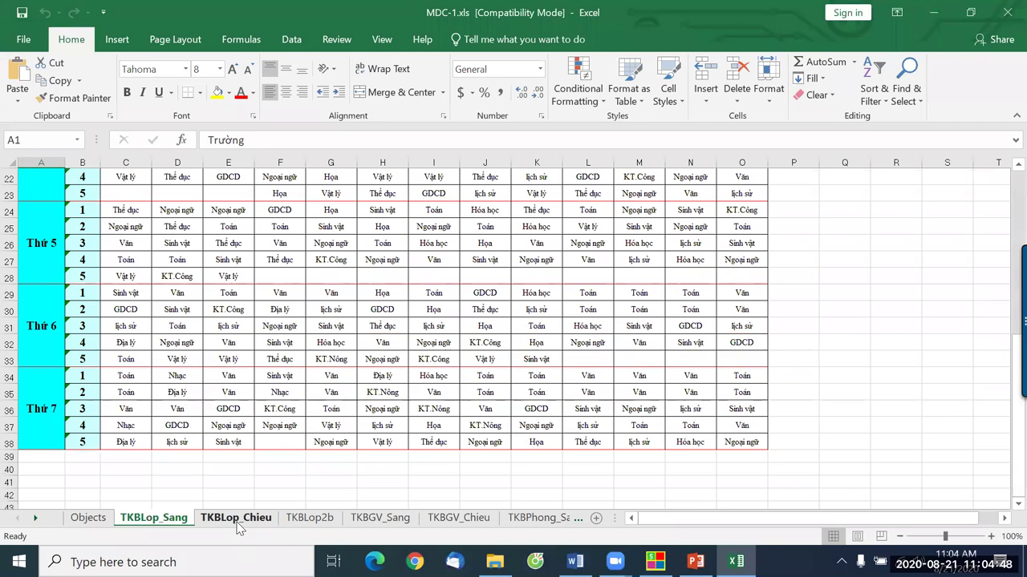
Examine the class timetables on the TKBLop_Chieu and TKBLop2b sheets of the MDC-1.xls workbook in Excel
scroll(377, 321, down, 3)
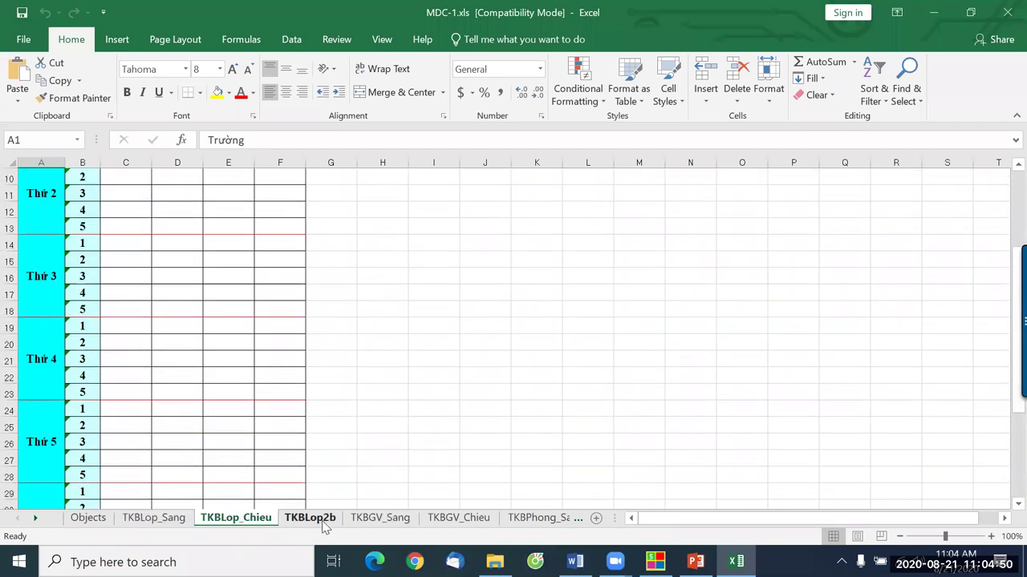
click(324, 520)
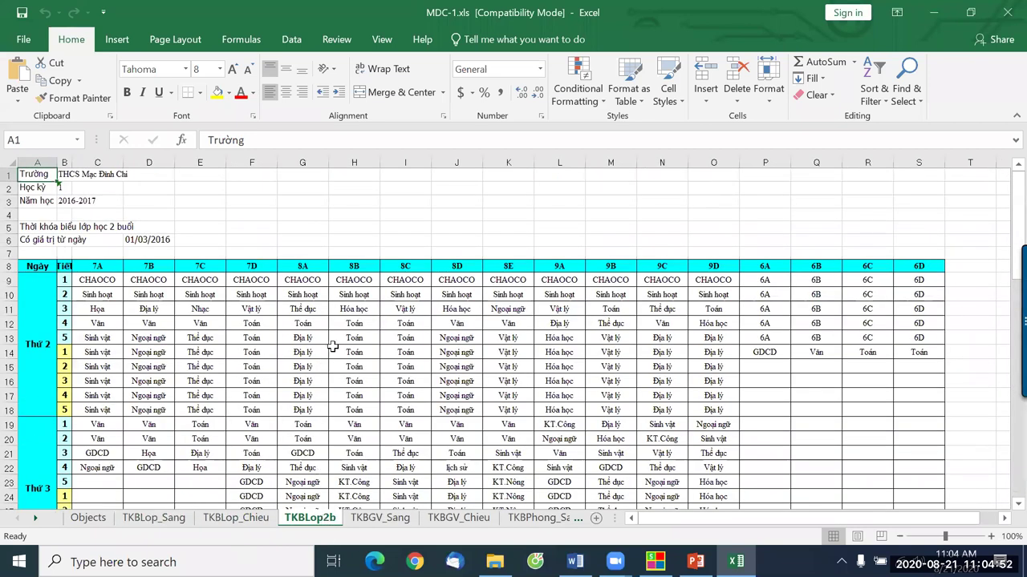
scroll(332, 347, down, 3)
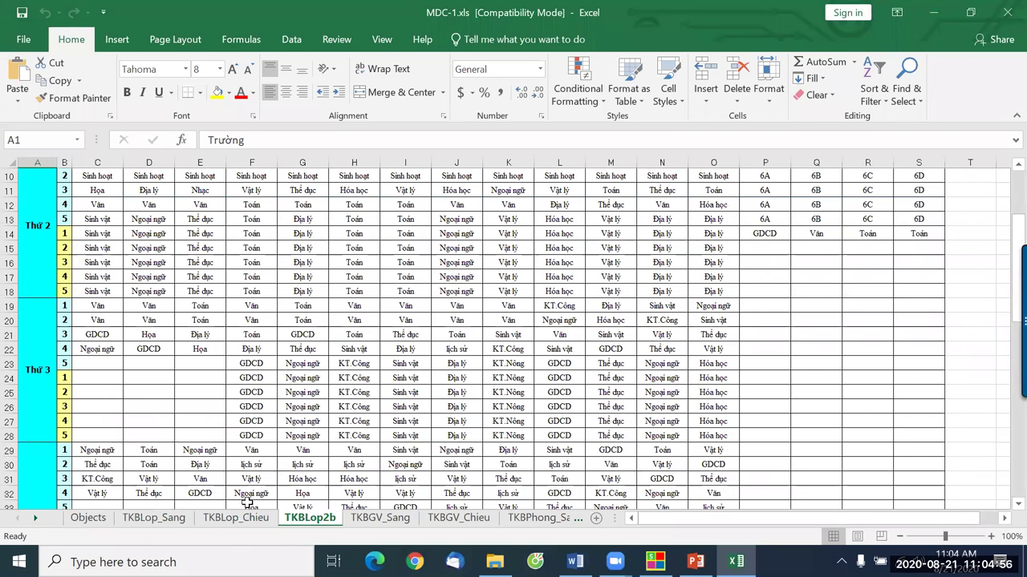
Examine the teachers' morning and afternoon timetables on the TKBGV_Sang and TKBGV_Chieu sheets
click(379, 520)
scroll(255, 377, down, 6)
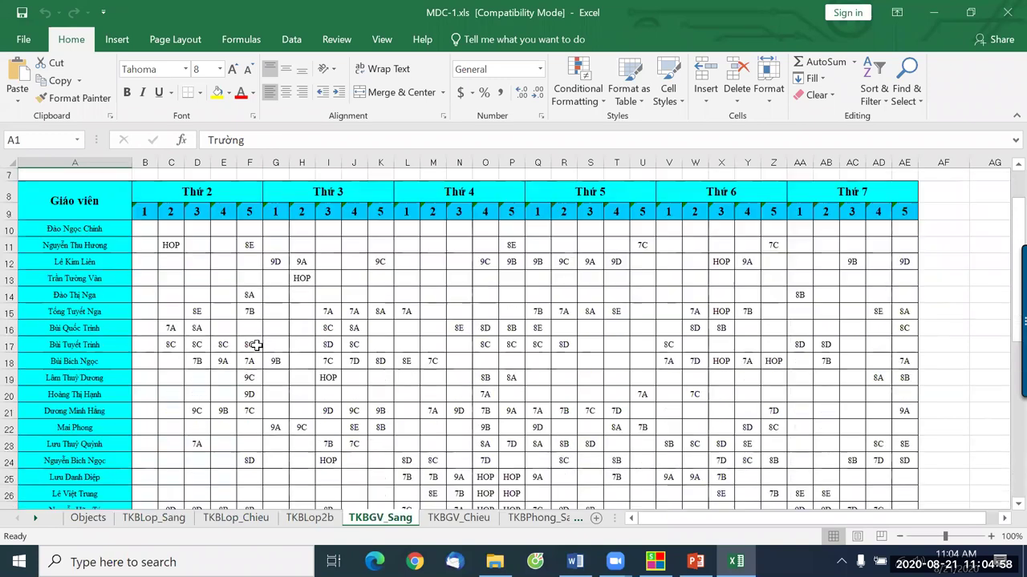
click(457, 518)
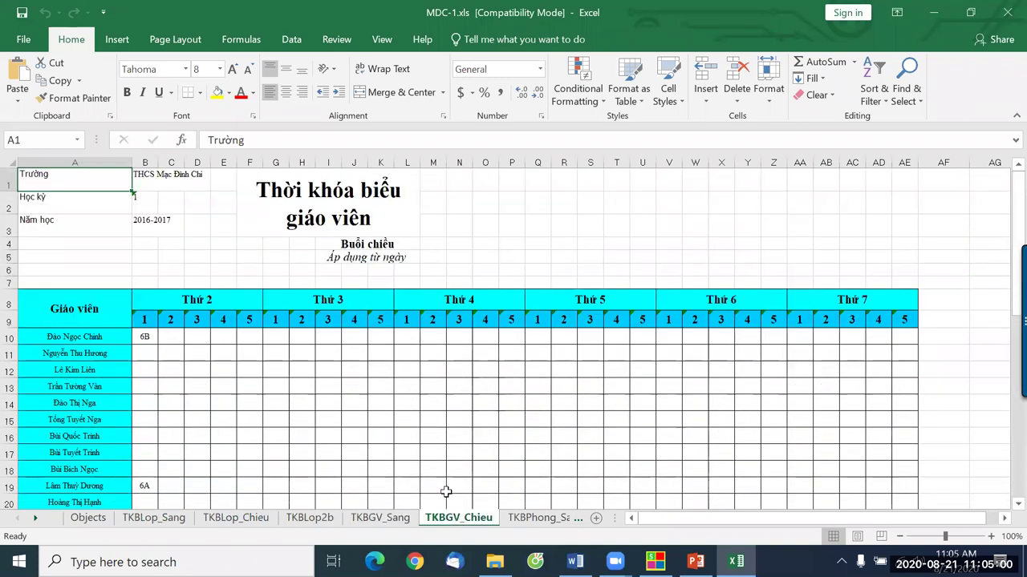
scroll(371, 351, down, 2)
Examine the morning room timetable on the TKBPhong_Sang sheet and the teachers' combined morning and afternoon timetable on the TKBGV_SC sheet
click(532, 519)
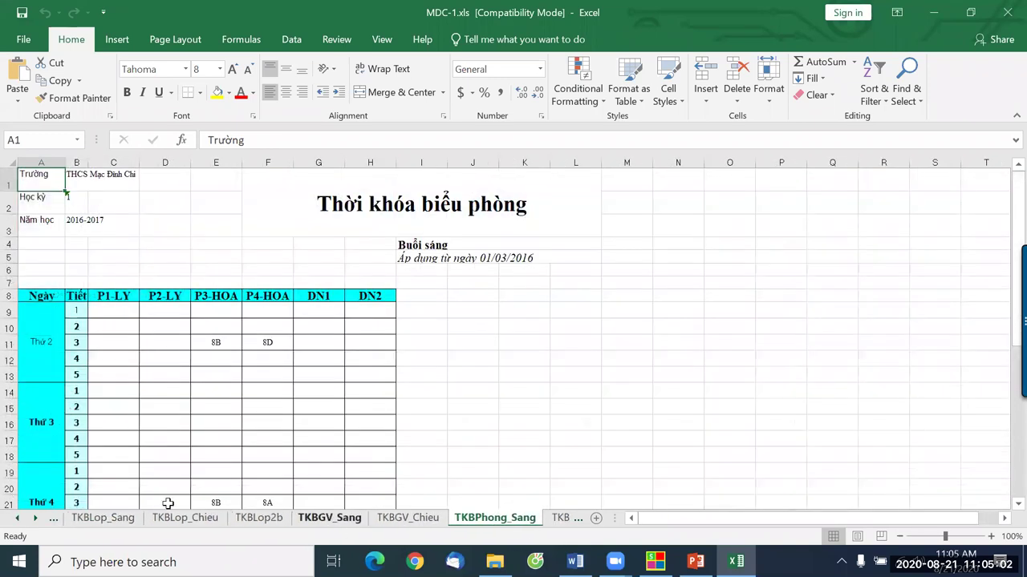
click(36, 518)
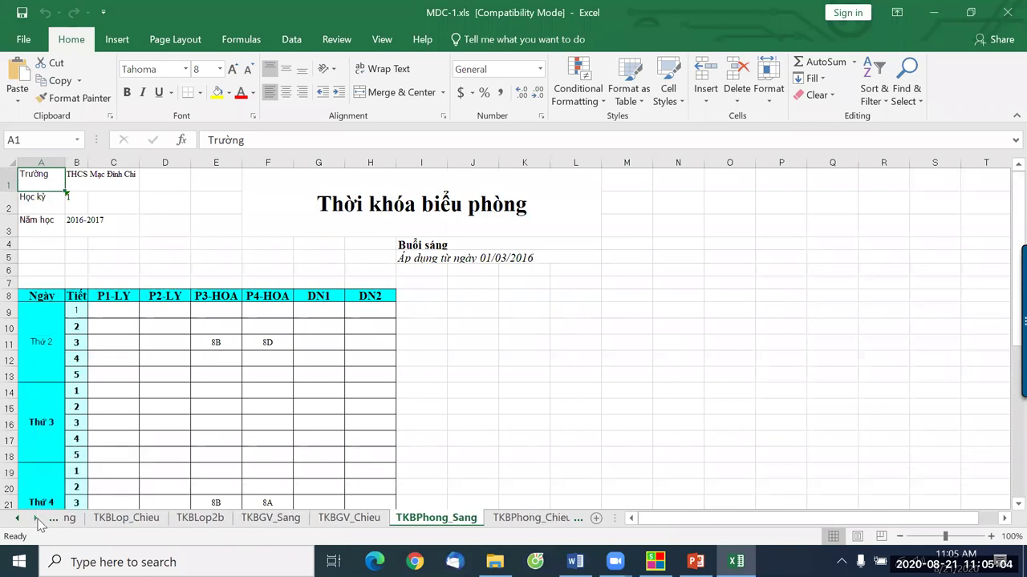
click(36, 518)
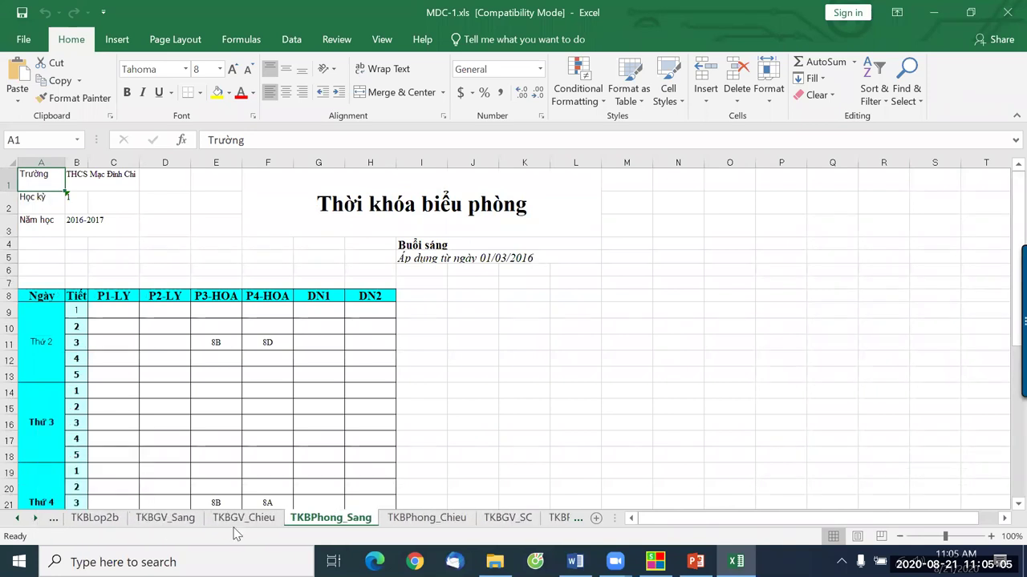
click(507, 518)
scroll(388, 342, down, 2)
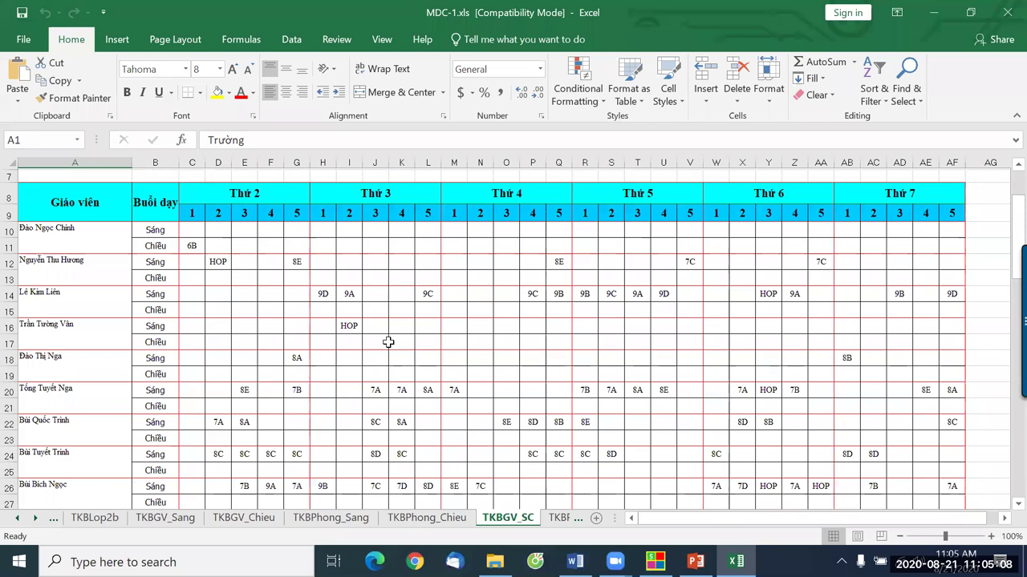
Examine the individual class timetables on the TKBLop sheet, from class 7A through 7D
click(36, 519)
click(35, 518)
click(35, 519)
click(35, 519)
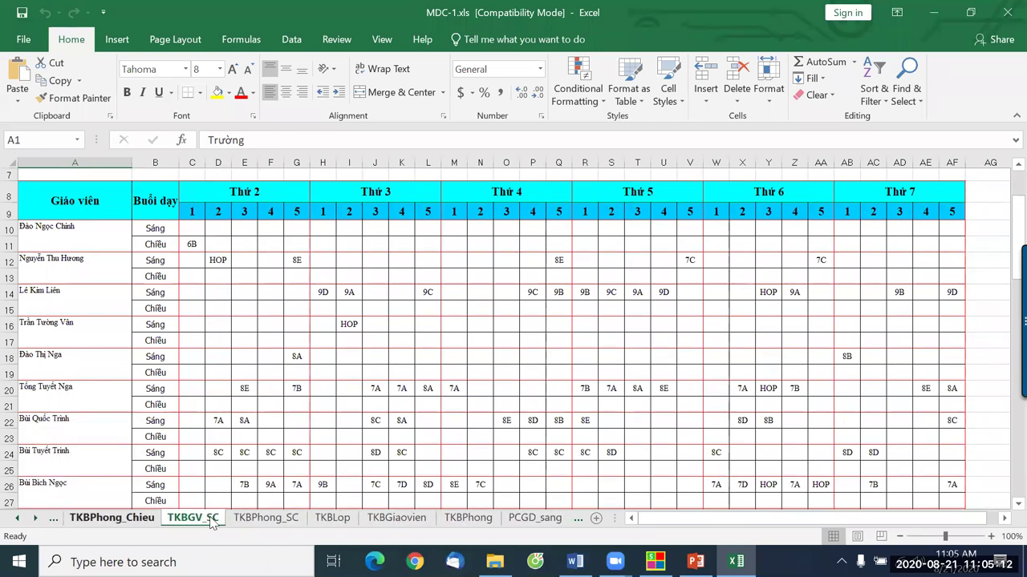
click(328, 519)
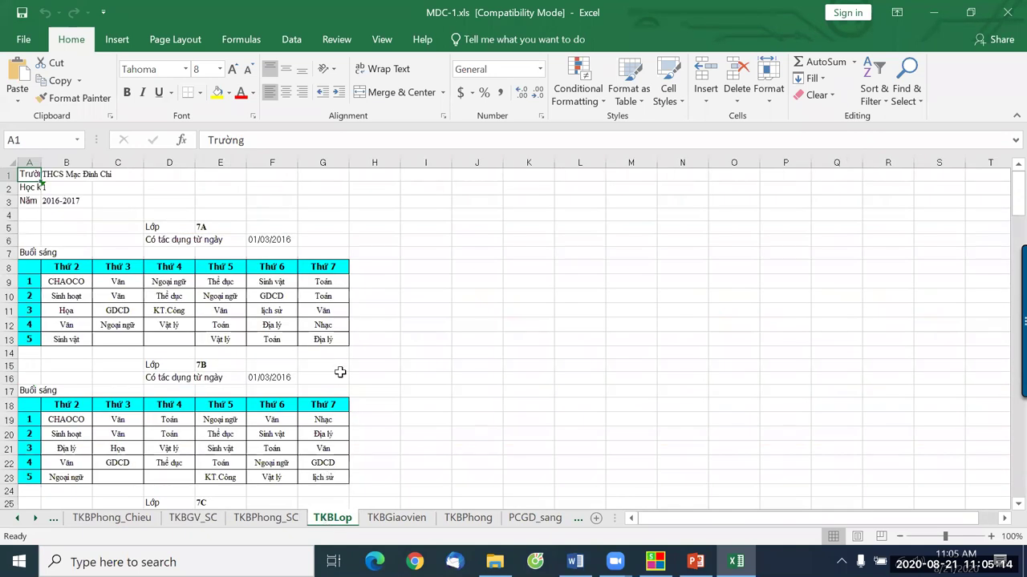
scroll(340, 372, down, 6)
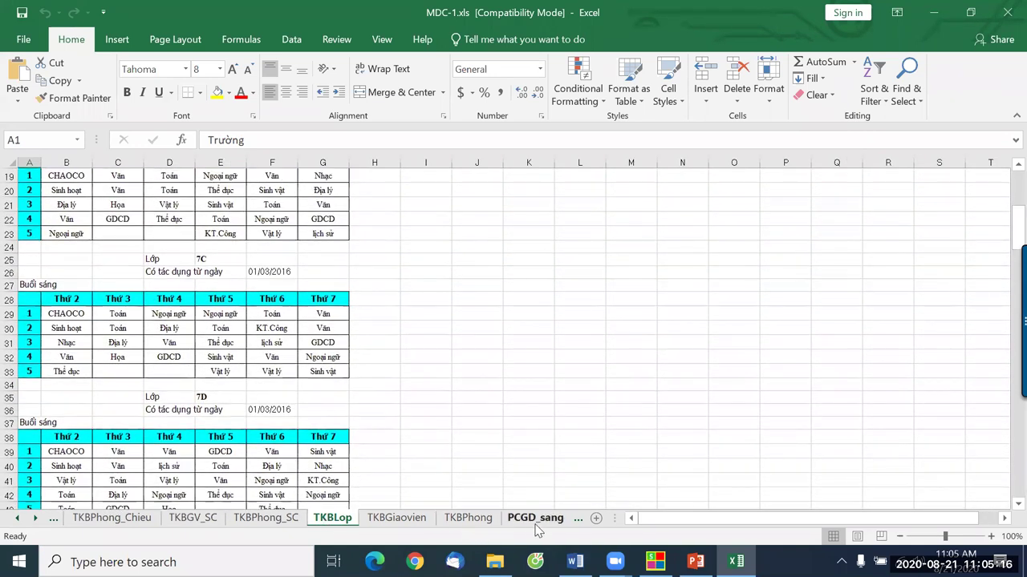
Examine the individual teacher timetables on the TKBGiaovien sheet and the morning teaching assignments on the PCGD_sang sheet
click(36, 520)
click(35, 521)
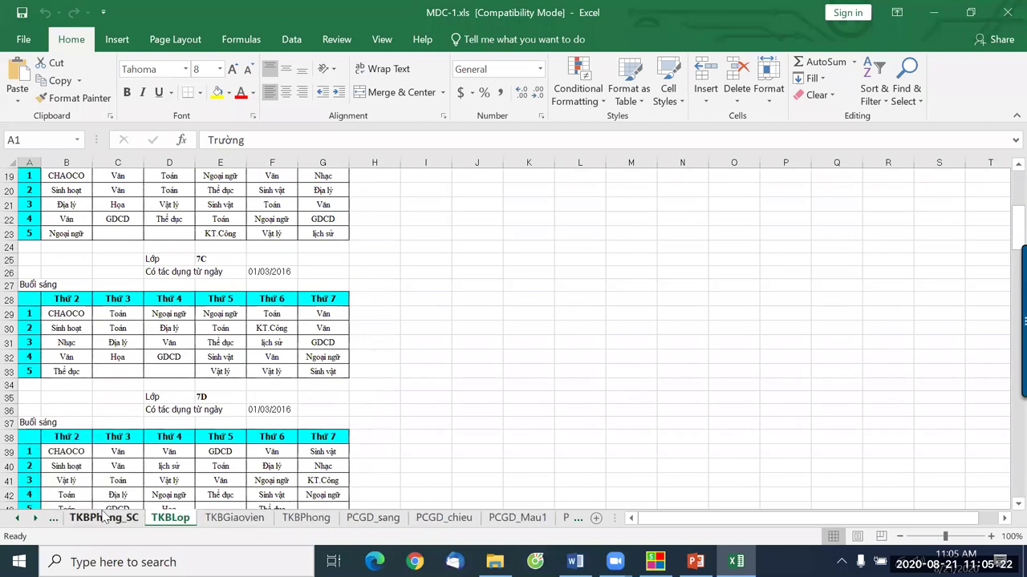
click(373, 520)
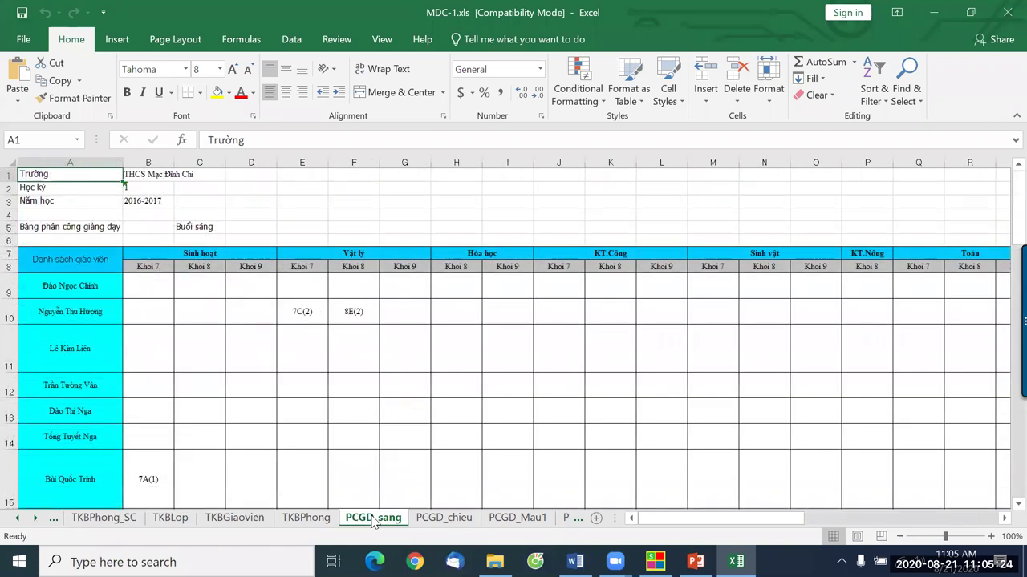
click(229, 518)
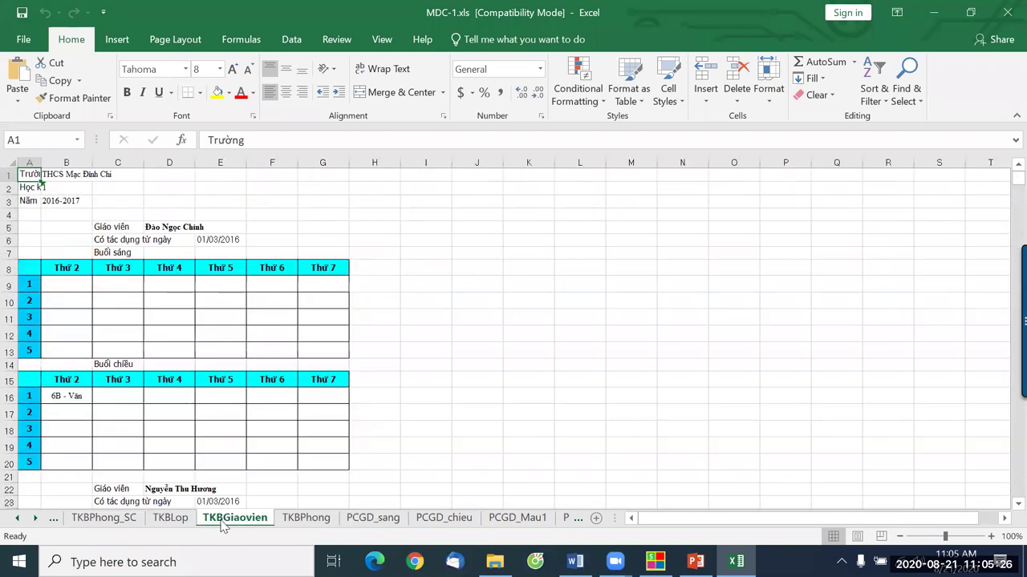
scroll(268, 378, down, 9)
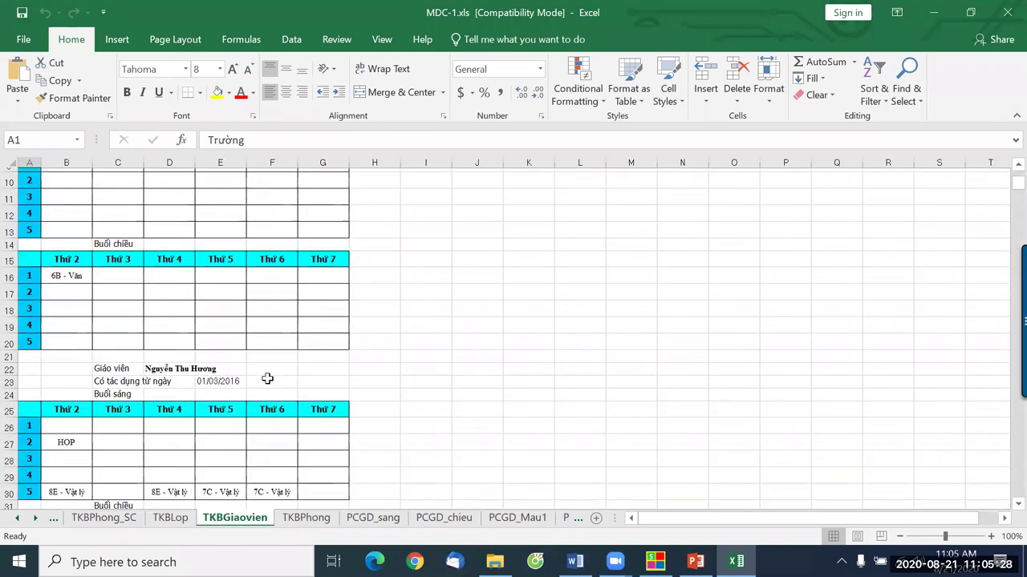
scroll(268, 378, down, 3)
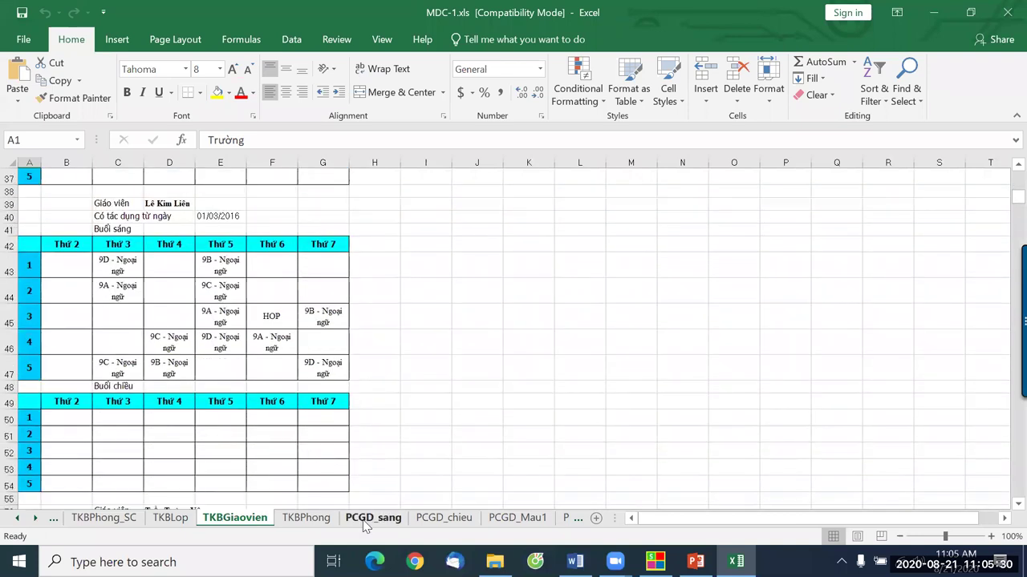
click(366, 518)
scroll(377, 385, down, 2)
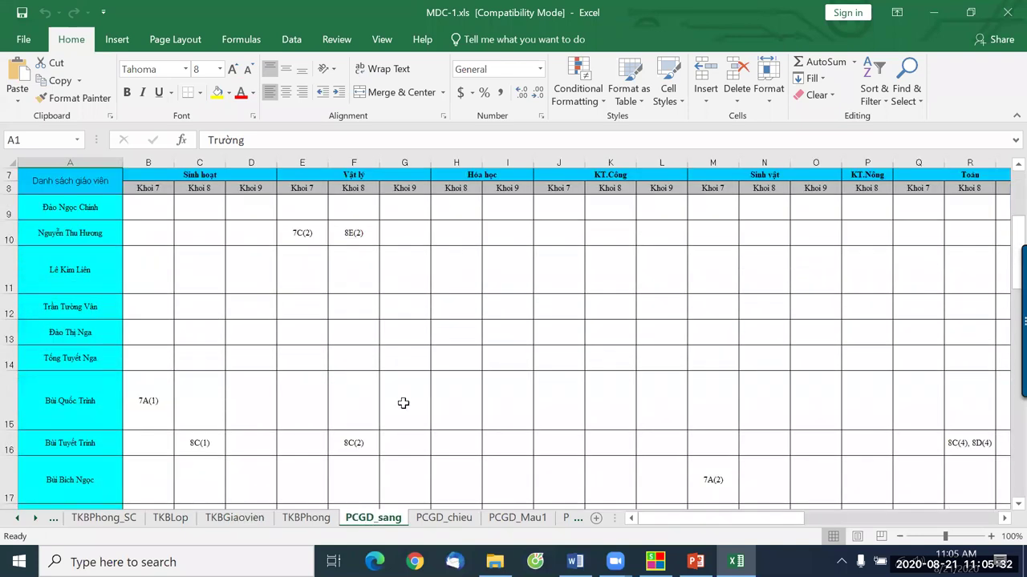
Examine the teaching assignment tables on the PCGD_Mau1, PCGD_Mau2, PCGD_Mau3 and PCGD_Mau4 sheets
click(513, 520)
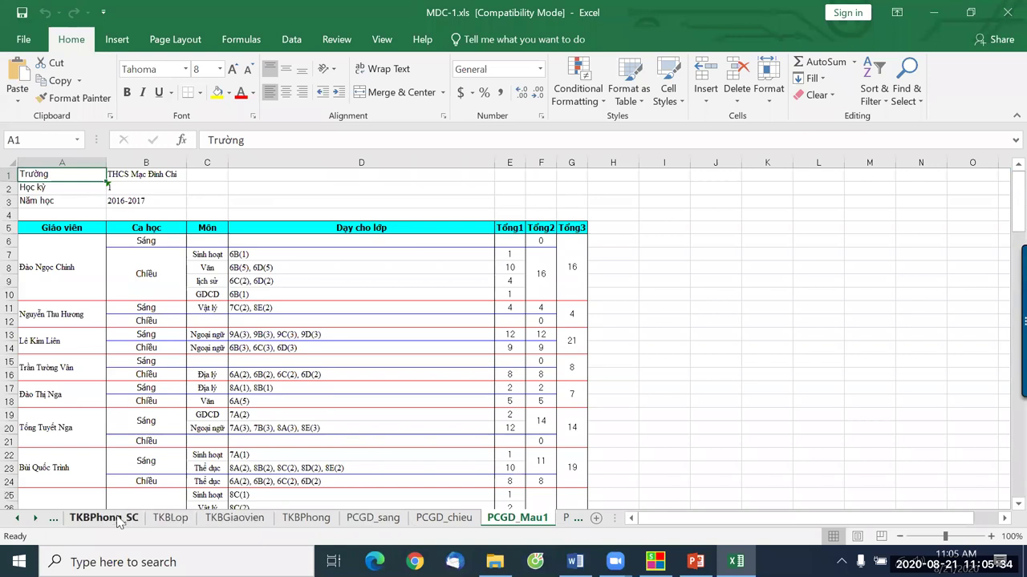
click(35, 519)
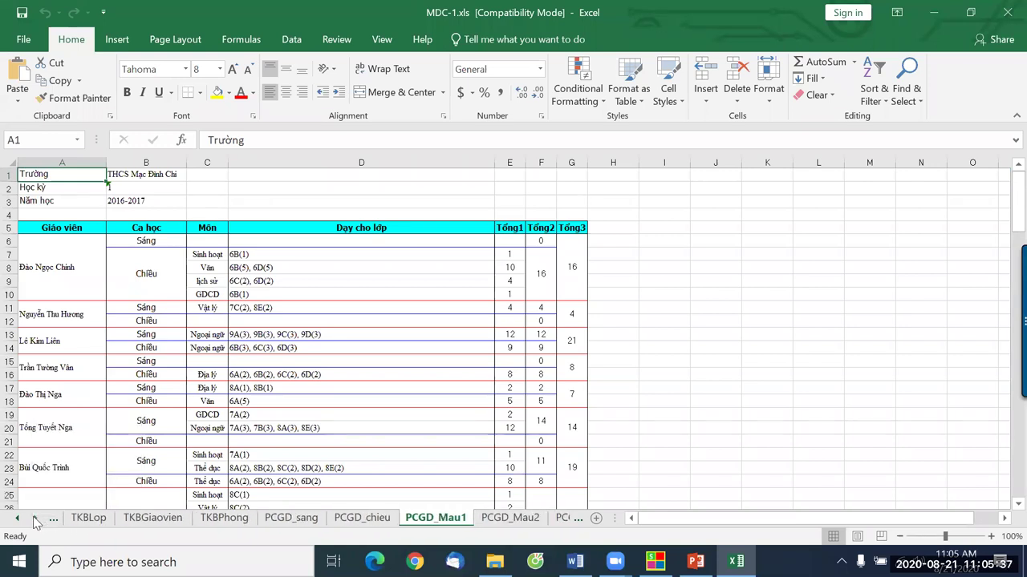
click(501, 520)
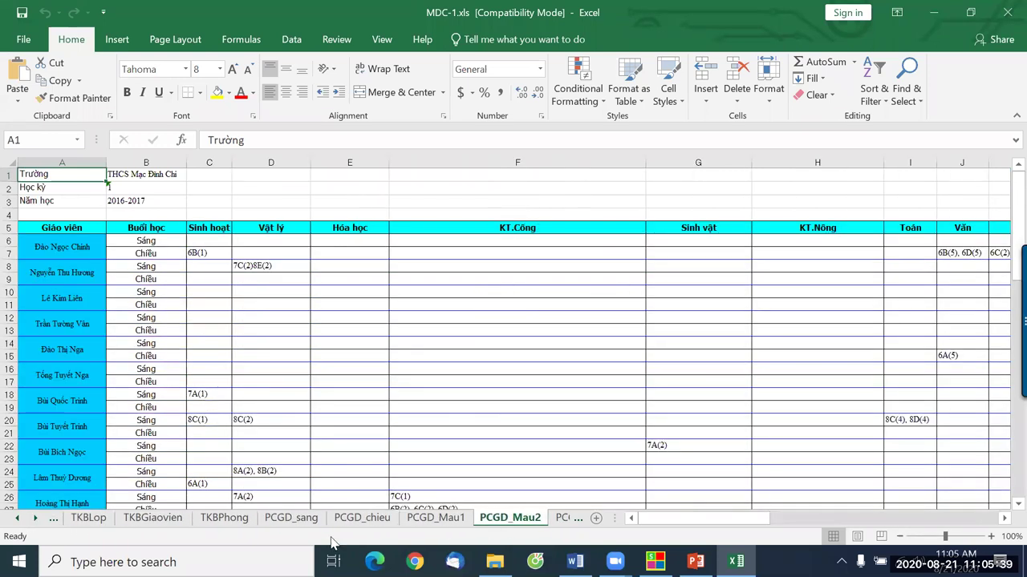
click(35, 519)
click(35, 518)
click(36, 519)
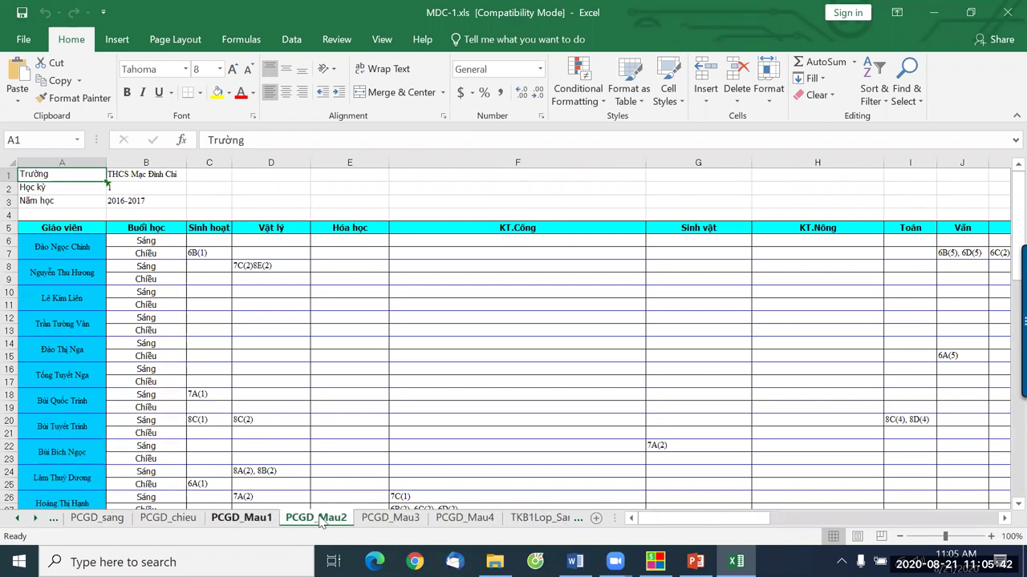
click(385, 519)
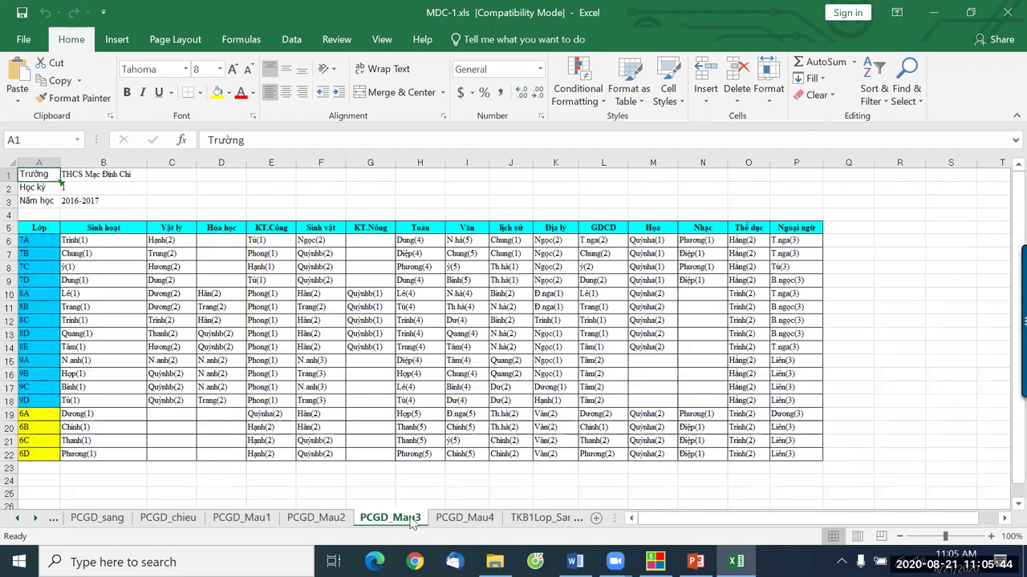
click(465, 520)
Examine the plan 1 morning class timetable on the TKB1Lop_Sang sheet
click(539, 518)
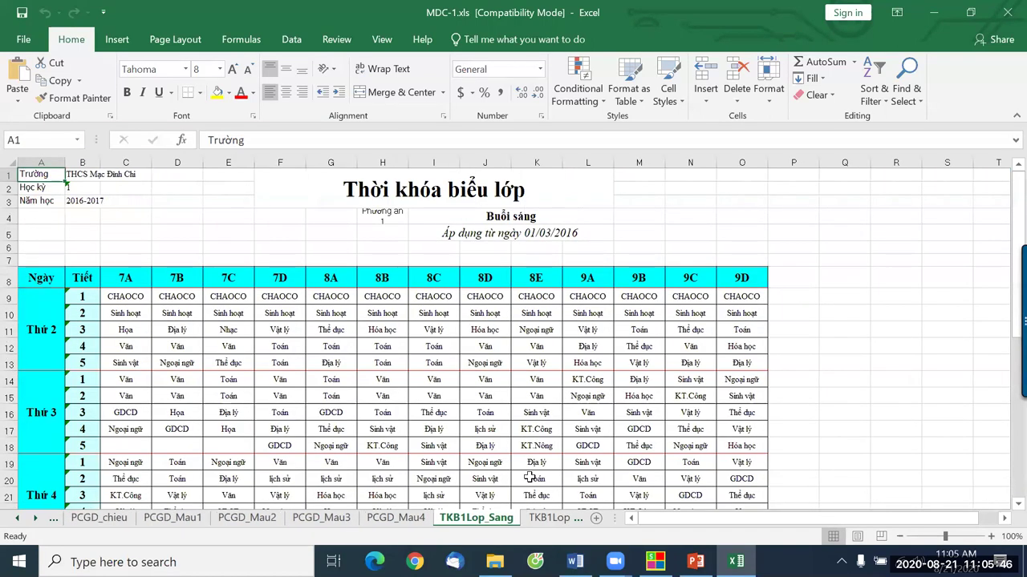
scroll(533, 407, down, 8)
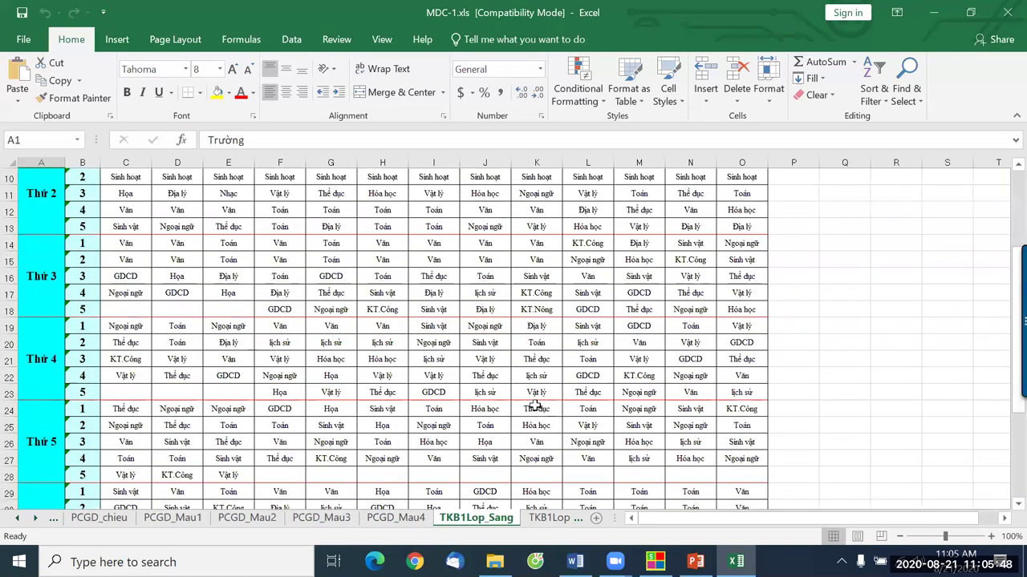
scroll(533, 393, up, 7)
scroll(533, 390, up, 1)
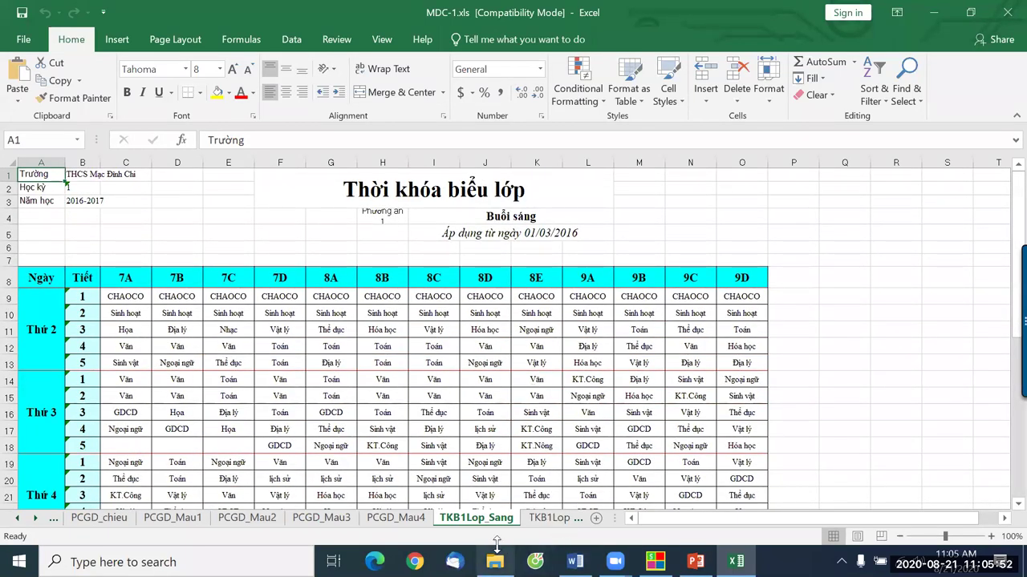
View the plan 1 afternoon class timetable and browse the names of the remaining sheets through TKB5Phong_SC
click(551, 518)
click(36, 518)
click(37, 519)
click(36, 518)
click(36, 519)
click(37, 518)
click(36, 518)
click(36, 518)
click(36, 518)
click(36, 518)
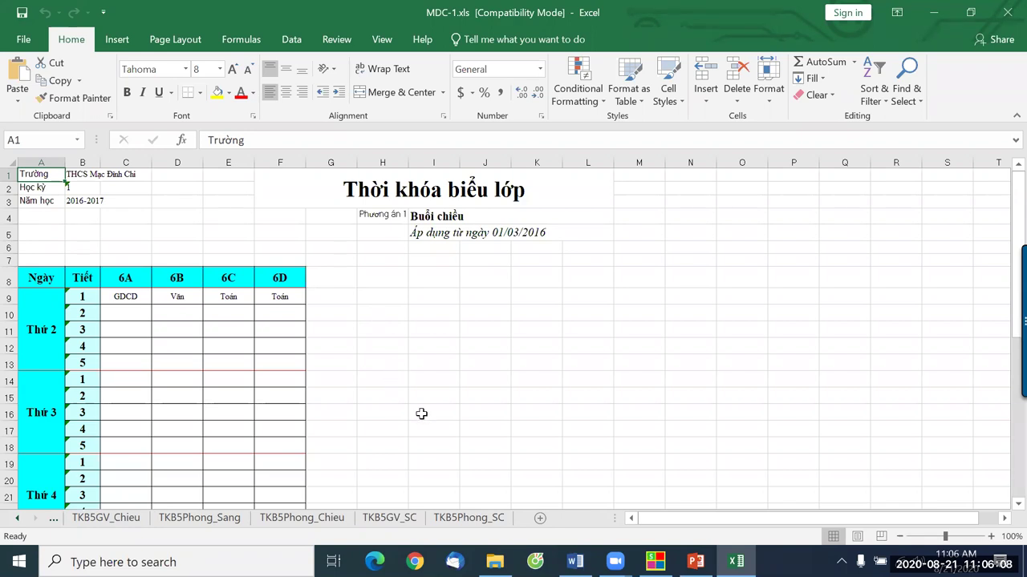
In School Timetable System, set class timetable printing to TKB toàn trường and review the print content options
click(656, 561)
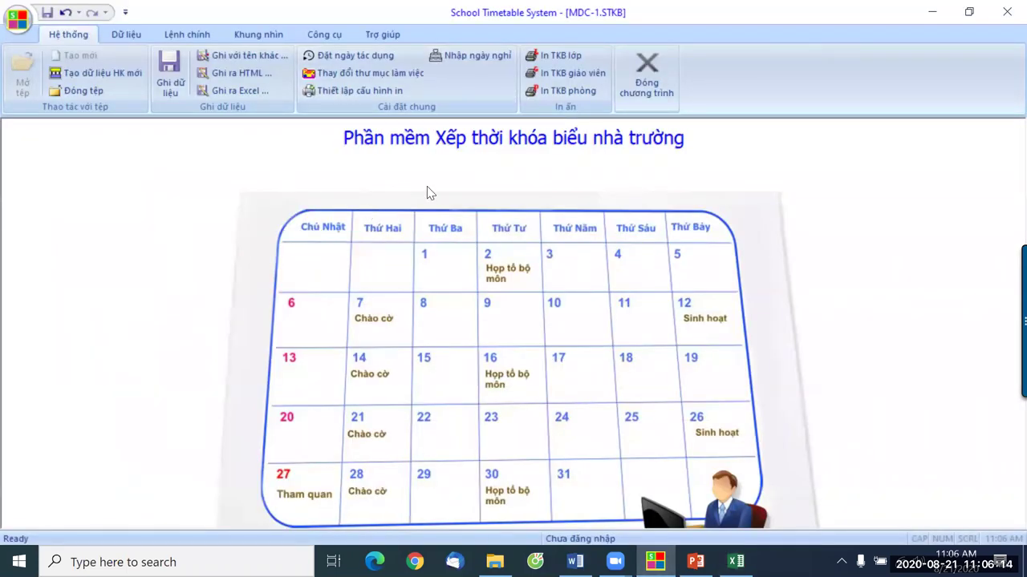
click(562, 57)
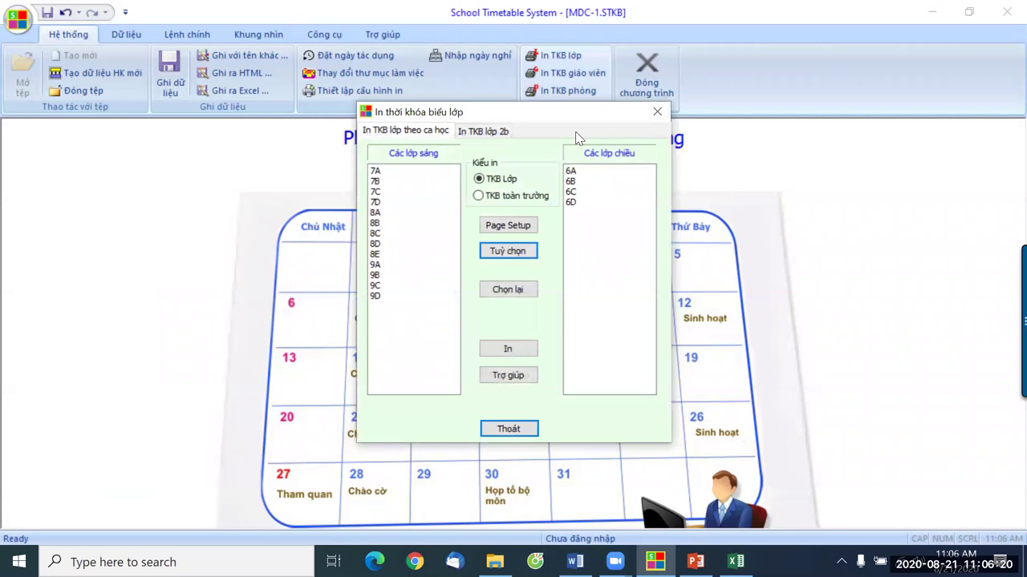
click(479, 196)
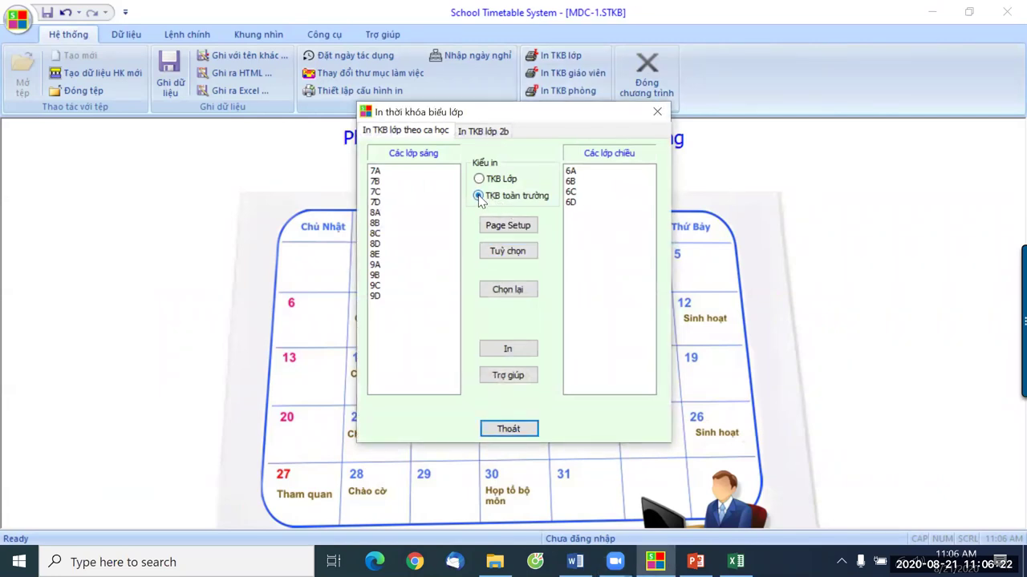
click(519, 251)
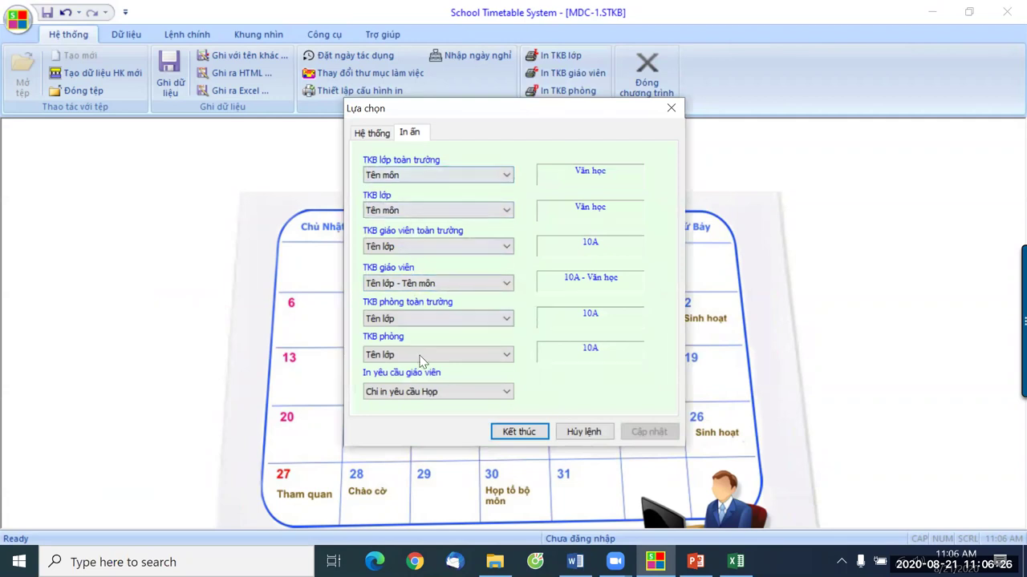
click(530, 431)
Review the page setup for the class timetable printout, including the number of tables per page
click(515, 226)
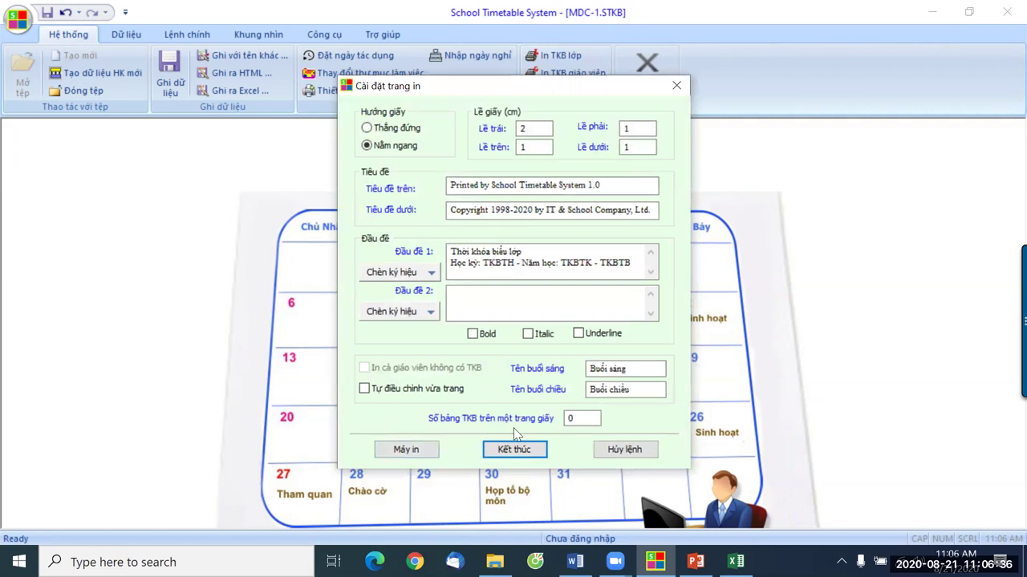
click(571, 421)
click(512, 451)
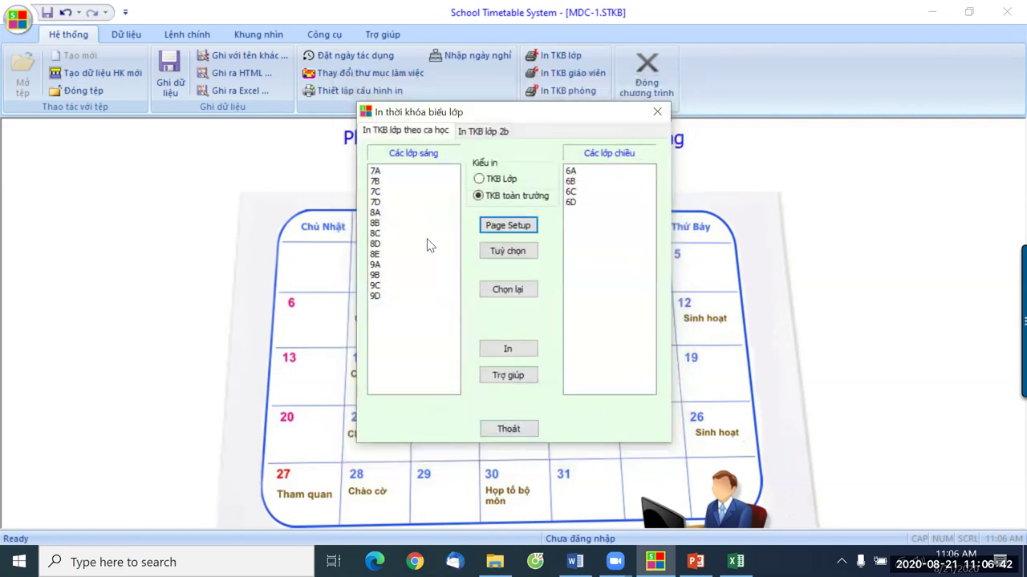
Preview the whole-school morning timetable printout for classes 7A through 9D, zoom in on it and close the preview
drag(375, 174, 382, 311)
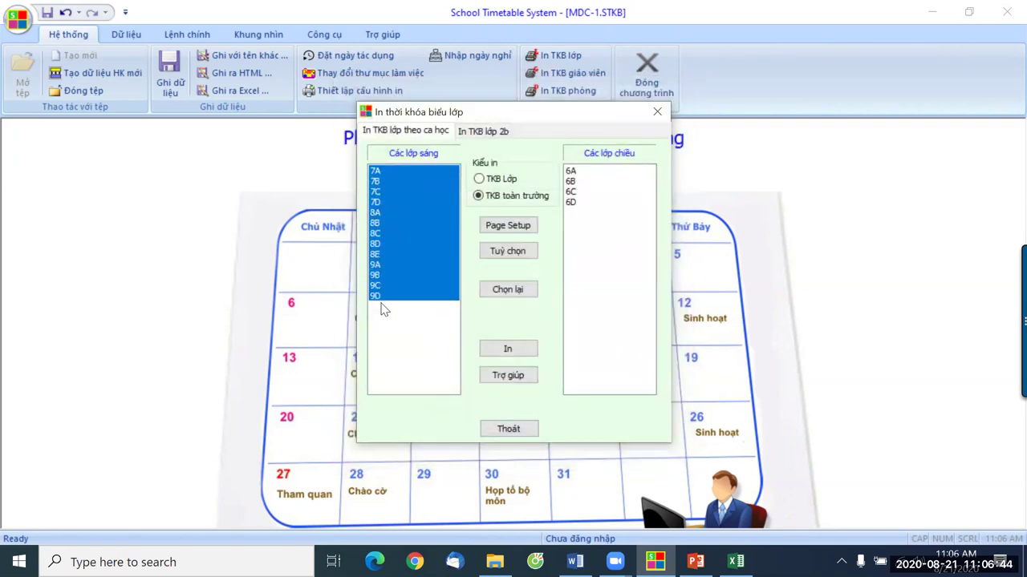
click(522, 353)
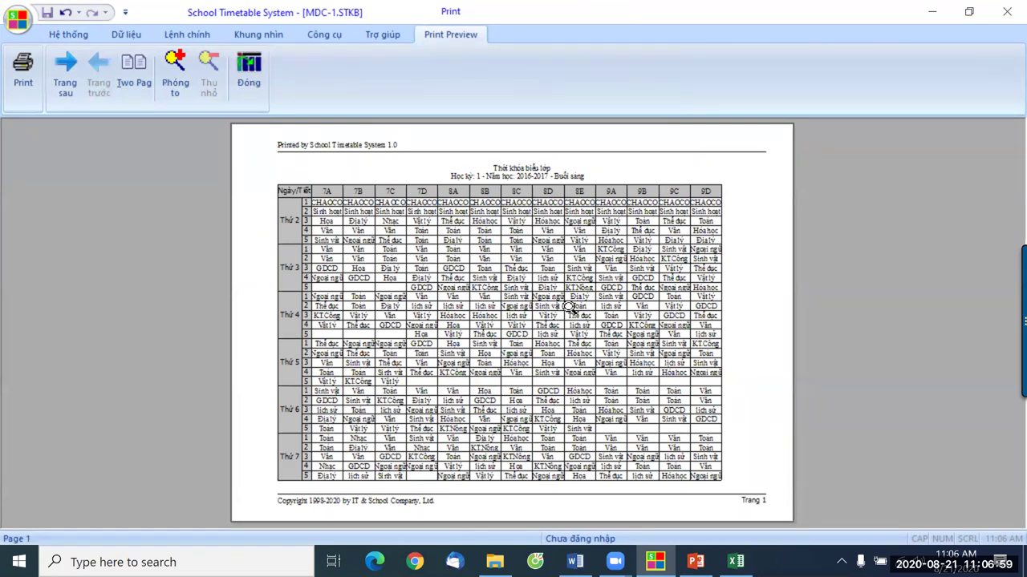
click(497, 305)
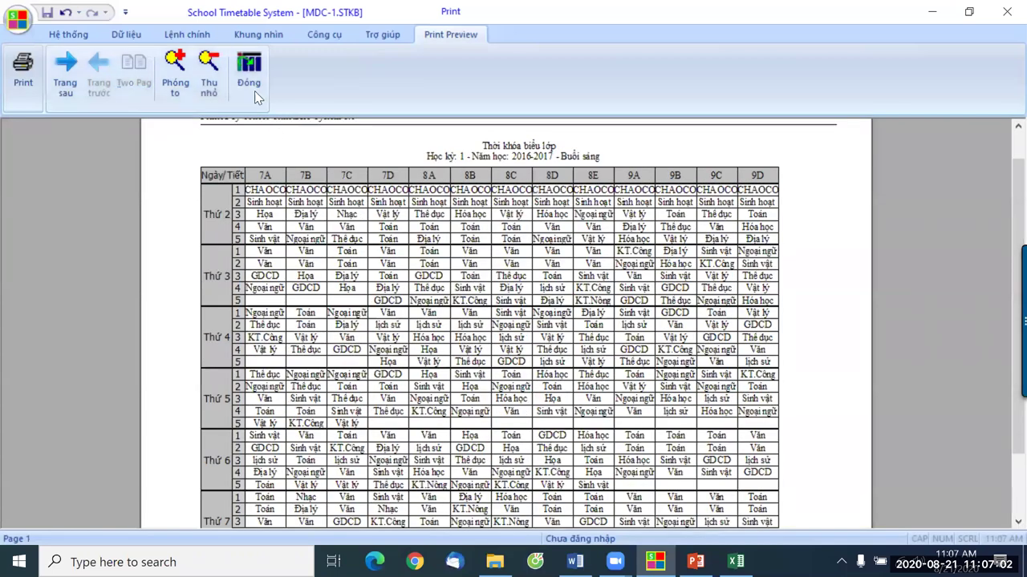
click(250, 74)
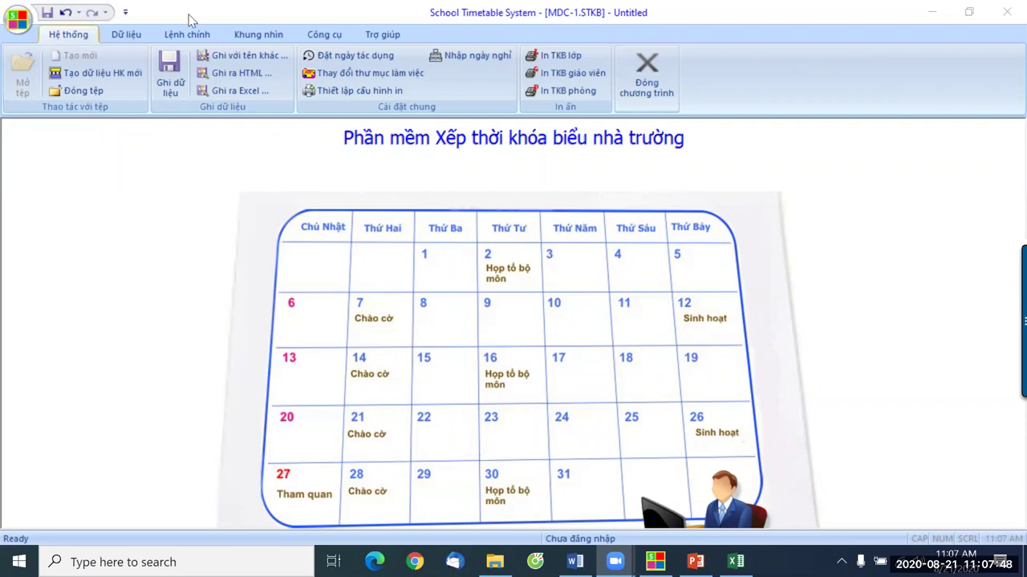
View the timetable in Mainloop and close the view
click(257, 35)
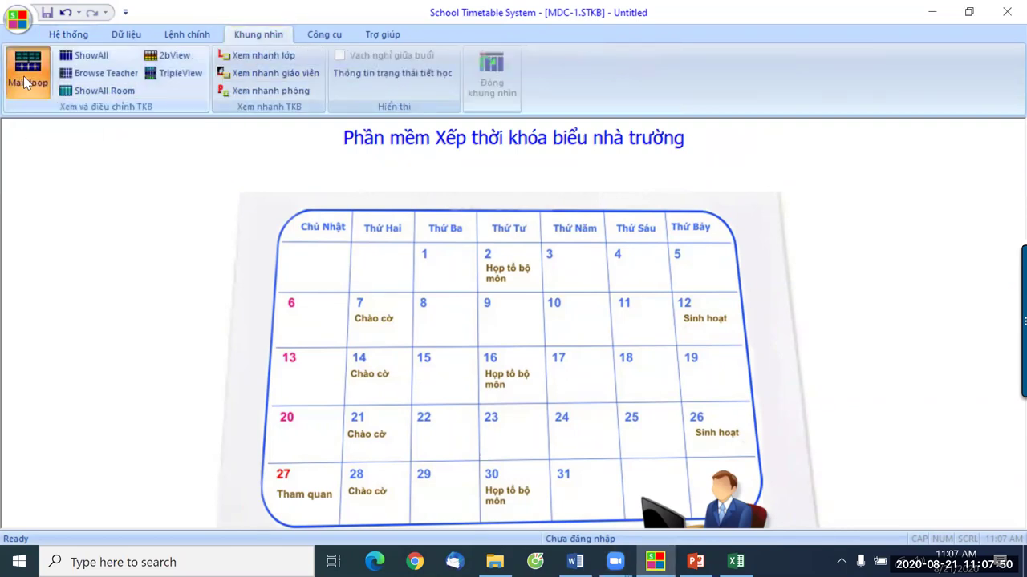
click(26, 80)
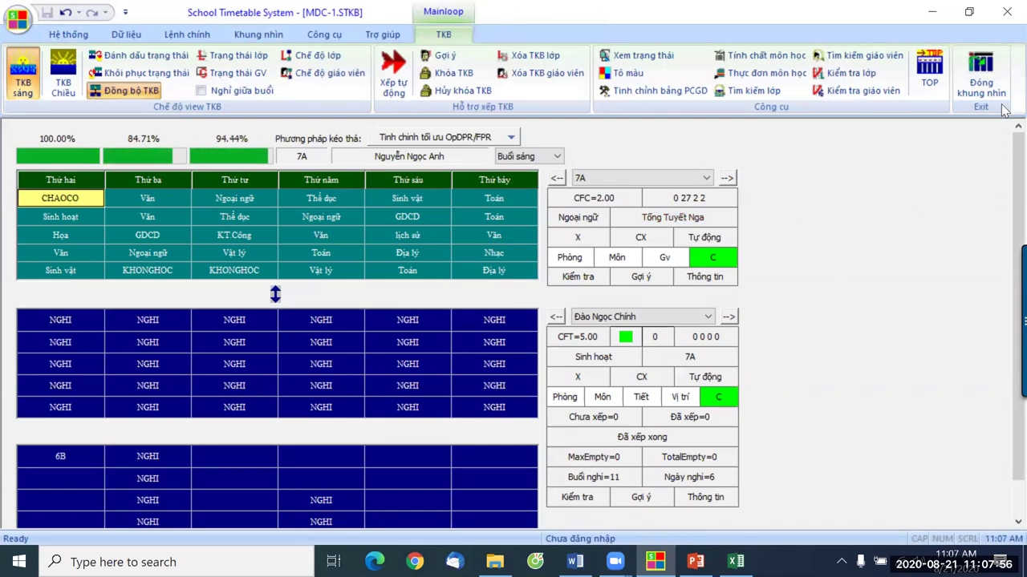
click(982, 86)
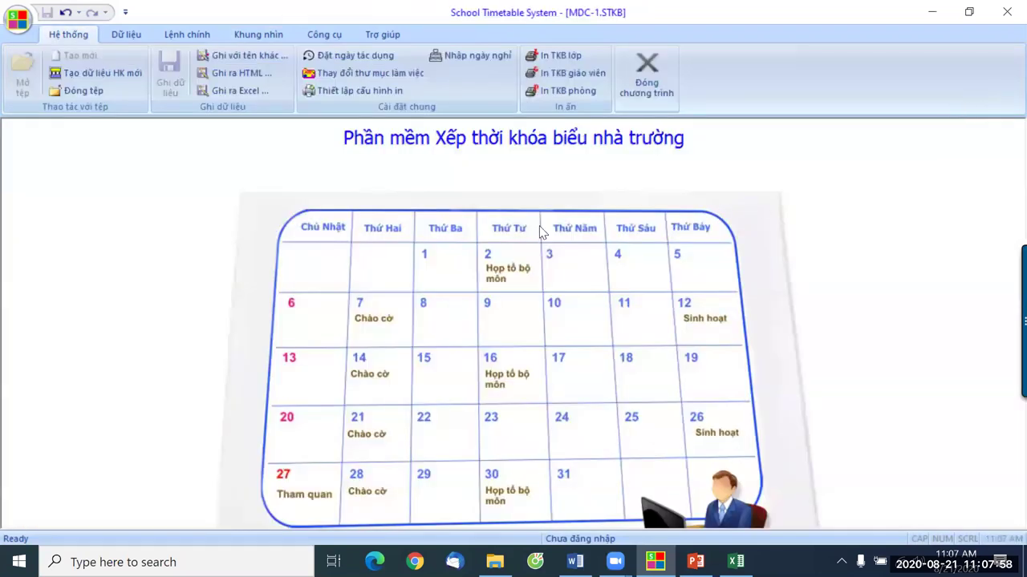
Set the timetable display to 7 days in the view options
click(189, 35)
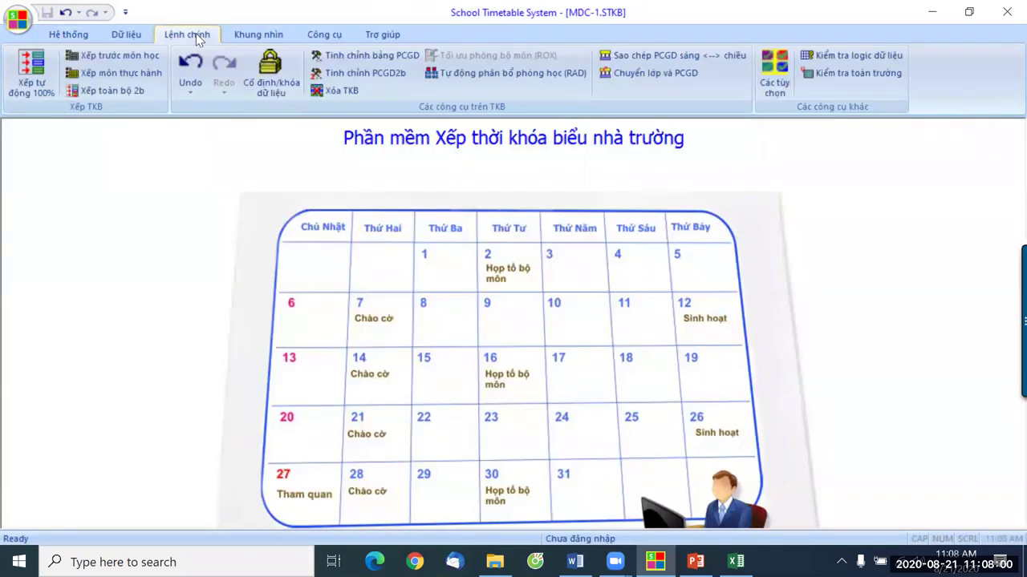
click(771, 83)
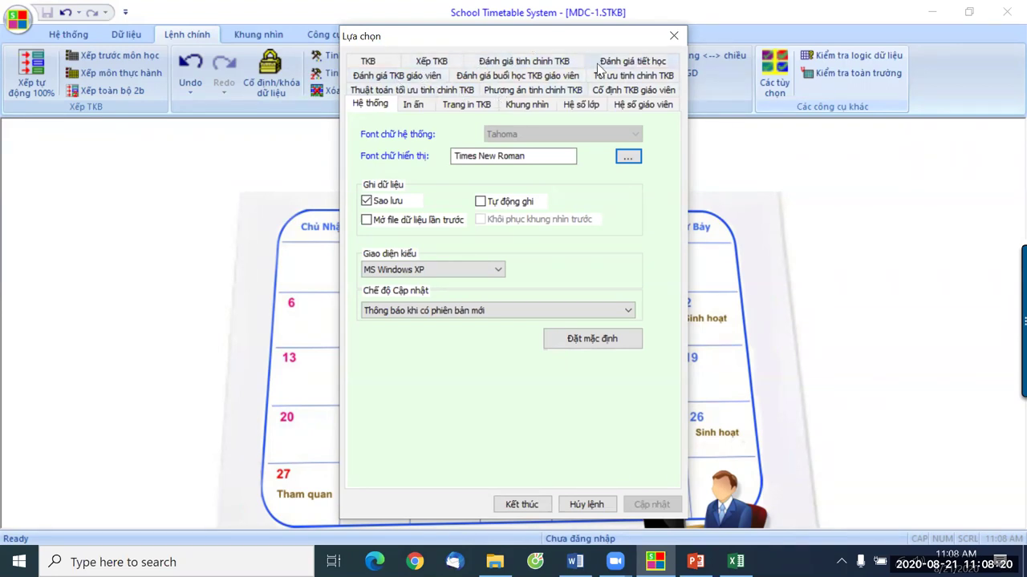
click(538, 106)
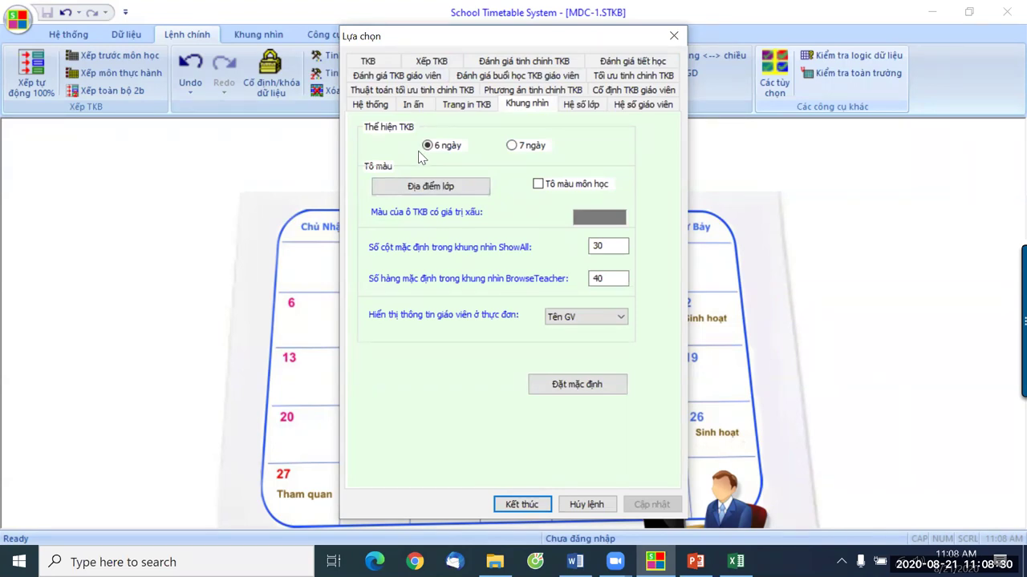
click(517, 147)
click(521, 504)
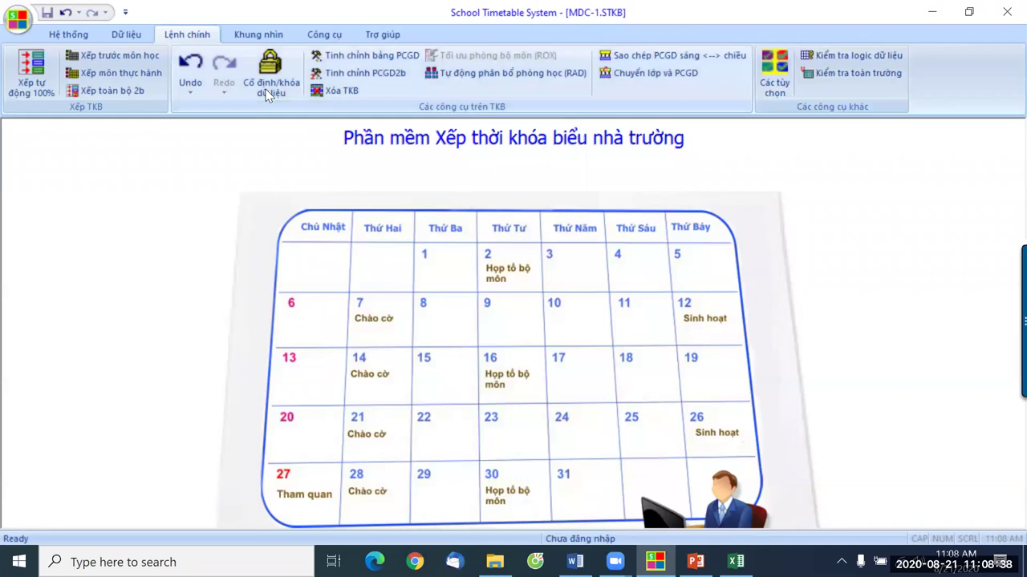
Check the Sunday column in Mainloop, close that view and open the whole-school timetable in ShowAll
click(258, 34)
click(28, 68)
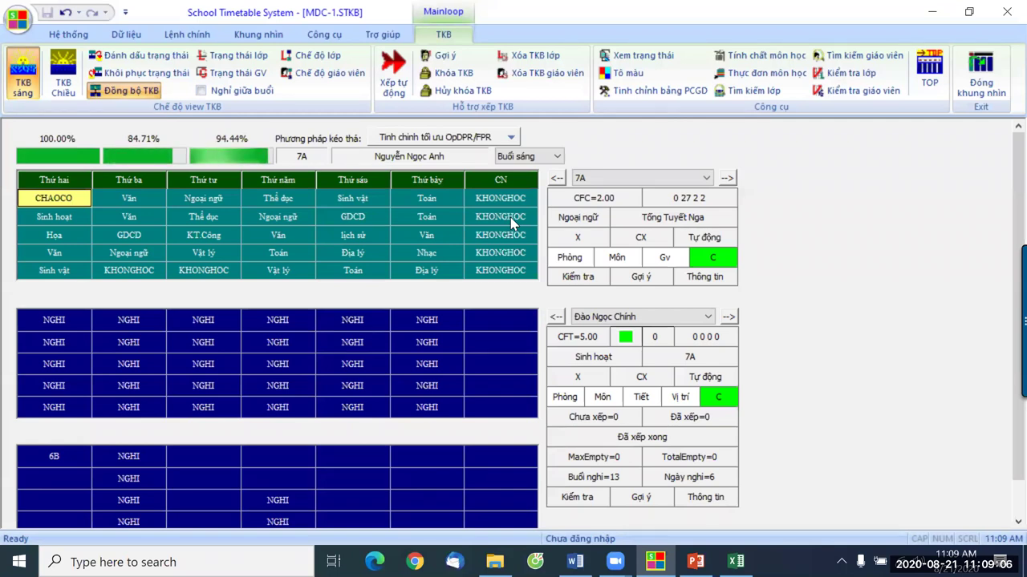
click(980, 77)
click(259, 34)
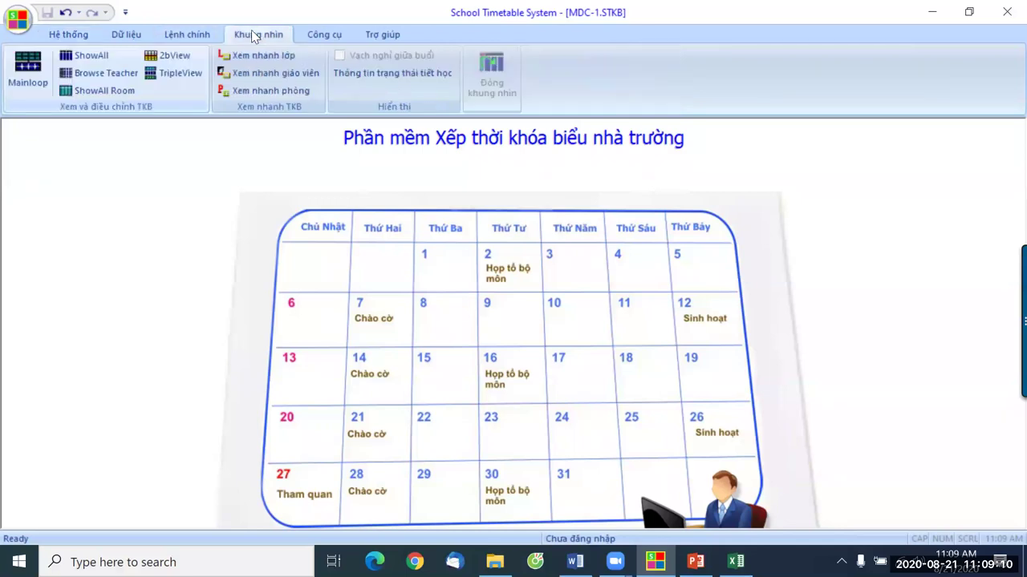
click(91, 58)
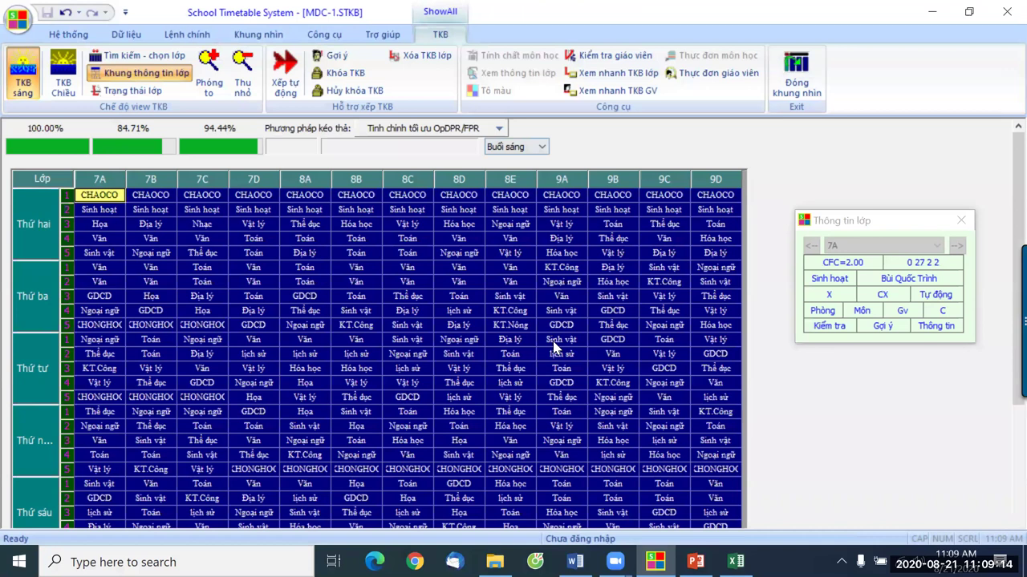
Clear the KHONGHOC entry from class 7A's first Sunday period in ShowAll and assign KHONGHOC to it again
scroll(553, 346, down, 4)
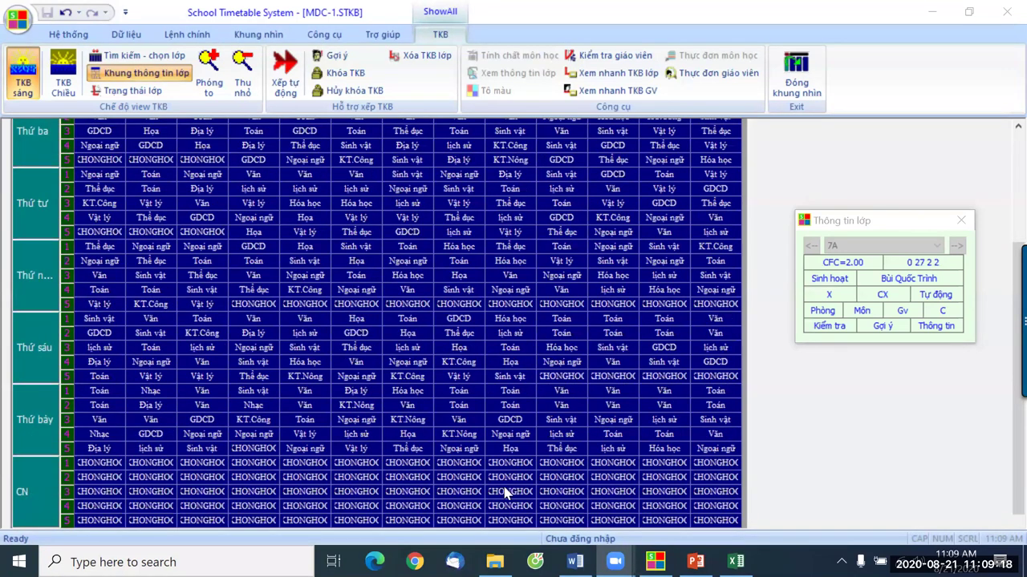
click(102, 468)
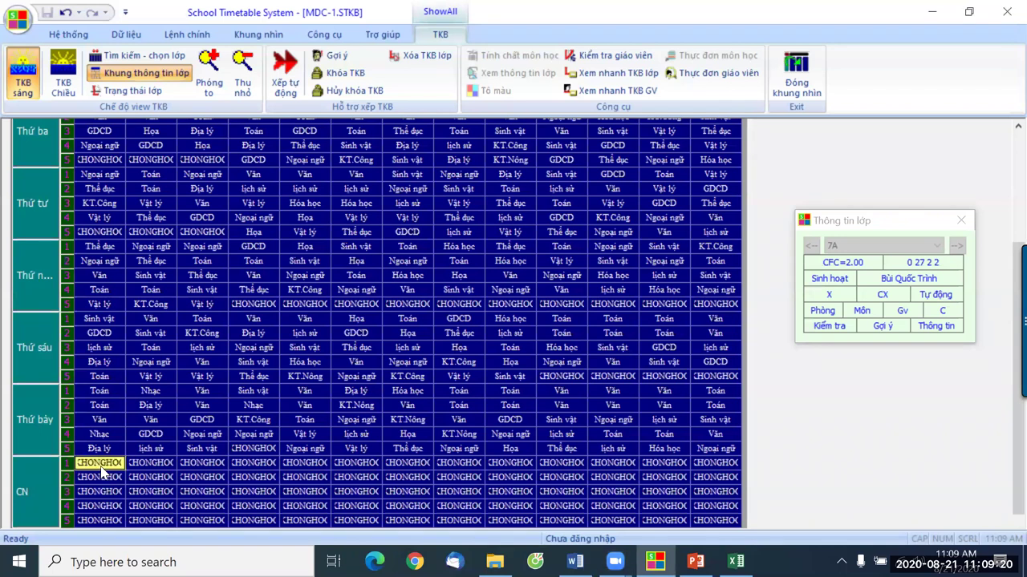
right_click(102, 469)
click(93, 455)
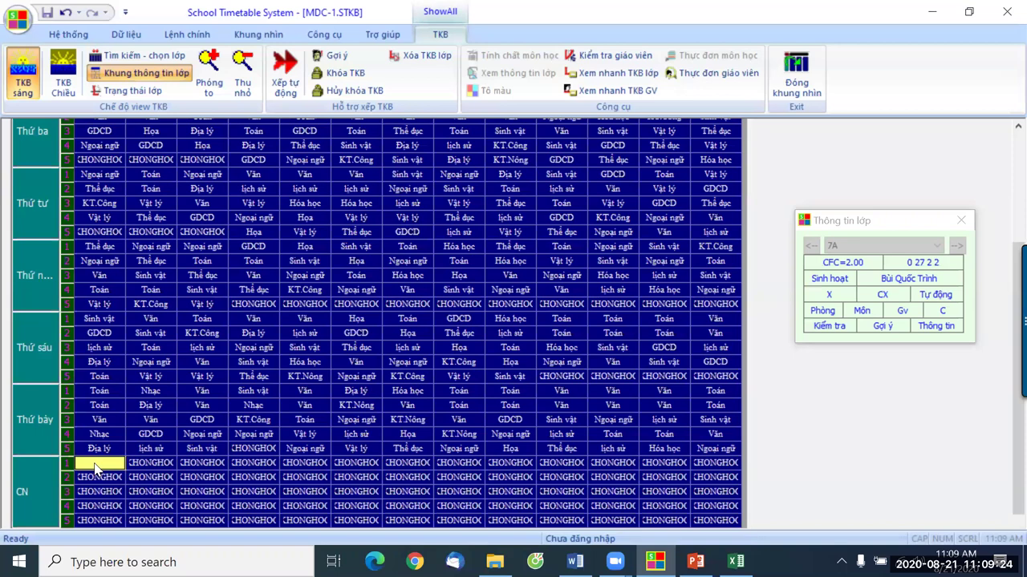
right_click(94, 469)
click(127, 451)
scroll(648, 282, up, 5)
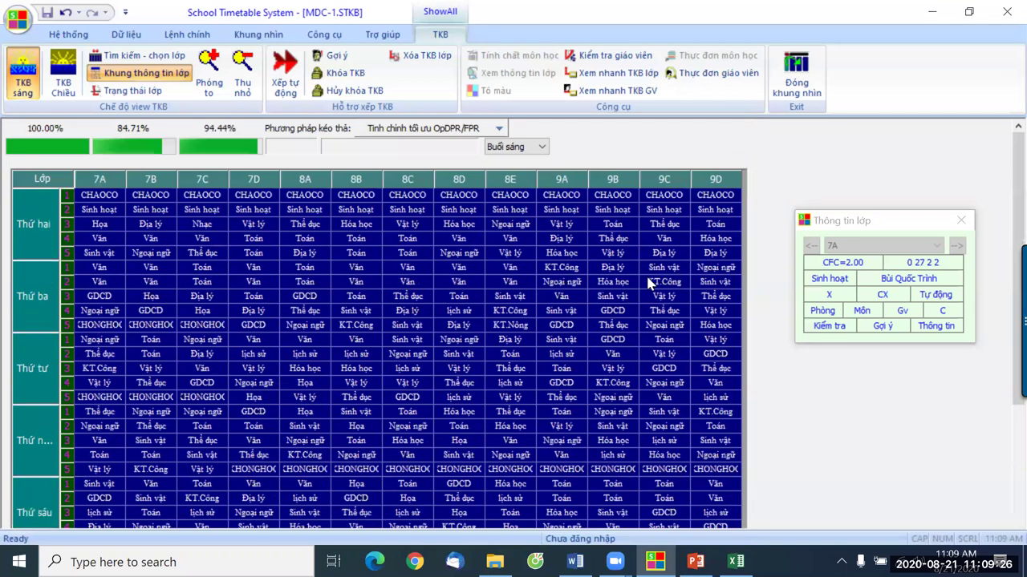
Compare the Sunday rows with the rest of the whole-school timetable in ShowAll and close the view
scroll(380, 311, down, 5)
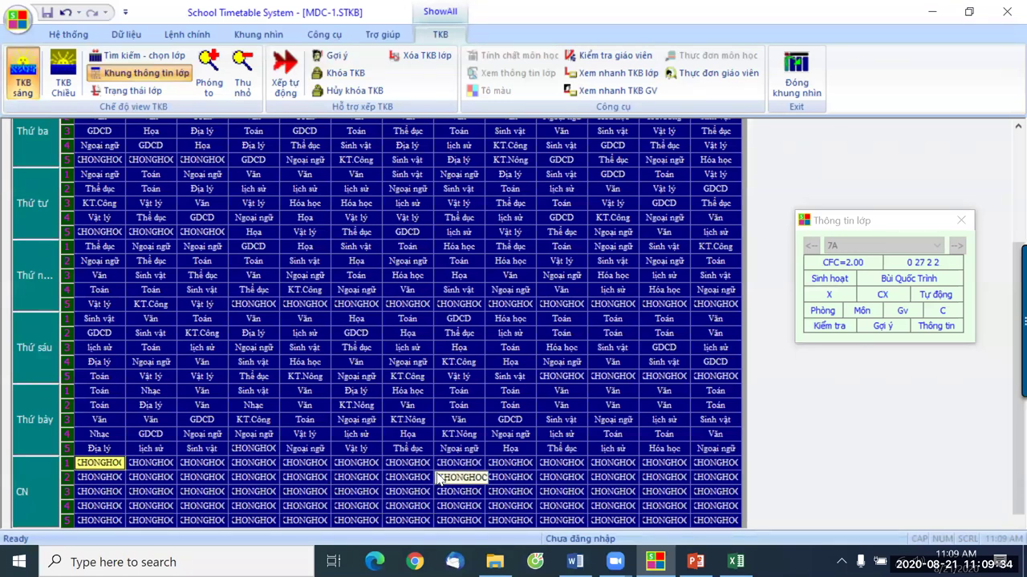
scroll(505, 441, up, 5)
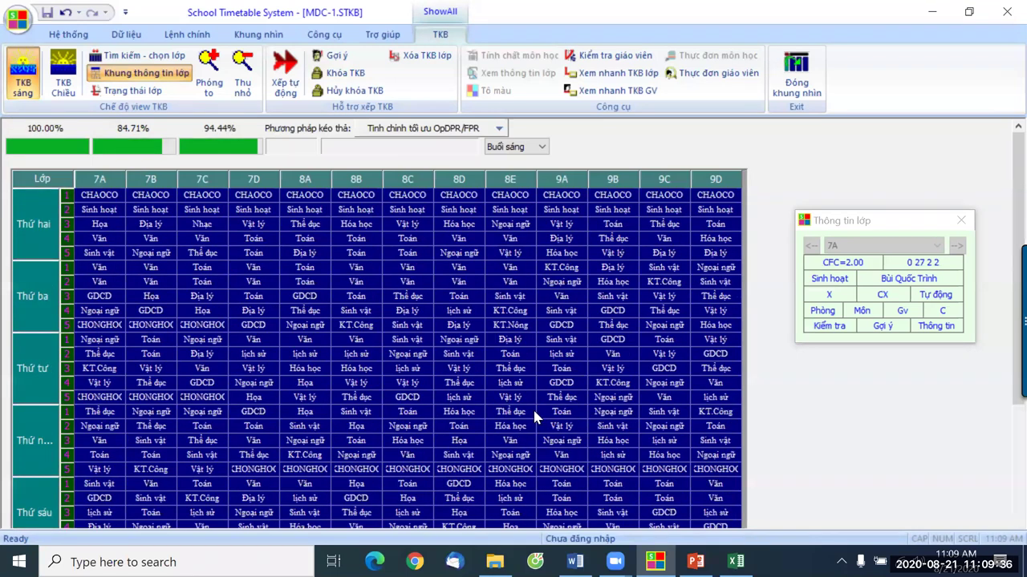
scroll(599, 418, down, 5)
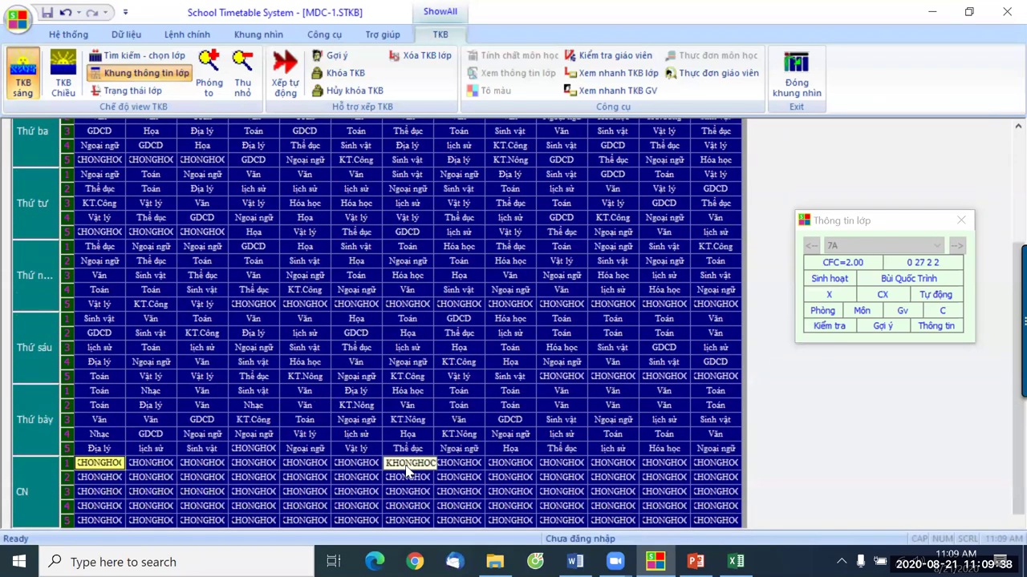
scroll(477, 425, up, 5)
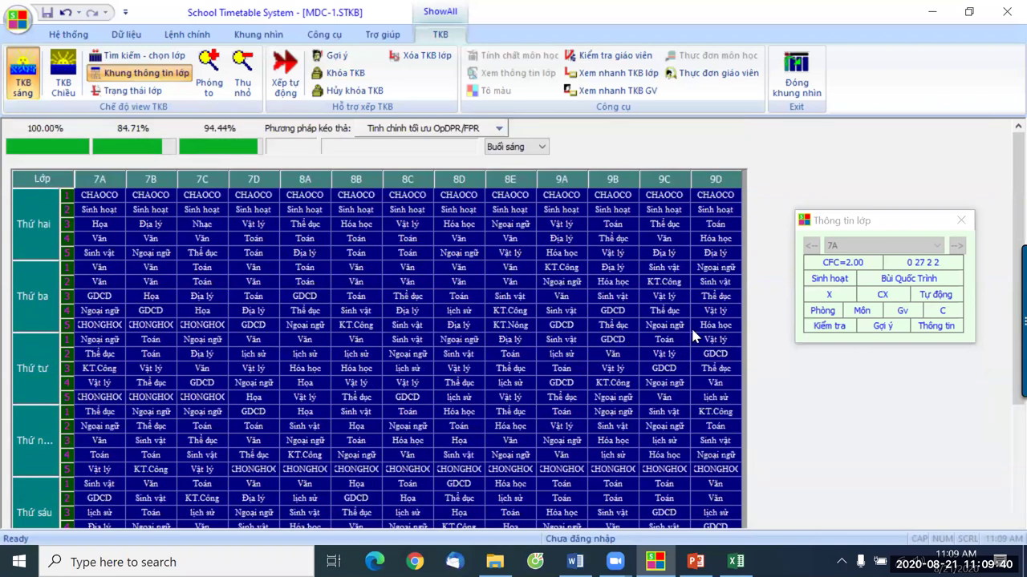
click(796, 97)
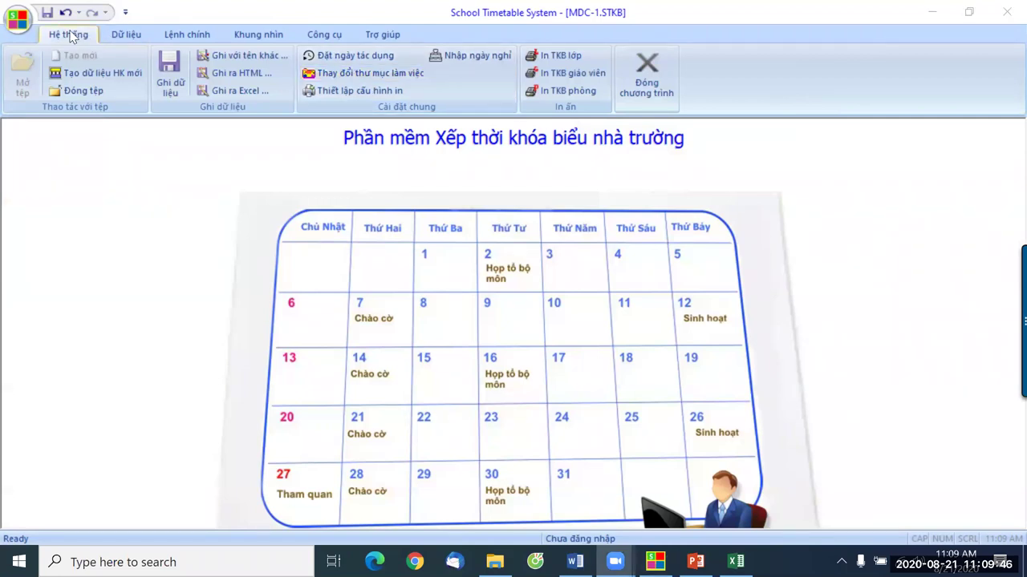
Set the timetable display to 6 days in the view options and accept deleting the Sunday timetable of all classes
click(203, 39)
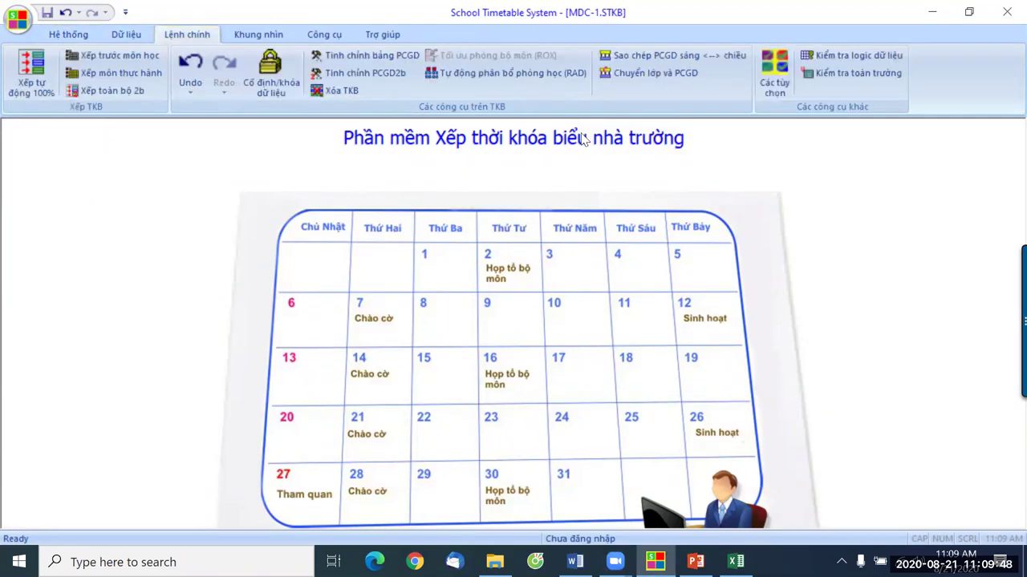
click(772, 94)
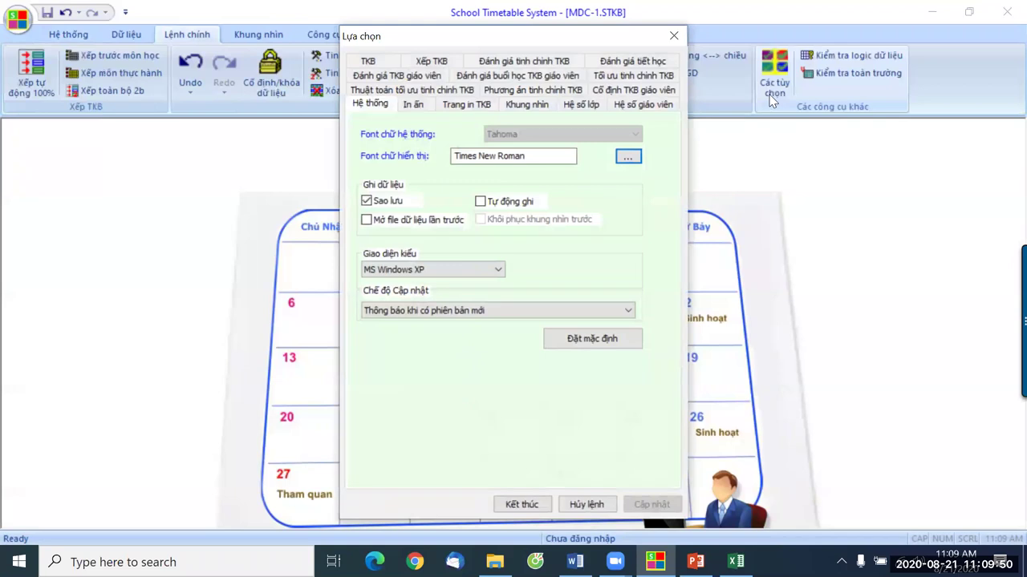
click(543, 108)
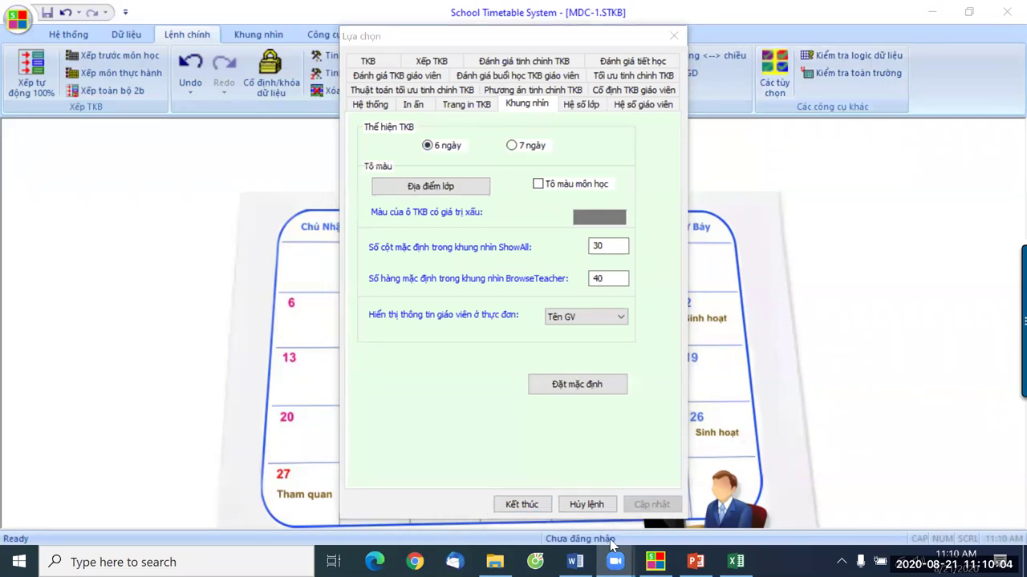
click(522, 504)
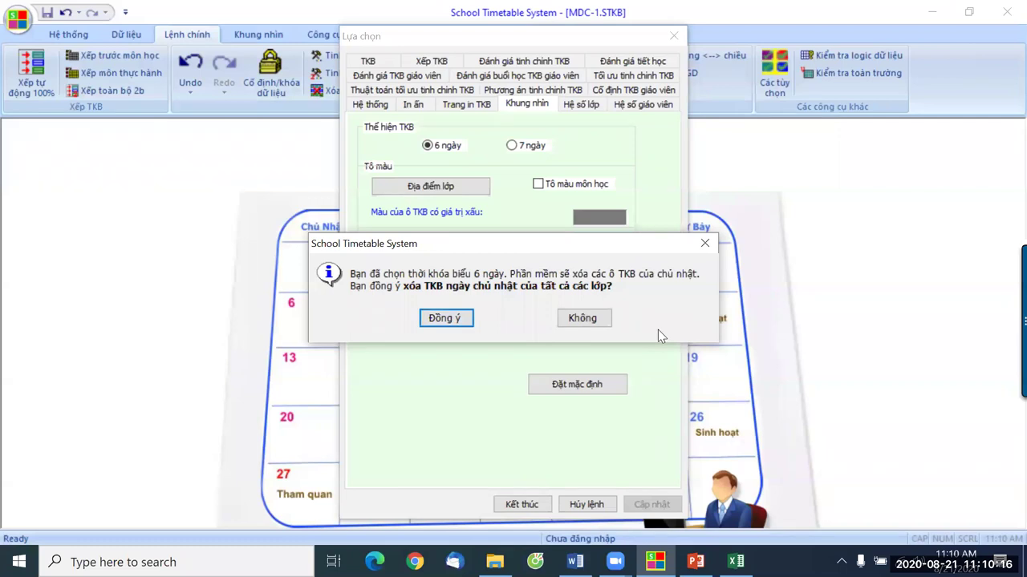
click(454, 321)
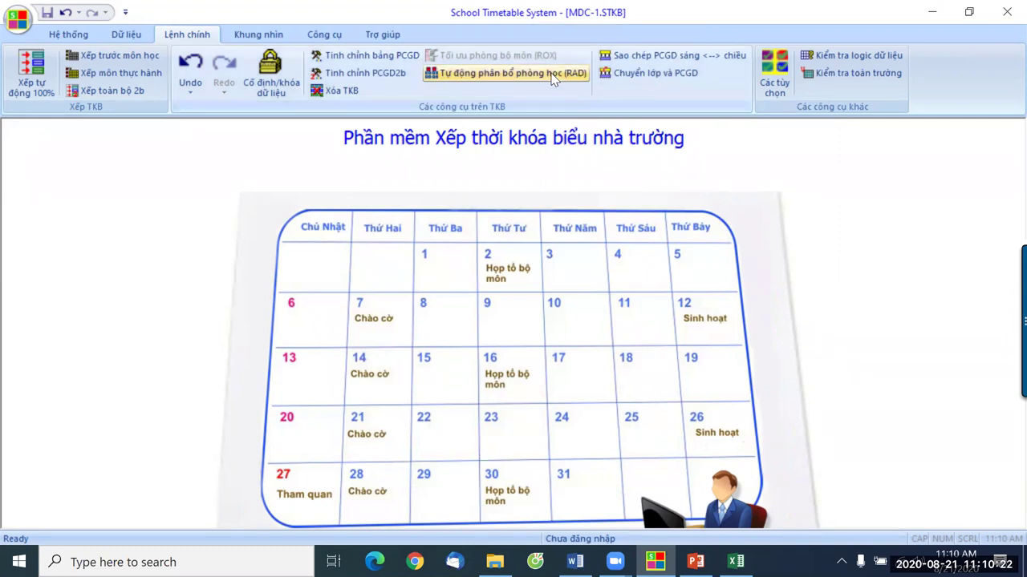
Check class 7A's Monday-to-Saturday morning timetable in Mainloop and close the view
click(260, 34)
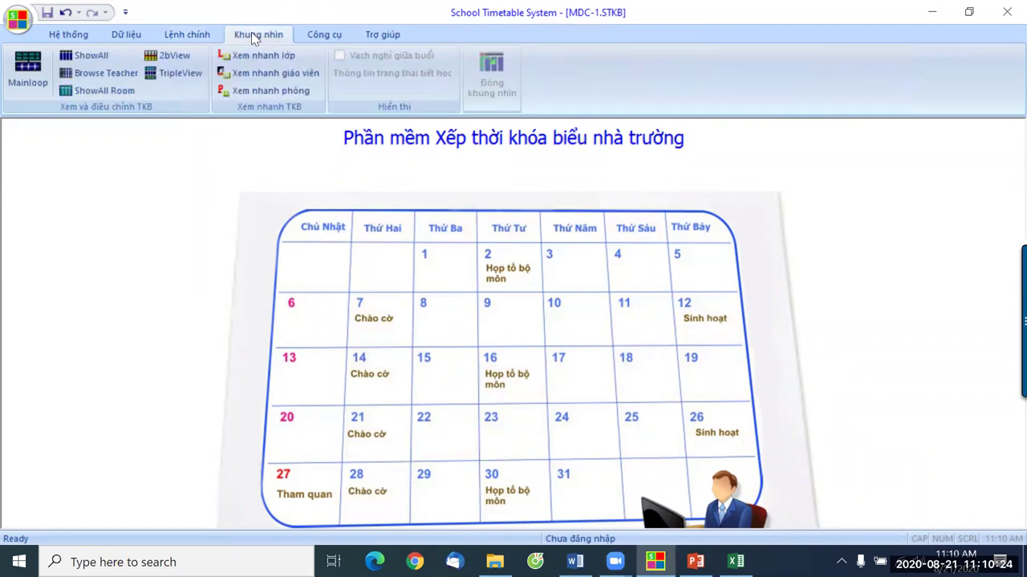
click(28, 68)
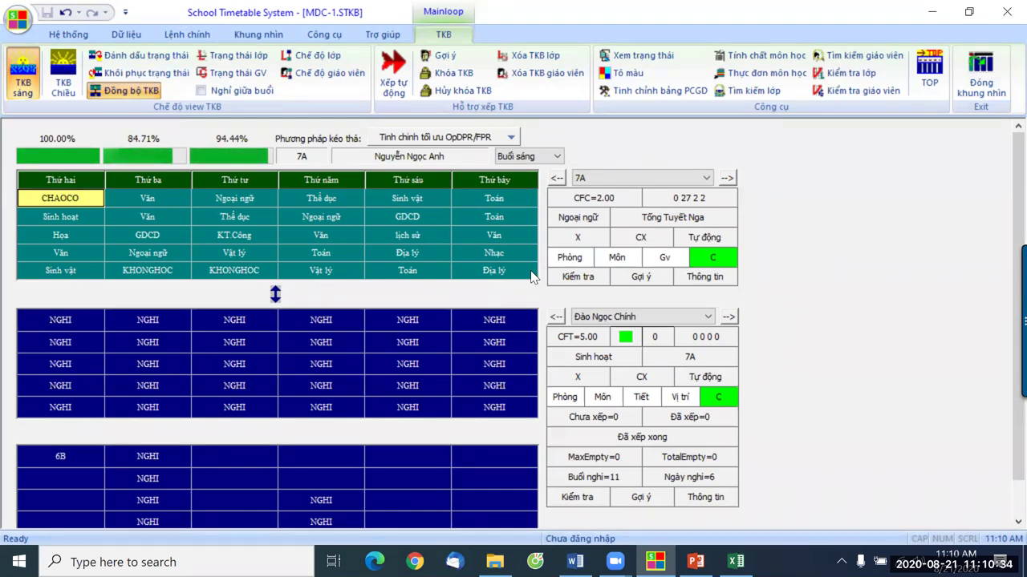
click(997, 80)
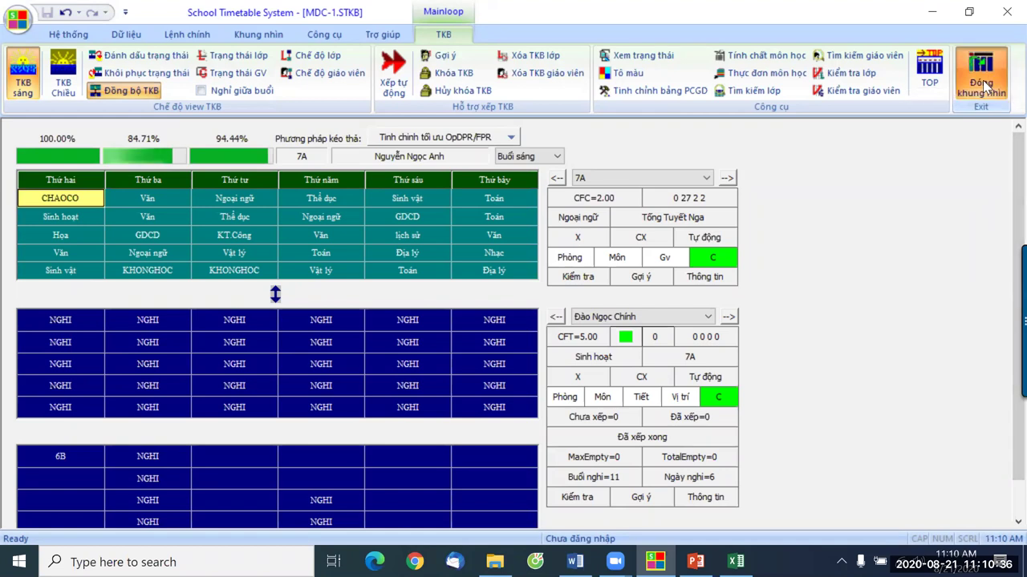
Review the morning-session settings for 100% automatic timetabling and exit without starting it
click(187, 35)
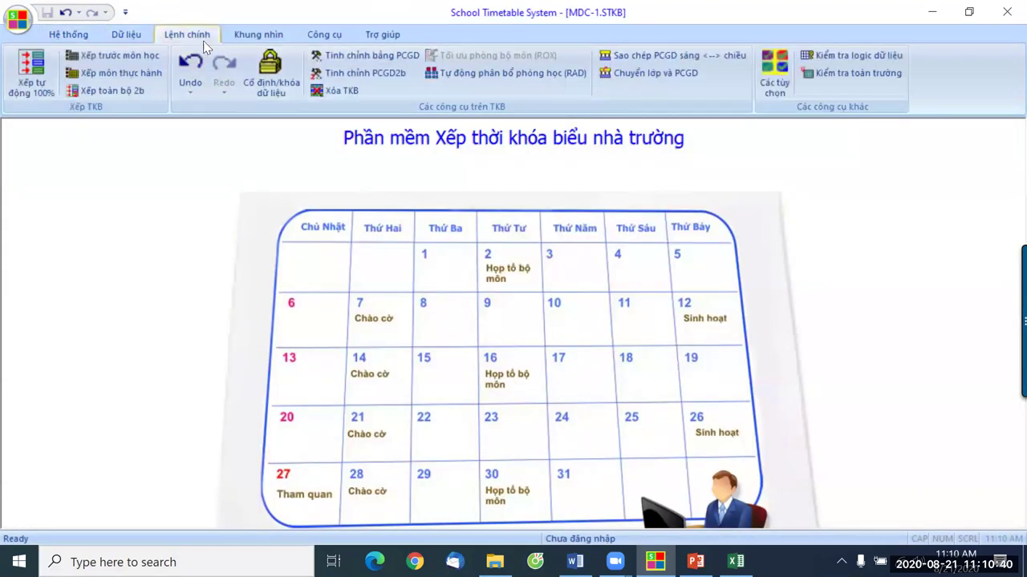
click(32, 76)
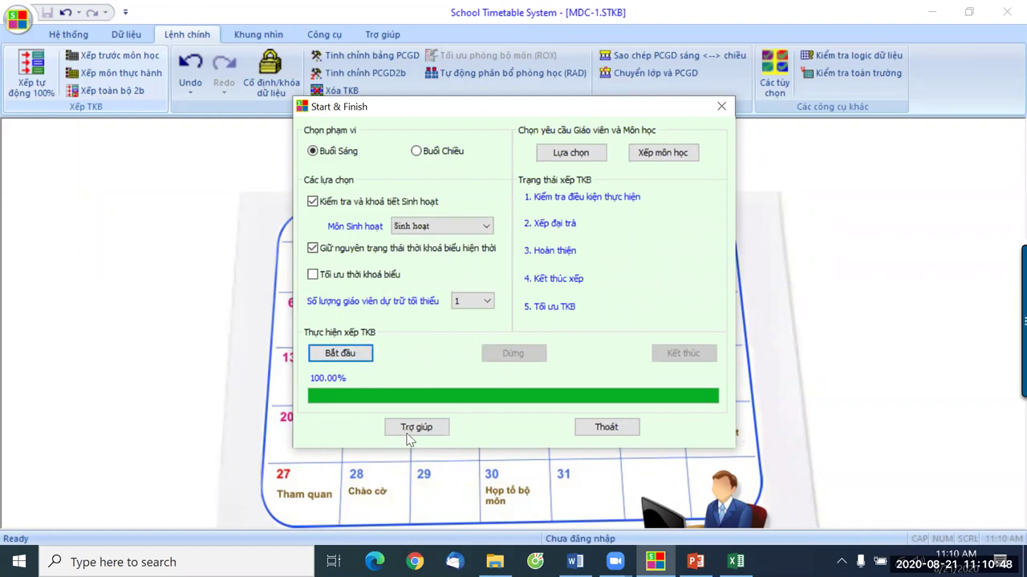
click(607, 428)
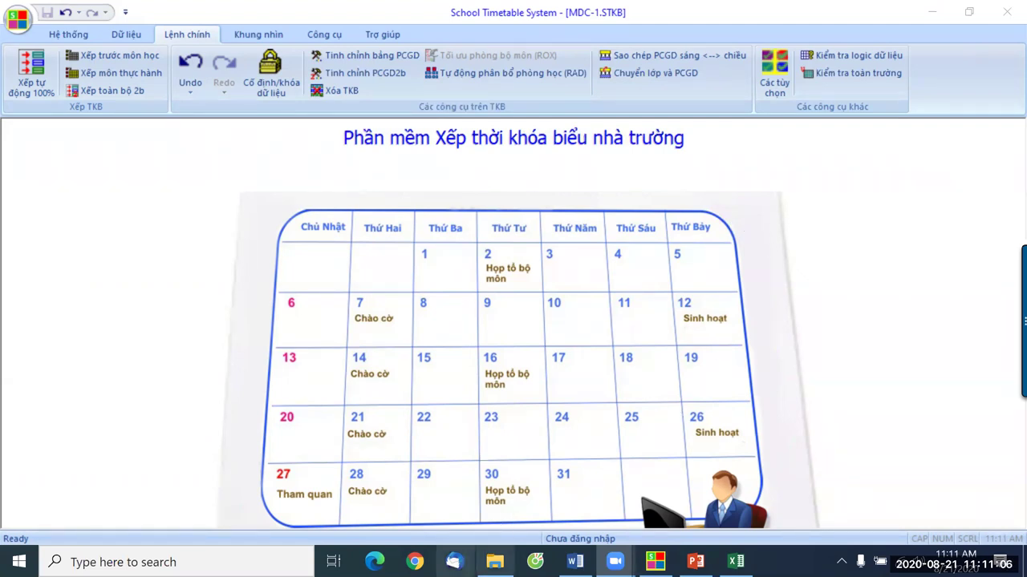
Switch to Chrome, open Facebook and look through its home page
click(414, 561)
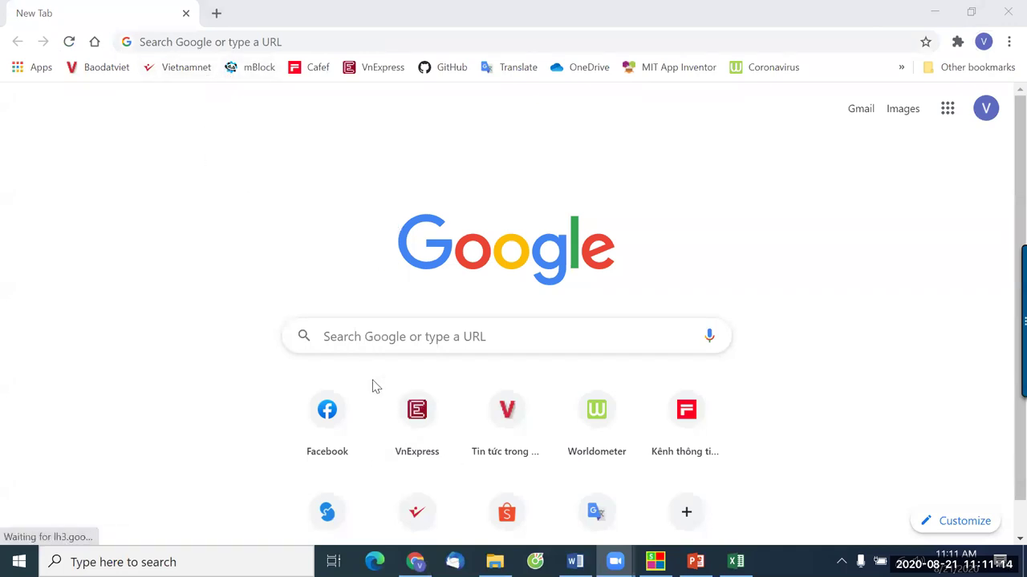
click(328, 410)
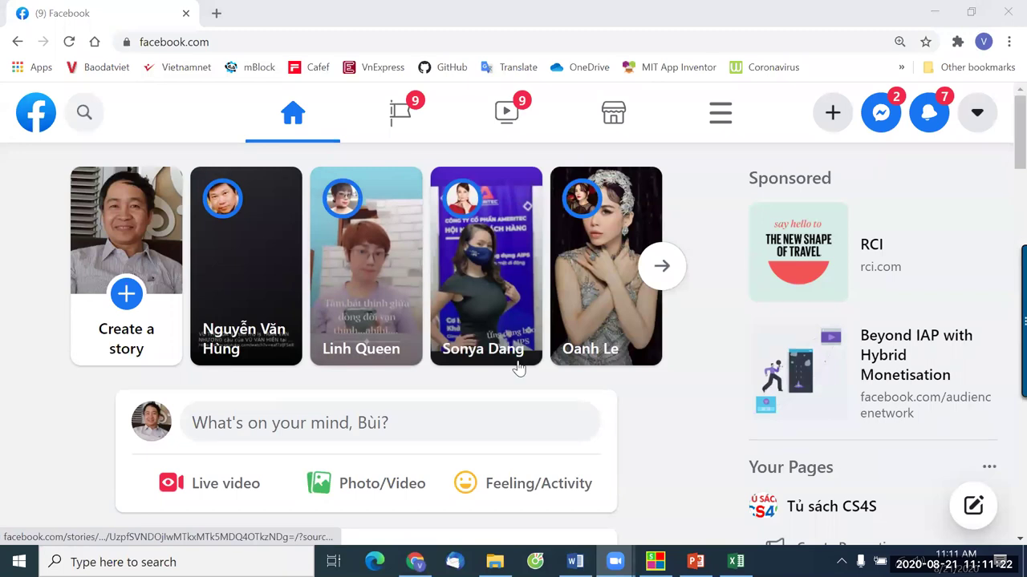
scroll(556, 348, down, 2)
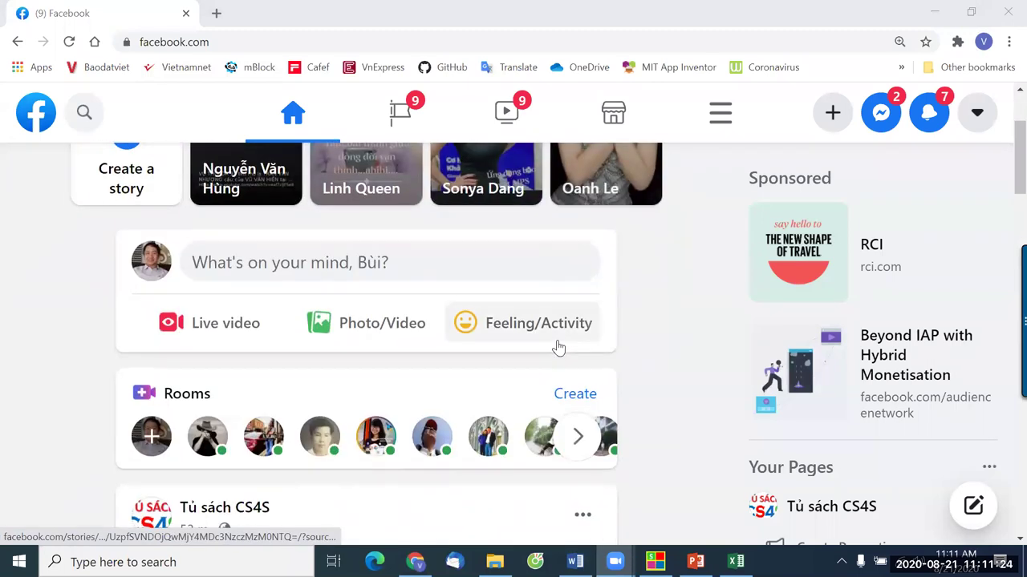
scroll(394, 270, down, 2)
scroll(392, 269, up, 3)
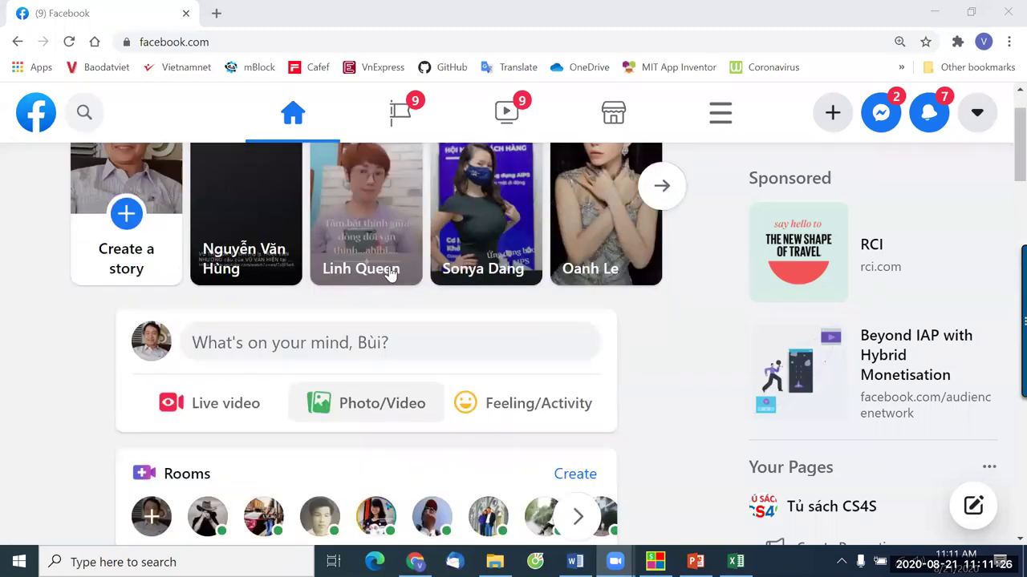
scroll(480, 297, down, 2)
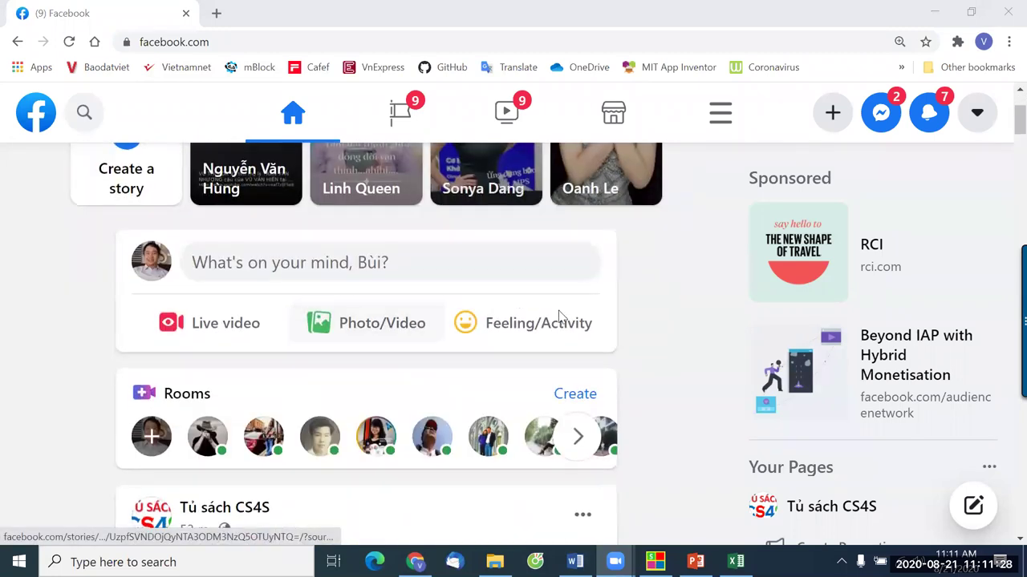
scroll(852, 319, down, 2)
scroll(875, 315, down, 2)
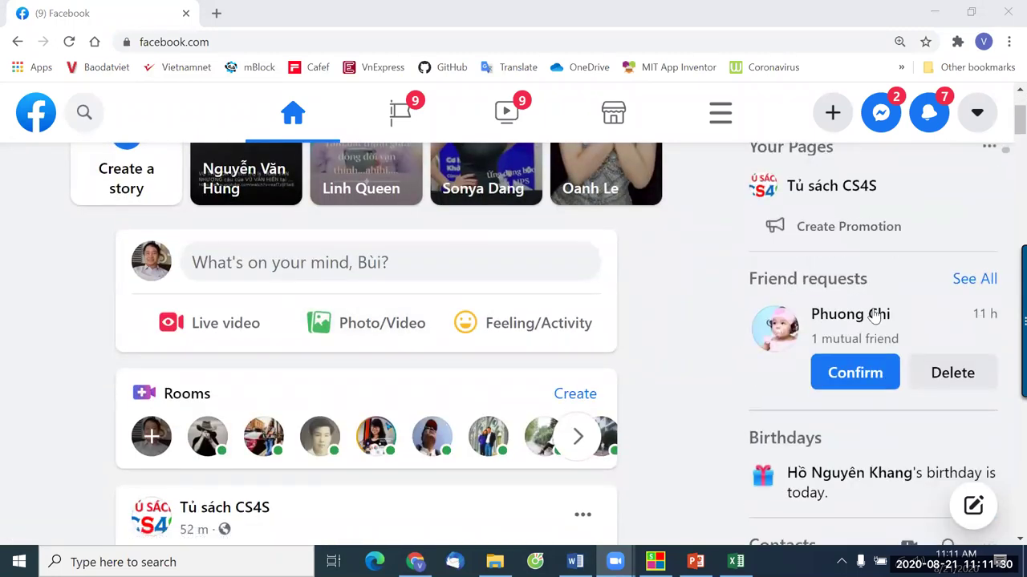
scroll(873, 313, up, 2)
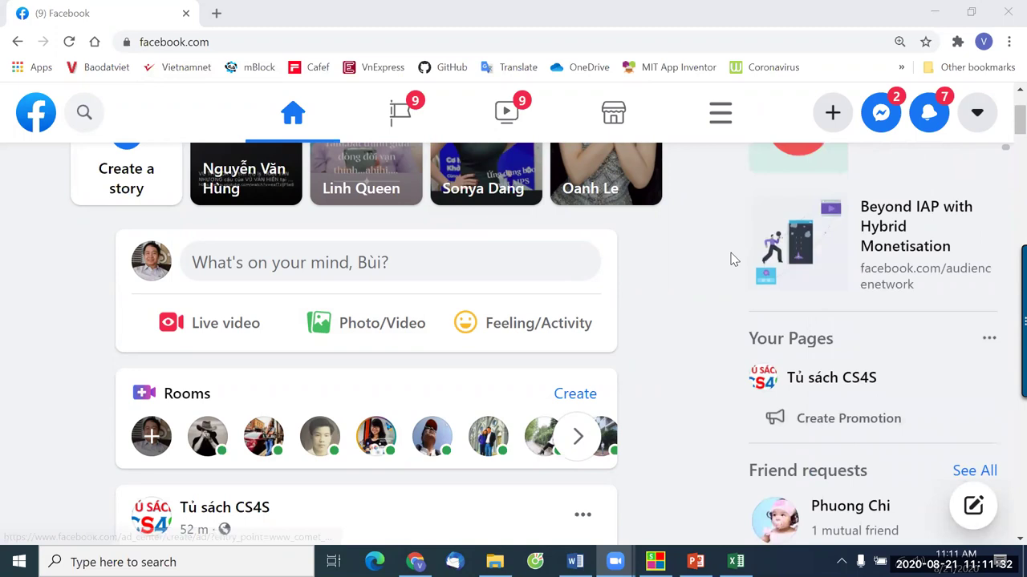
scroll(770, 265, up, 1)
scroll(98, 161, up, 2)
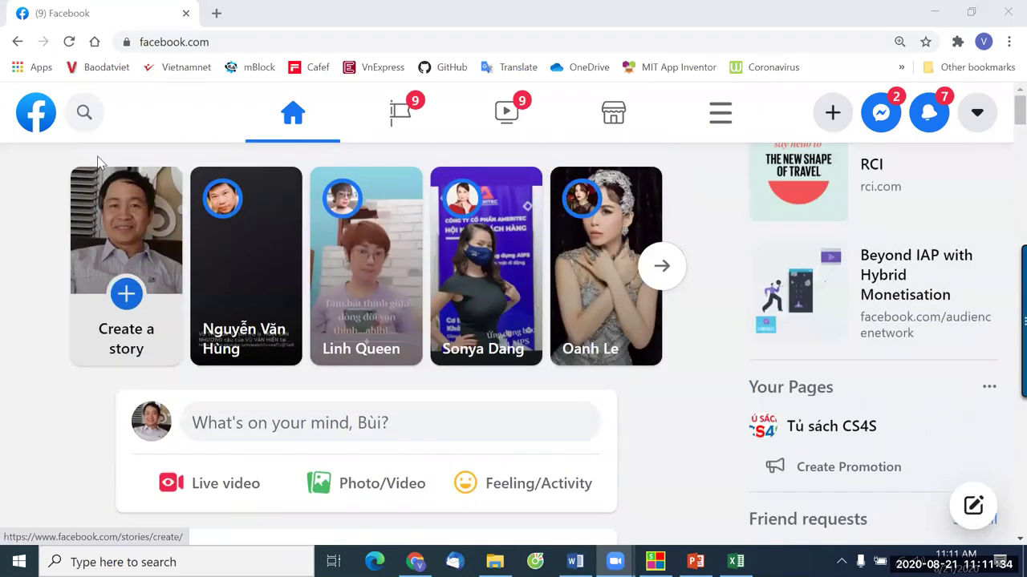
Search Facebook for the group "STKB - phần mềm xếp thời khóa biểu nhà trường phổ thông." and open it
click(84, 112)
text(ST)
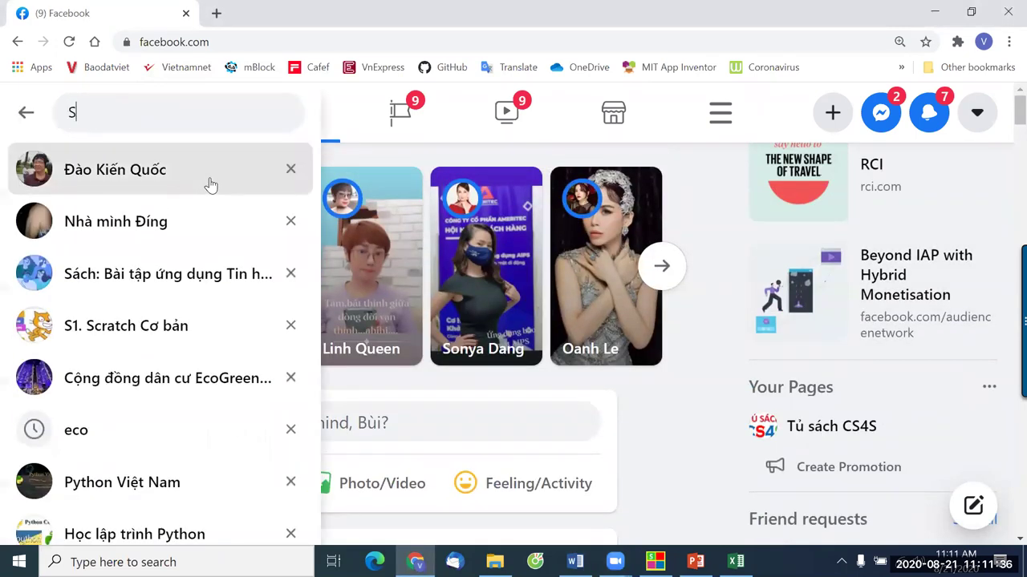
click(207, 185)
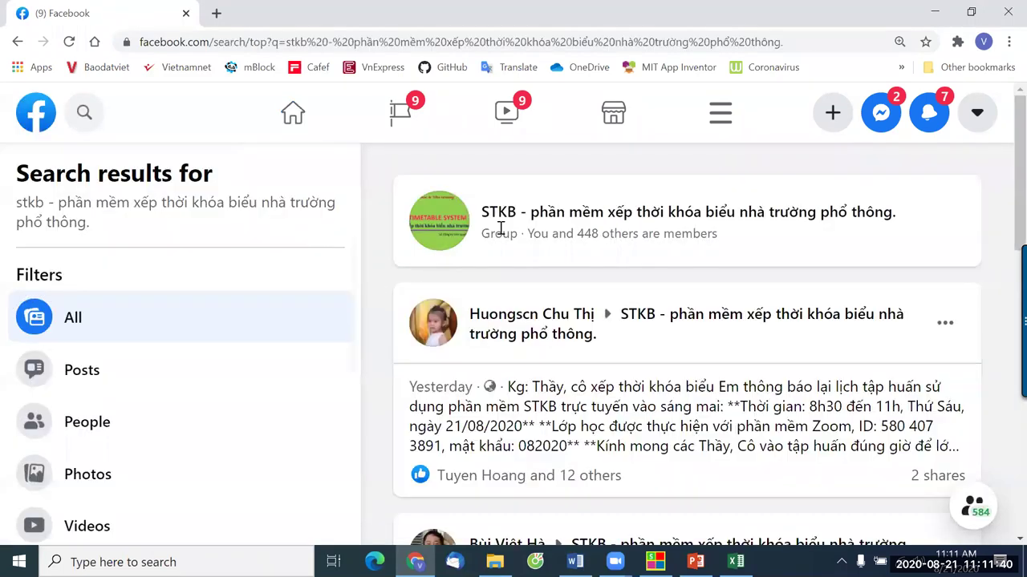
click(590, 223)
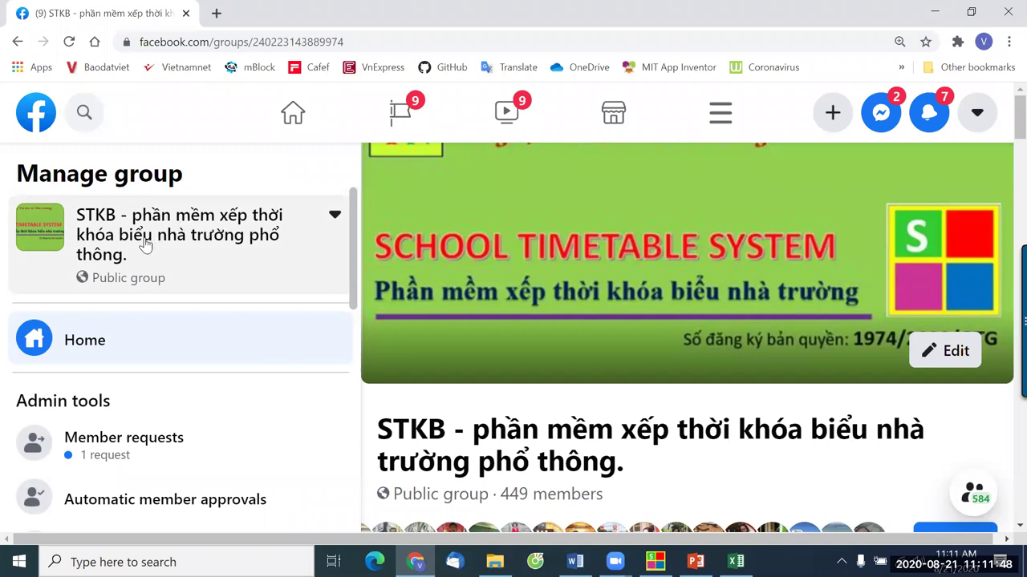
Approve the pending member request in the STKB group
scroll(179, 278, down, 2)
scroll(199, 298, down, 3)
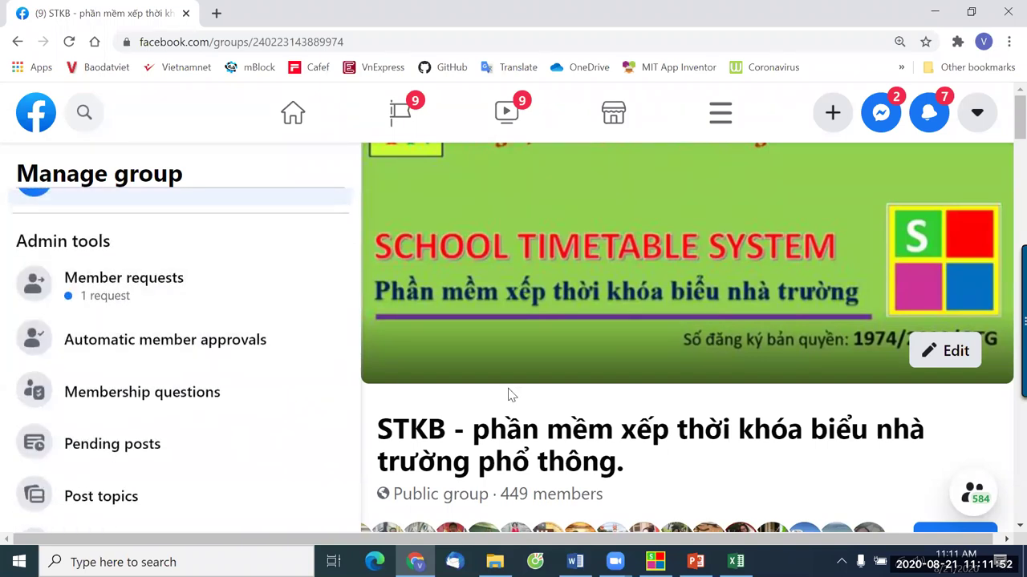
click(122, 283)
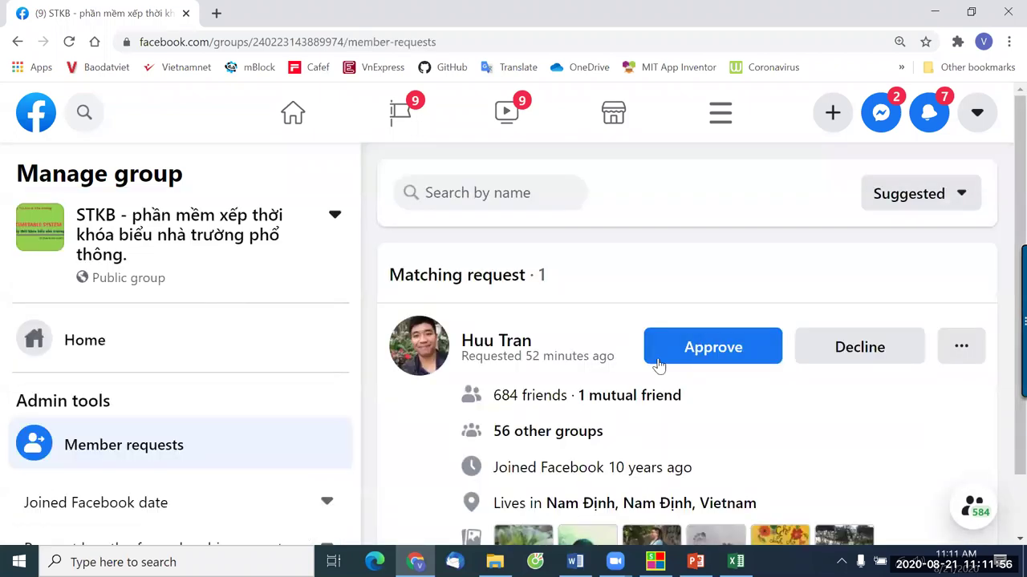
click(703, 353)
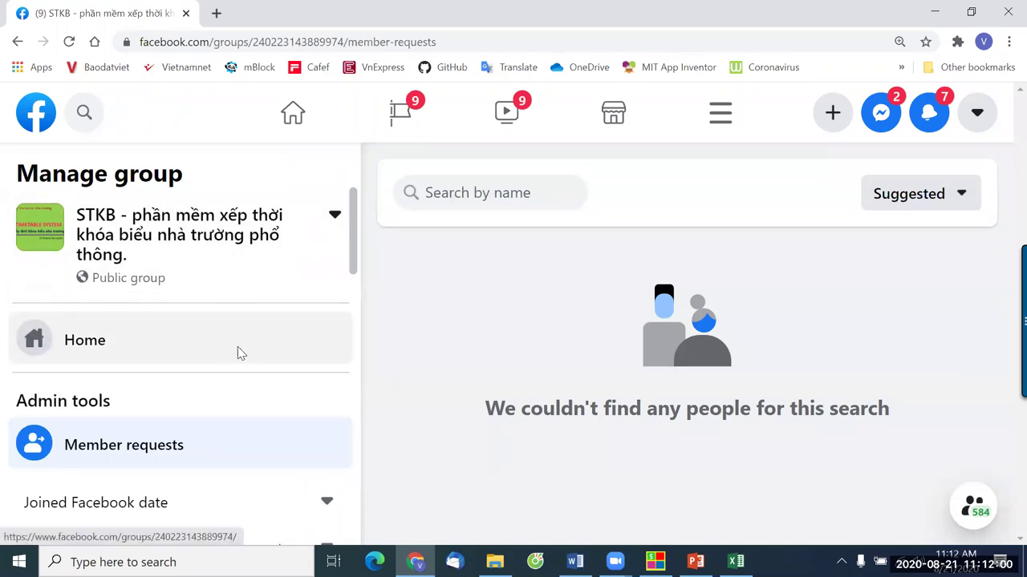
scroll(239, 350, down, 1)
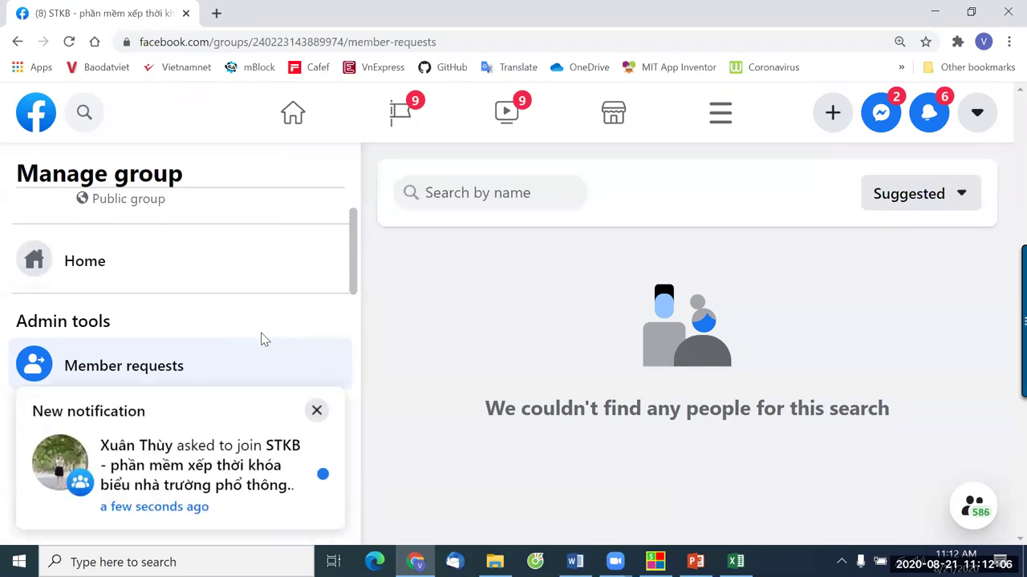
Open the new join request notification for the STKB group and check its member requests
scroll(271, 319, down, 2)
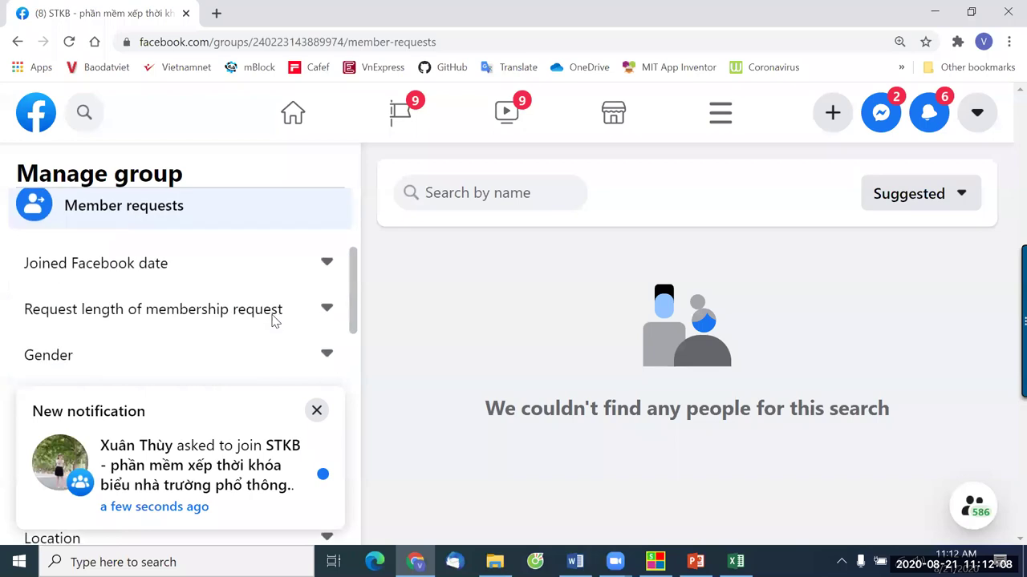
click(194, 468)
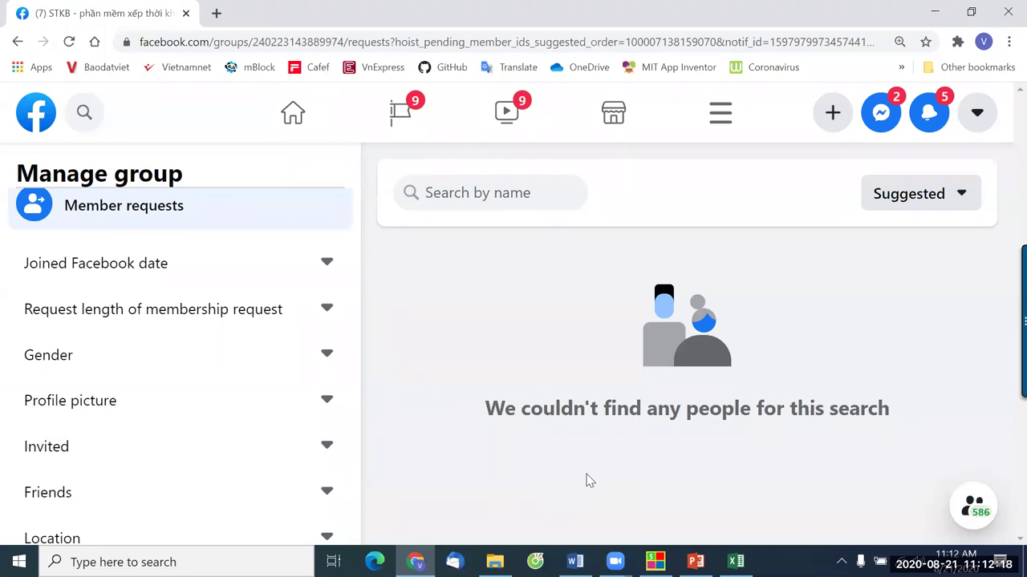
Switch to PowerPoint and return to the first slide of STKB1.0_Gioi_thieu.pptx
click(655, 561)
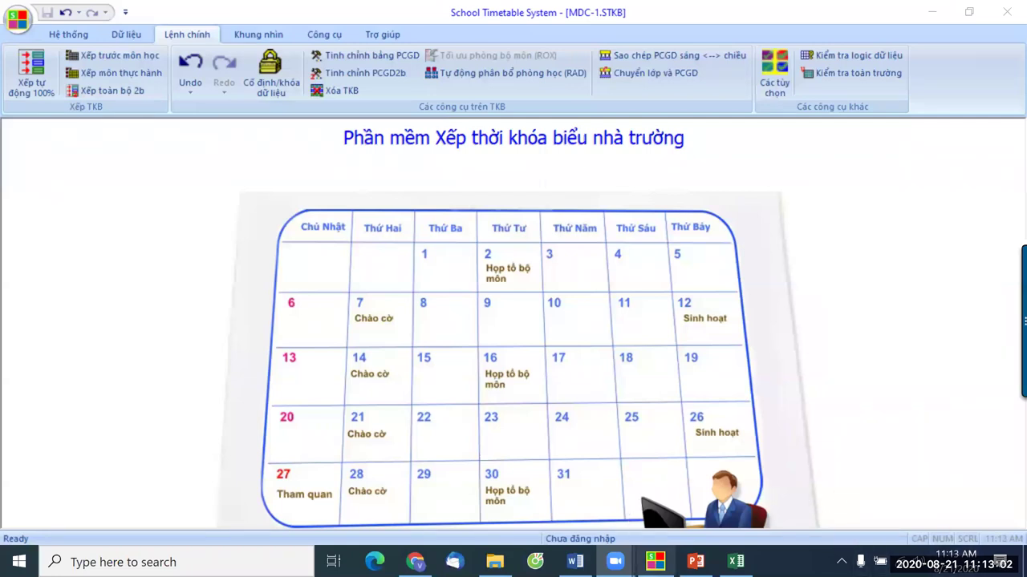
click(696, 561)
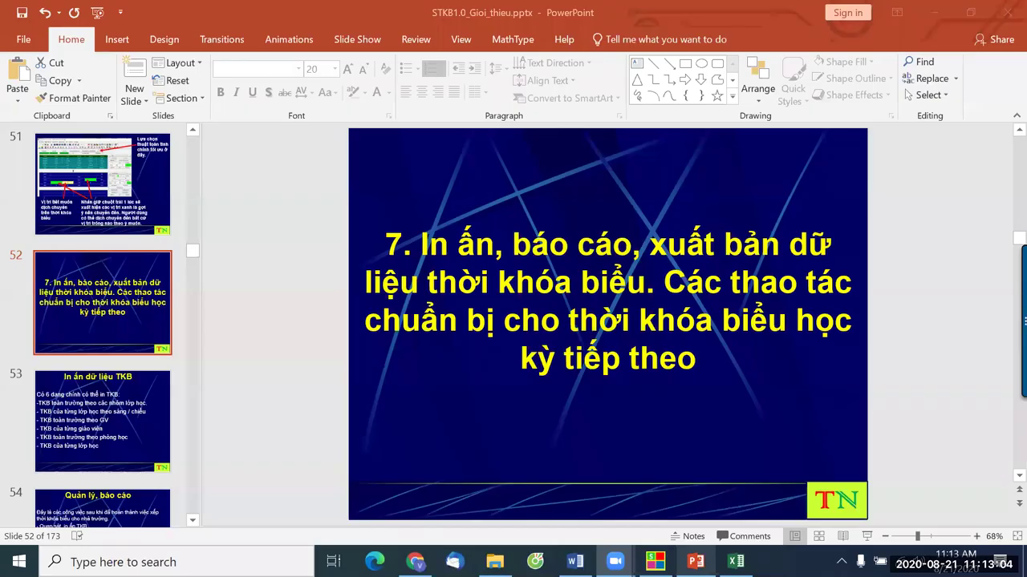
key(Up)
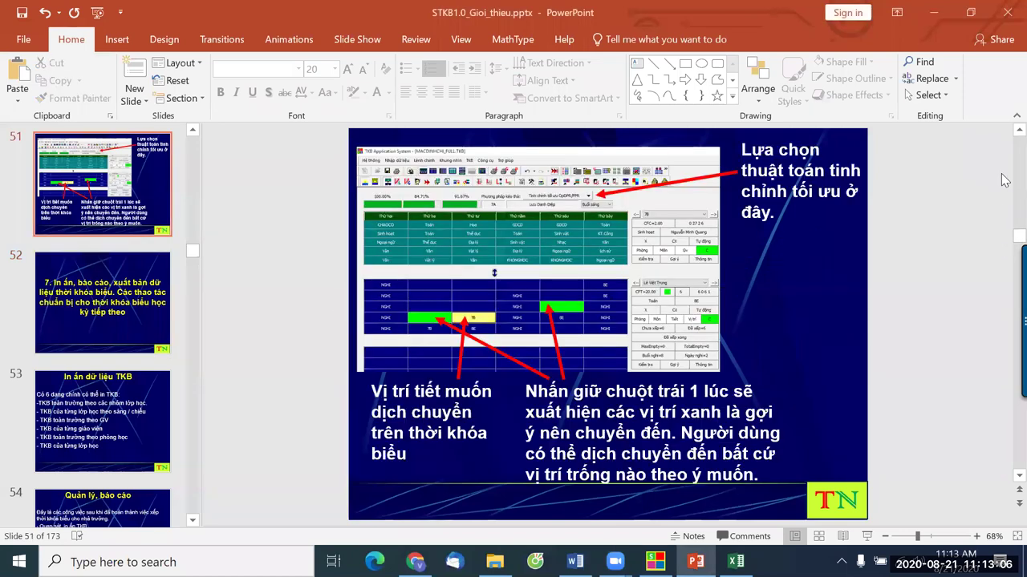
drag(1004, 241, 1005, 132)
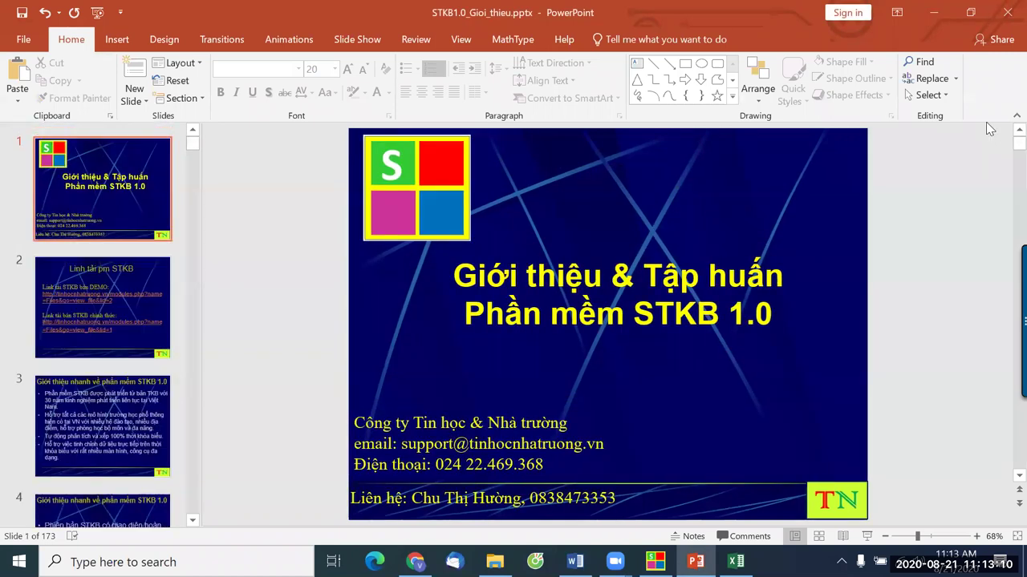
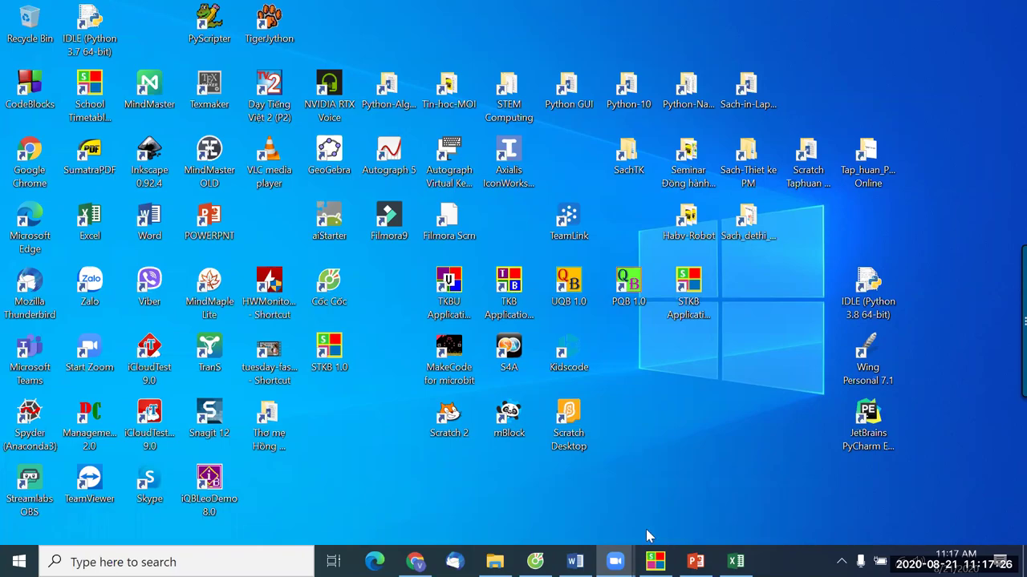
Switch to School Timetable System and close the timetable file CVA-1121042.STKB
click(655, 561)
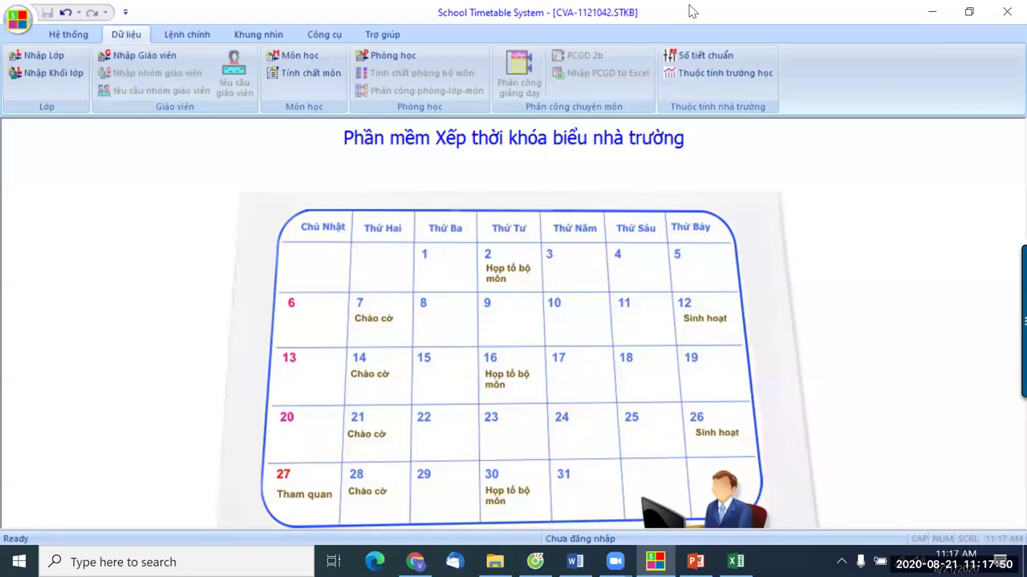
click(68, 35)
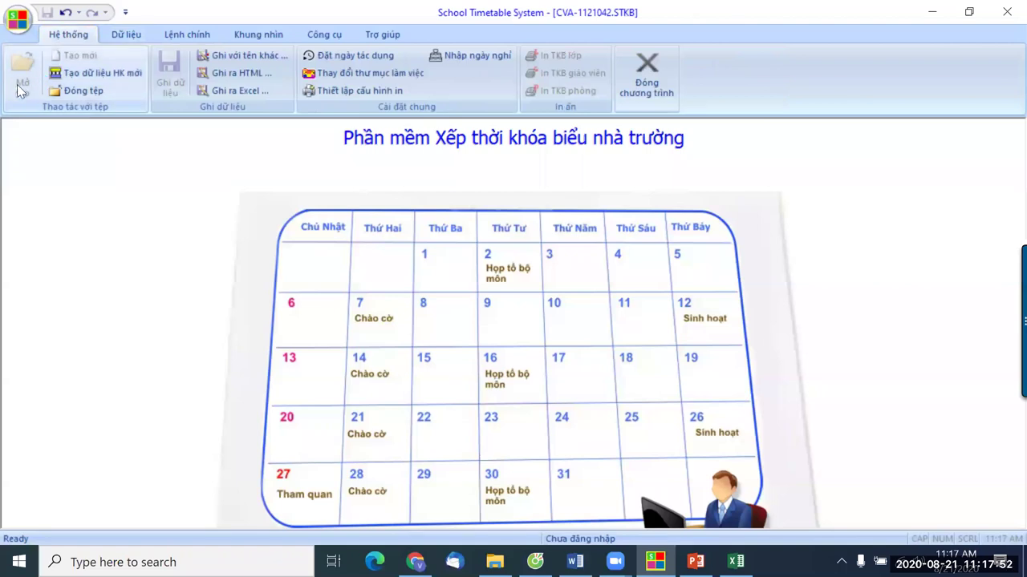
click(74, 93)
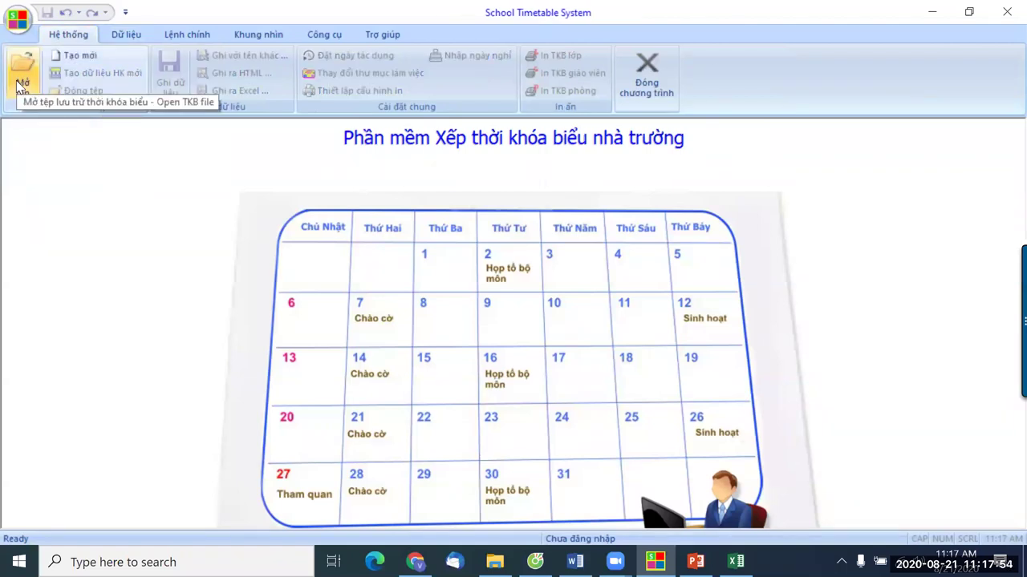
click(20, 88)
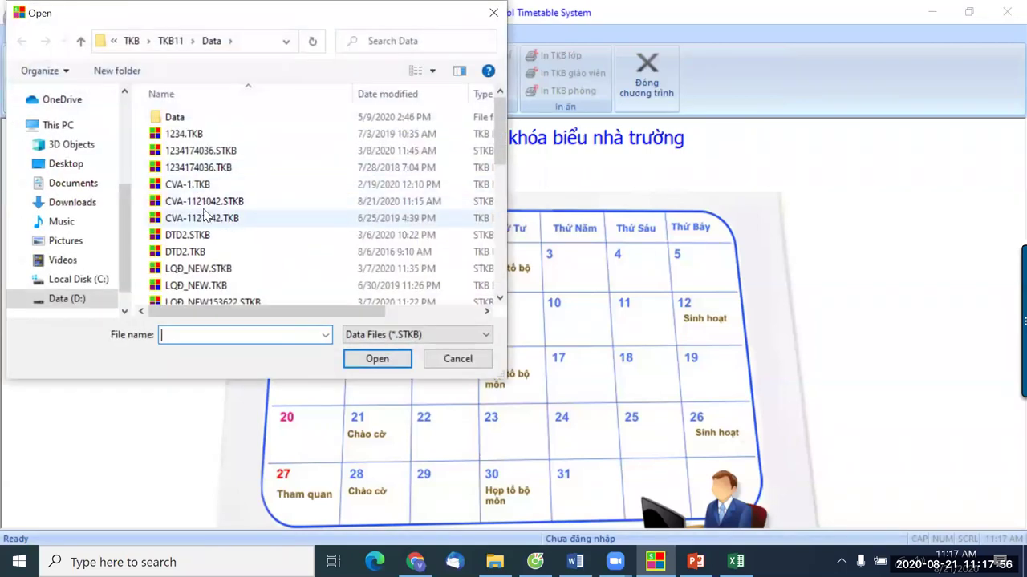
click(213, 274)
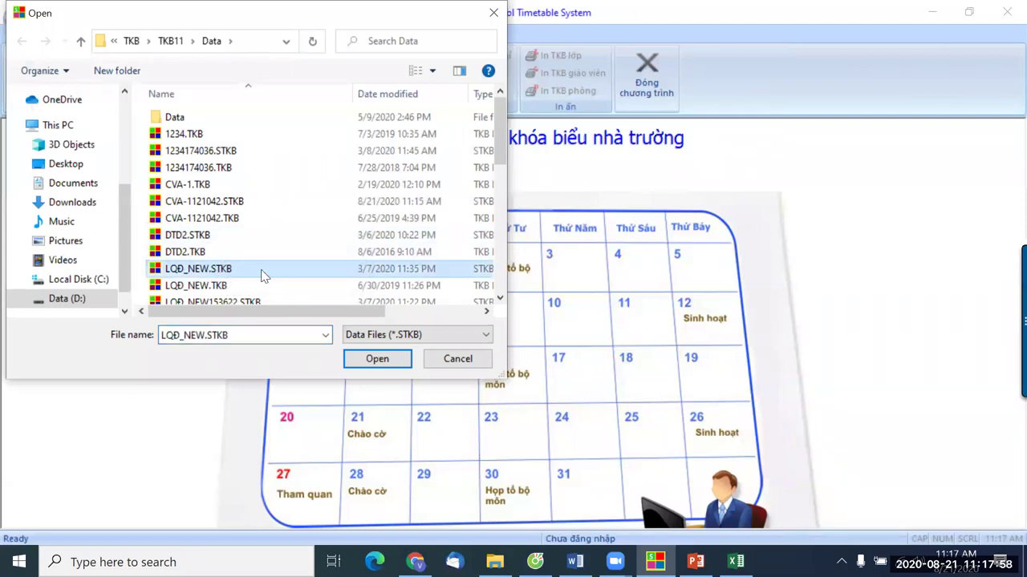
scroll(296, 256, down, 1)
scroll(296, 256, up, 1)
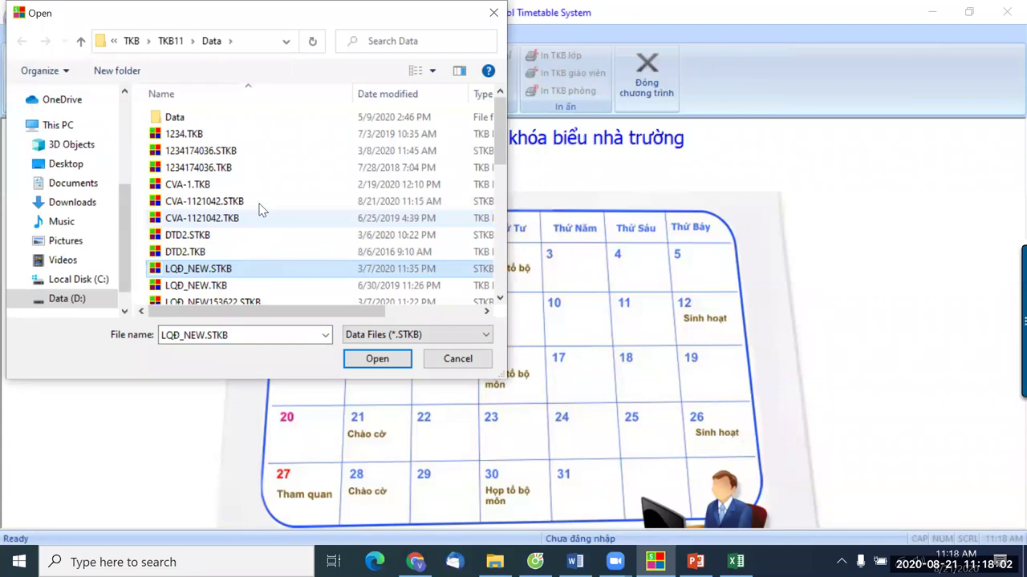
scroll(276, 255, down, 1)
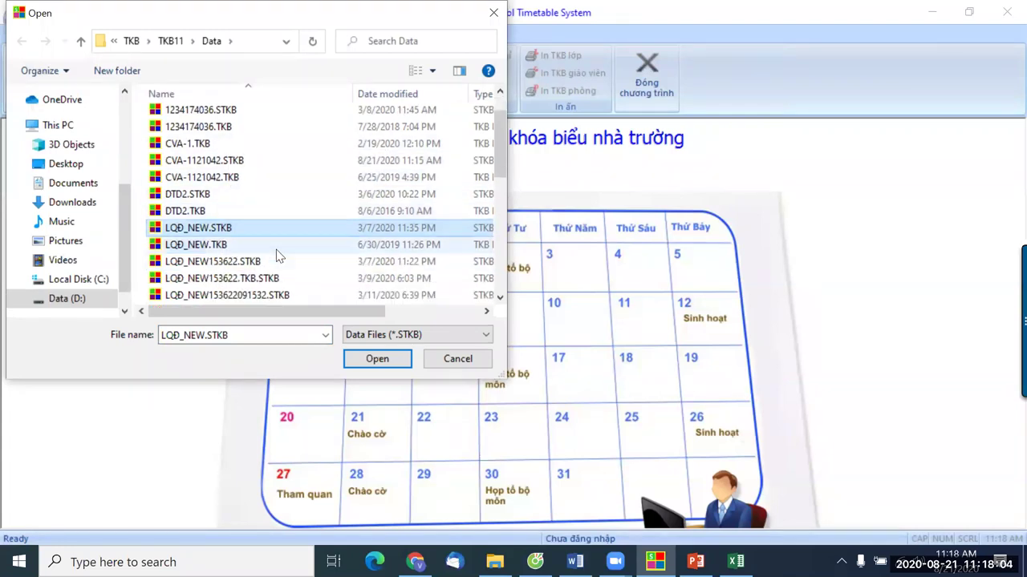
click(209, 251)
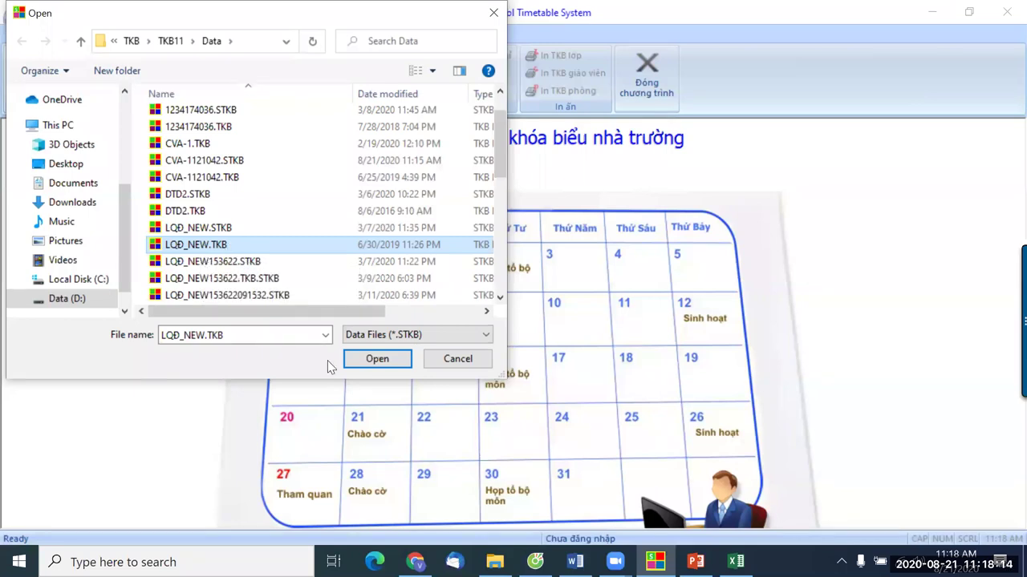
click(450, 366)
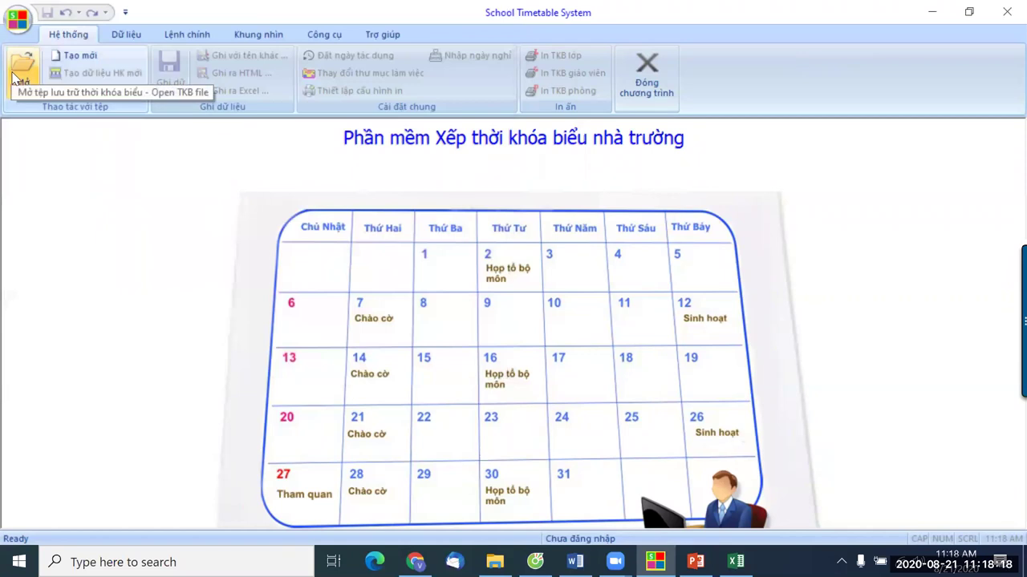
click(17, 78)
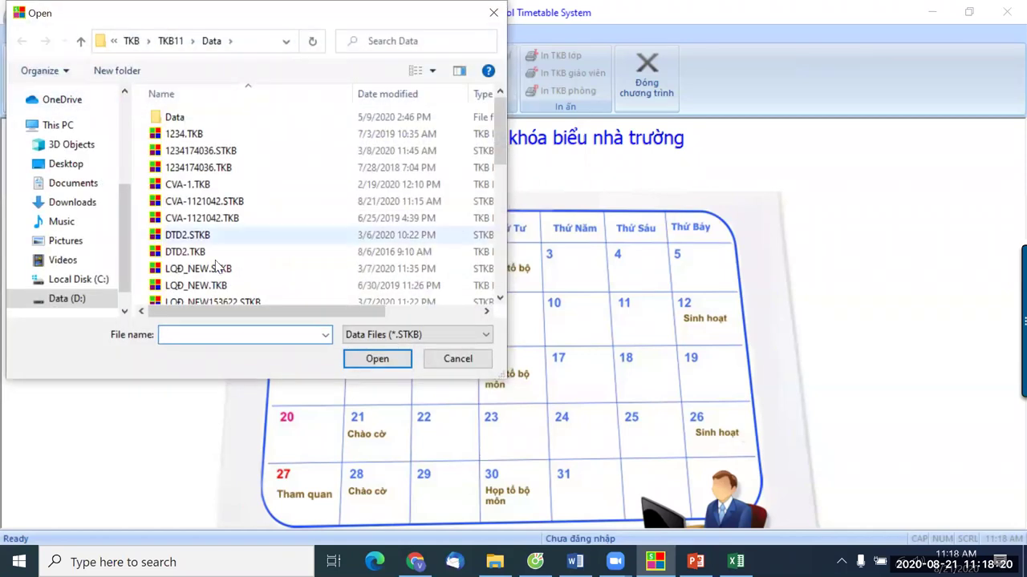
click(207, 290)
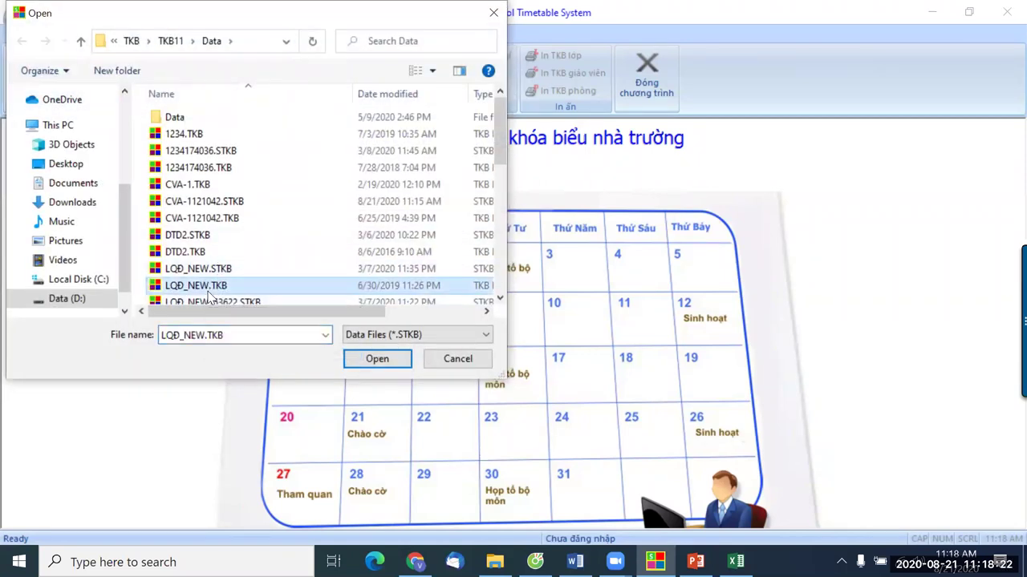
click(376, 360)
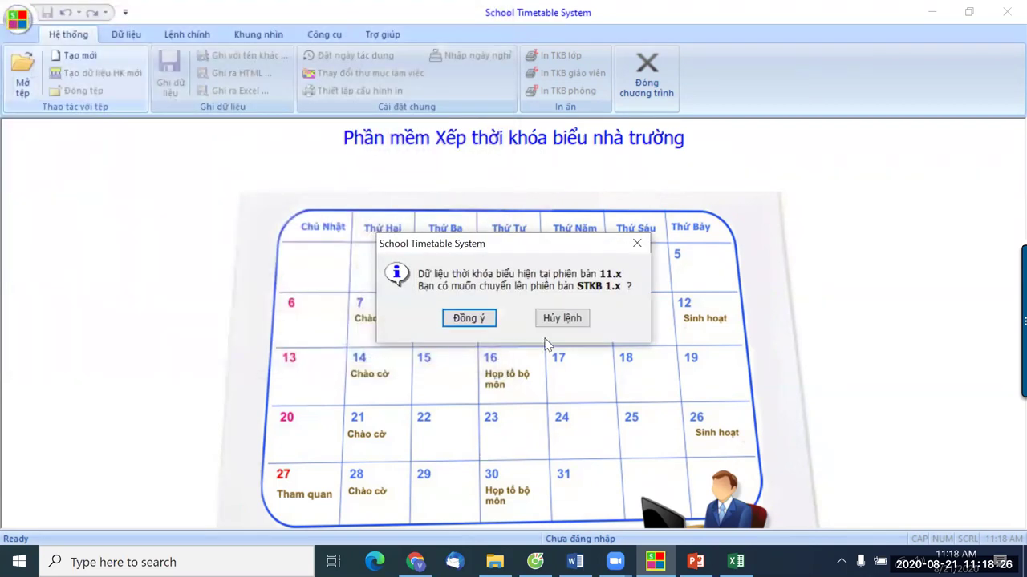
click(566, 321)
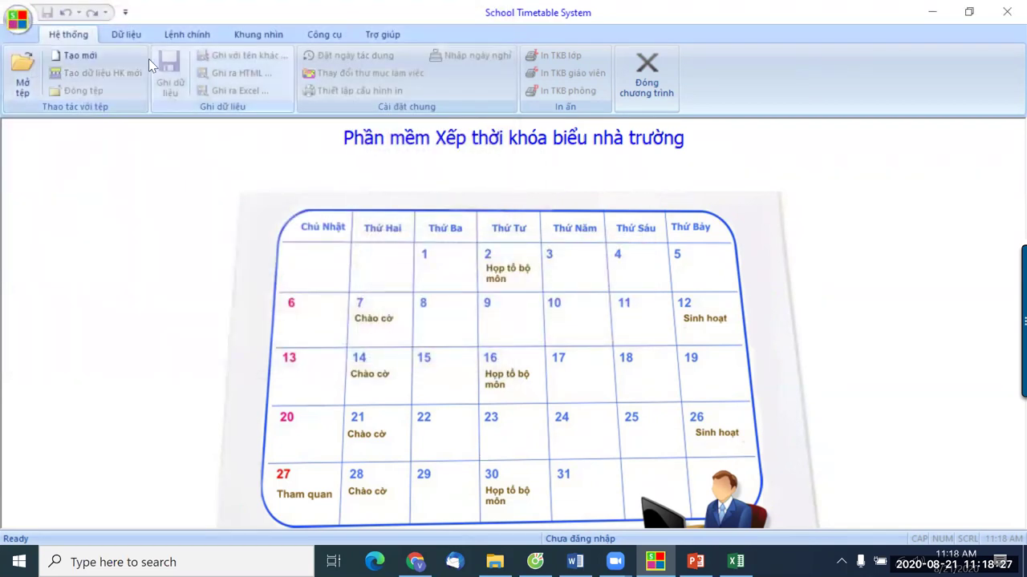
Open LQĐ_NEW.TKB from the Data folder and accept its conversion to version STKB 1.x
click(24, 93)
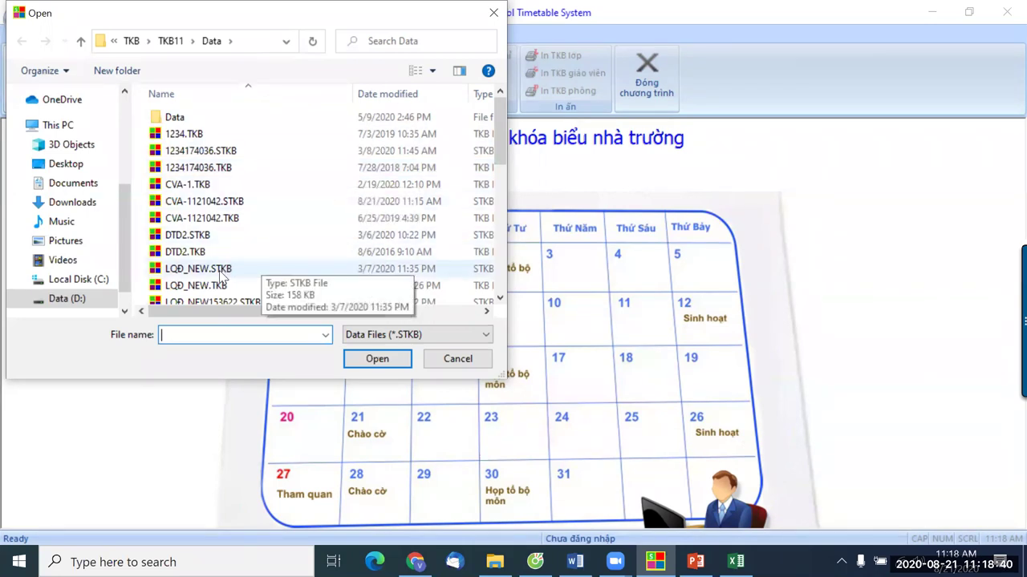
click(214, 287)
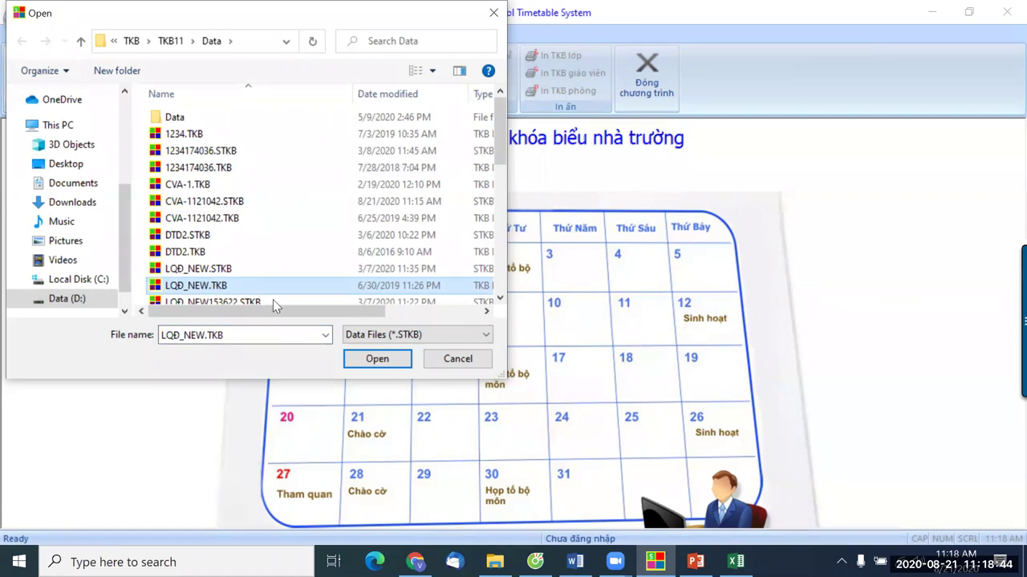
click(377, 360)
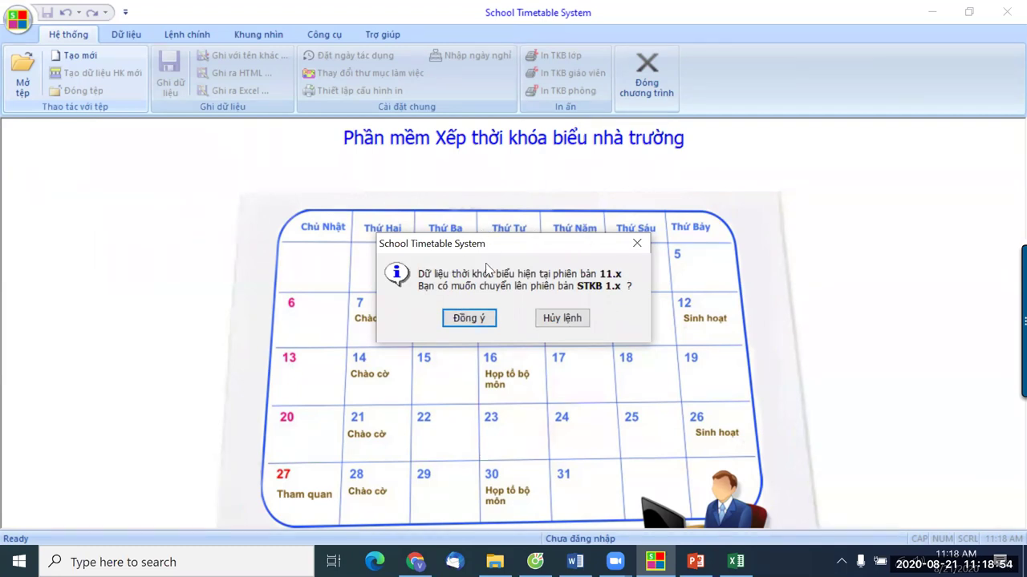
click(470, 319)
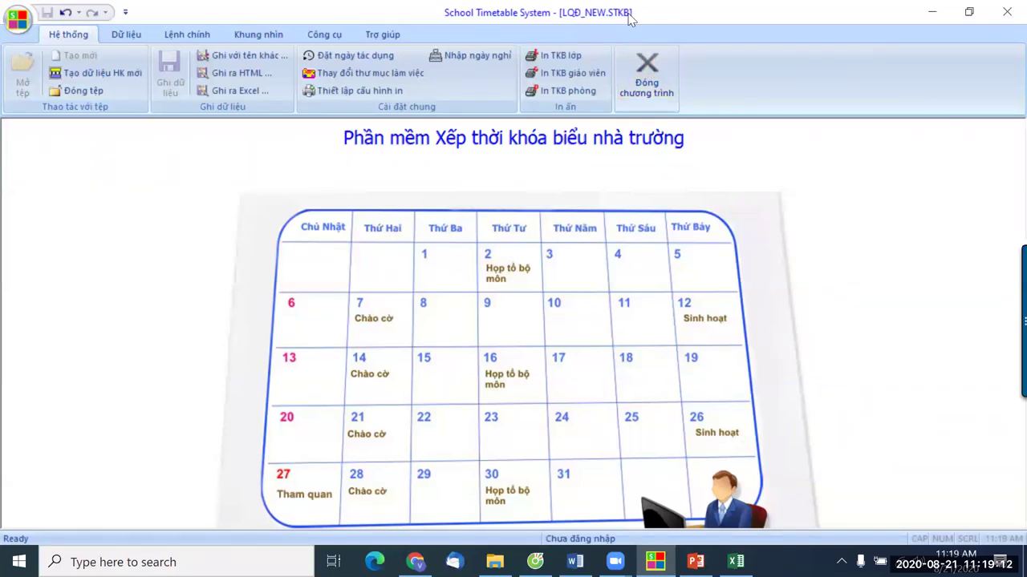
Examine the converted timetable in the Mainloop view and close that view
click(260, 35)
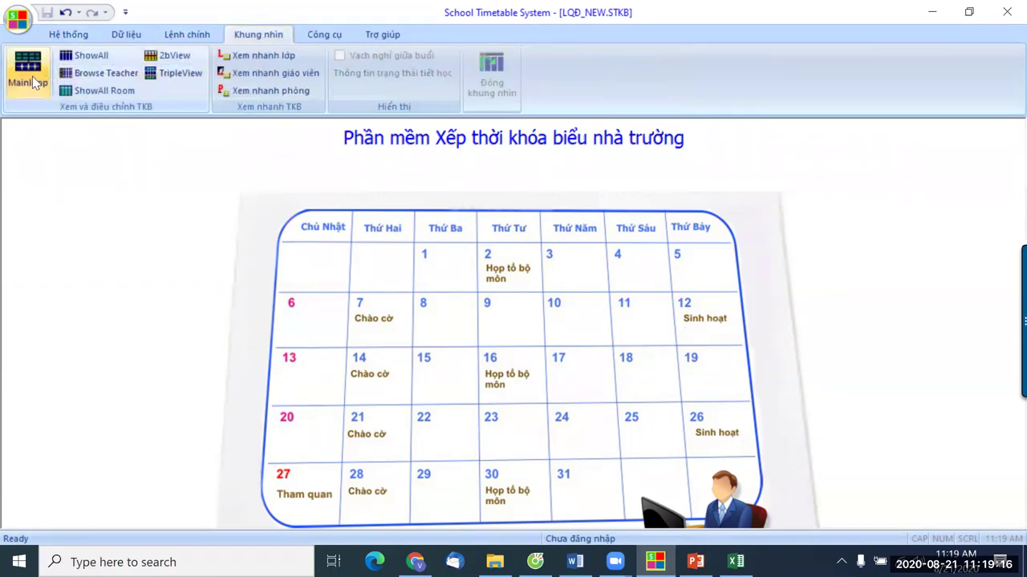
click(24, 74)
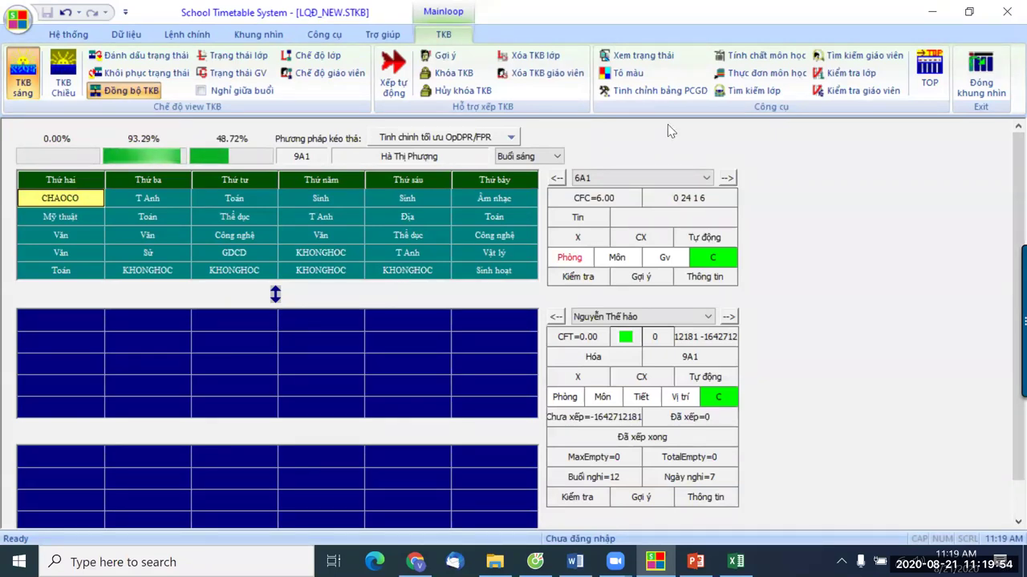
click(983, 84)
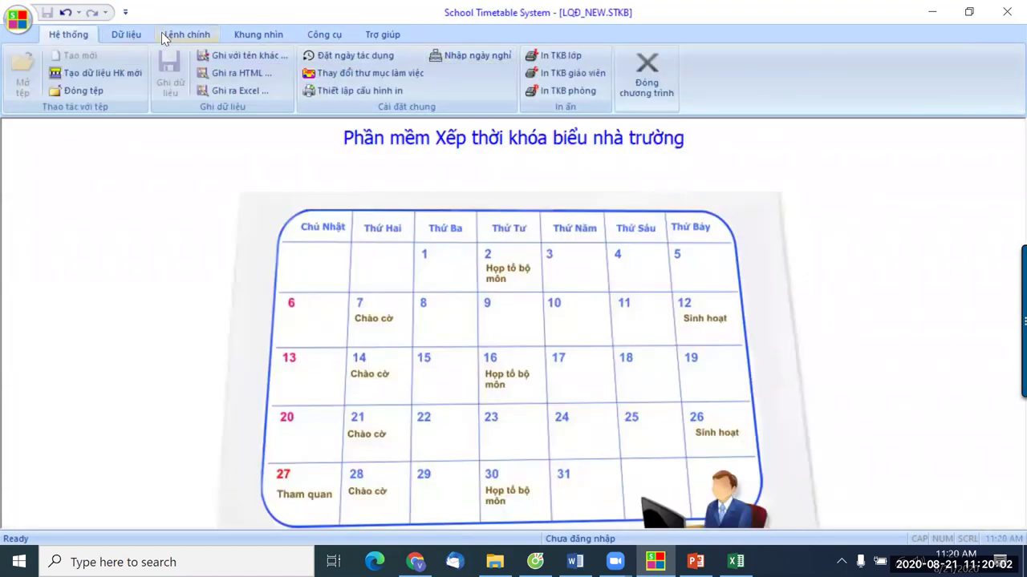
Review the teaching assignment table for the morning and afternoon sessions, and exit it
click(126, 36)
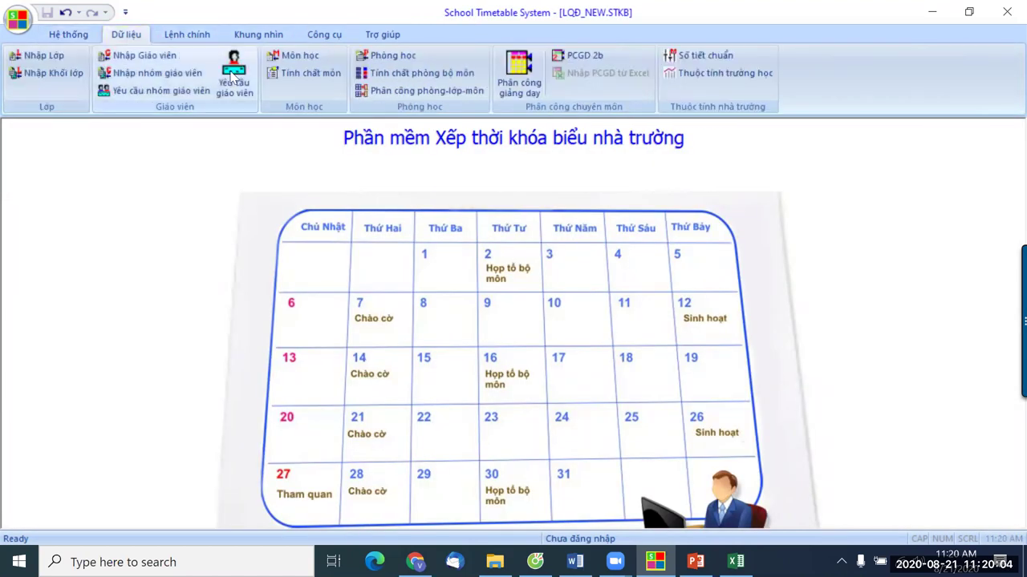
click(518, 78)
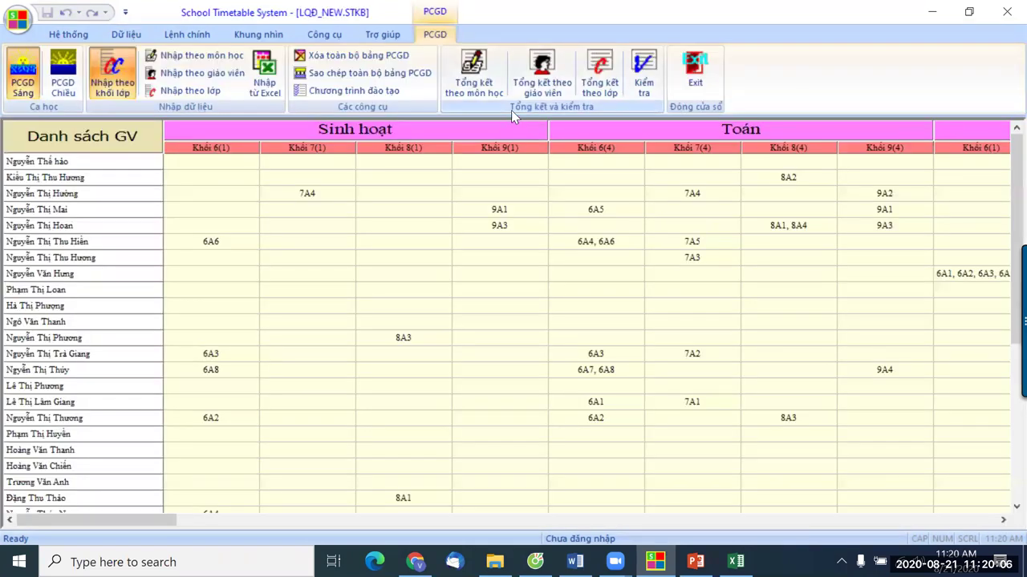
click(55, 88)
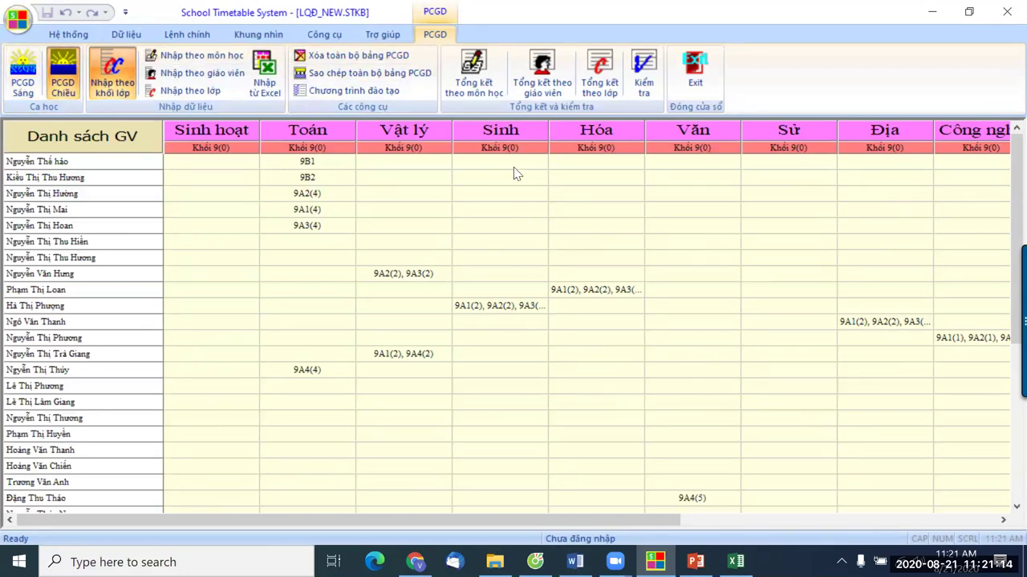
click(694, 80)
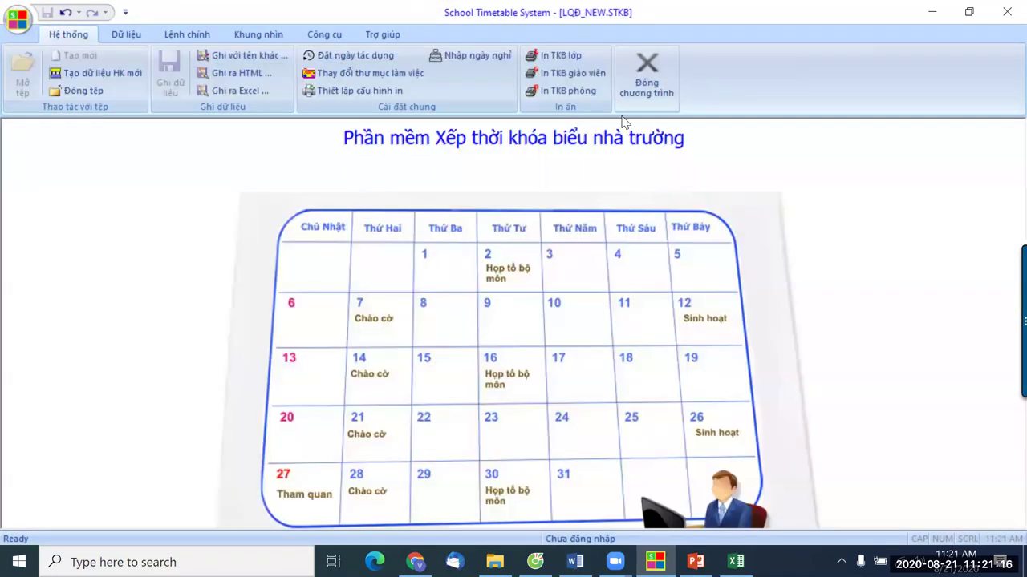
Examine the morning and afternoon distribution of Toán periods for class 8A2 in the PCGD 2b table, cancel without changes, and exit the table
click(122, 36)
click(575, 57)
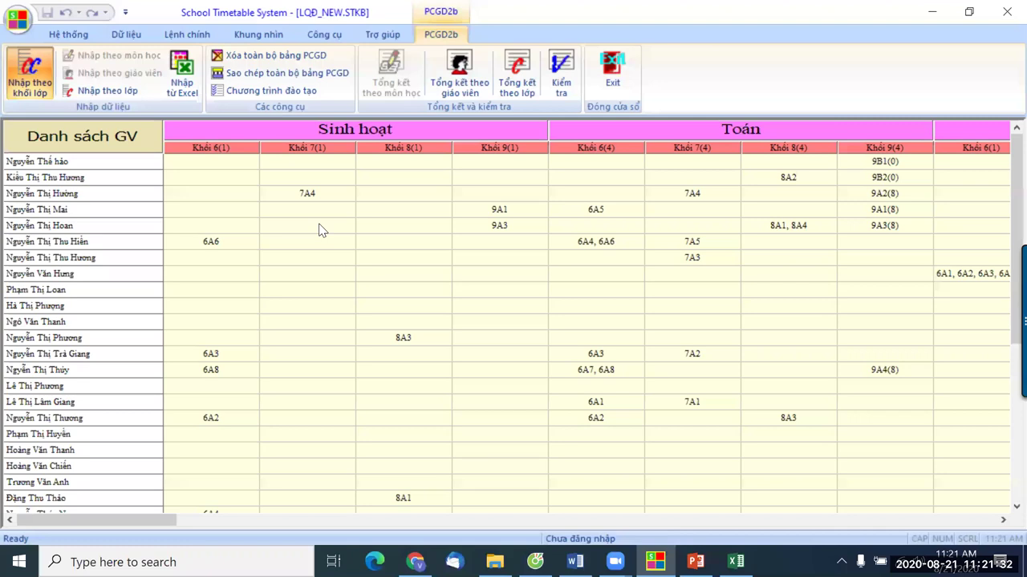
click(302, 198)
right_click(302, 200)
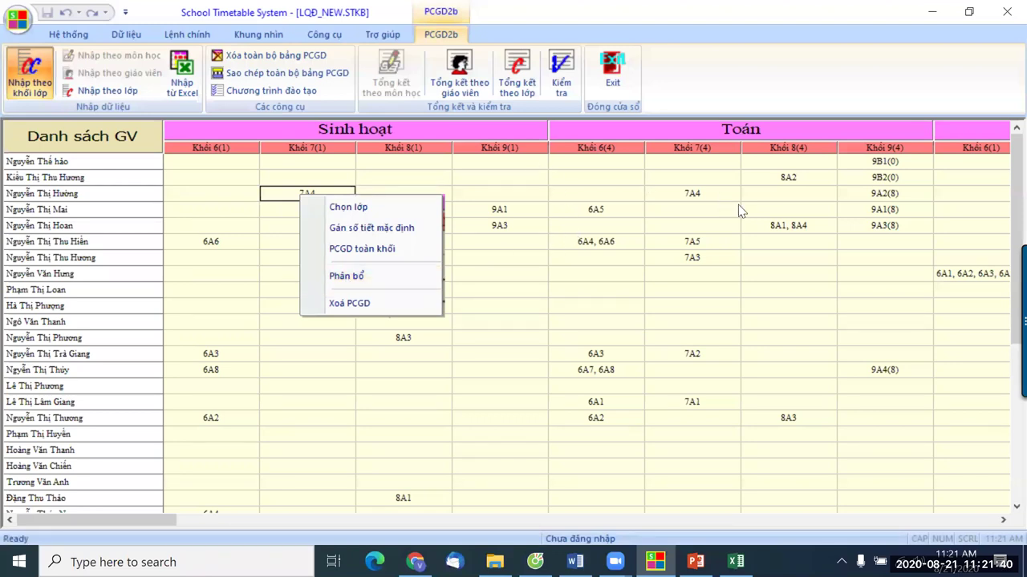
click(796, 179)
right_click(794, 181)
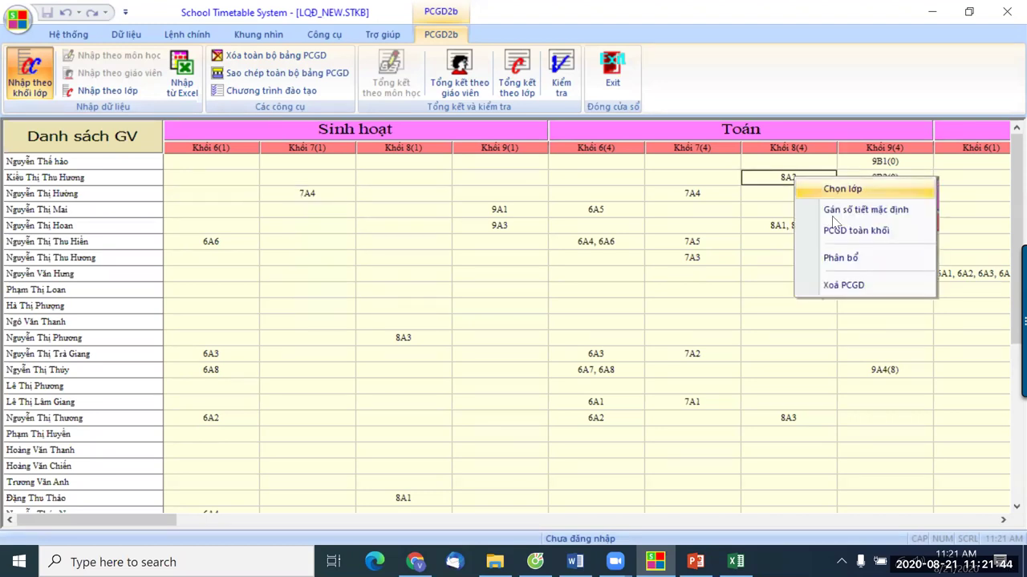
click(826, 256)
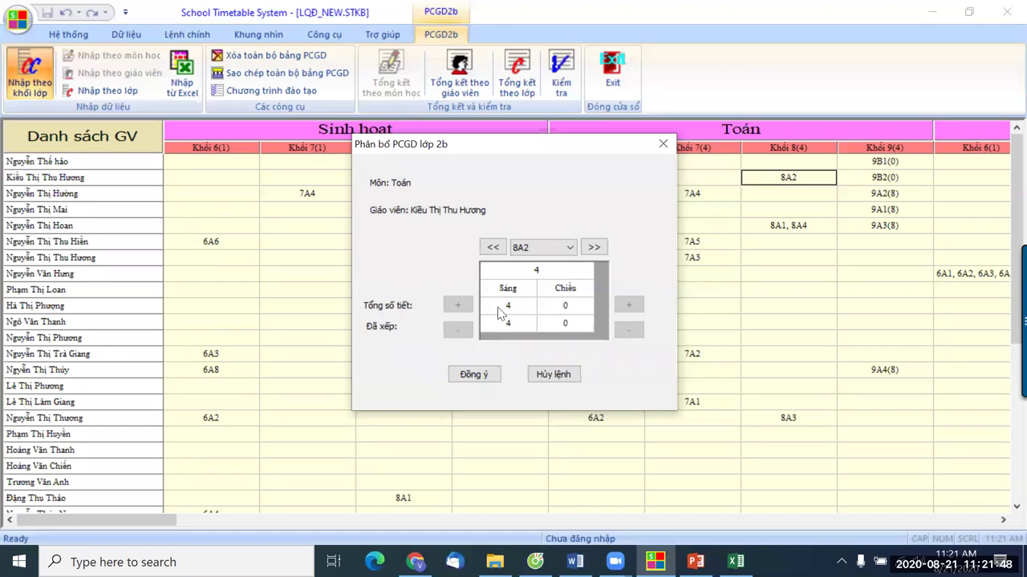
click(565, 311)
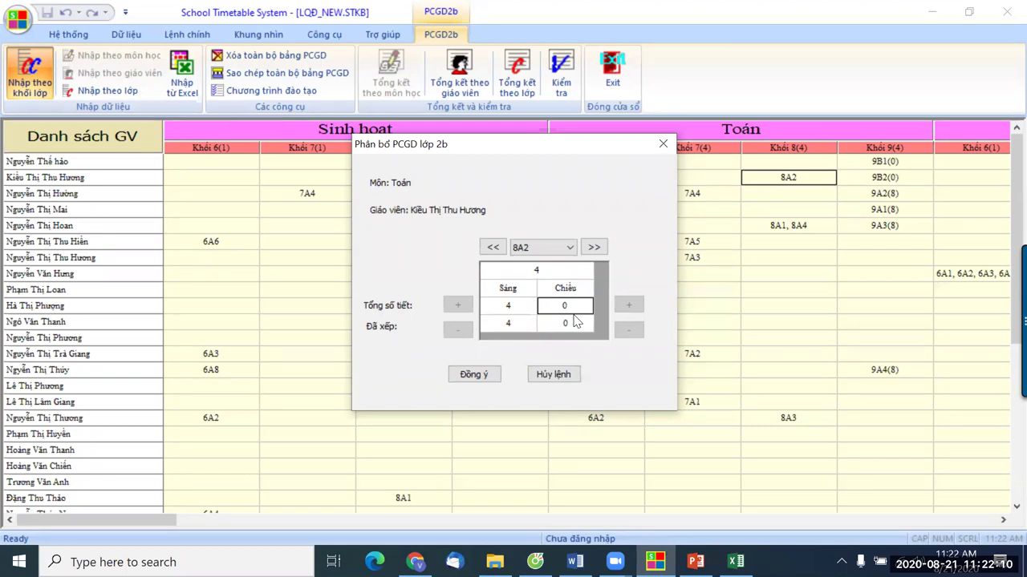
click(561, 375)
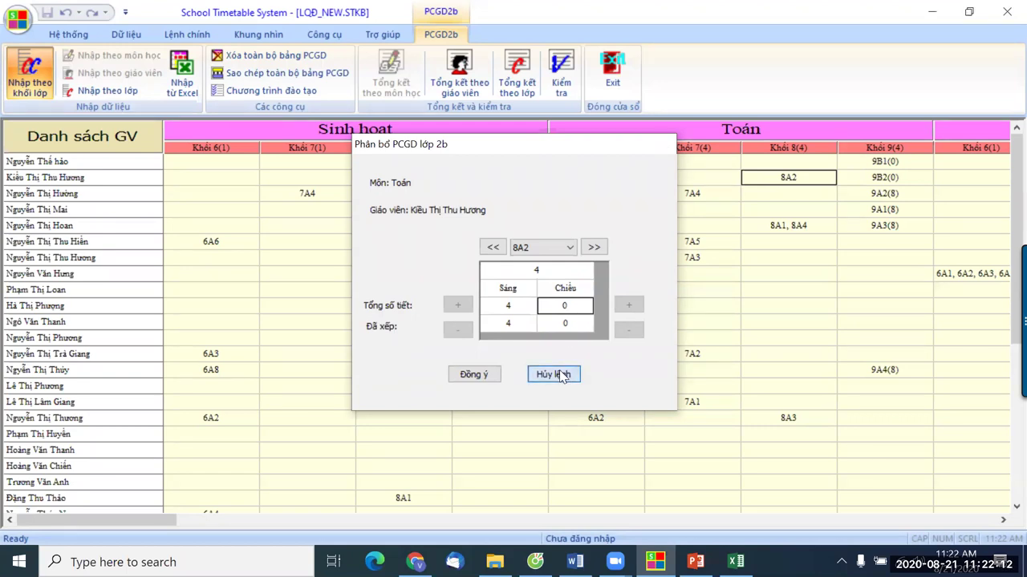
click(612, 80)
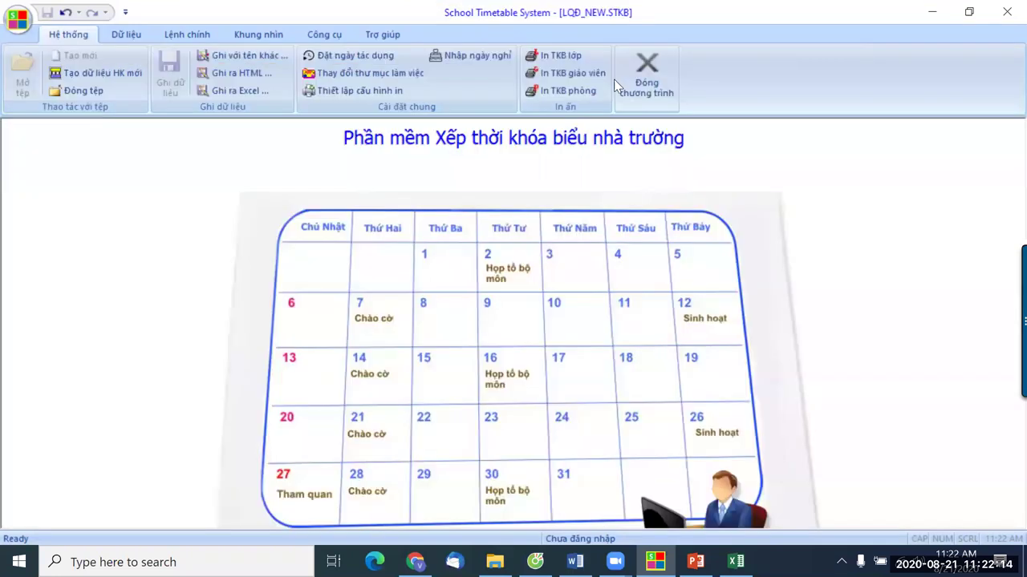
Review the two-session assignments of class 6A2 in the PCGD2b fine-tuning table and close it
click(124, 35)
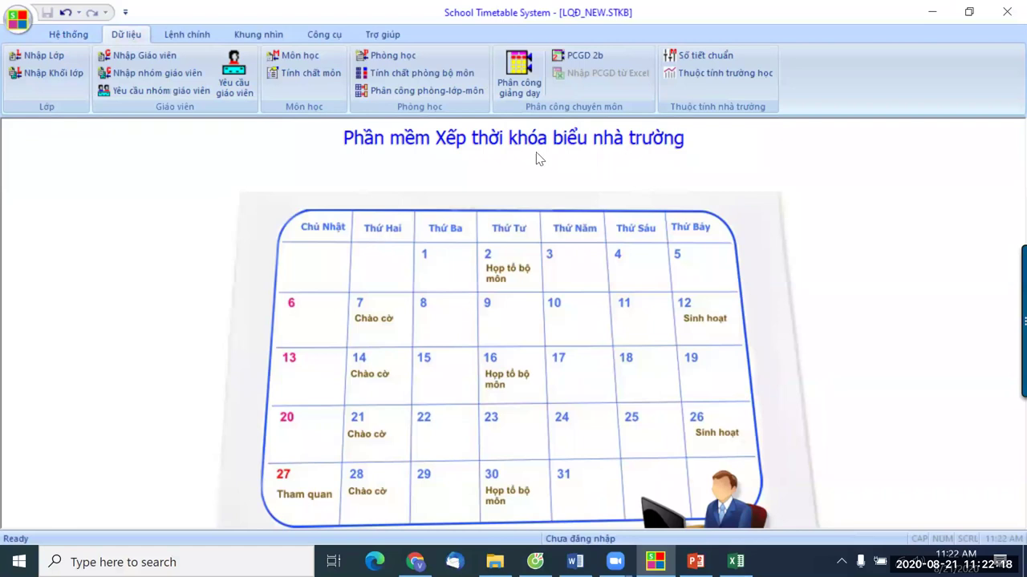
click(315, 37)
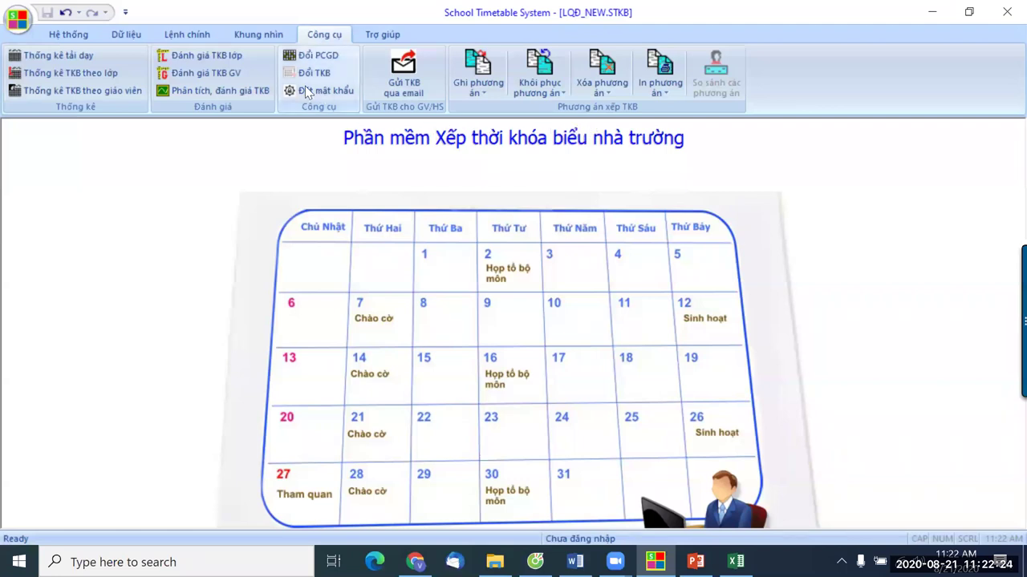
click(187, 34)
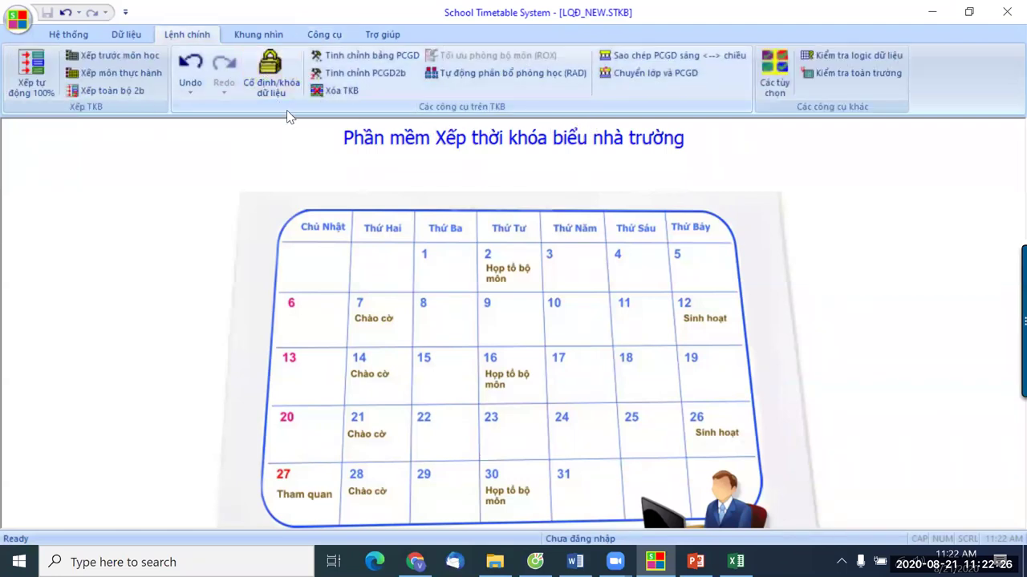
click(362, 73)
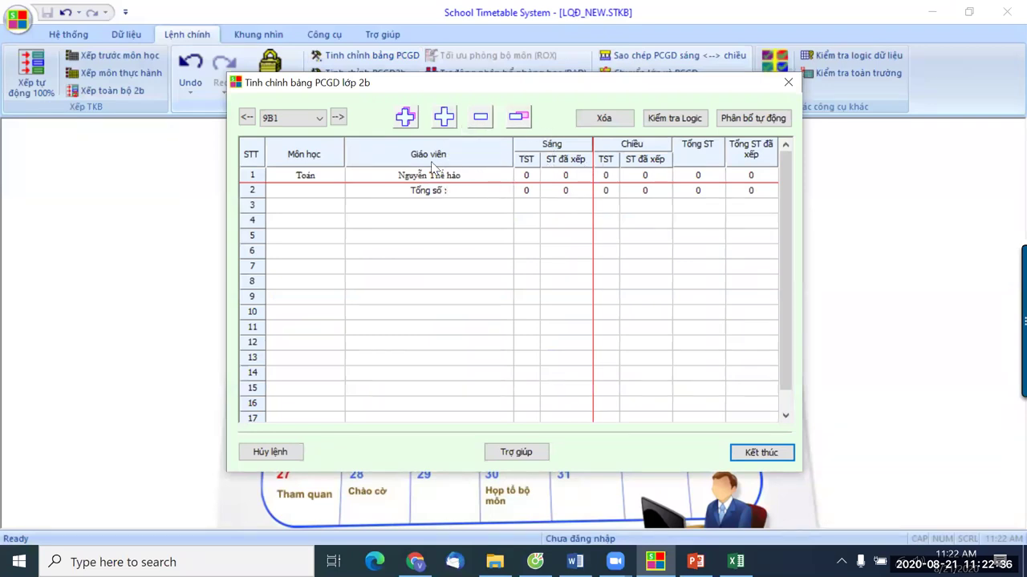
click(323, 118)
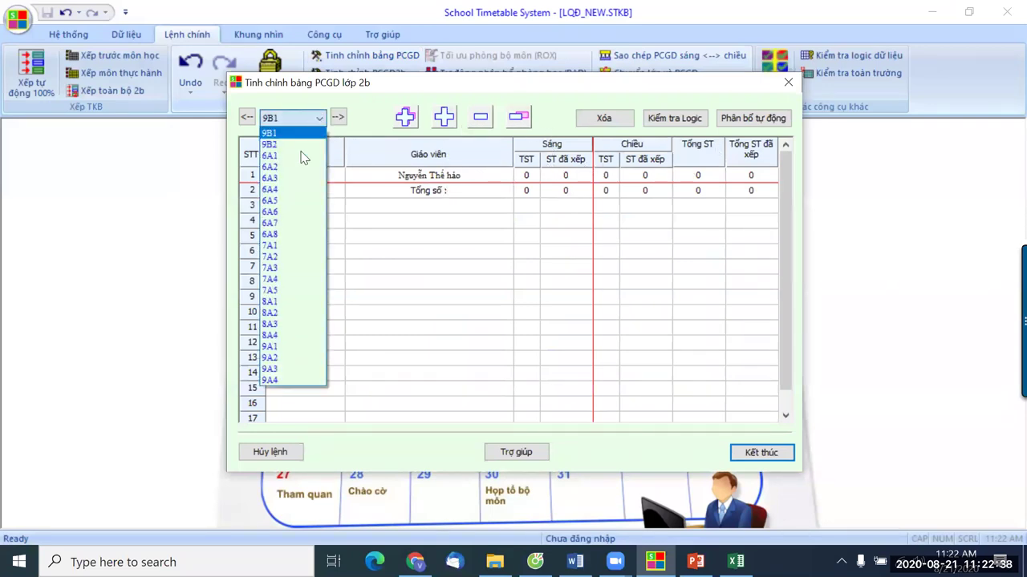
click(298, 155)
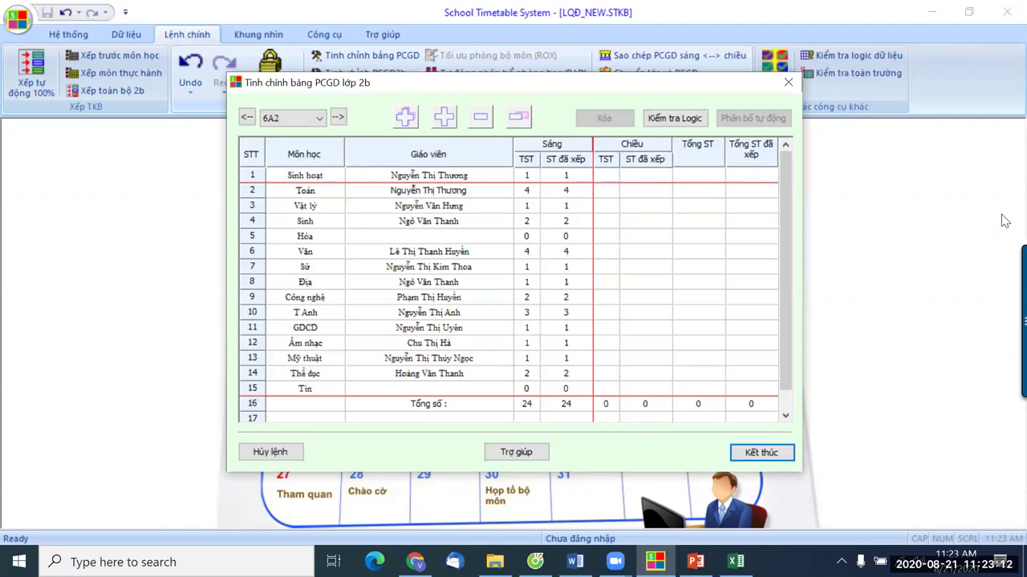
click(786, 84)
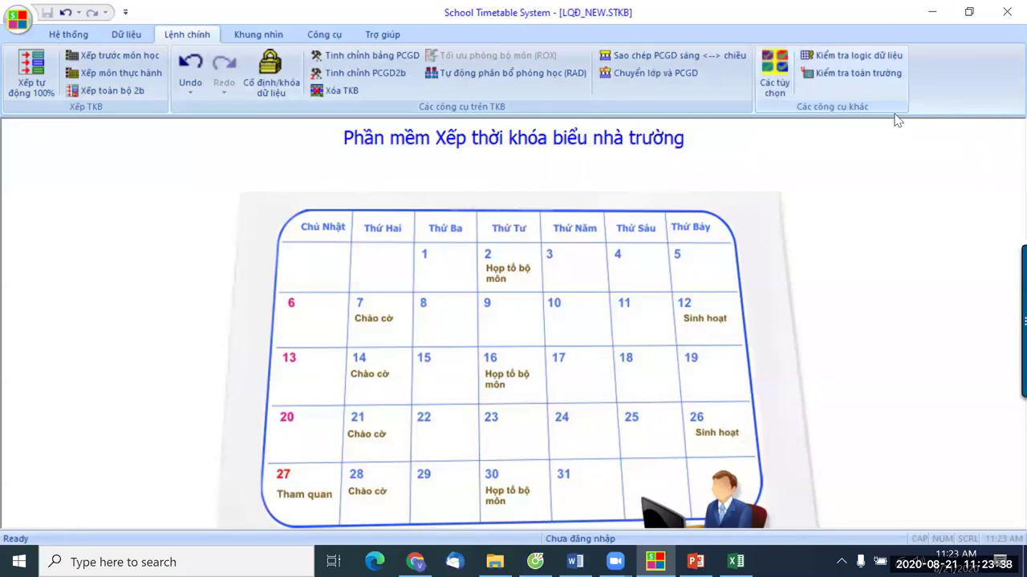
View the list of subject classrooms and their room types, and close it
click(134, 40)
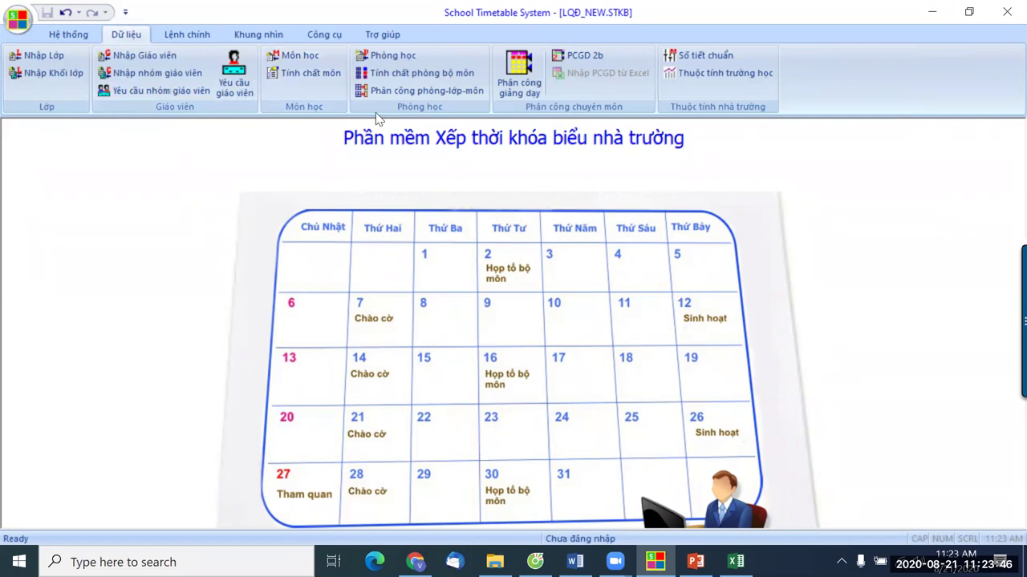
click(389, 61)
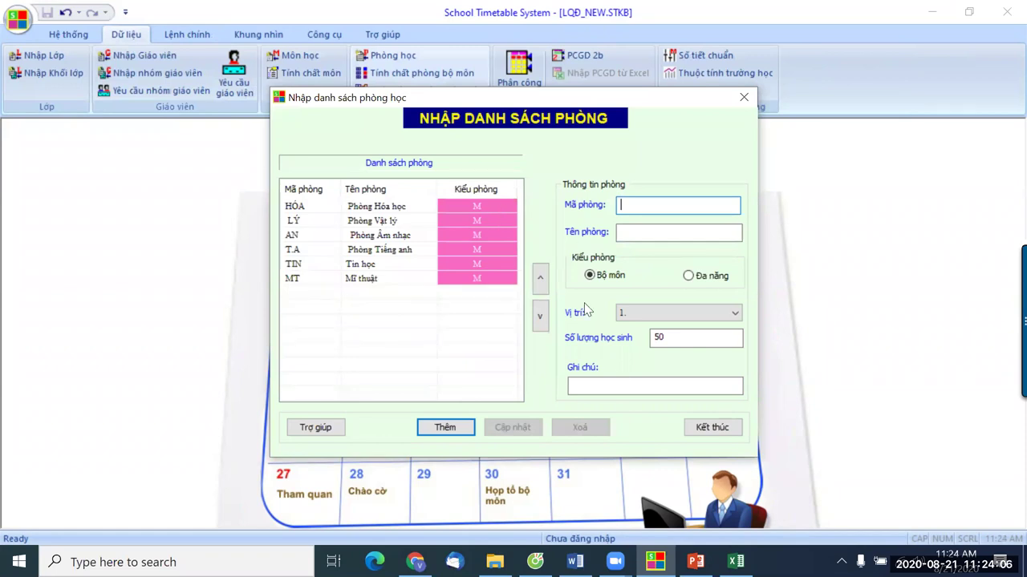
click(742, 98)
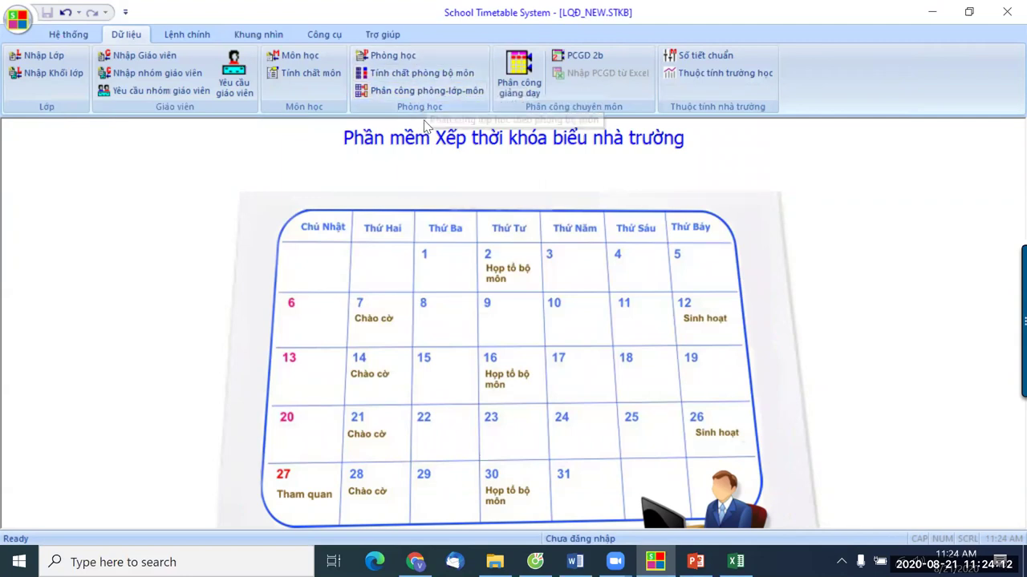
Check the subjects and grade levels assigned to the Hóa học and Vật lý rooms, and close the room-subject assignment
click(437, 71)
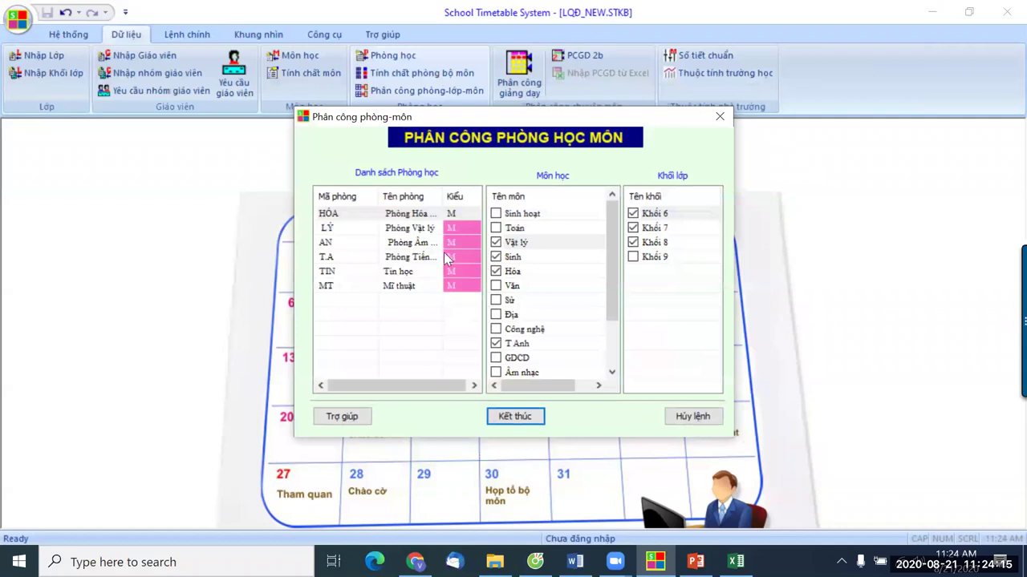
click(339, 215)
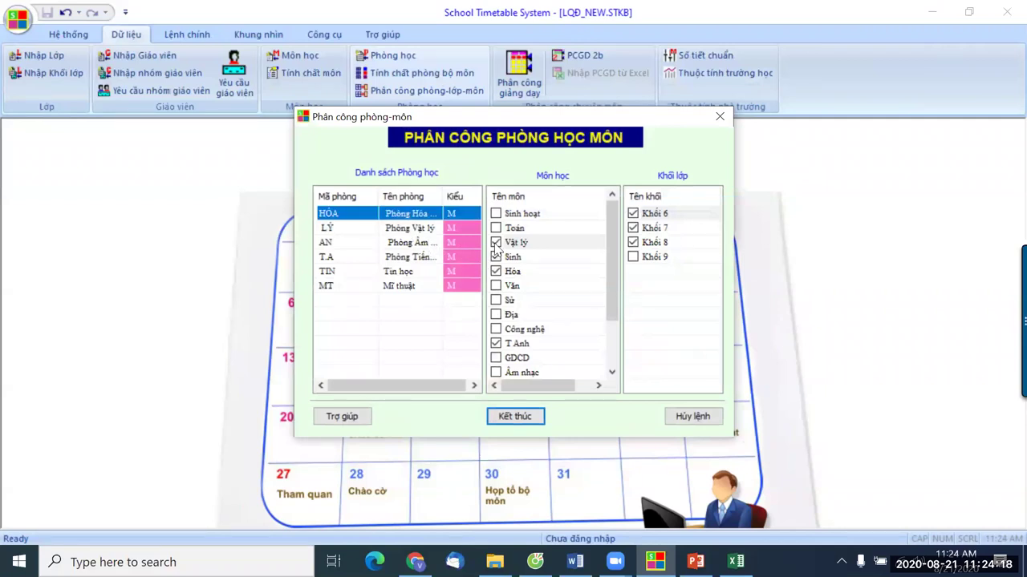
click(403, 229)
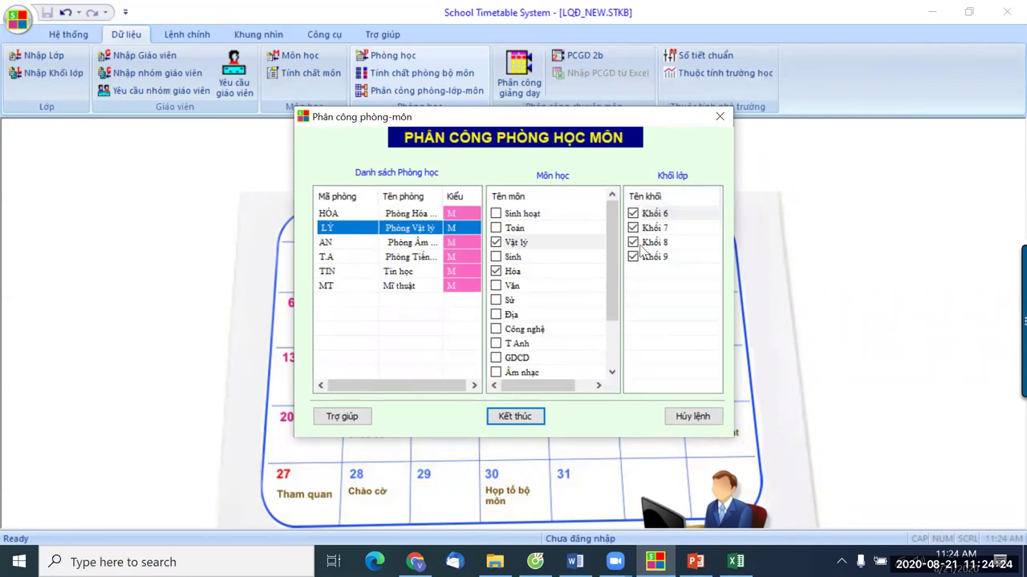
click(719, 116)
Examine the morning class-room-subject assignments of class 6A1, including the room set for Vật lý, and close them
click(423, 95)
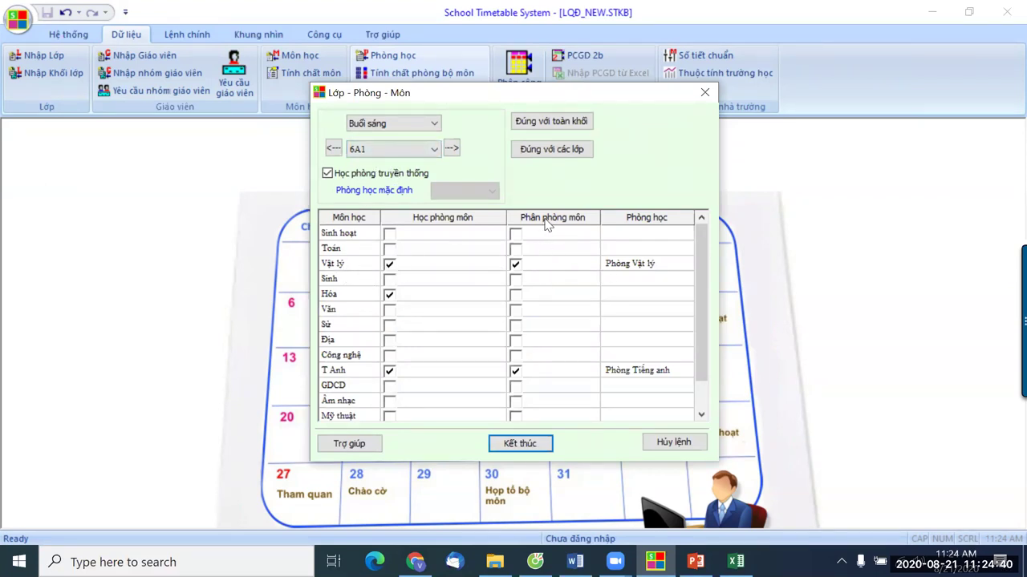
click(663, 267)
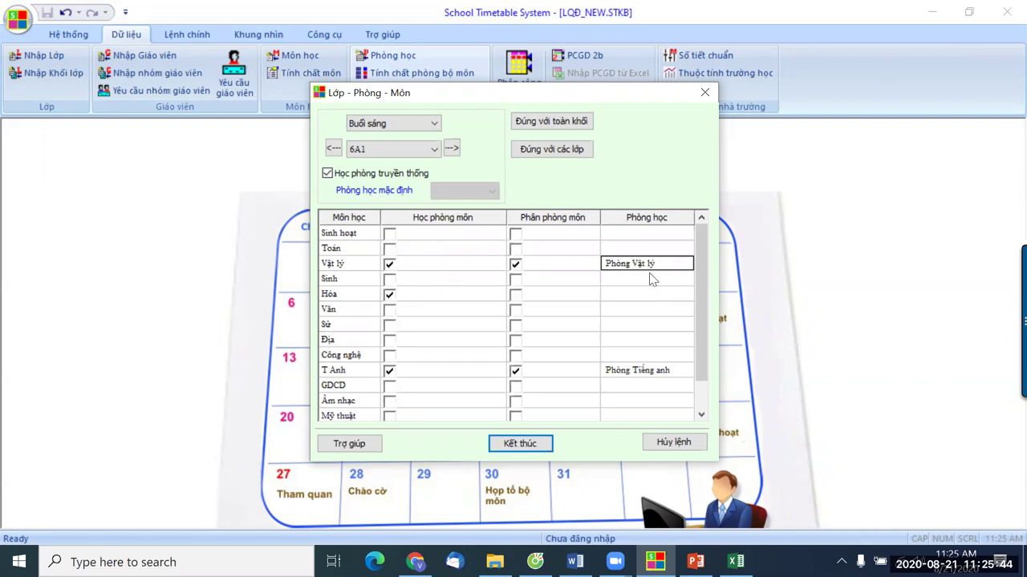
click(705, 96)
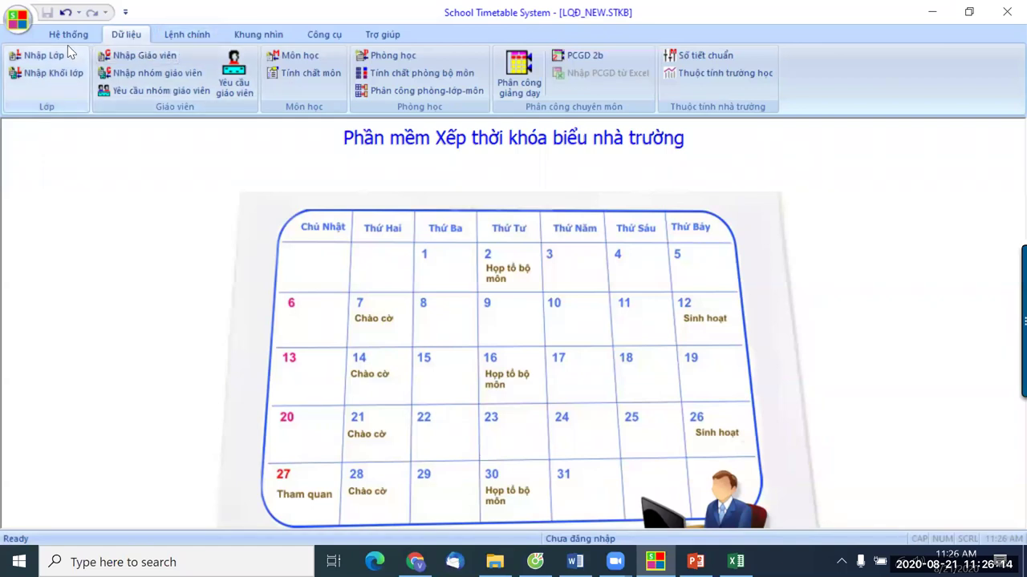
In the Mainloop view, clear periods 1 to 3 on Thursday and 1 to 4 on Friday from class 6A1's morning timetable
click(259, 36)
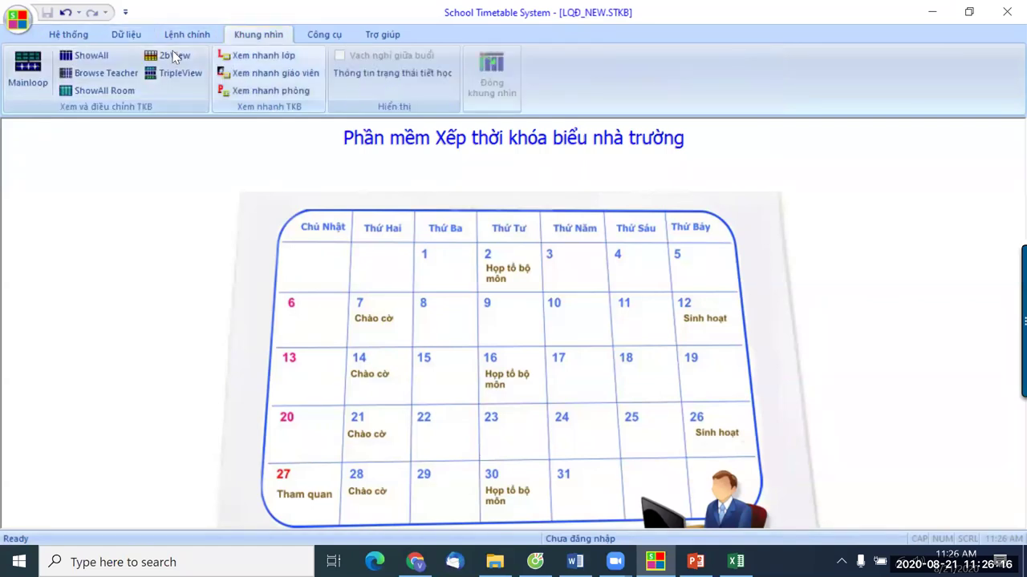
click(28, 79)
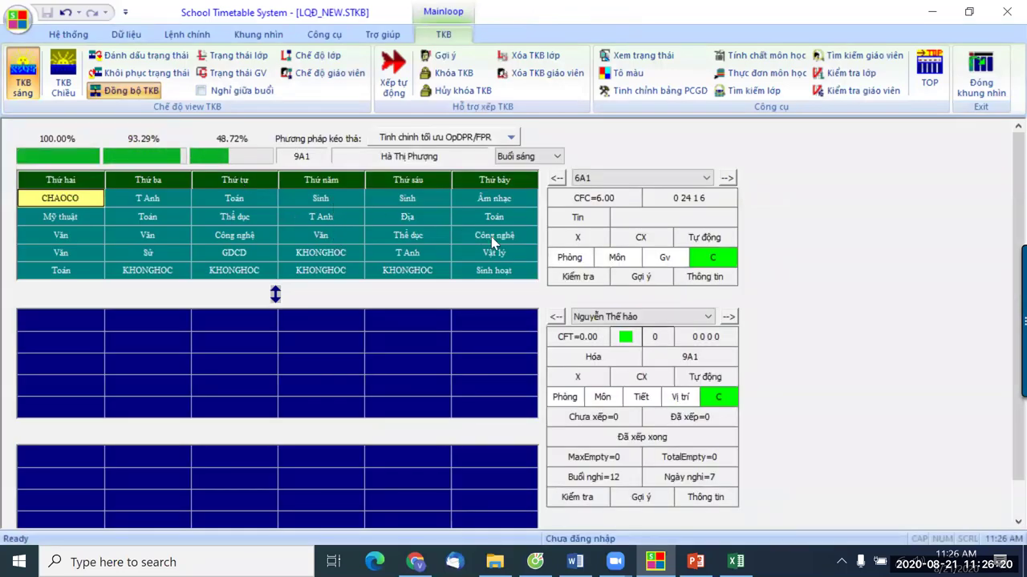
click(332, 202)
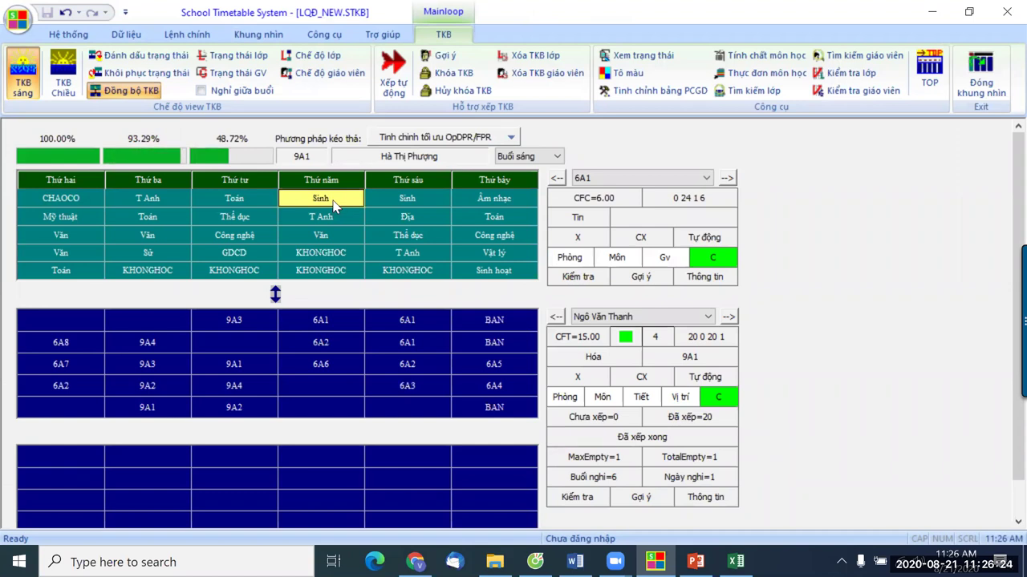
click(335, 215)
click(337, 235)
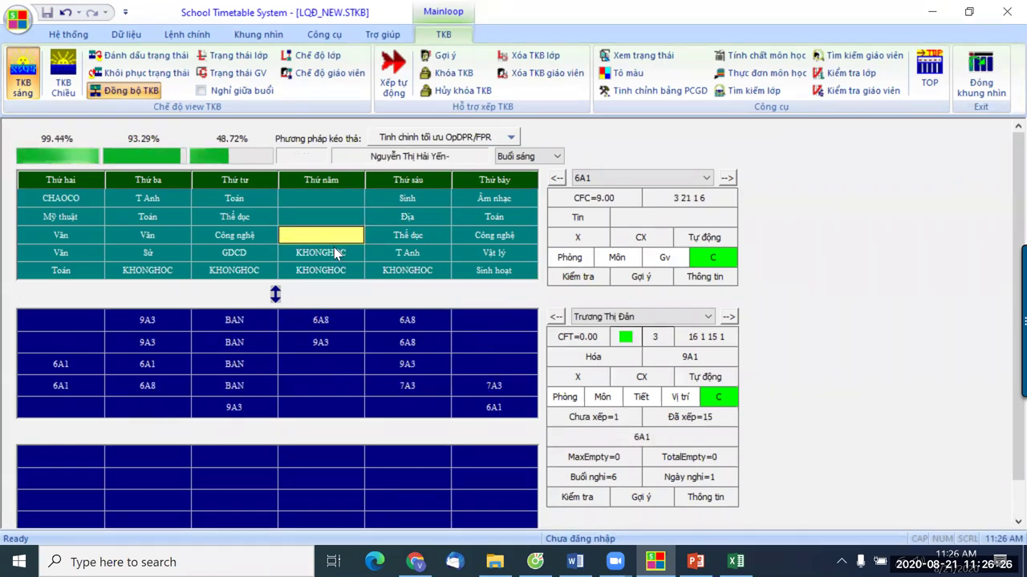
click(333, 248)
click(407, 199)
click(416, 217)
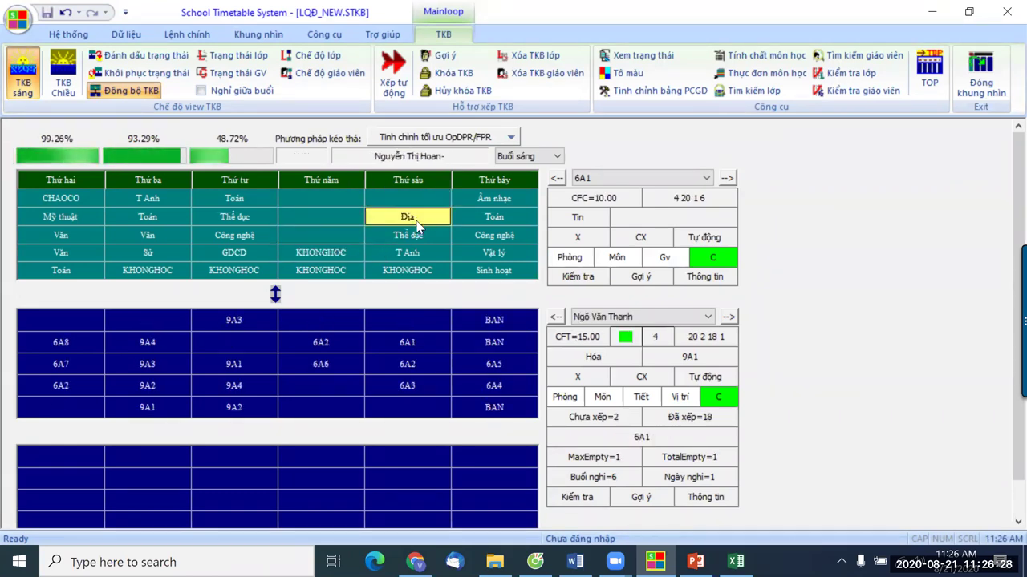
click(417, 235)
click(418, 253)
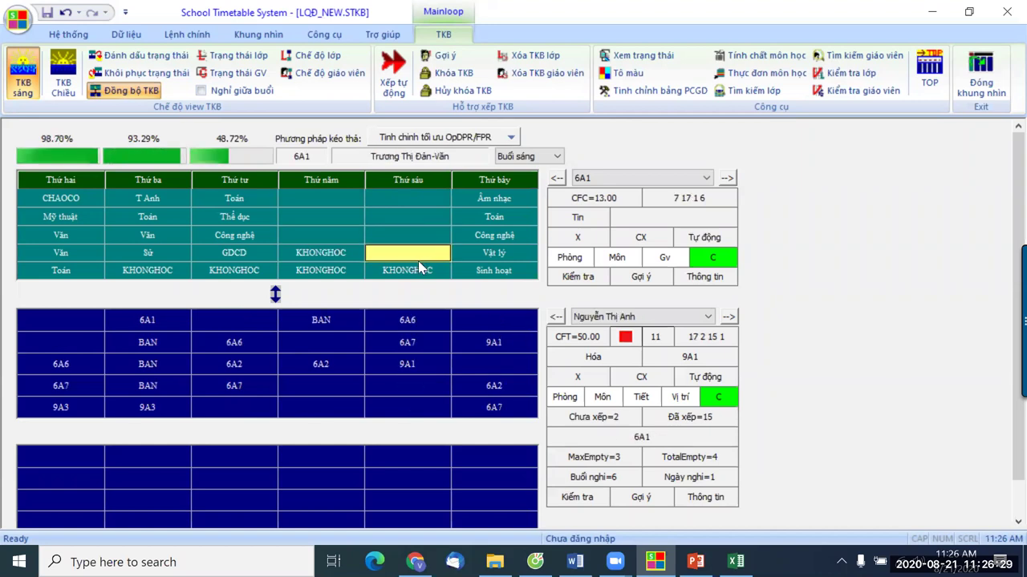
Mark class 6A1's Thursday morning periods 1, 2 and 3 as KHONGHOC
right_click(335, 195)
click(374, 272)
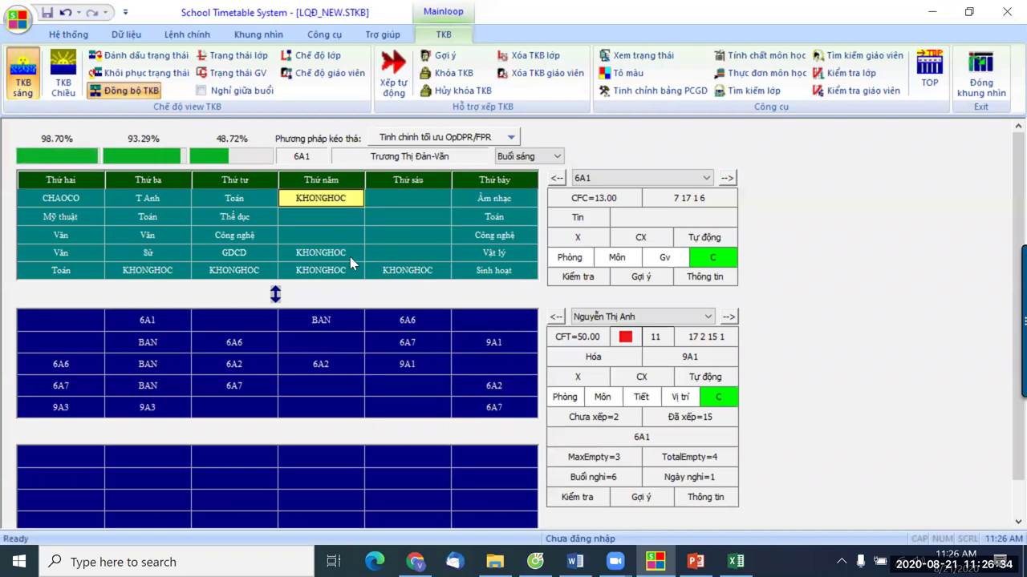
click(329, 218)
right_click(329, 223)
click(365, 295)
click(337, 235)
right_click(336, 236)
click(346, 310)
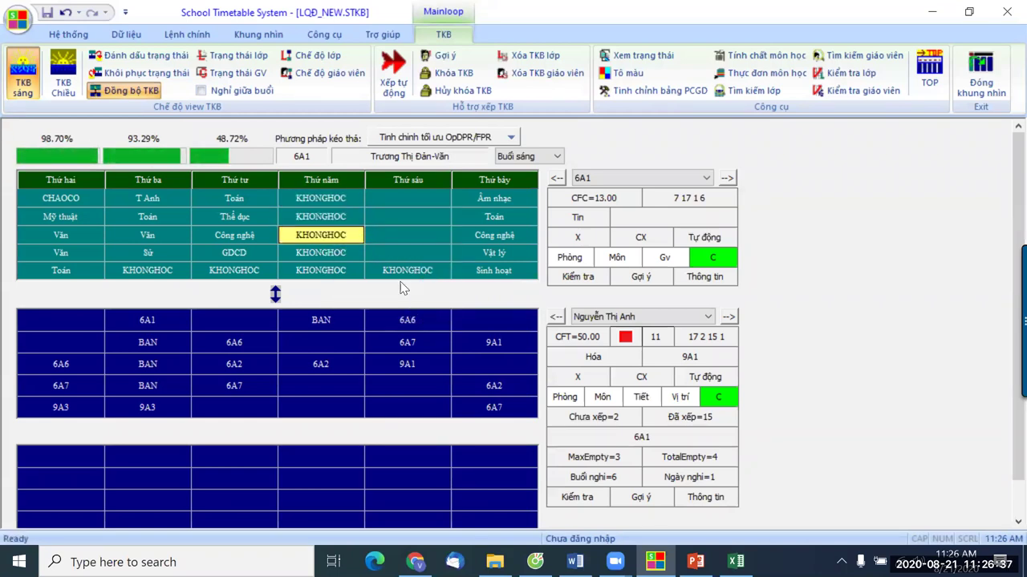
Mark class 6A1's first Friday morning period as KHONGHOC
click(415, 200)
right_click(415, 197)
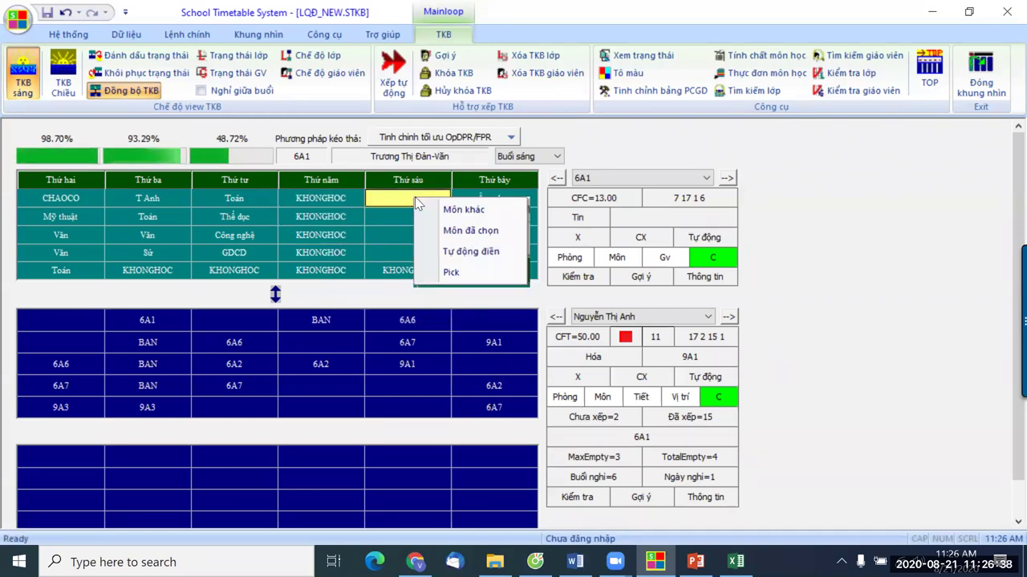
click(457, 281)
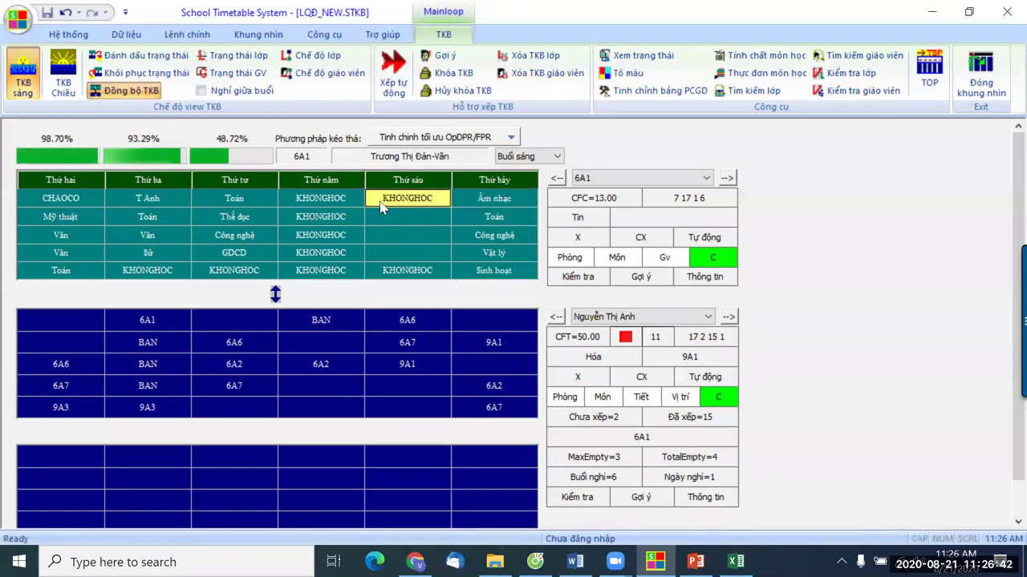